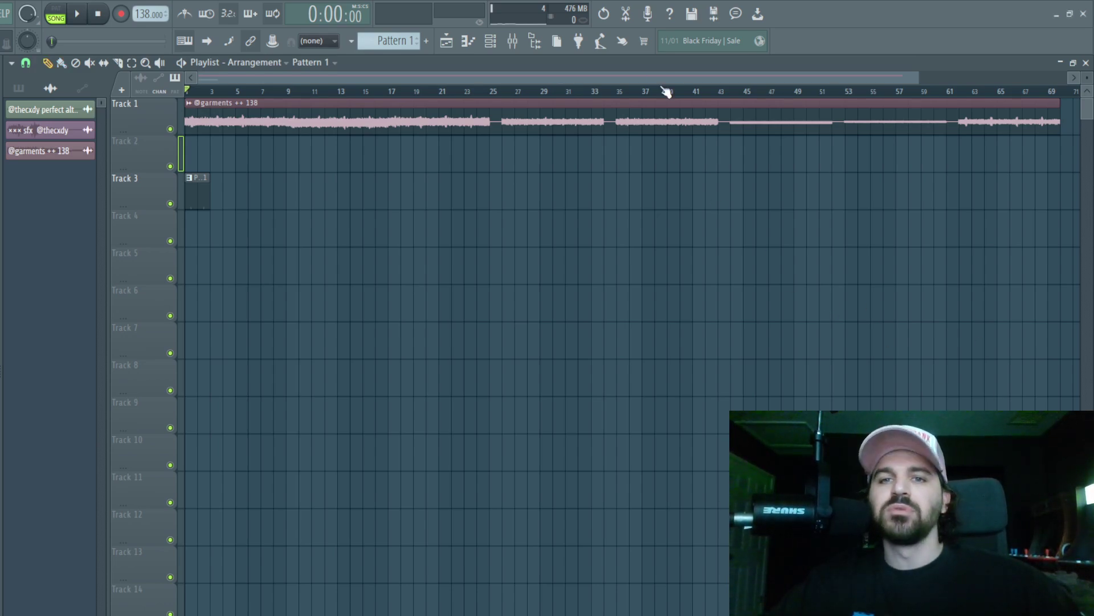
Step: Slice the garments ++ 138 audio clip on Track 1 into separate segments and delete the longest first segment
scroll(651, 133, up, 1)
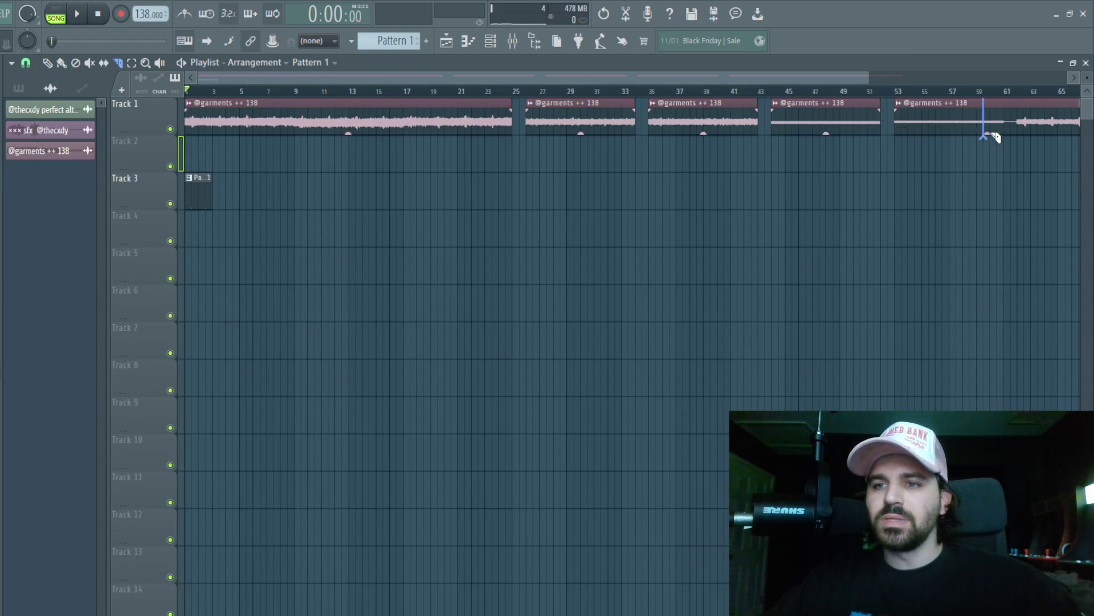
scroll(940, 131, down, 2)
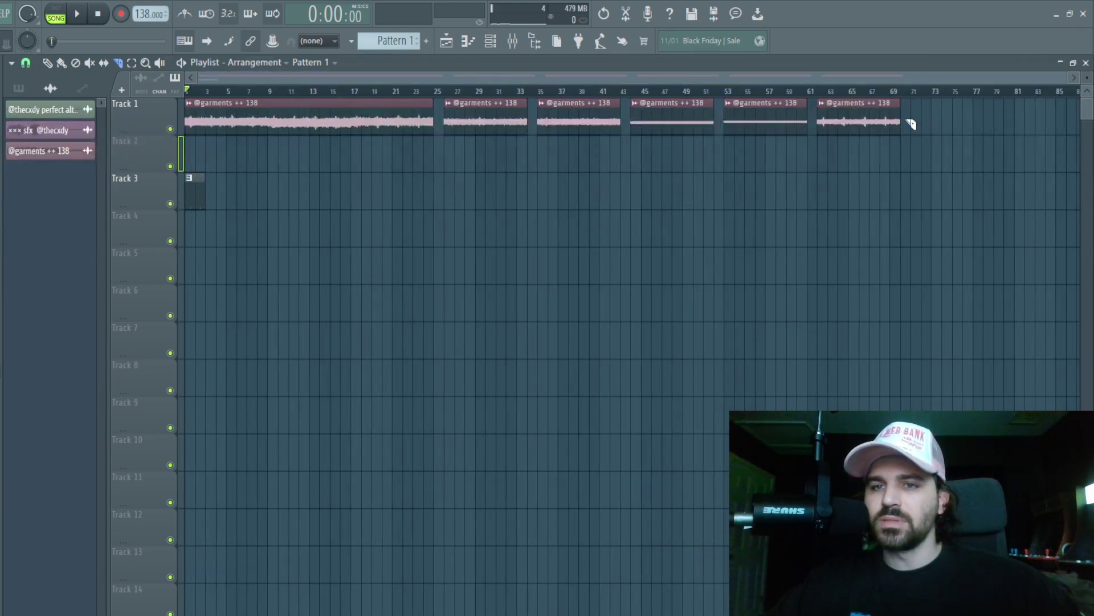
click(433, 116)
key(Delete)
Step: Move the Pattern 1 clip from Track 3 down to Track 9
click(187, 181)
key(shift+Down)
key(shift+Down)
key(shift+Down)
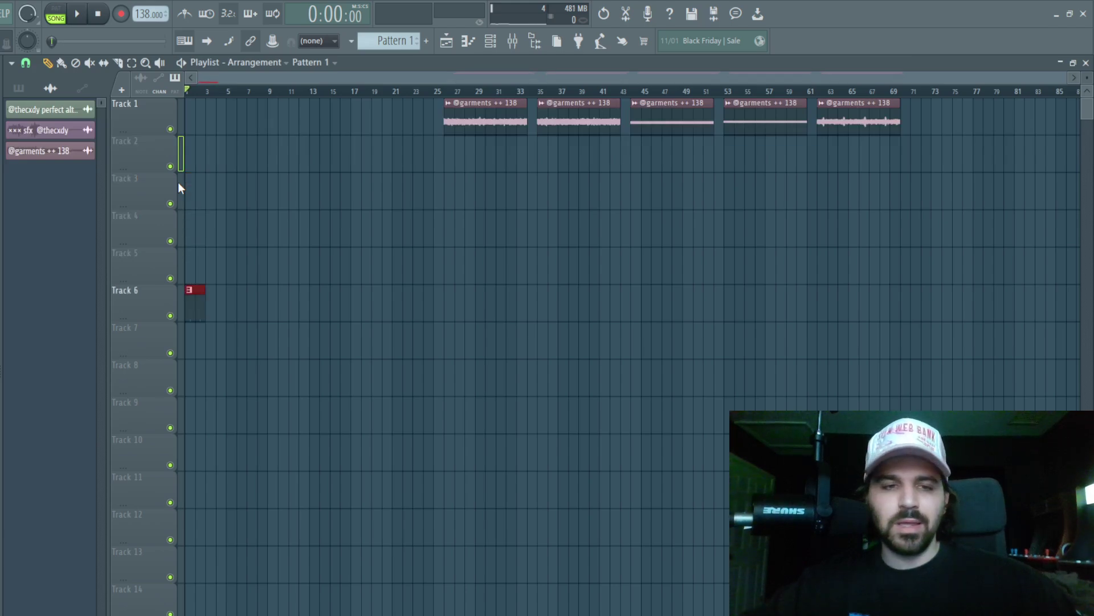
key(shift+Down)
key(shift+Down)
key(shift+Down)
Step: Arrange the five segments on Tracks 1–5 at bars 1, 9, 1, 17 and 25, and duplicate the Track 1 and 2 clips from bar 17
drag(496, 123, 237, 123)
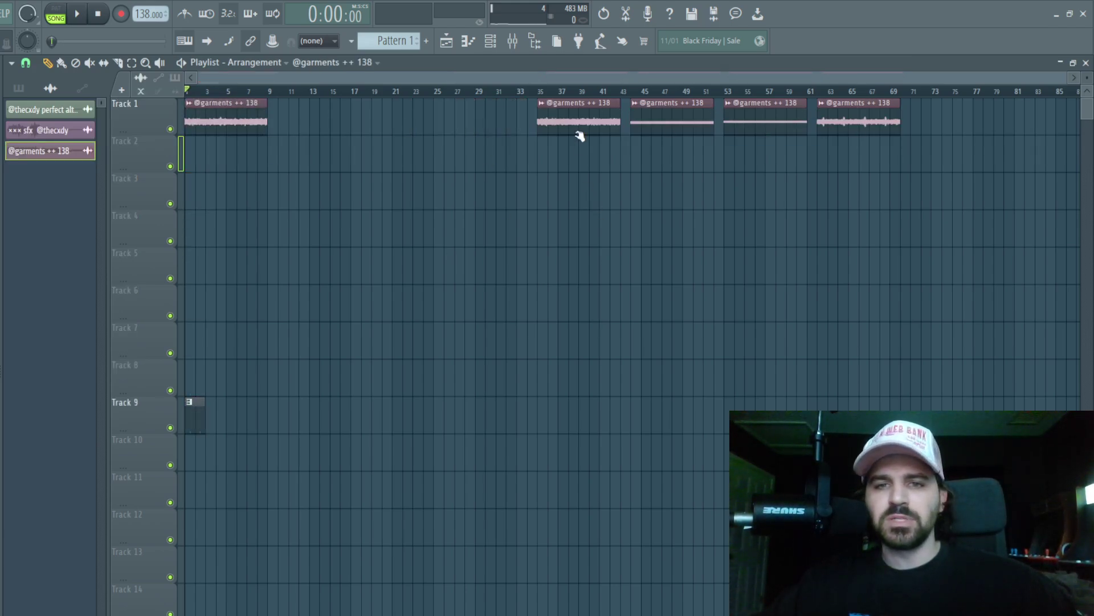
drag(580, 134, 314, 151)
drag(688, 124, 188, 199)
drag(743, 117, 371, 228)
drag(849, 119, 470, 249)
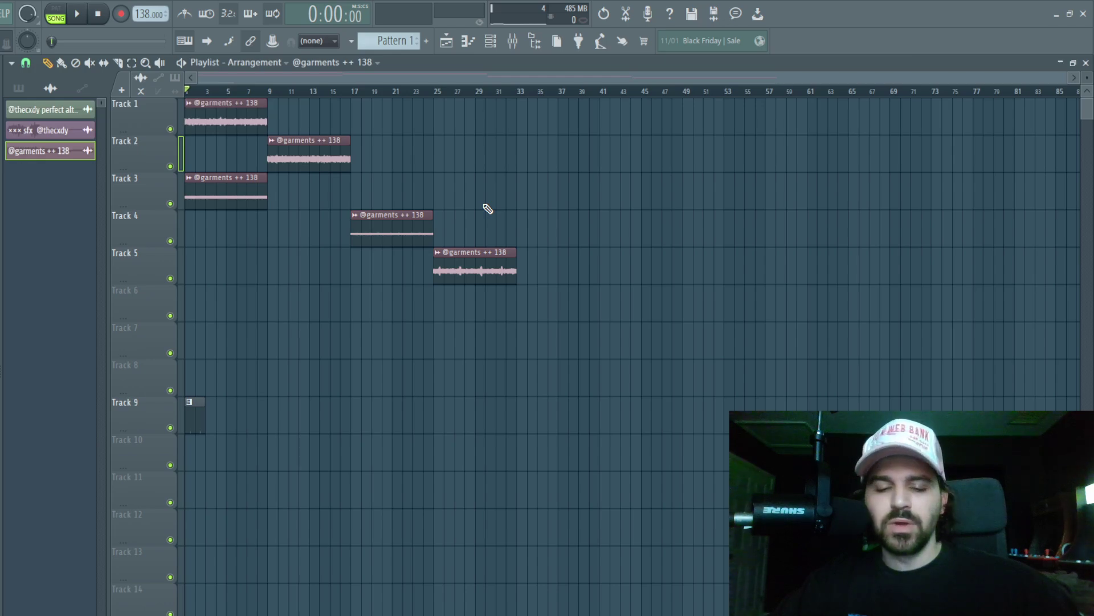
key(ctrl+b)
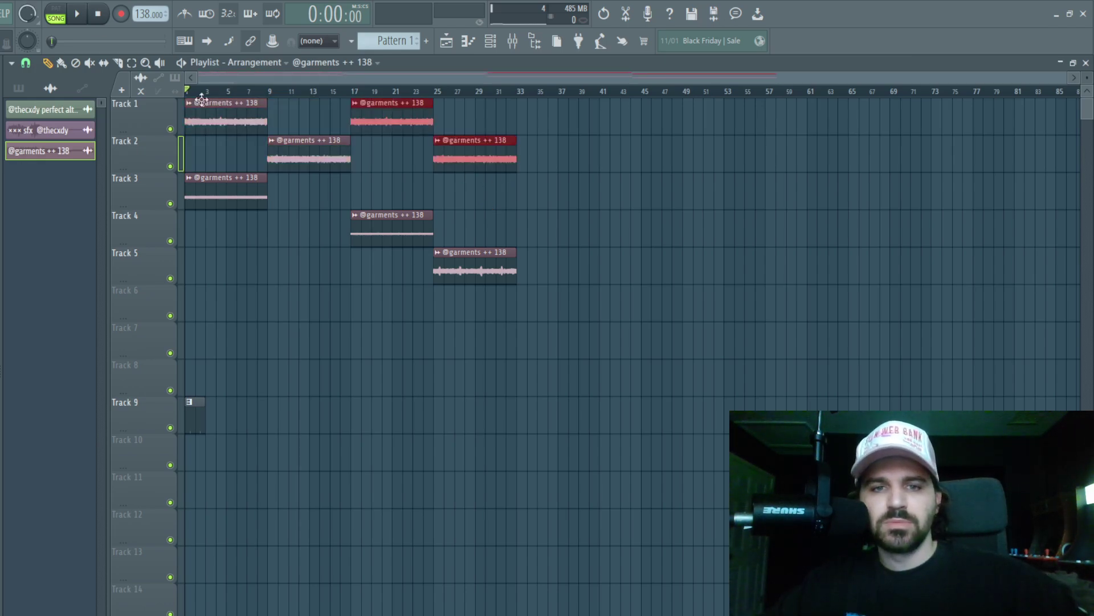
Step: Repeat the Pattern 1 clip along Track 9 up to bar 33 and start playback
click(356, 412)
click(147, 408)
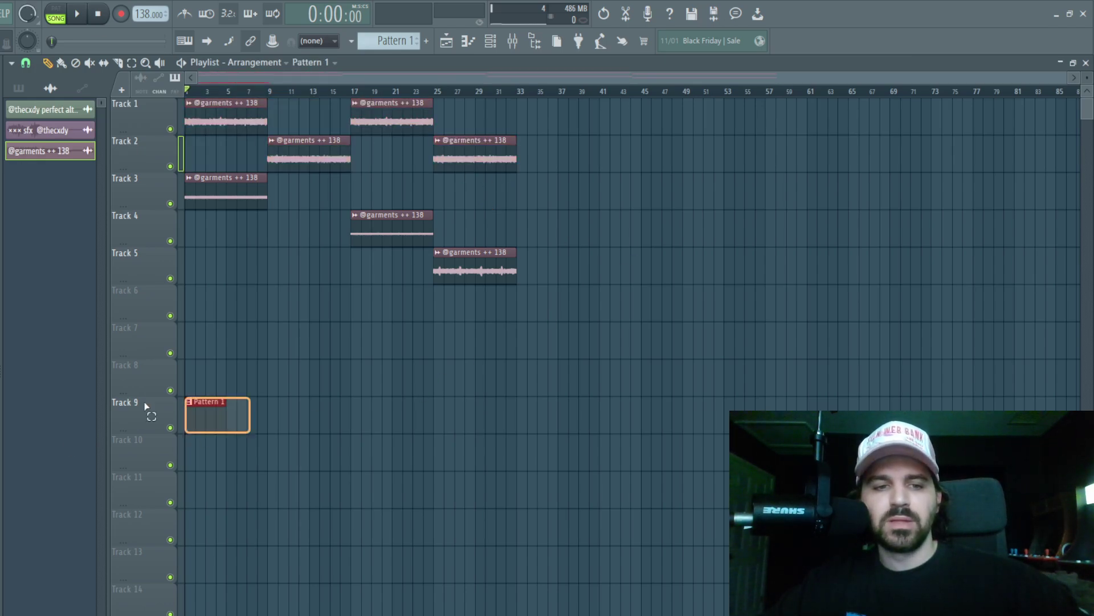
key(ctrl+b)
key(ctrl+b)
key(ctrl+b)
key(ctrl+b)
key(ctrl+b)
key(space)
key(ctrl+b)
key(ctrl+b)
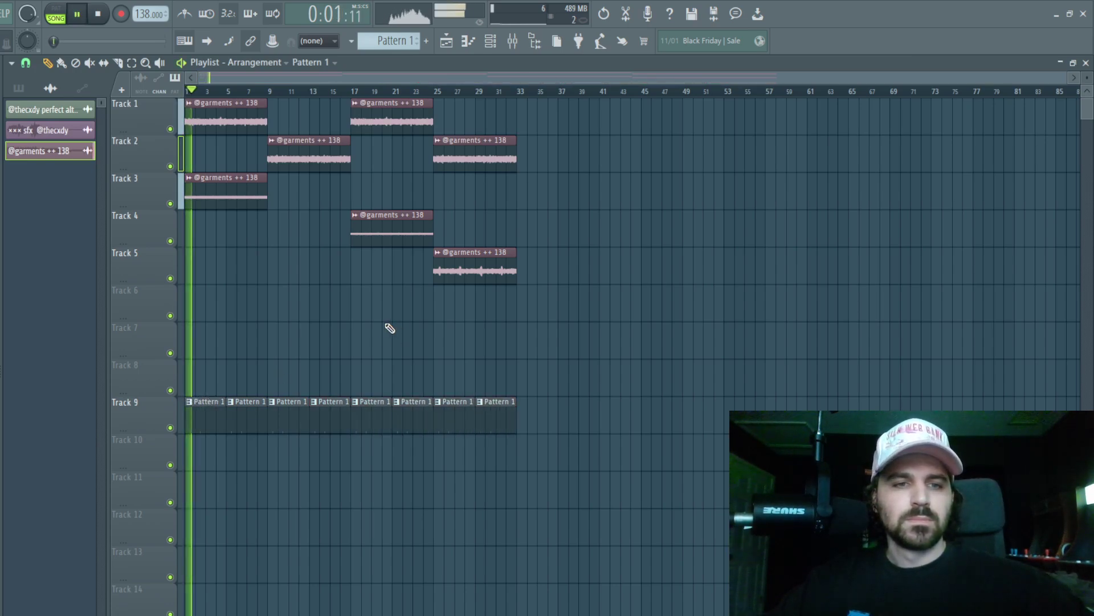
Step: Move all Pattern 1 clips from Track 9 up to Track 6
click(159, 422)
key(shift+Up)
key(shift+Up)
key(shift+Up)
click(159, 422)
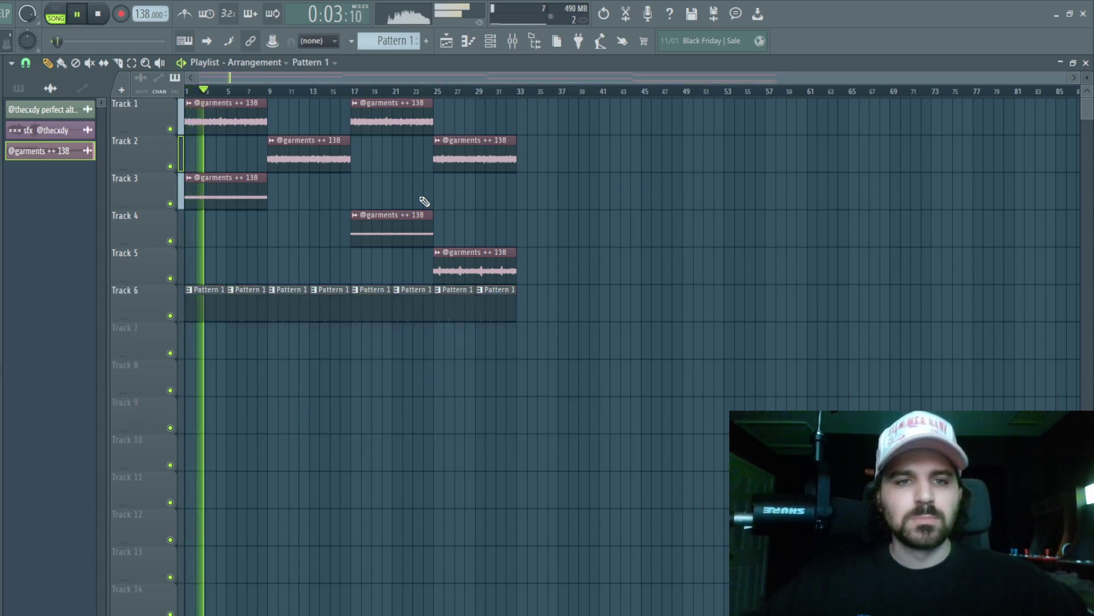
Step: Try a copy of the Track 2 clip at bar 1 and listen to that track soloed
click(196, 153)
right_click(170, 166)
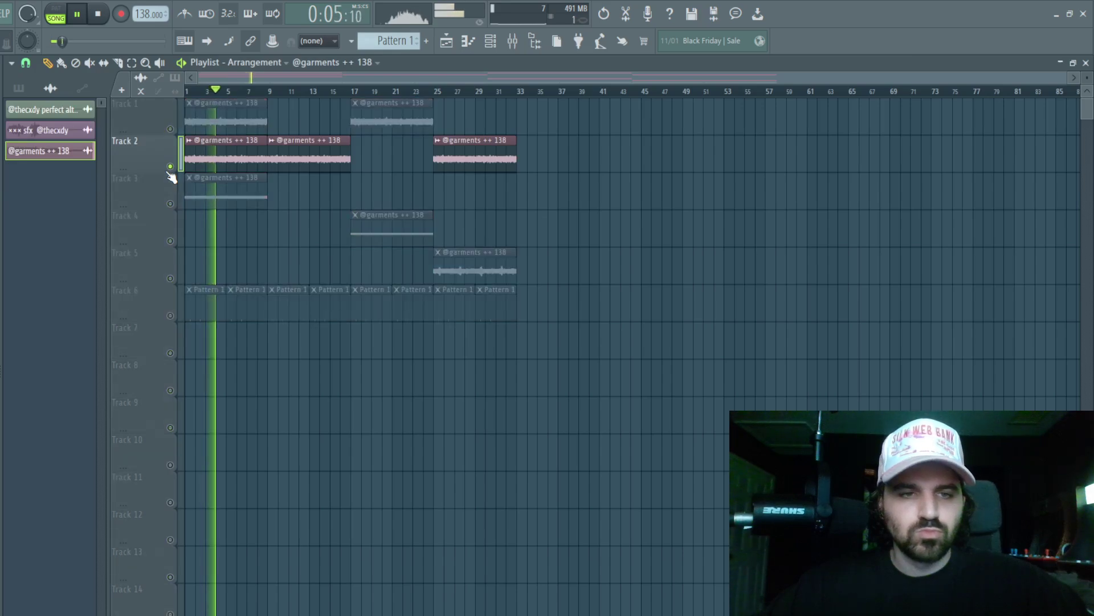
right_click(170, 166)
key(ctrl+z)
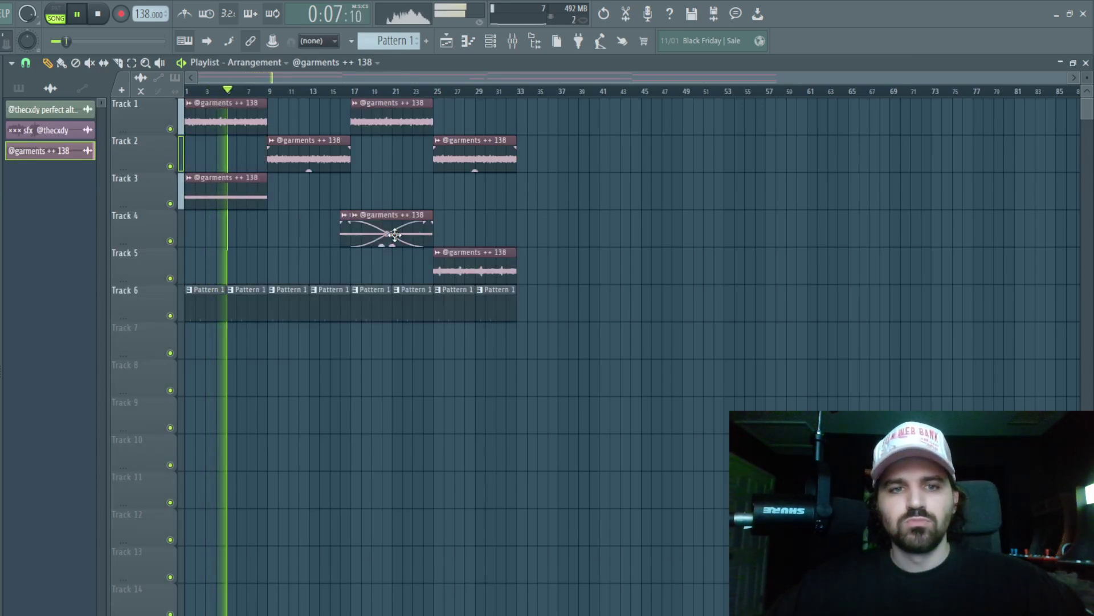
Step: Place copies of the Track 5 clip at bars 1 and 9, removing the trial copy of the Track 4 clip at bar 1
click(232, 239)
click(228, 269)
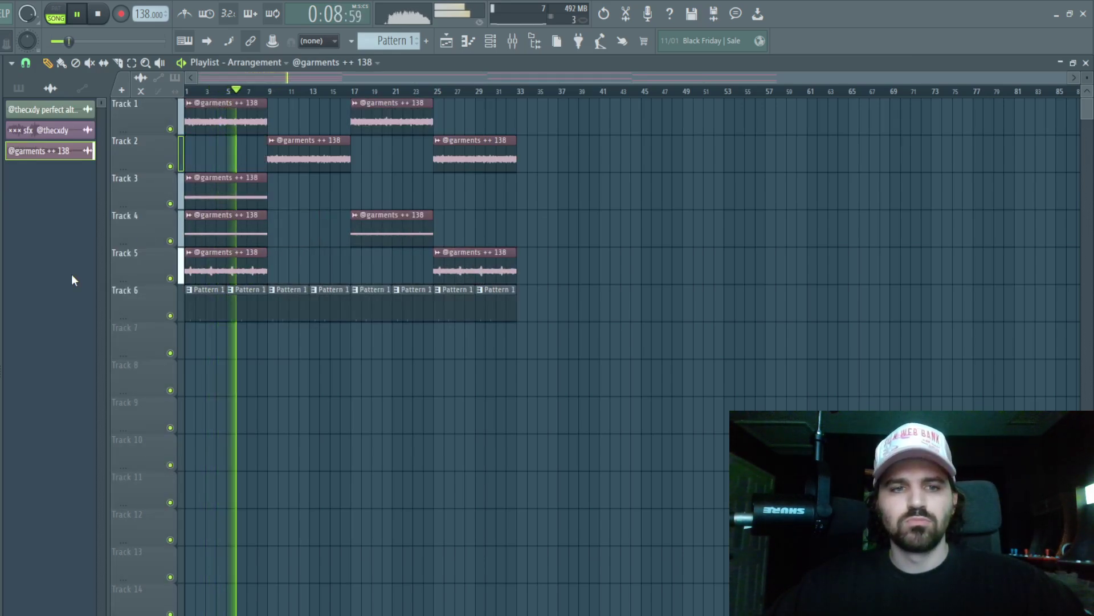
right_click(240, 235)
click(237, 236)
right_click(238, 233)
ctrl+click(232, 264)
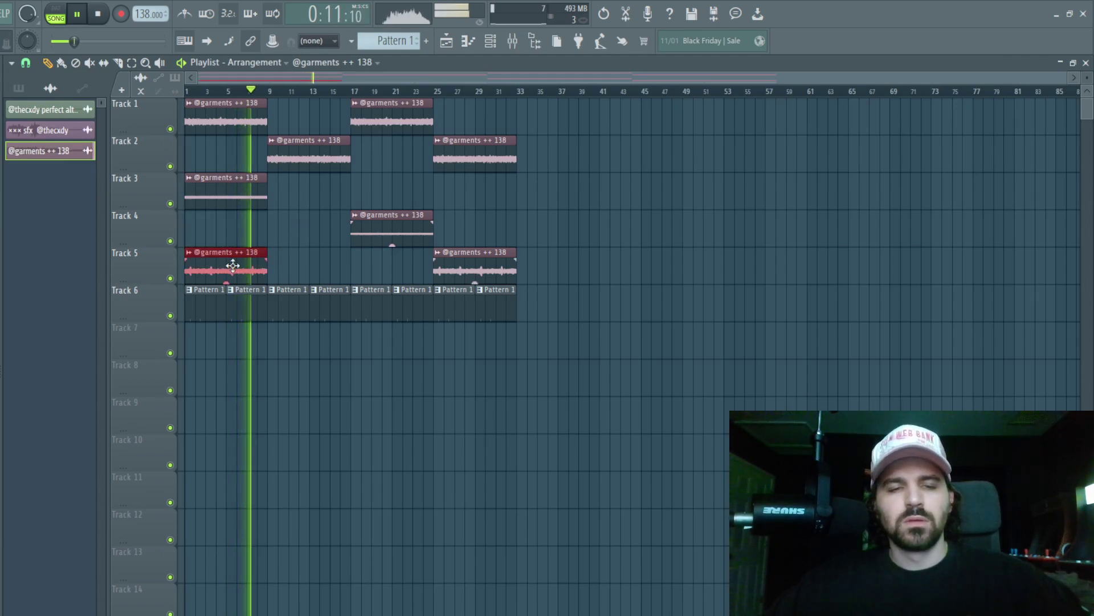
key(ctrl+b)
Step: Enlarge the mixer window to show the insert tracks up to Insert 22, stopping playback and closing the mixer when done
key(F9)
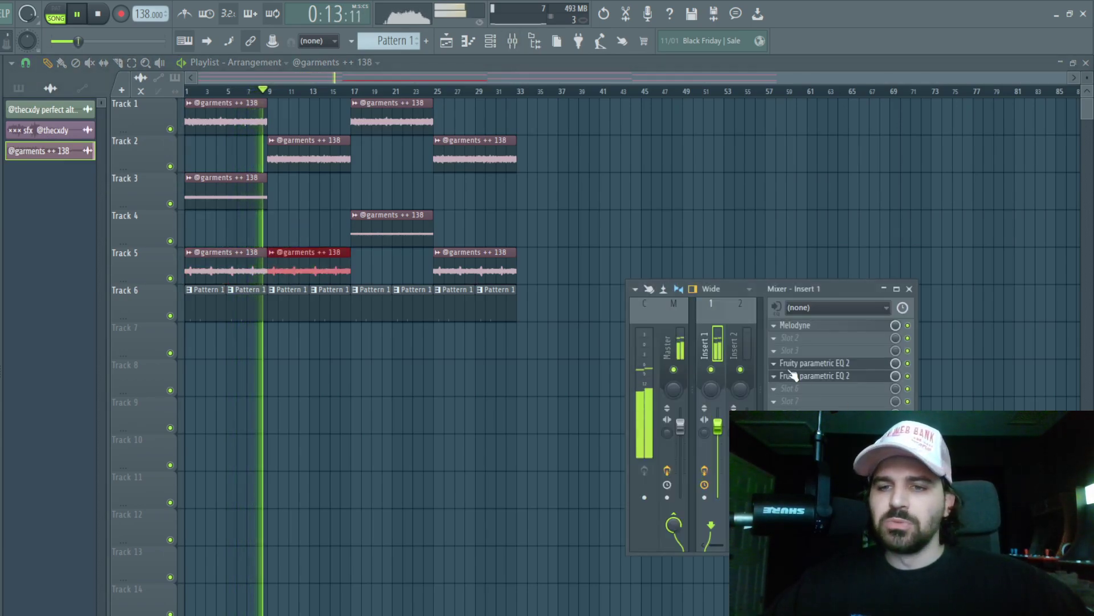
drag(628, 552, 137, 593)
key(space)
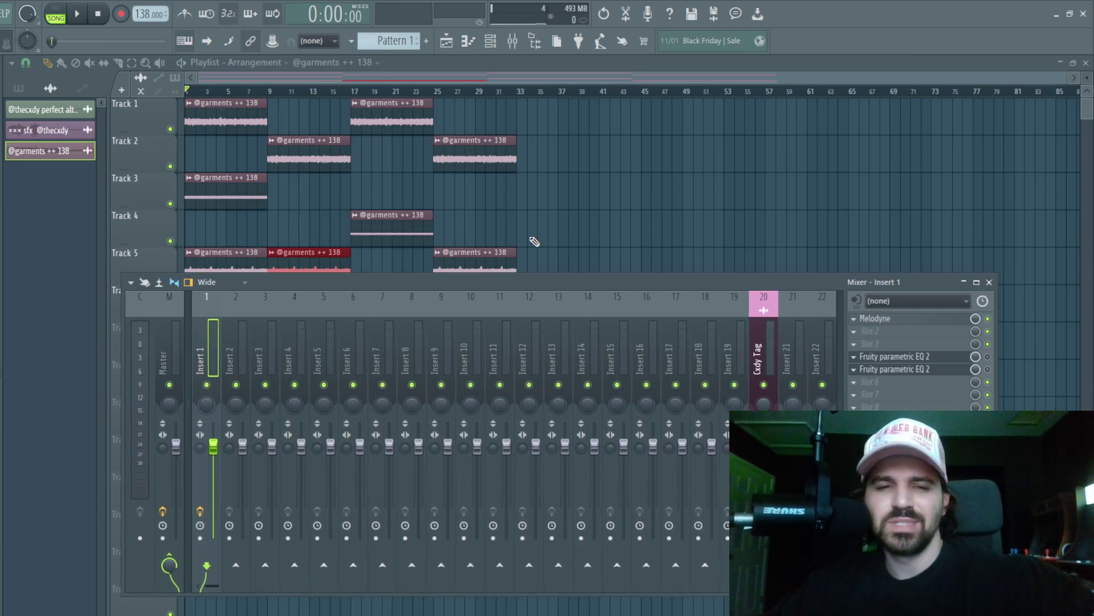
key(F9)
Step: Add the BRAND NEW FX channel to the channel rack and activate its first step in Pattern 1
click(490, 41)
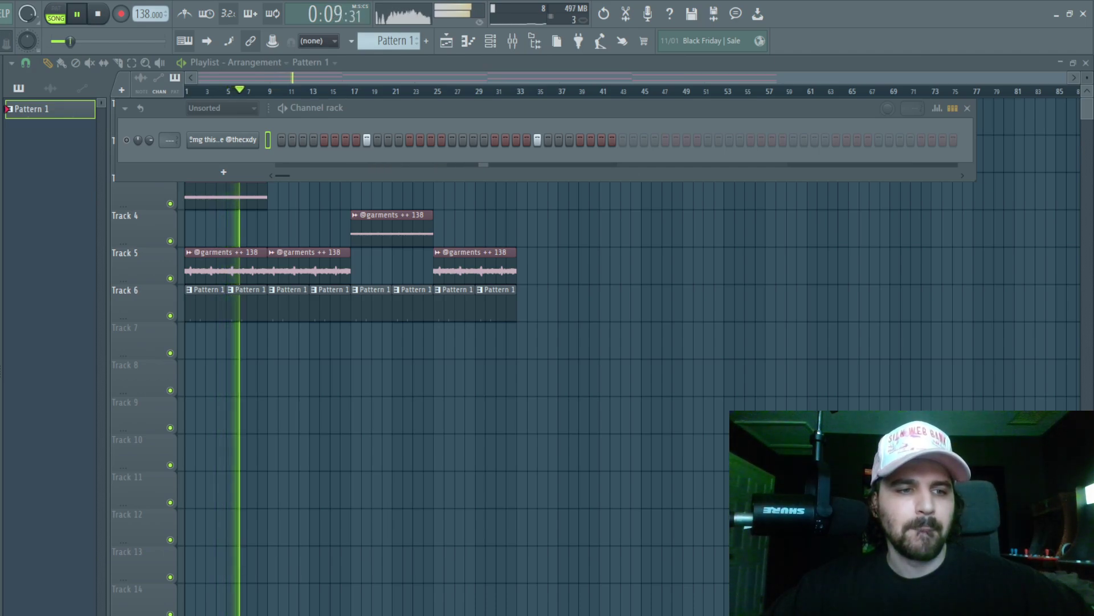
drag(201, 203, 289, 158)
click(282, 160)
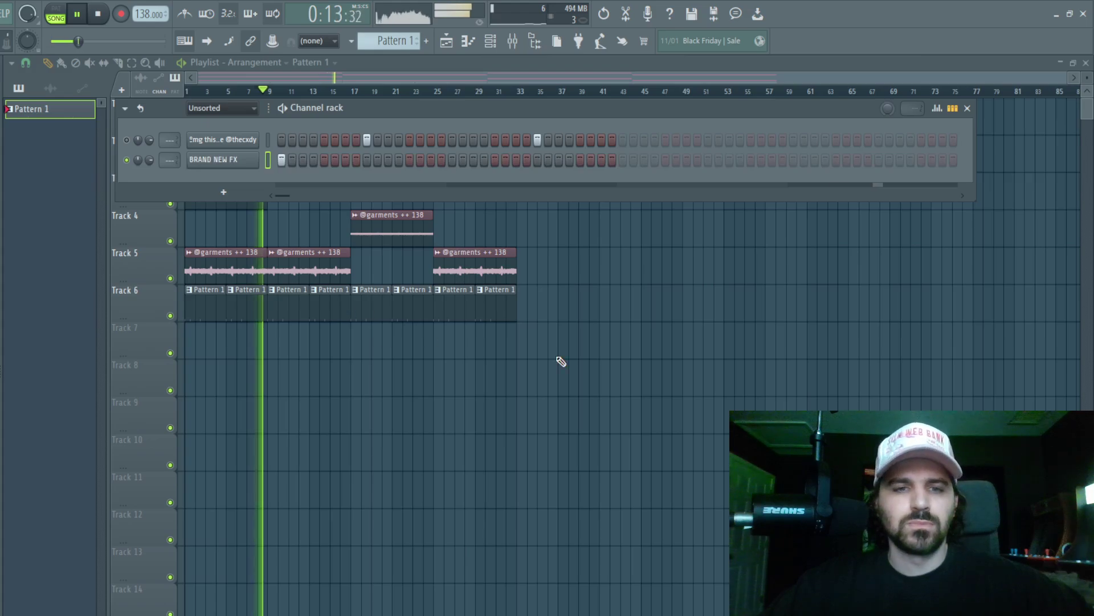
key(F6)
Step: Play the selected opening bars and view the channel settings of the Track 1 garments ++ 138 clip
key(space)
key(space)
double_click(227, 124)
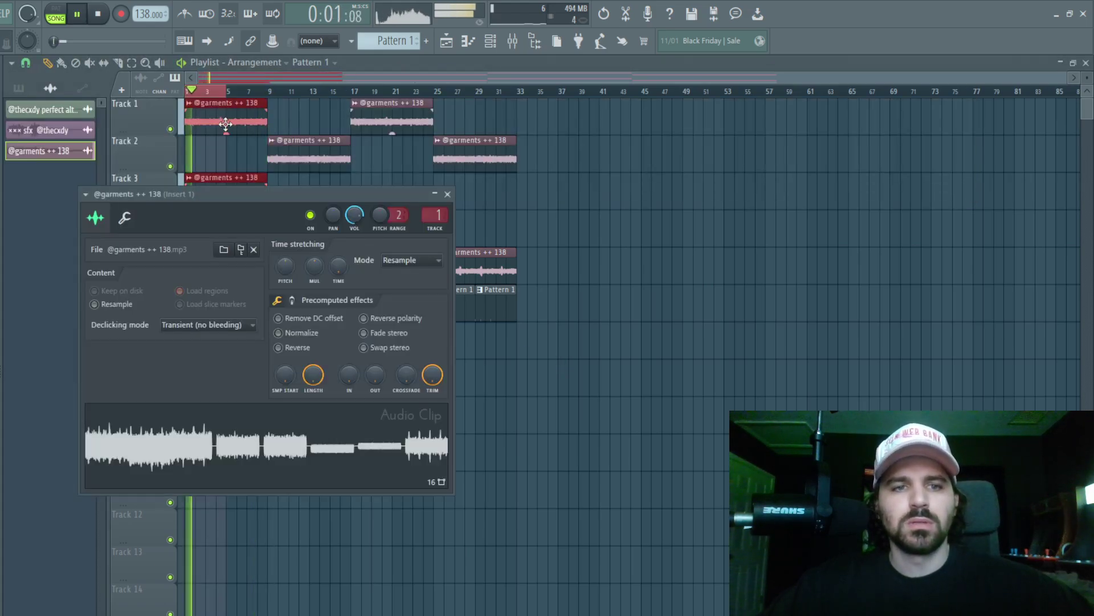
double_click(226, 104)
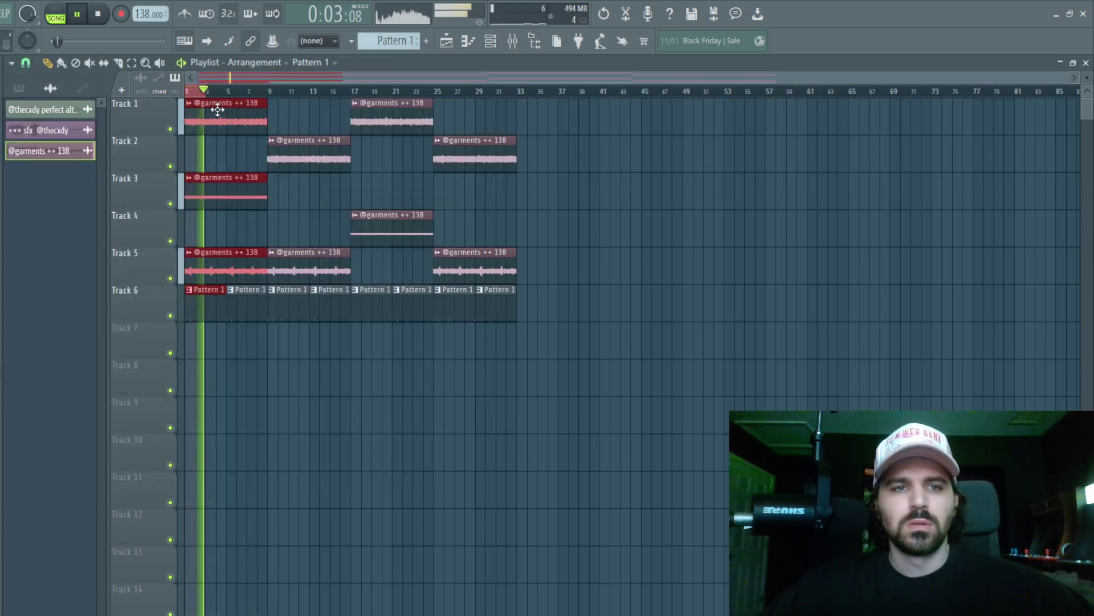
double_click(220, 103)
key(space)
key(space)
Step: Open Melodyne on Insert 1 and transfer the opening bars into it for note detection
key(F9)
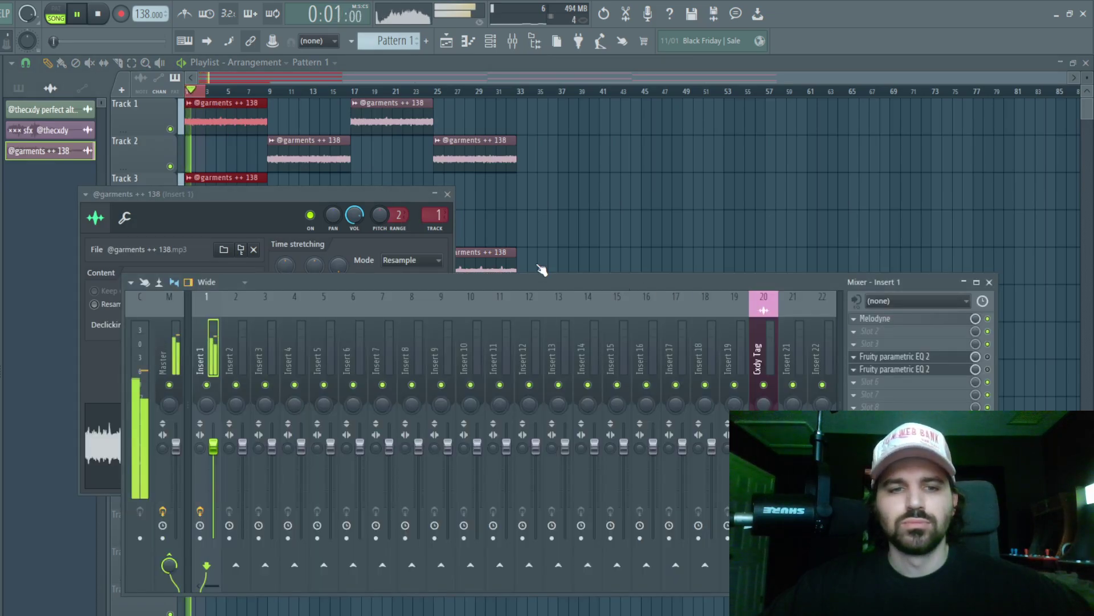
click(875, 318)
click(174, 125)
key(space)
key(space)
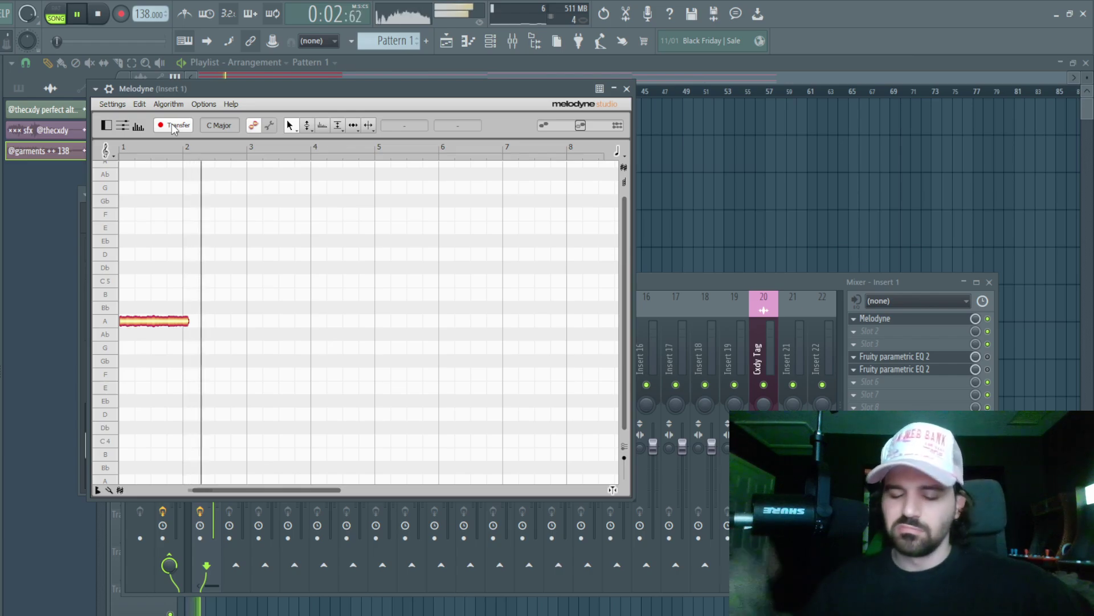
key(space)
key(space)
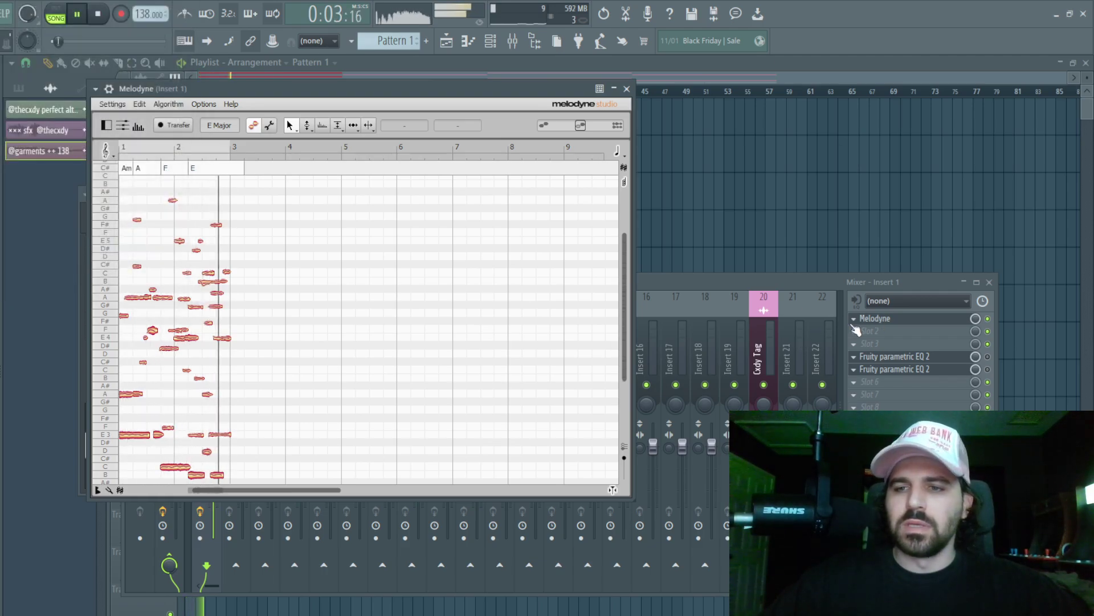
Step: Replay the opening section with the mixer in front, close all open windows, and stop playback
click(728, 358)
key(space)
key(space)
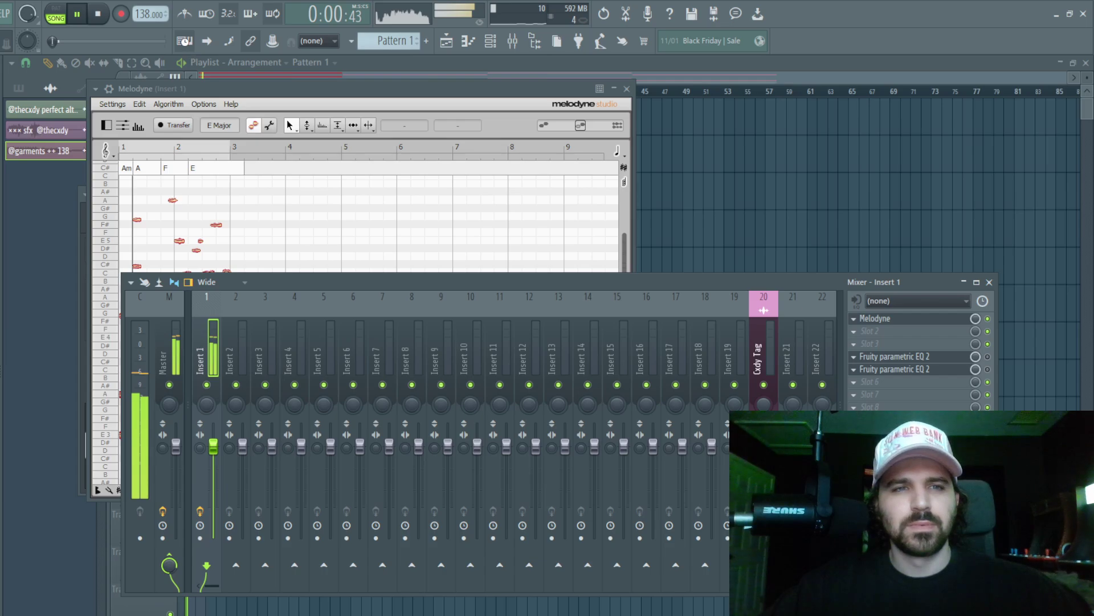
key(F12)
key(space)
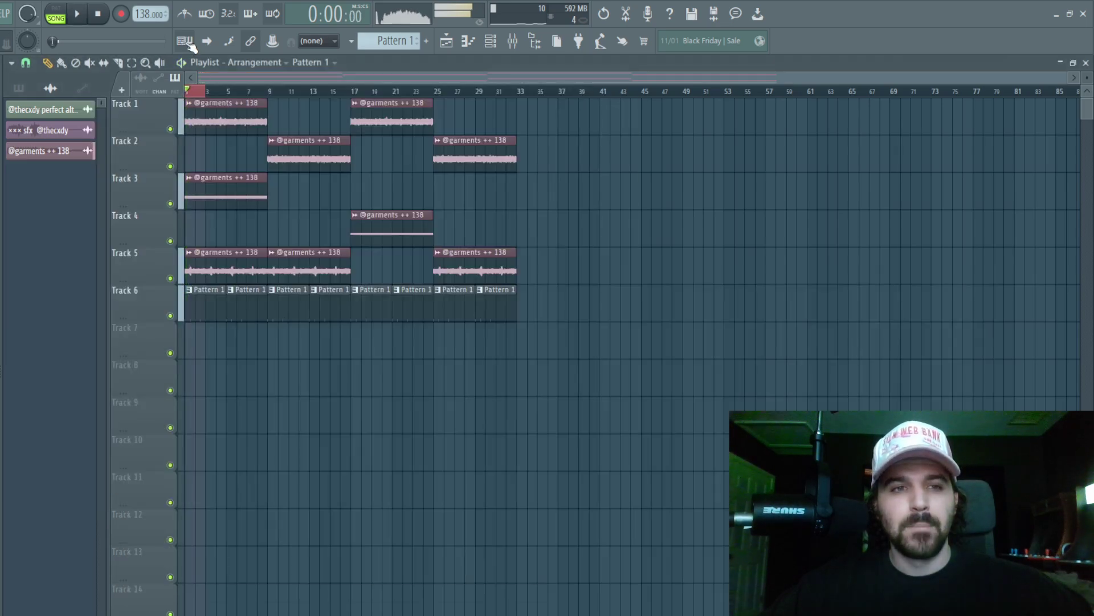
Step: Set the typing keyboard's layout to the Minor Natural (Aeolian) scale
click(184, 41)
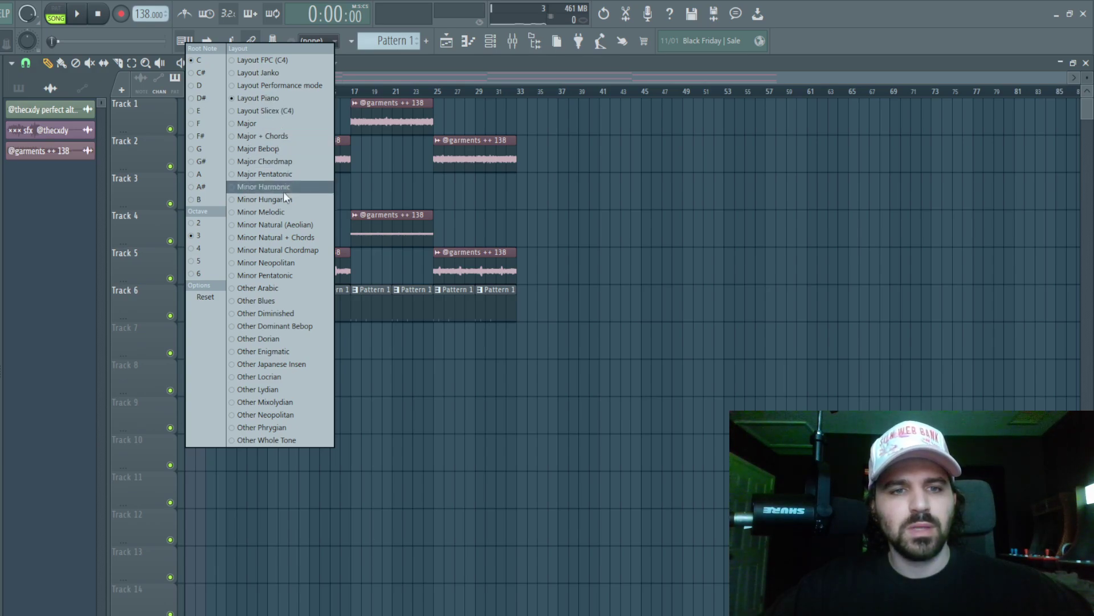
click(303, 225)
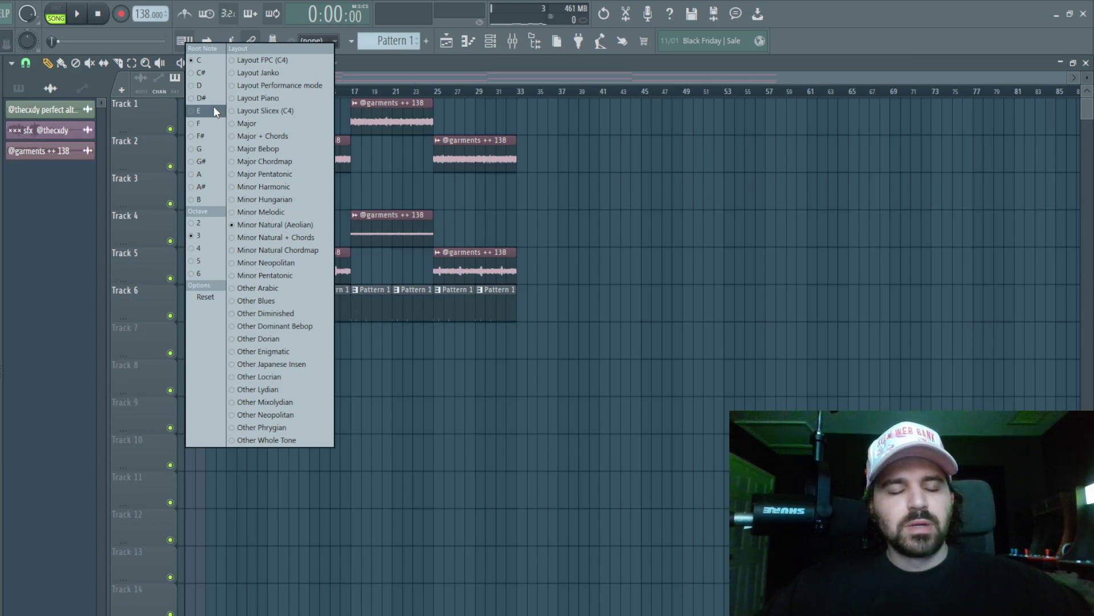
key(Escape)
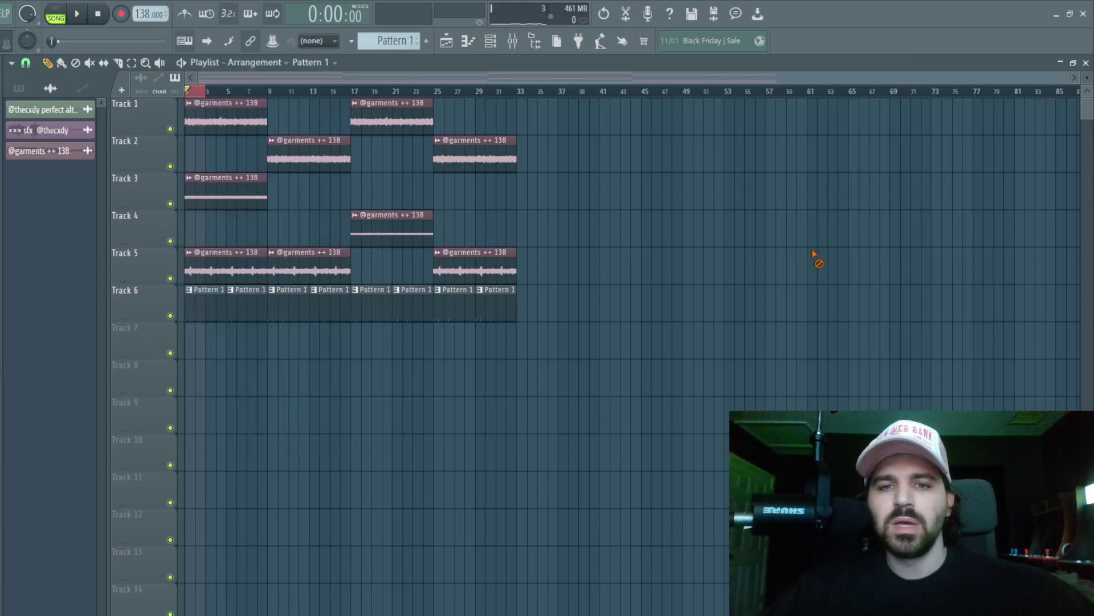
Step: Import a MIDI file from File Explorer into the first channel of Pattern 1 while the arrangement plays
key(space)
click(490, 40)
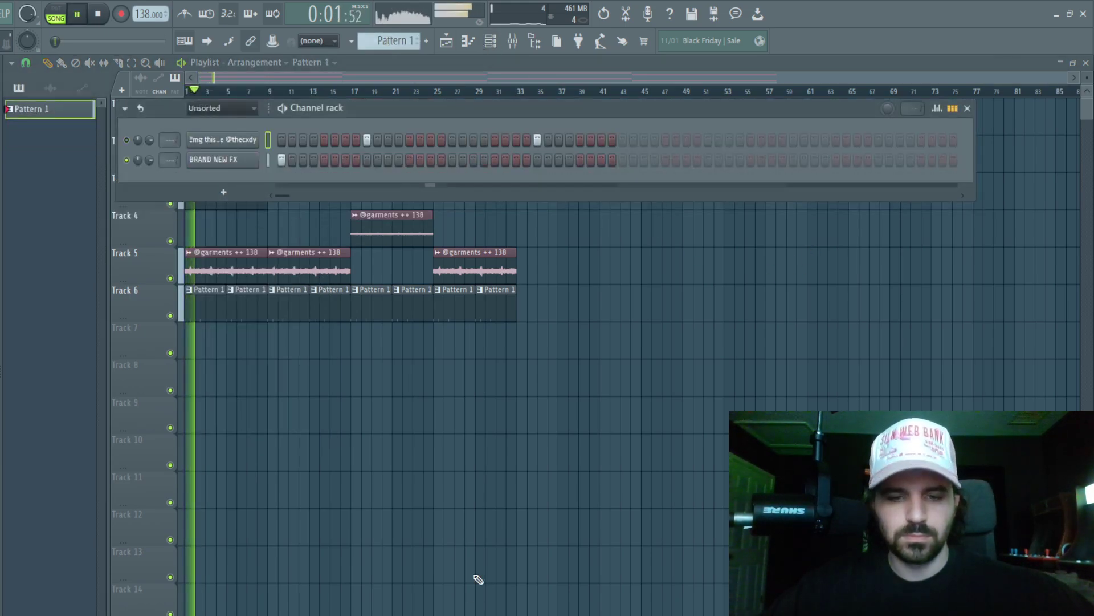
mouse_move(476, 612)
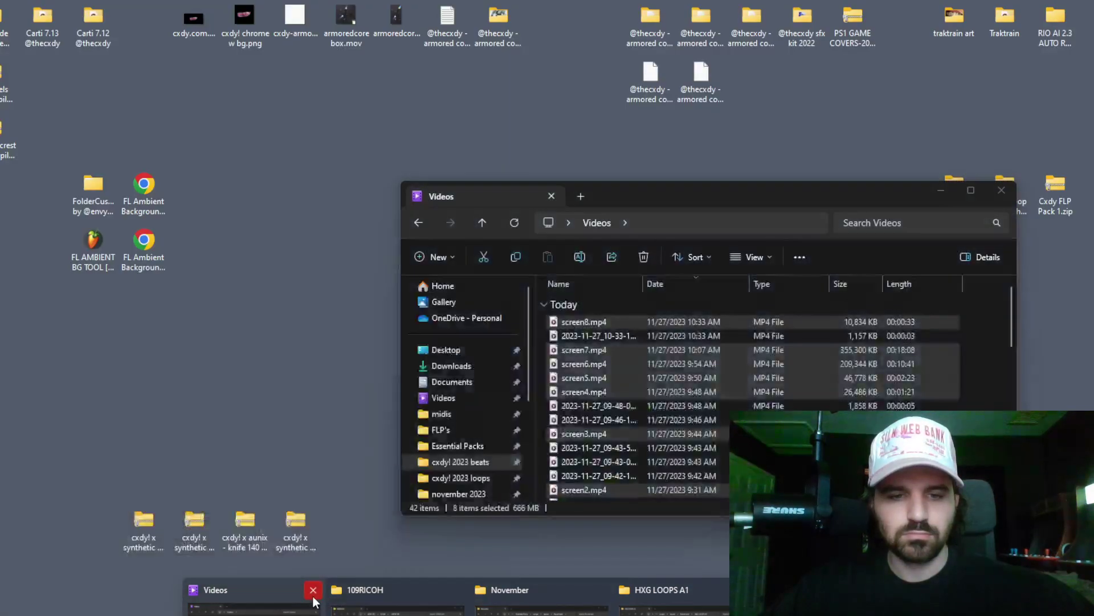
click(313, 596)
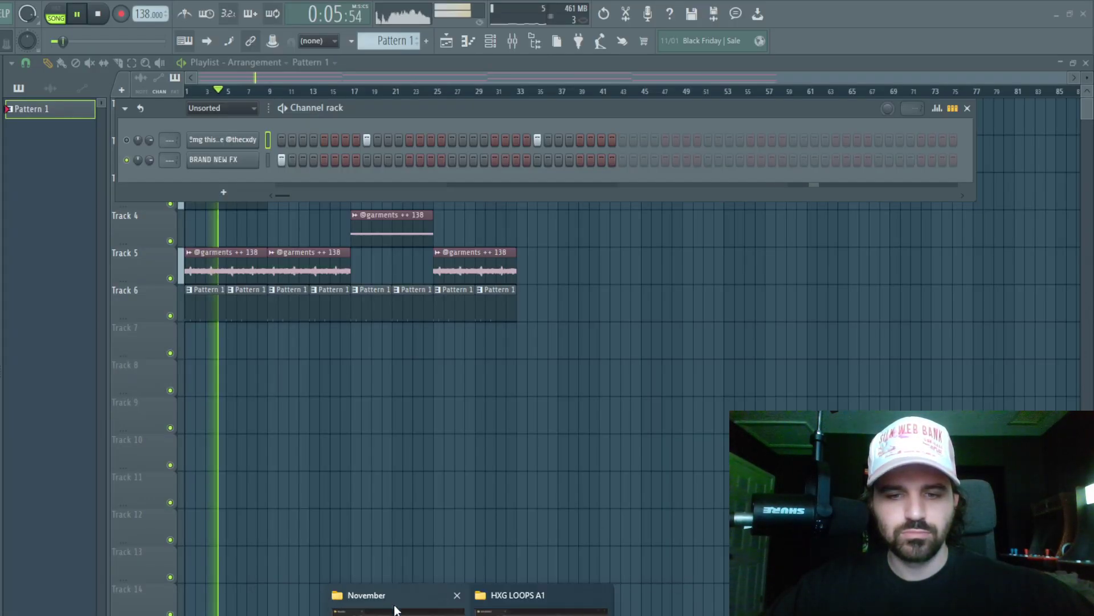
click(401, 593)
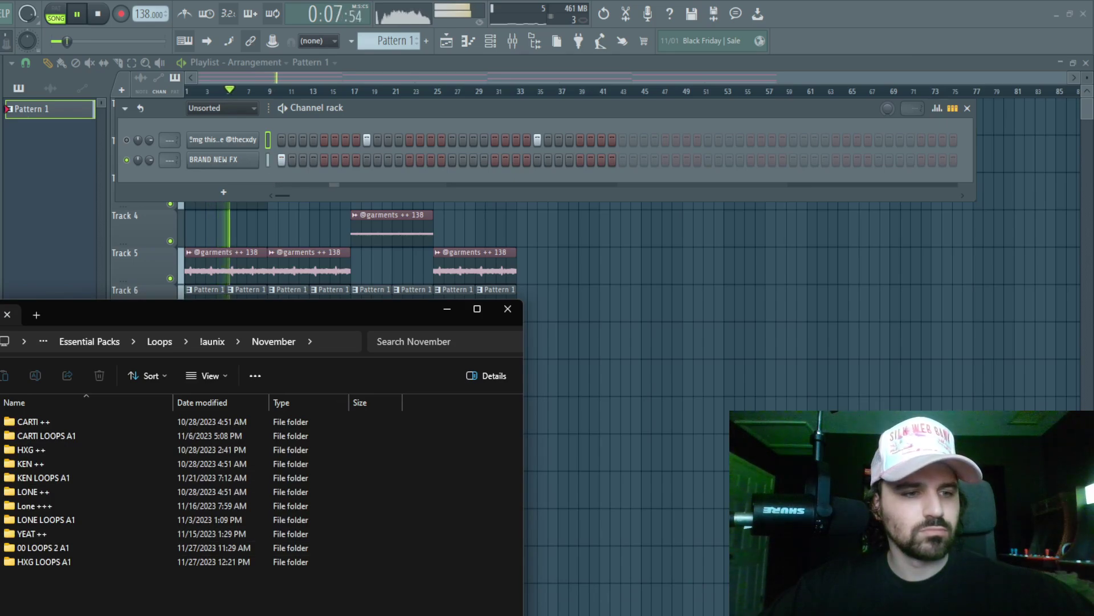
key(alt+Left)
drag(28, 422, 237, 142)
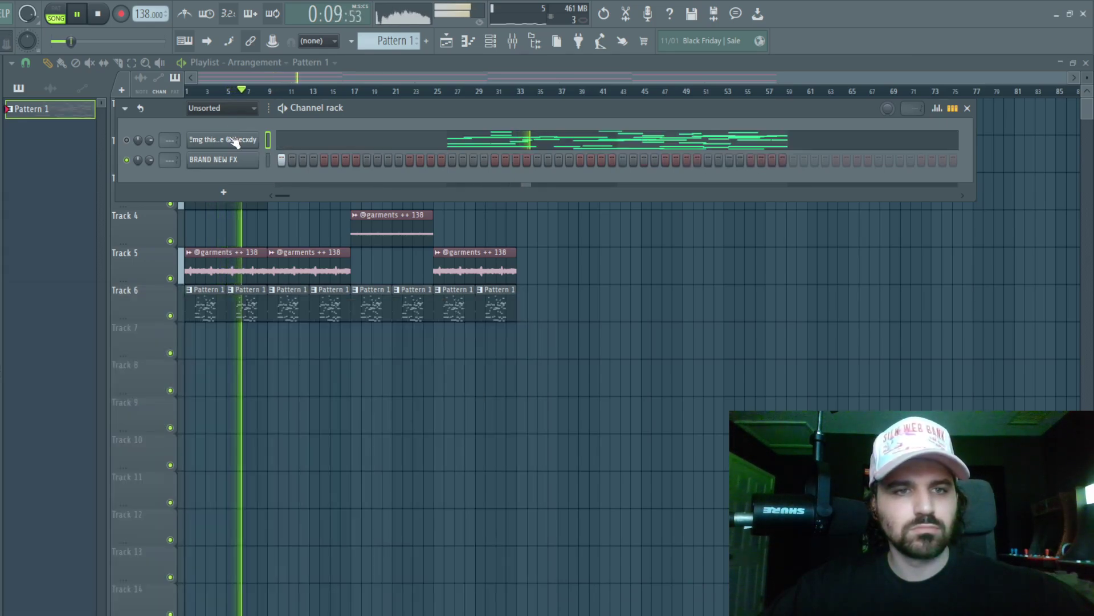
Step: Open the first channel's piano roll, transpose all imported notes up one octave, and stop playback
click(365, 142)
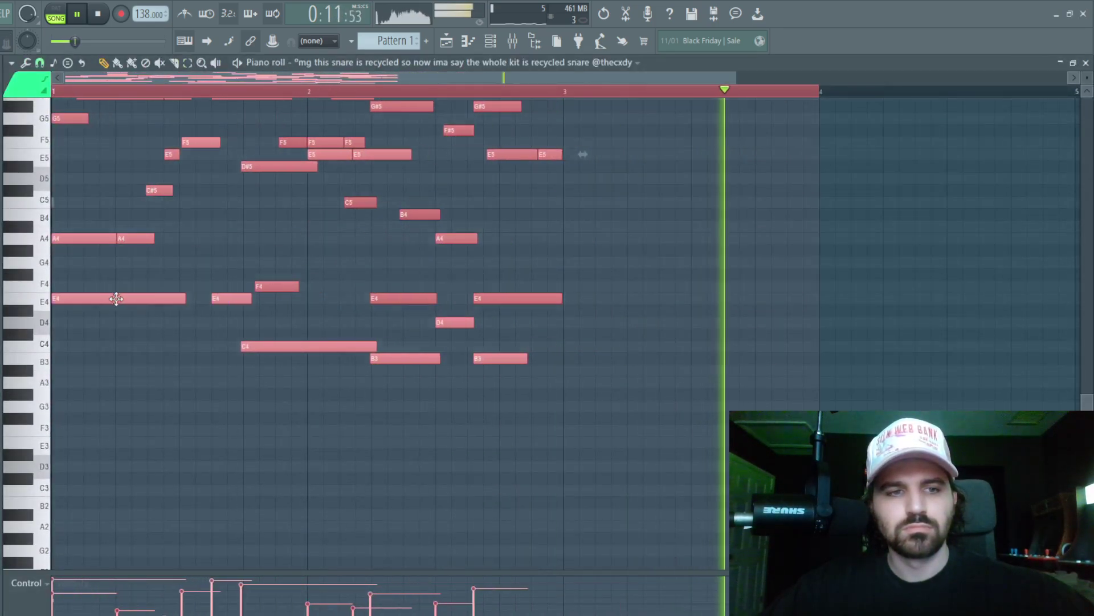
scroll(117, 299, up, 4)
key(space)
Step: Set the root note of the piano roll's scale highlighting to C#, compare the melody notes against it, and close the piano roll
click(11, 62)
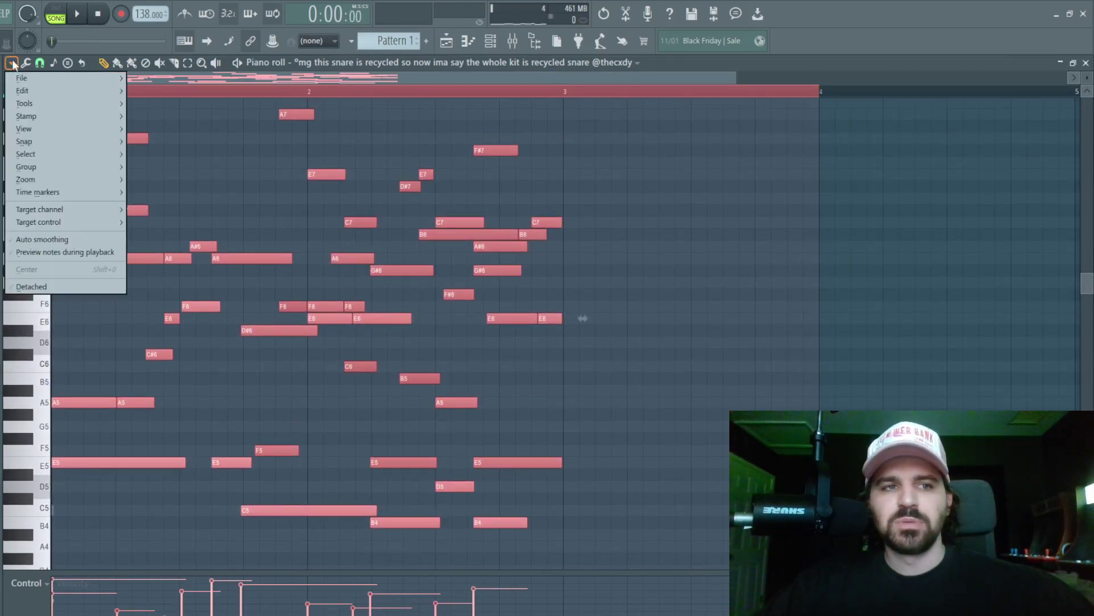
mouse_move(36, 130)
mouse_move(197, 323)
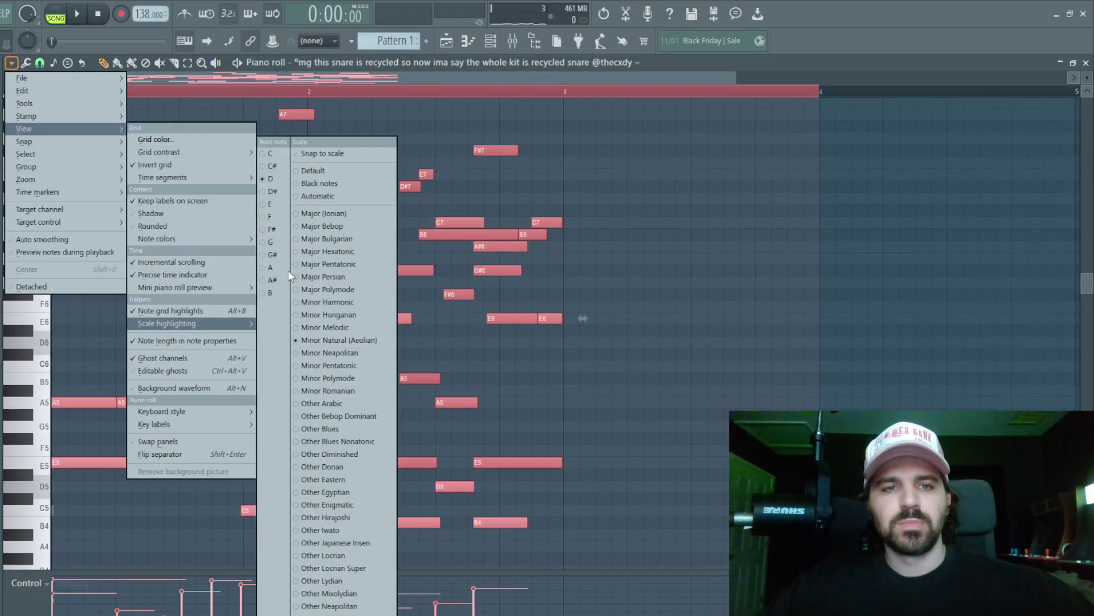
click(276, 166)
drag(590, 551, 232, 228)
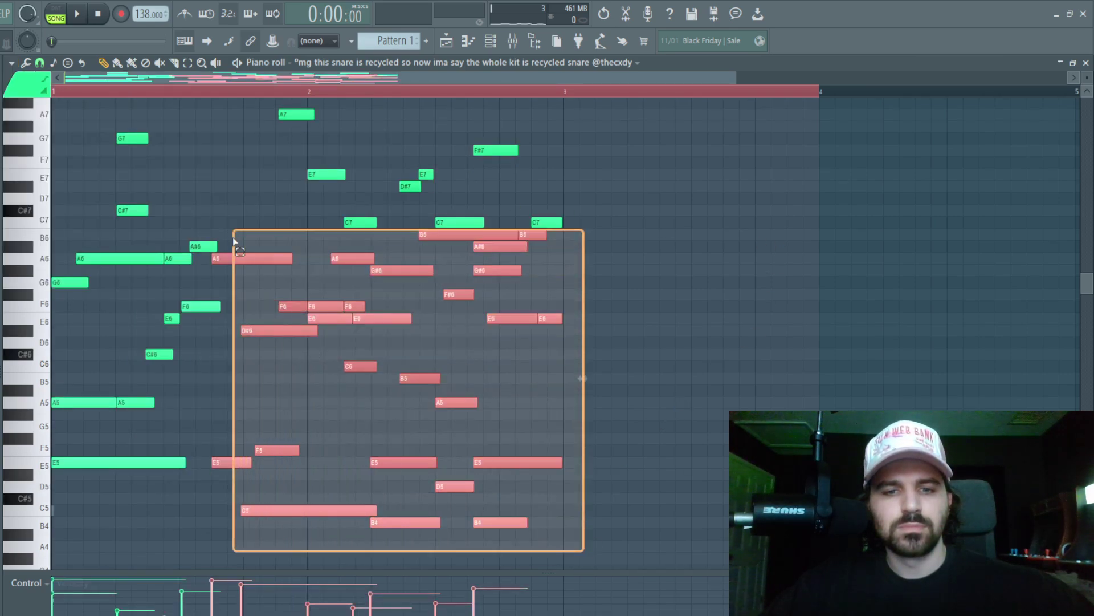
click(815, 341)
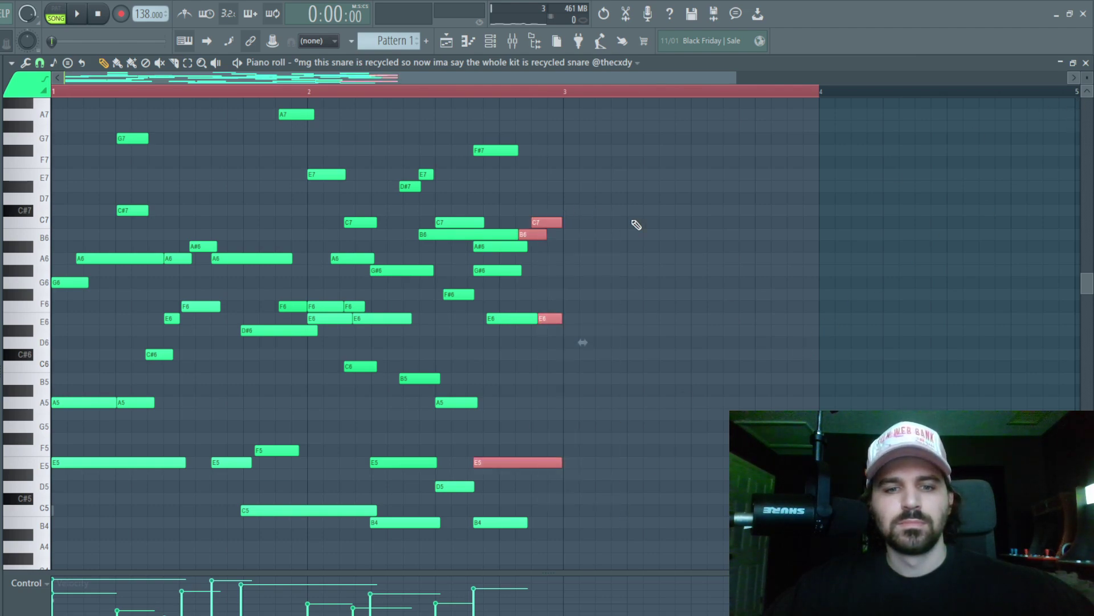
scroll(692, 252, down, 5)
key(F7)
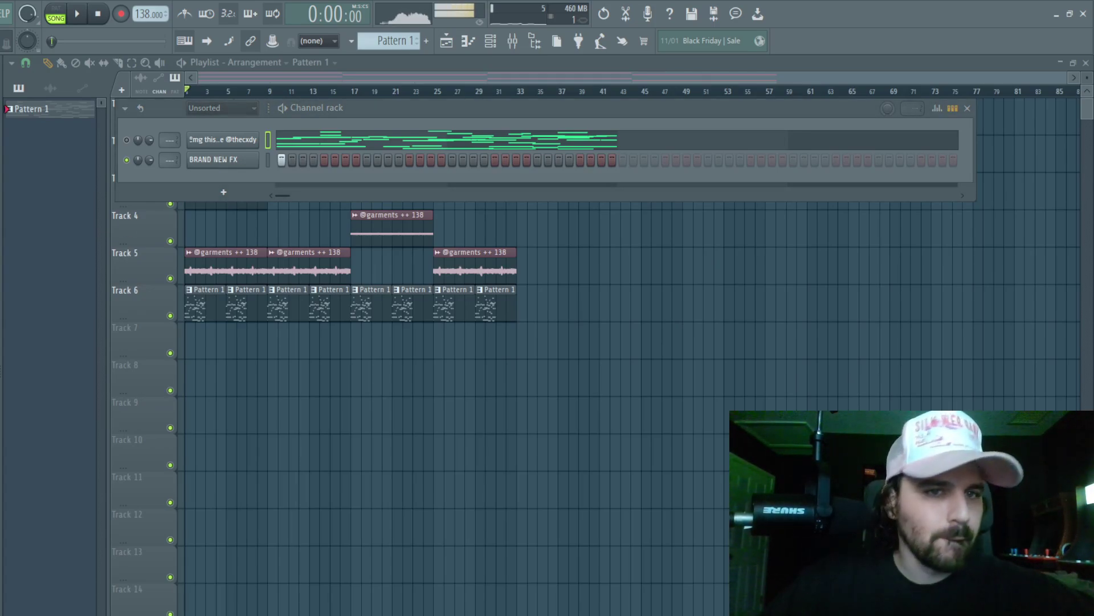
Step: Add the FRIENDS Clap sample as a channel above BRAND NEW FX, with hits on steps 9, 25, 41, 57 and 61
drag(238, 181, 345, 185)
drag(222, 180, 225, 163)
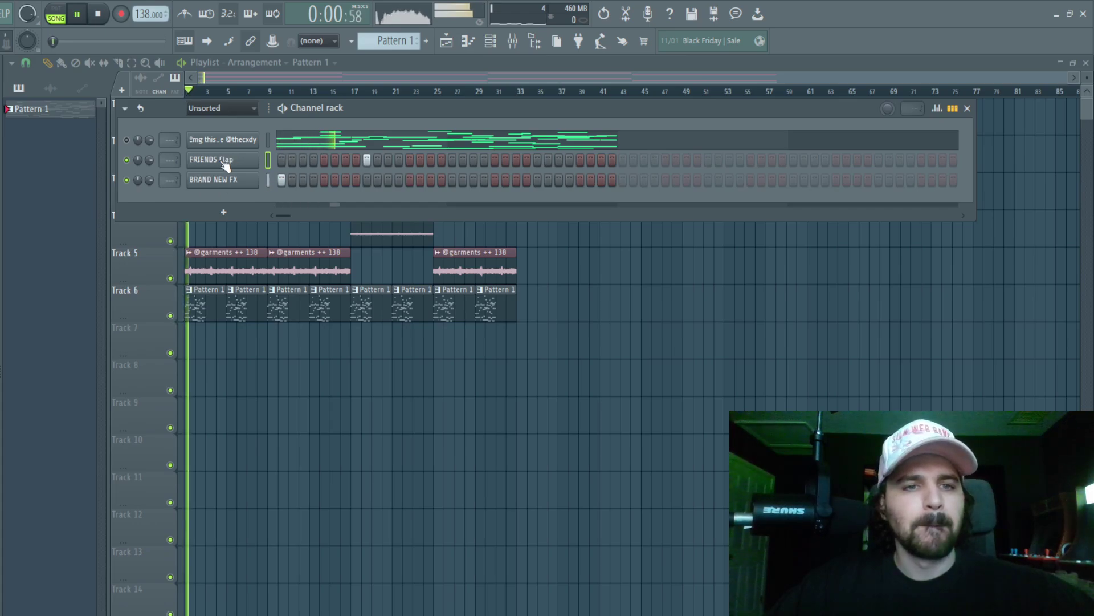
click(537, 160)
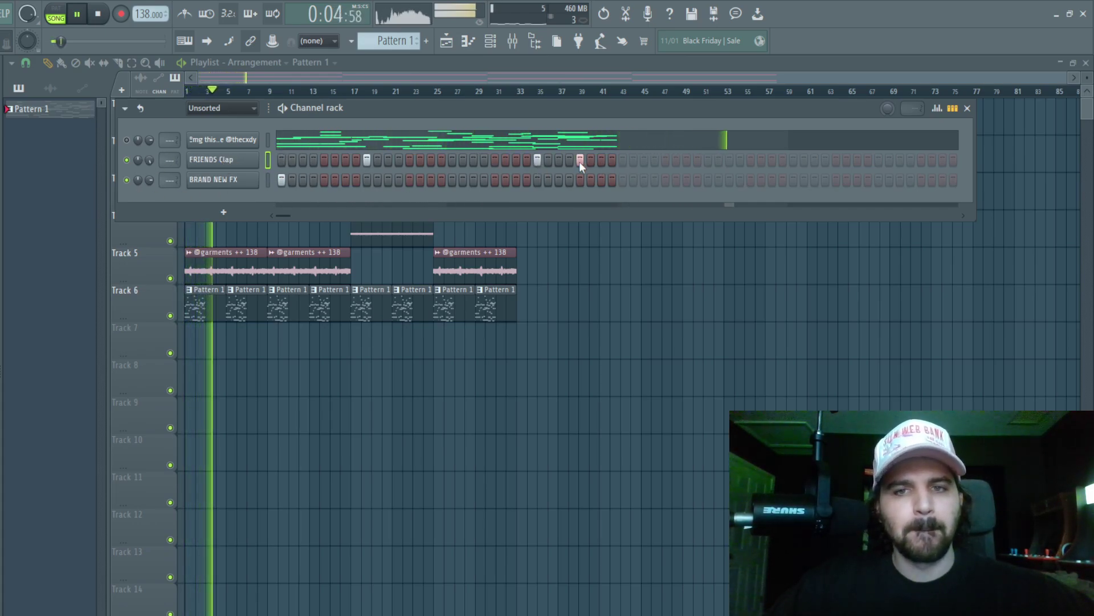
click(878, 160)
click(921, 160)
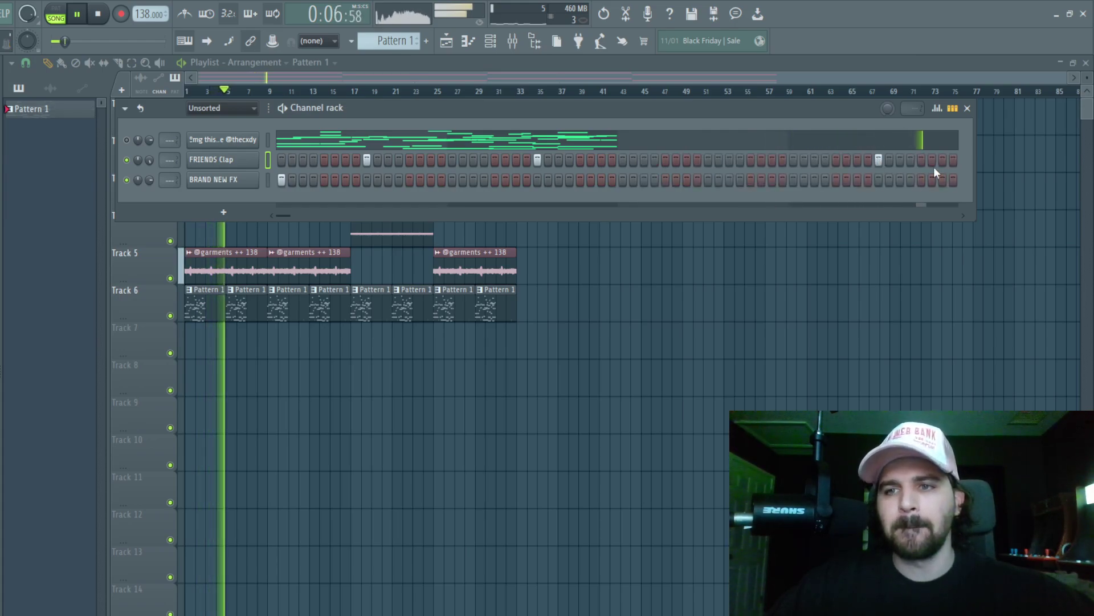
click(708, 160)
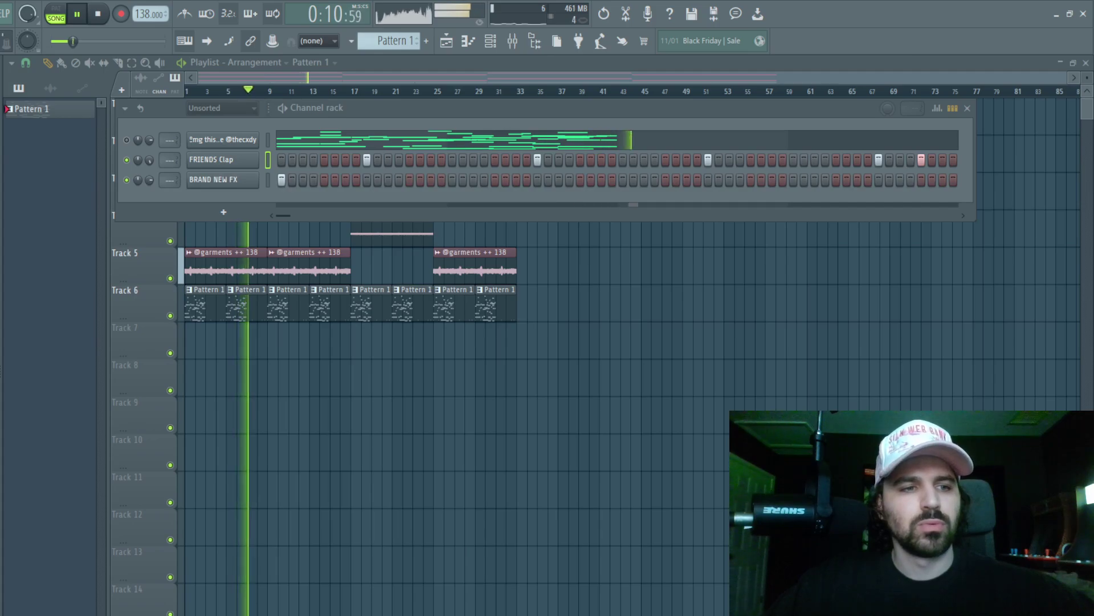
Step: Add the FRIENDS Snare sample as a channel below BRAND NEW FX, place hits on steps 3, 25, 29, 31 and 33, and stop playback
drag(167, 192, 306, 200)
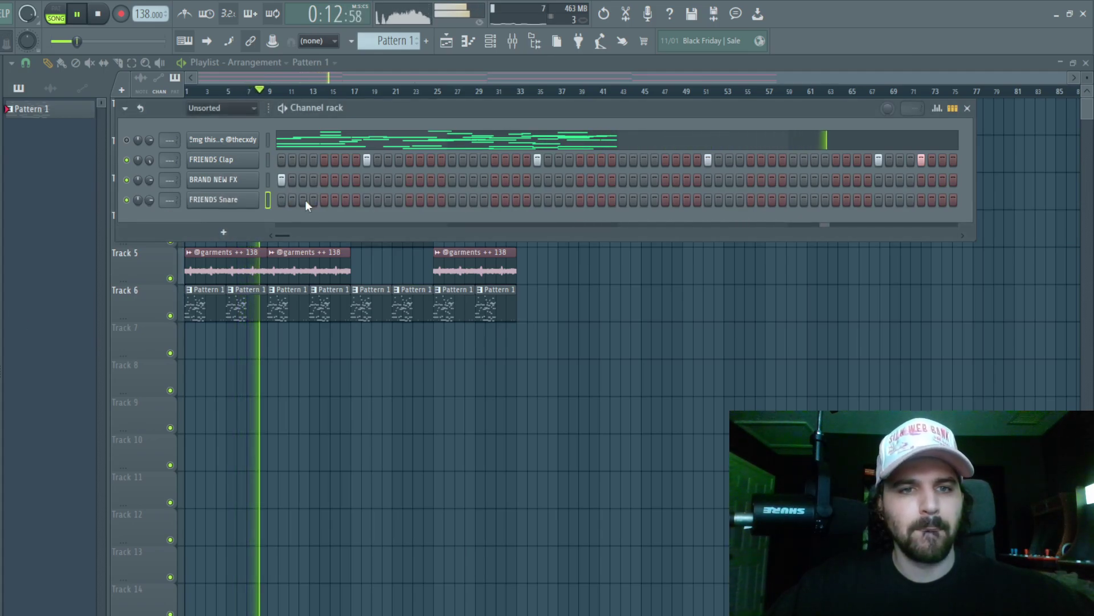
click(303, 199)
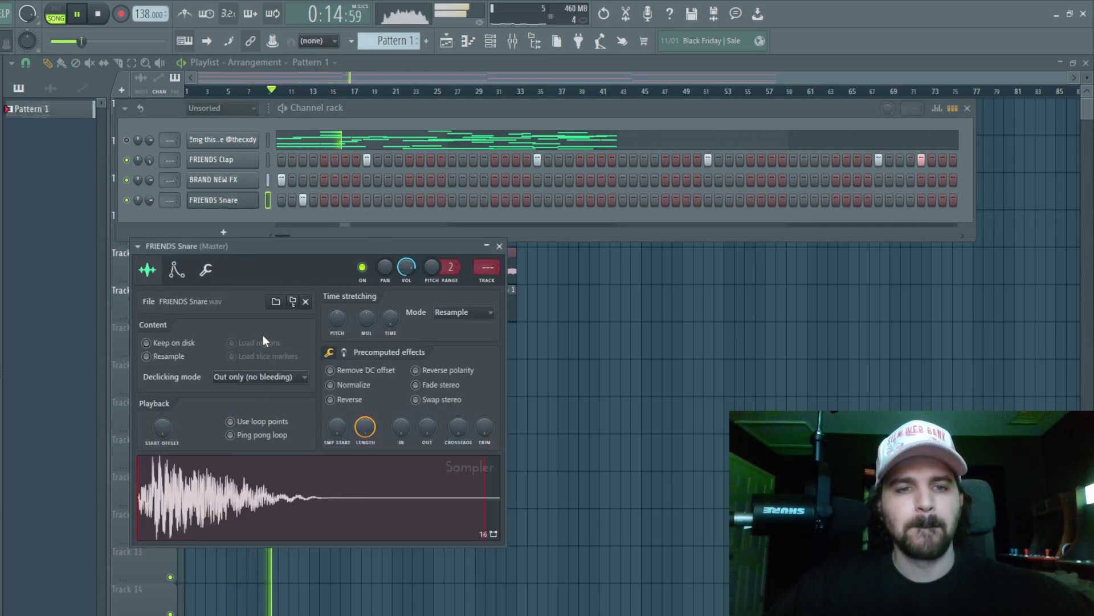
click(500, 247)
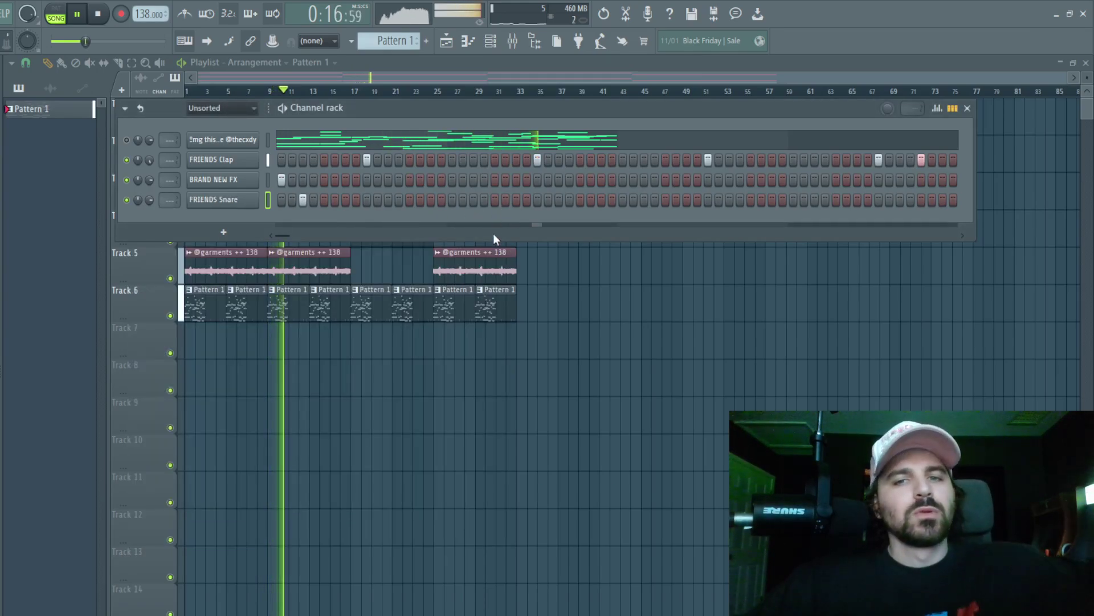
click(537, 199)
click(580, 200)
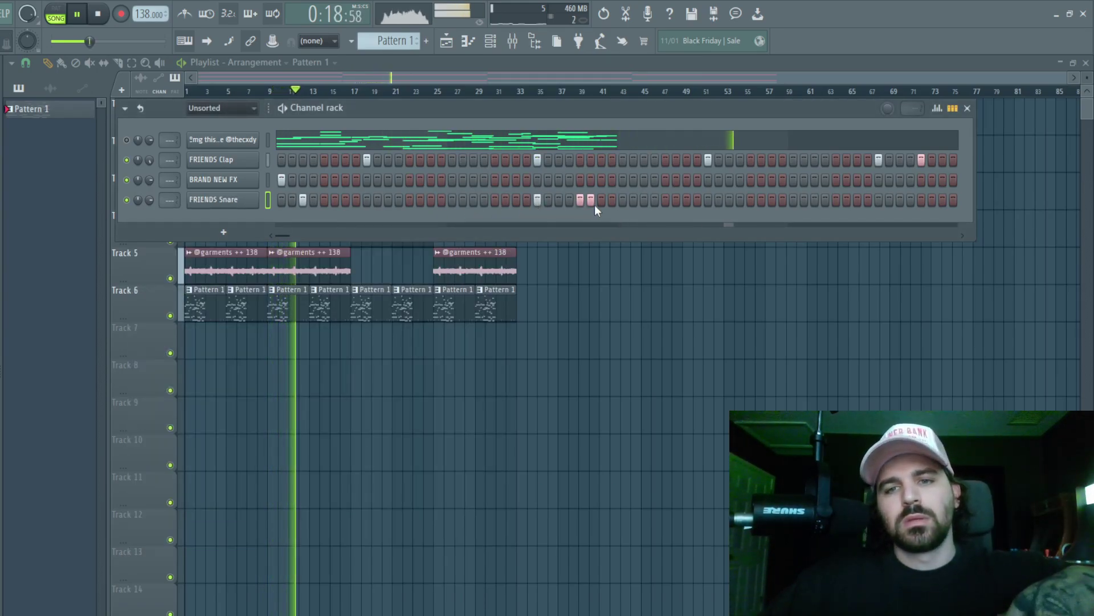
click(601, 200)
key(space)
Step: Open FRIENDS Snare in the piano roll, duplicate its notes into bars 3 and 4, and play the arrangement
right_click(261, 198)
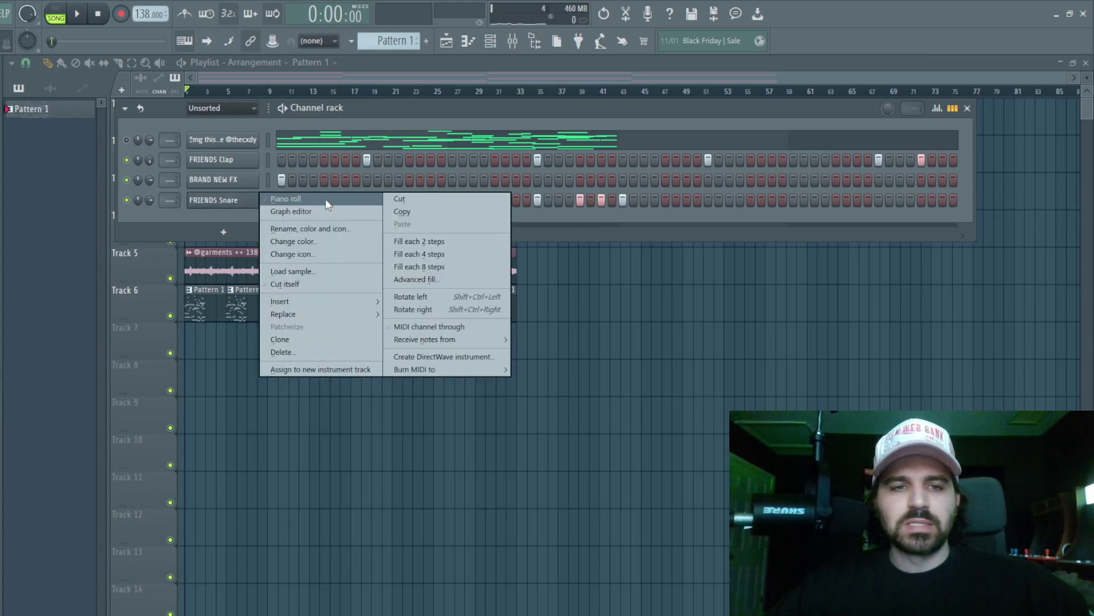
click(326, 200)
key(ctrl+a)
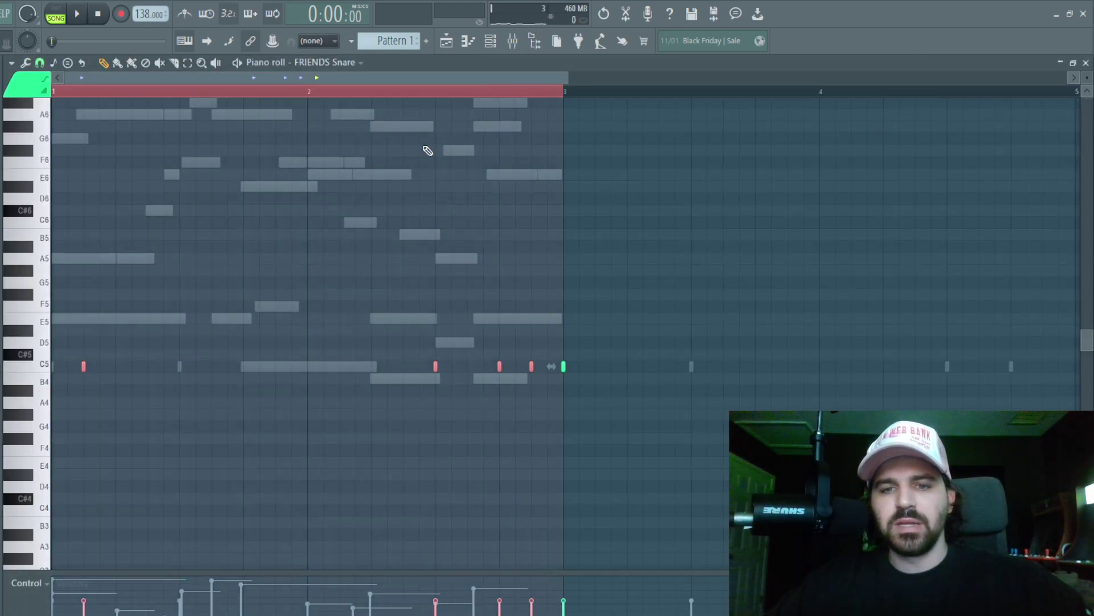
key(ctrl+b)
key(ctrl+d)
key(space)
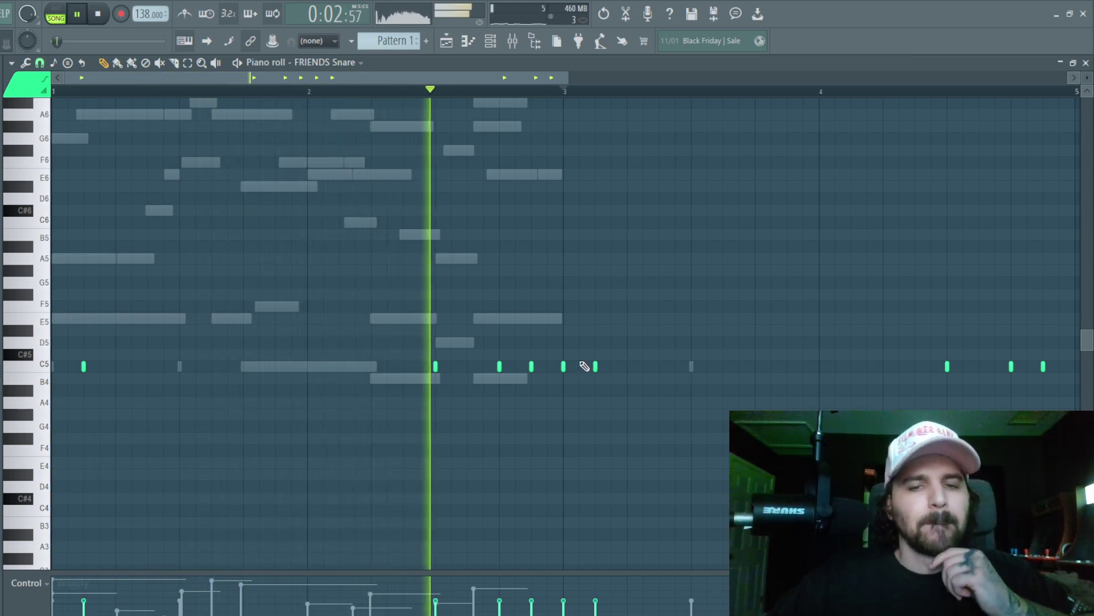
Step: Raise the two snare notes at the start of bar 3 by three semitones to D#5
right_click(563, 366)
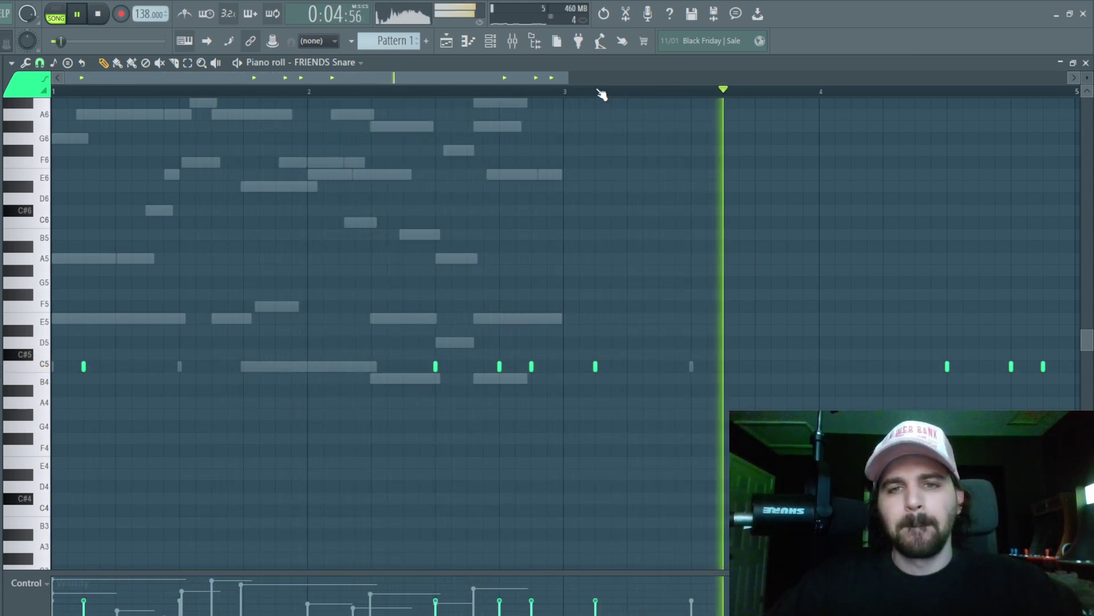
drag(620, 455, 557, 349)
key(Up)
key(Up)
key(Up)
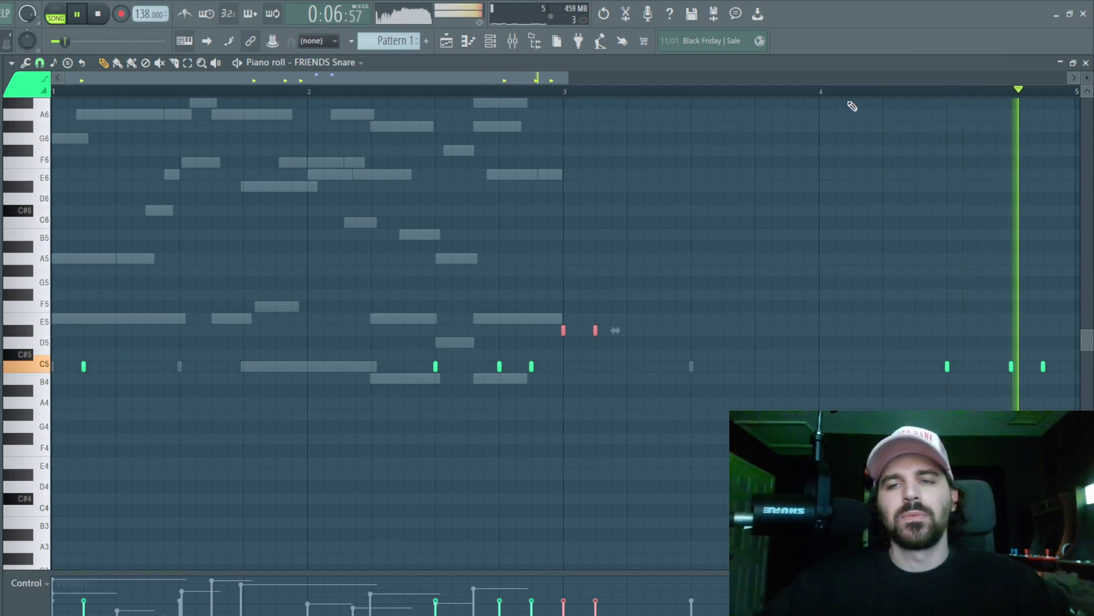
Step: Turn the snare notes near the end of bar 4 into a roll of three consecutive C5 notes
scroll(779, 375, right, 5)
scroll(779, 376, down, 5)
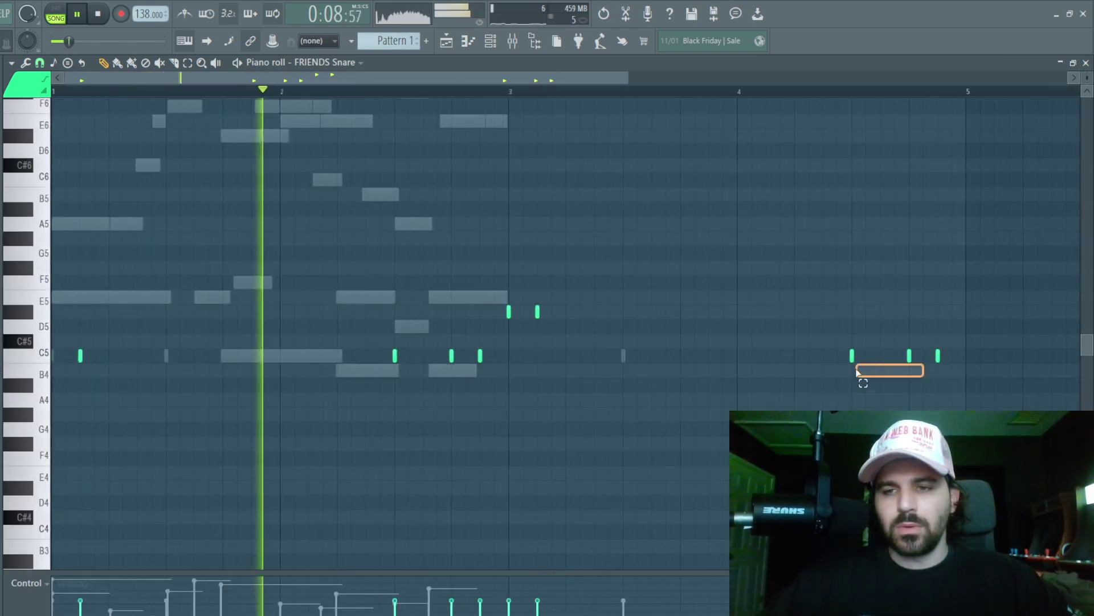
click(909, 357)
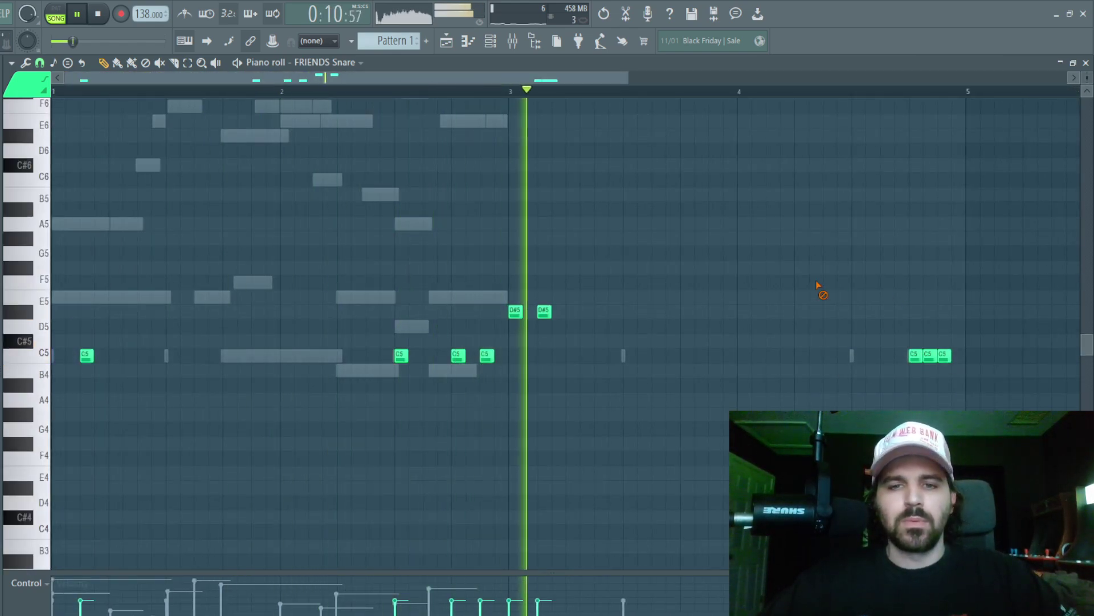
Step: Delete the D#5 snare on bar 3's first beat and add a C5 near the end of bar 1 and a D#5 near bar 3's end
right_click(516, 313)
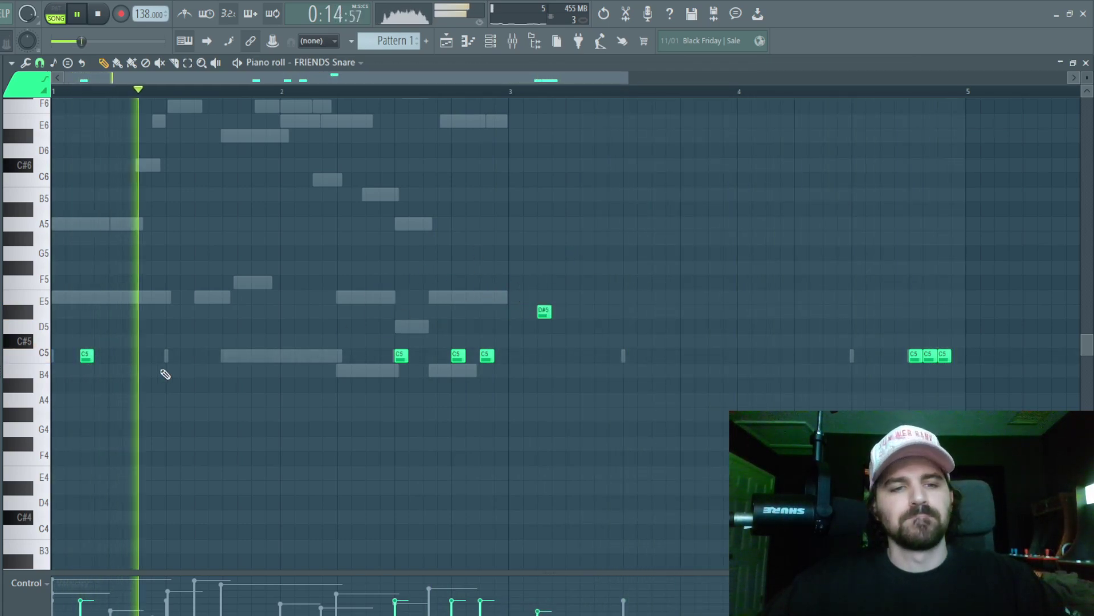
click(255, 355)
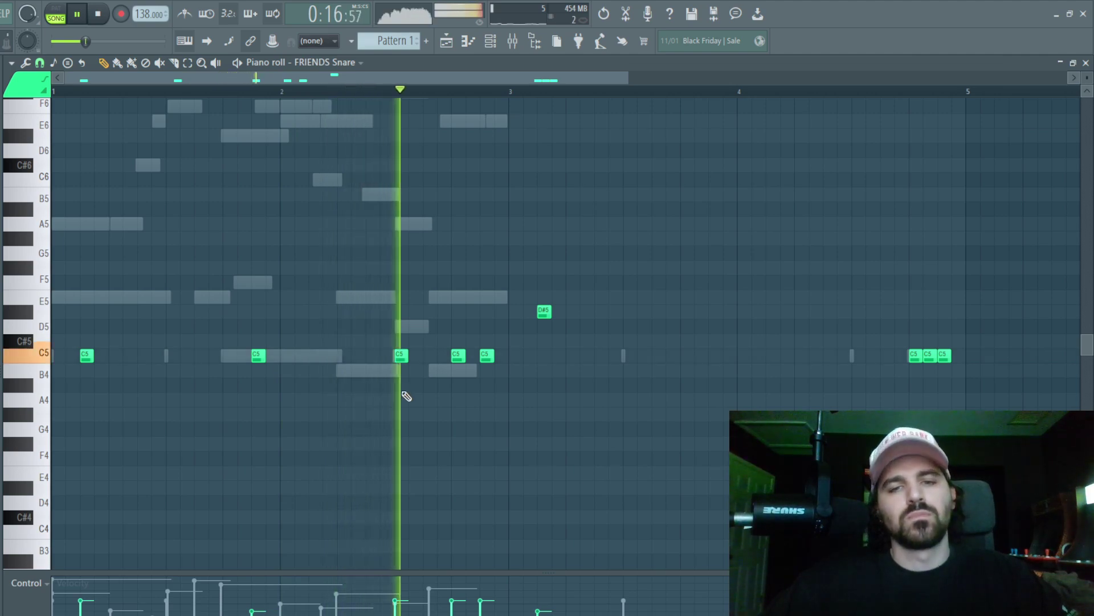
drag(665, 312, 717, 312)
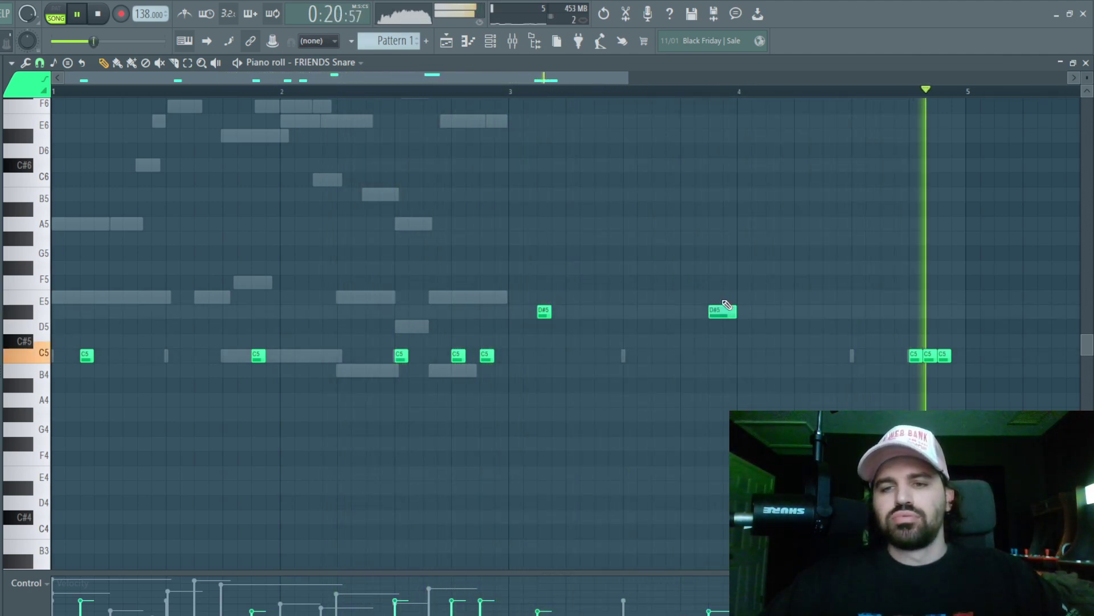
Step: Transpose the three-note snare roll at the end of bar 4 up to D#5 and return to the channel rack
drag(972, 348, 904, 360)
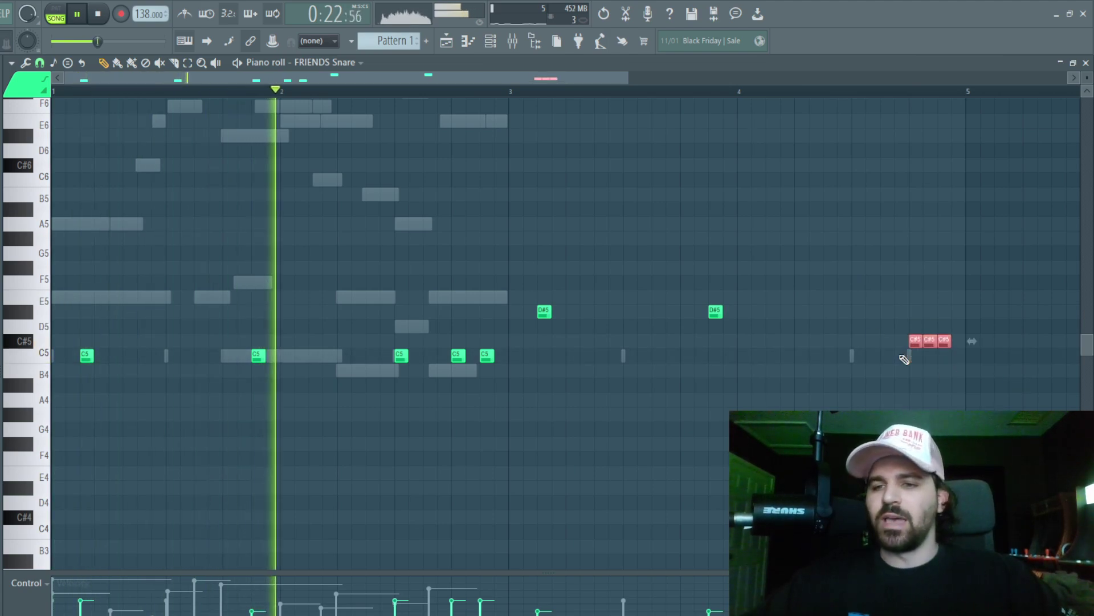
key(shift+Up)
key(shift+Up)
key(shift+Up)
key(F5)
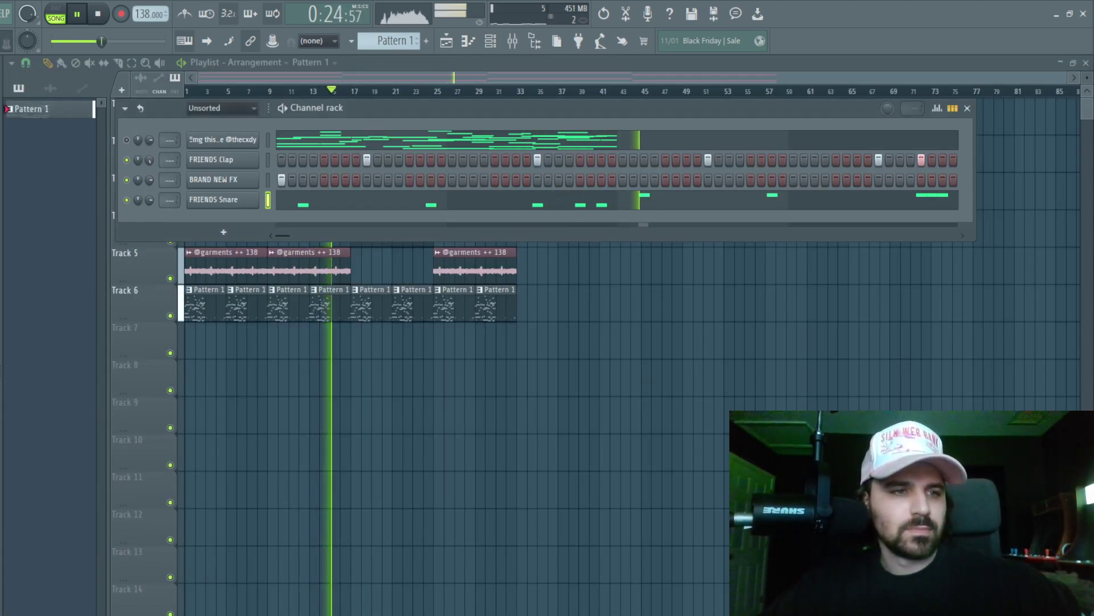
Step: Add the FRIENDS Perc sample as a channel with hits every 8 steps from step 17 to 57, and check them in its piano roll
drag(247, 223, 248, 222)
right_click(250, 221)
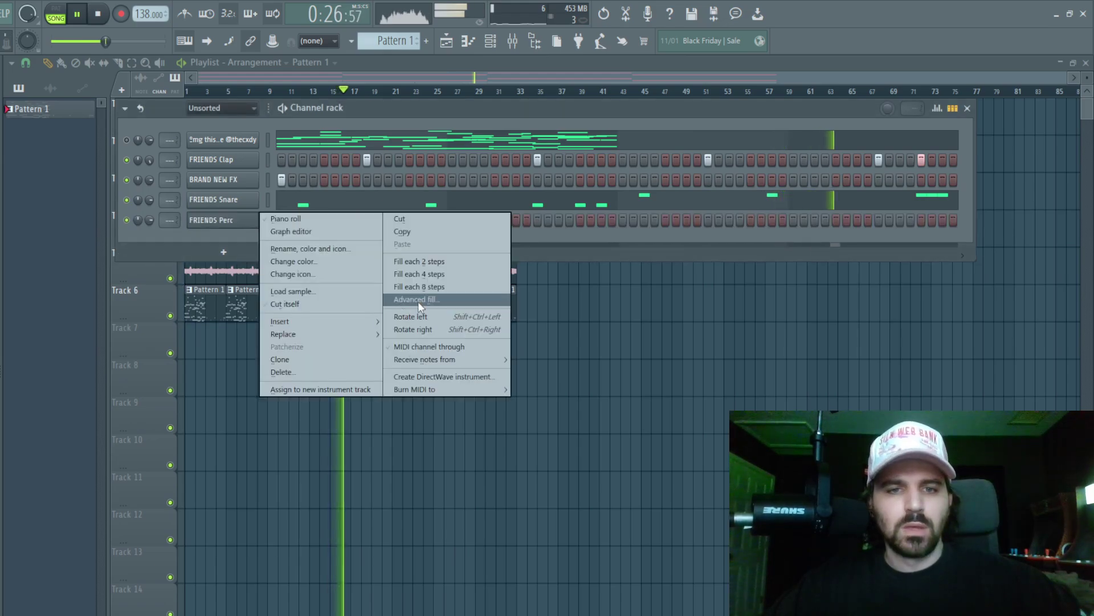
click(419, 301)
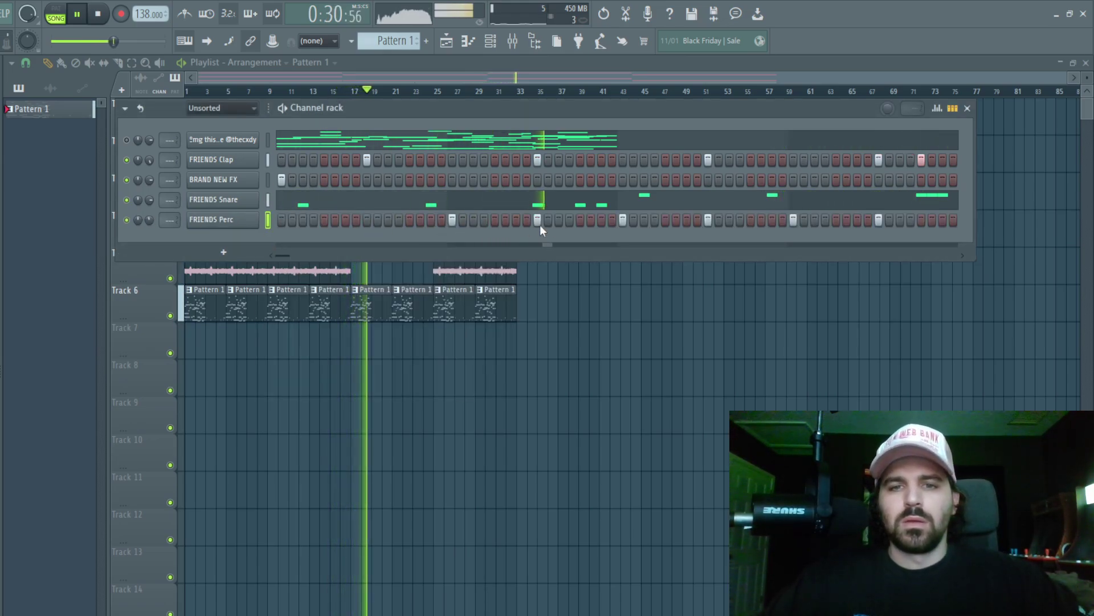
right_click(239, 222)
click(466, 389)
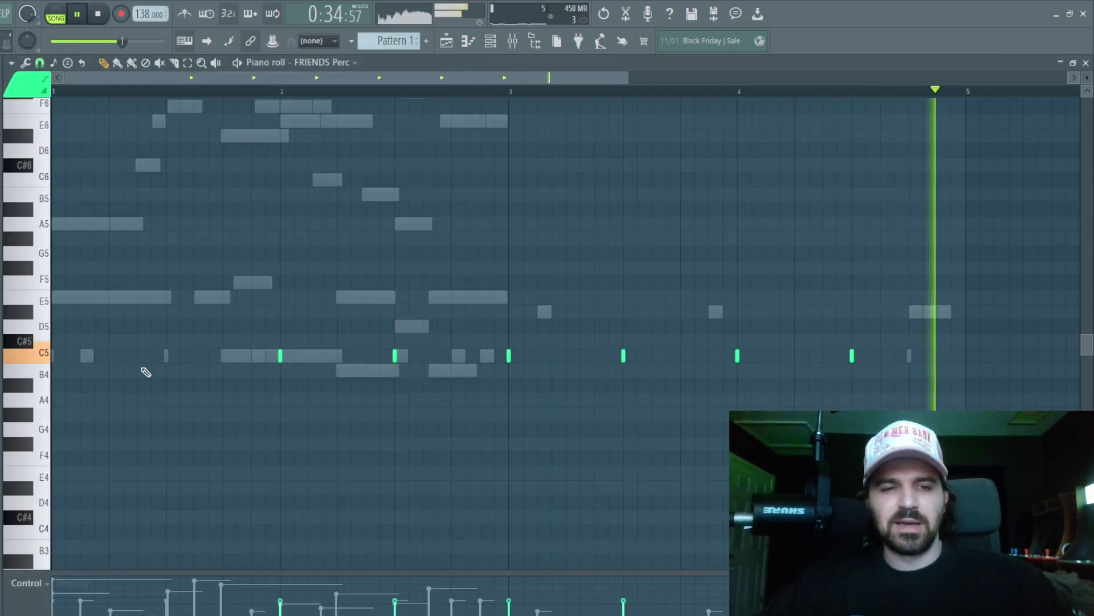
key(F7)
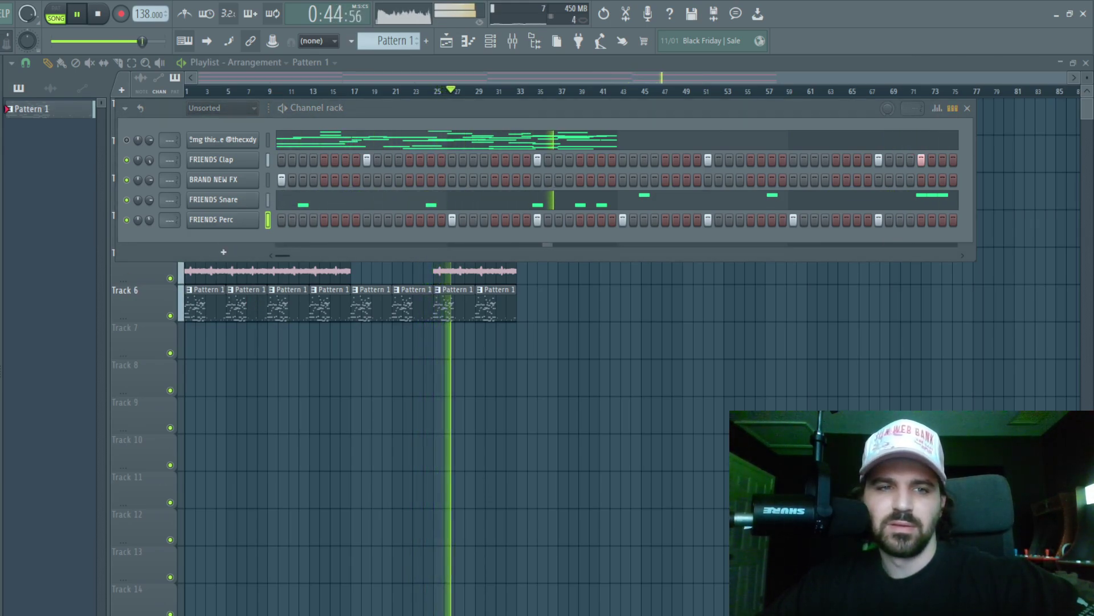
Step: Add the FRIENDS 808 sample as a channel and open it in Newtone to check its pitch
drag(184, 244, 184, 244)
right_click(192, 238)
key(Escape)
click(207, 242)
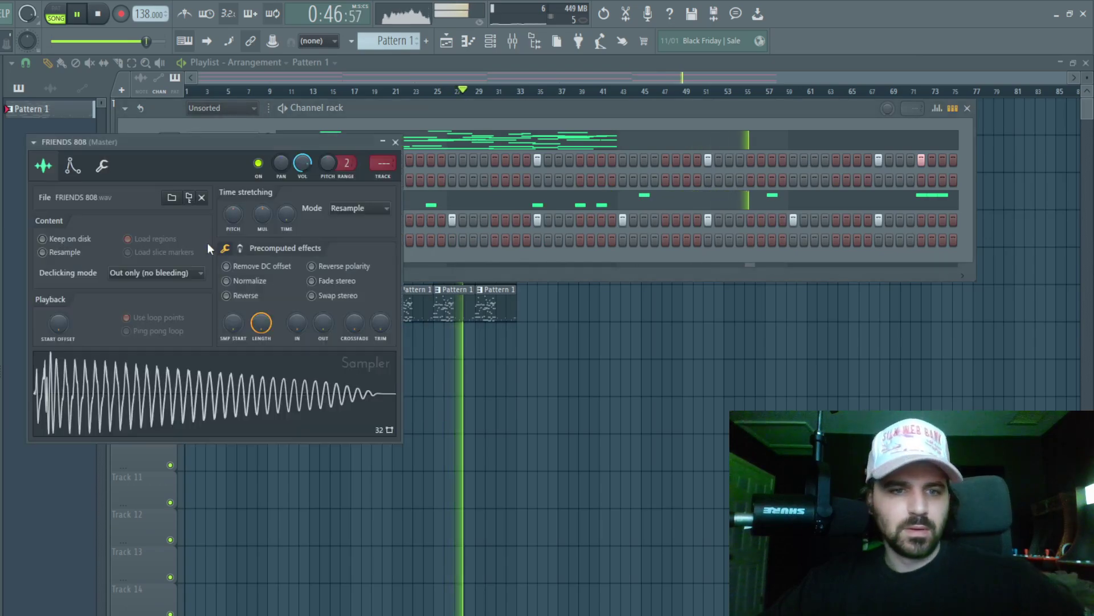
right_click(227, 379)
click(305, 453)
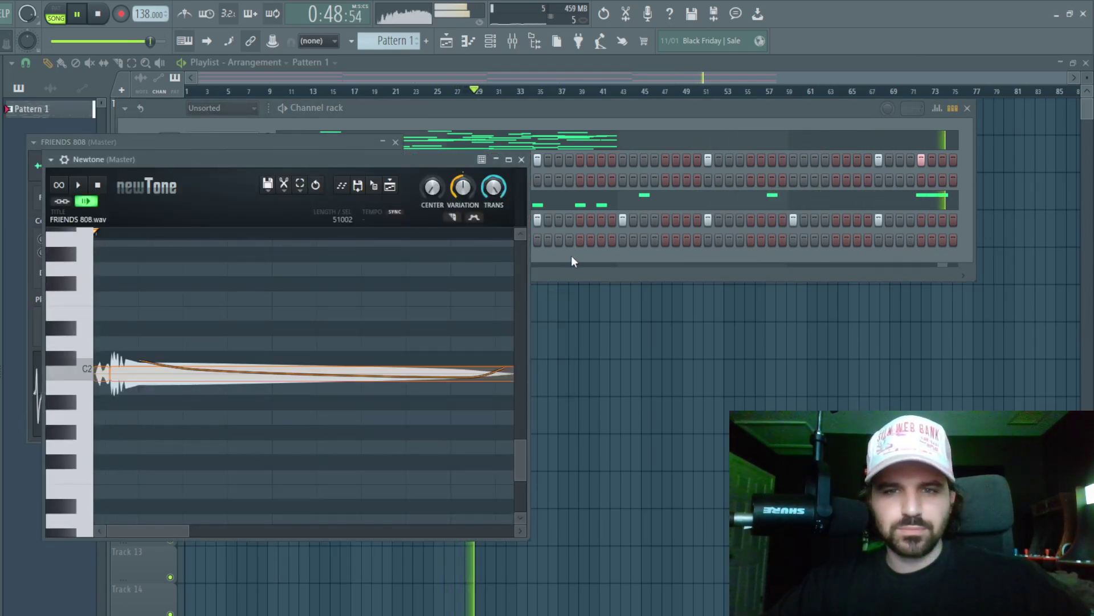
click(573, 260)
Step: Draw 808 notes in the piano roll: E5 at bar 1's start, C5 late in bar 1, and two B4 notes in bar 2
right_click(258, 234)
click(320, 235)
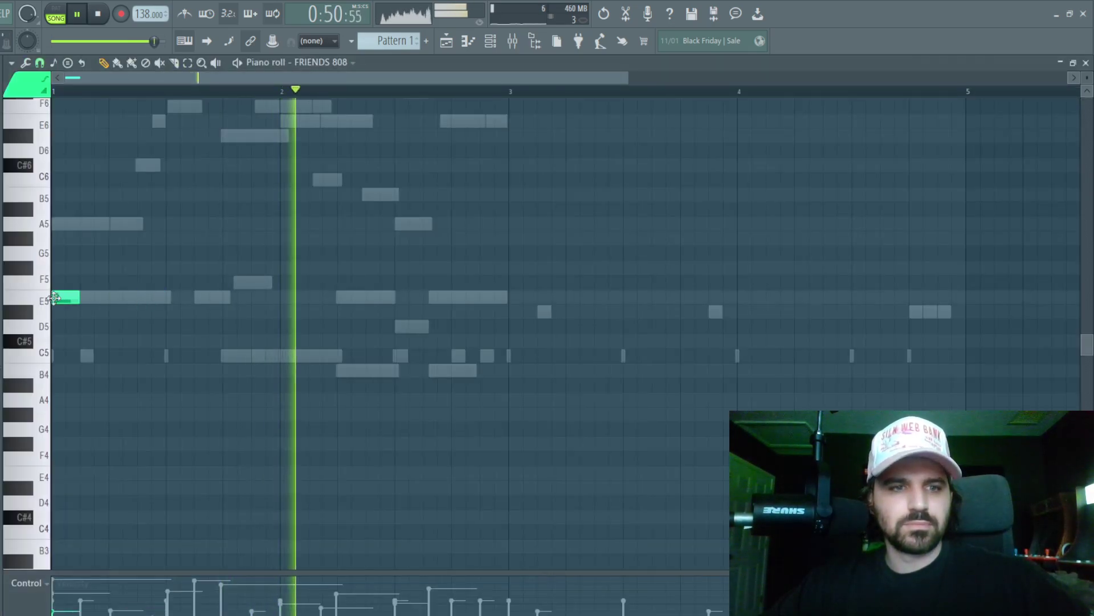
drag(205, 357, 228, 355)
click(340, 369)
click(439, 385)
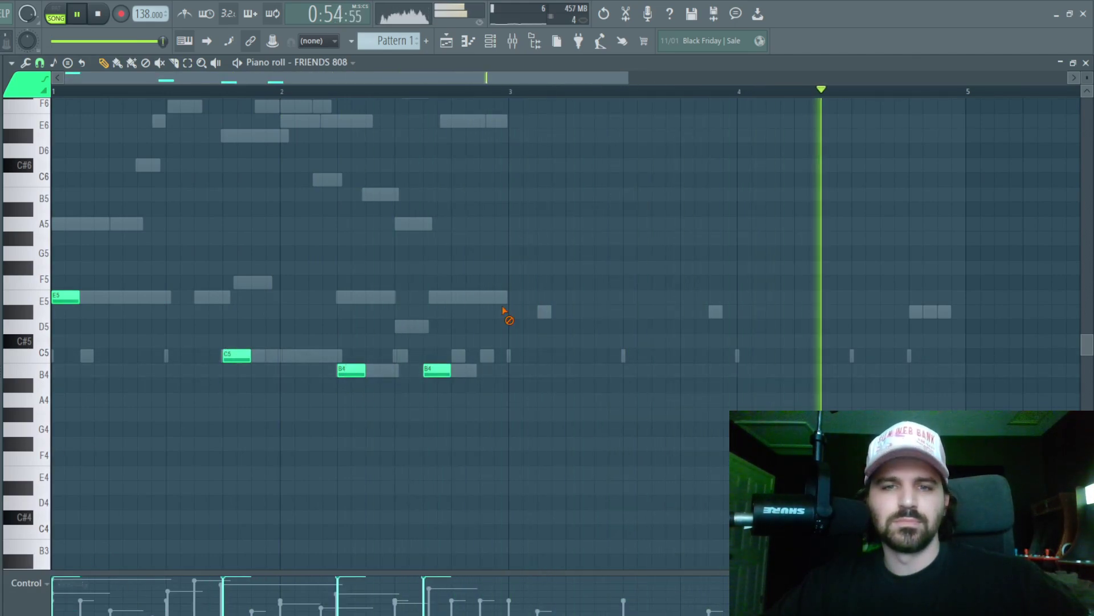
Step: Duplicate the 808 notes into bars 3 and 4, move the first note up to A5, and restart playback
key(ctrl+b)
key(ctrl+a)
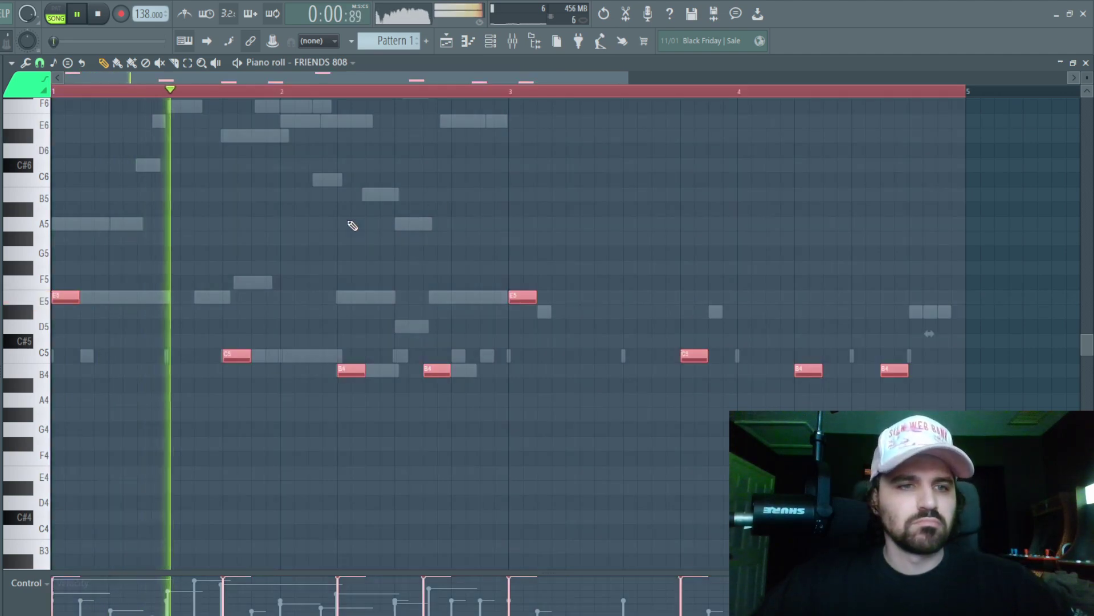
key(space)
key(space)
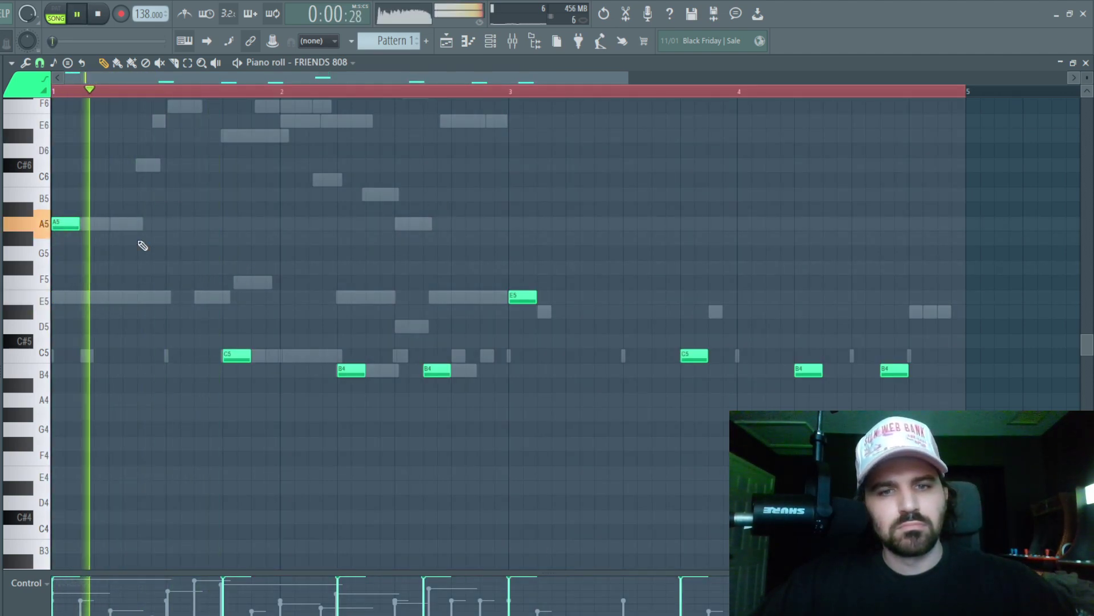
Step: Reduce the 808 pattern to single notes at the starts of bars 1 and 3, both moved up to A6
drag(524, 296, 513, 221)
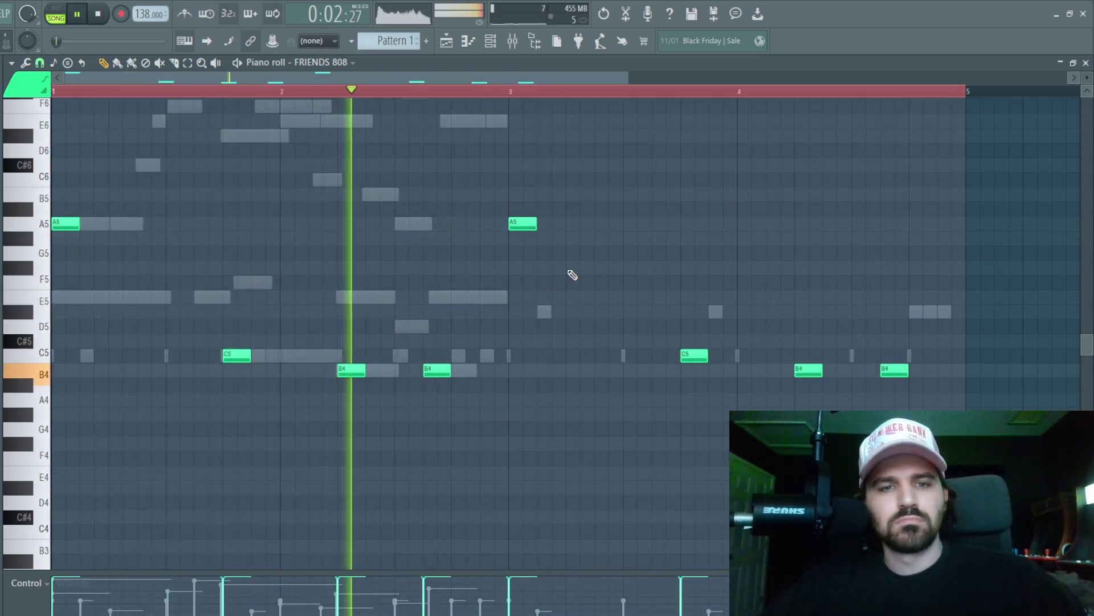
drag(508, 403, 179, 337)
key(Delete)
key(ctrl+Up)
scroll(199, 342, up, 2)
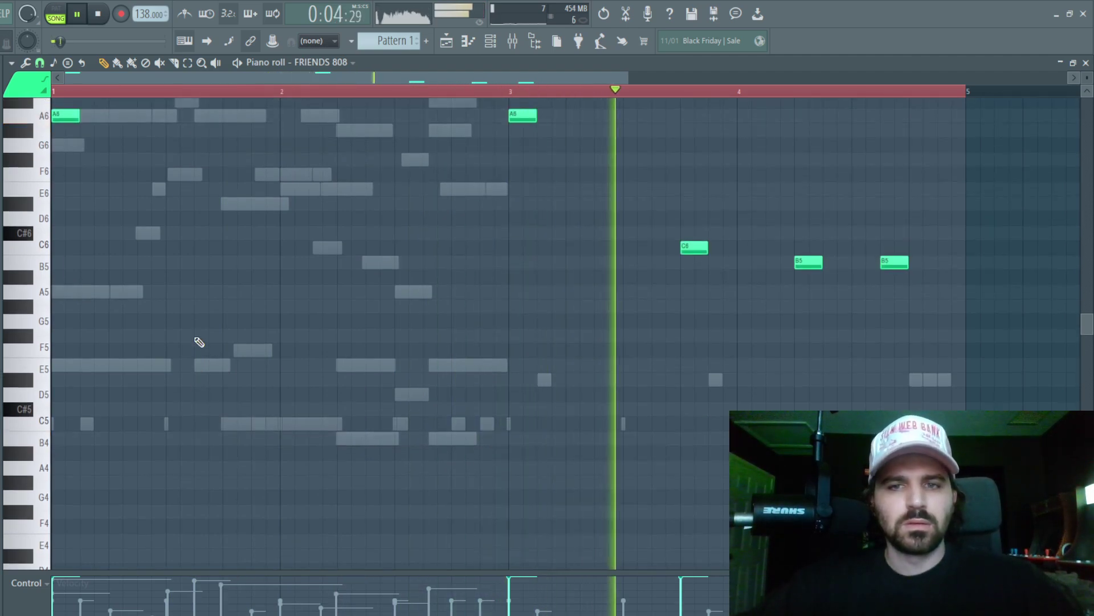
drag(676, 235, 1069, 362)
scroll(311, 231, up, 3)
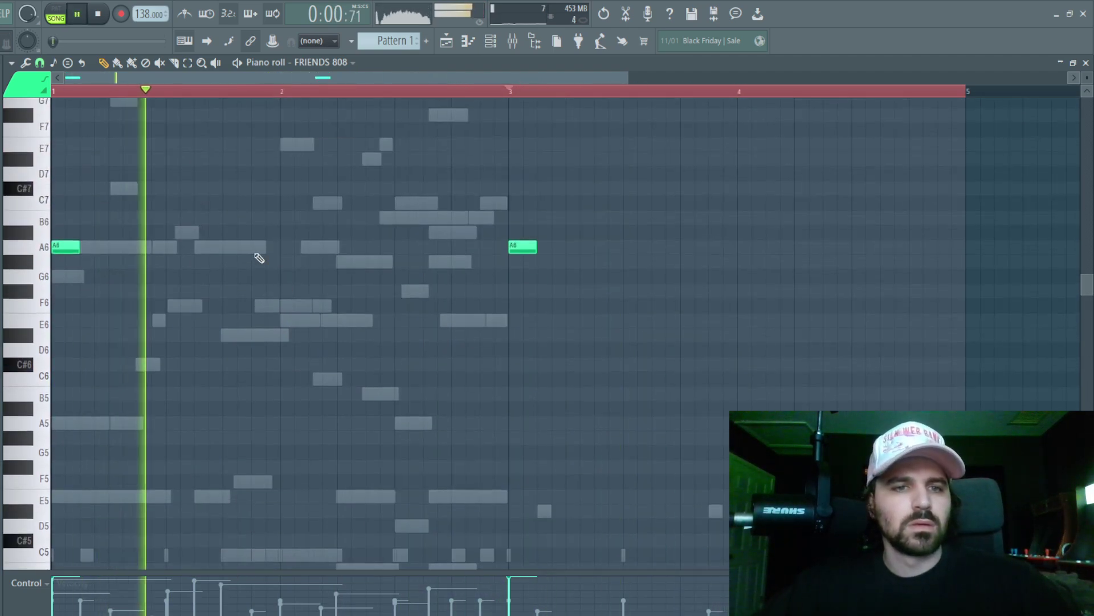
Step: Try 808 notes late in bar 1, including one at F#6, and delete them
drag(224, 338, 239, 338)
key(space)
key(space)
right_click(237, 337)
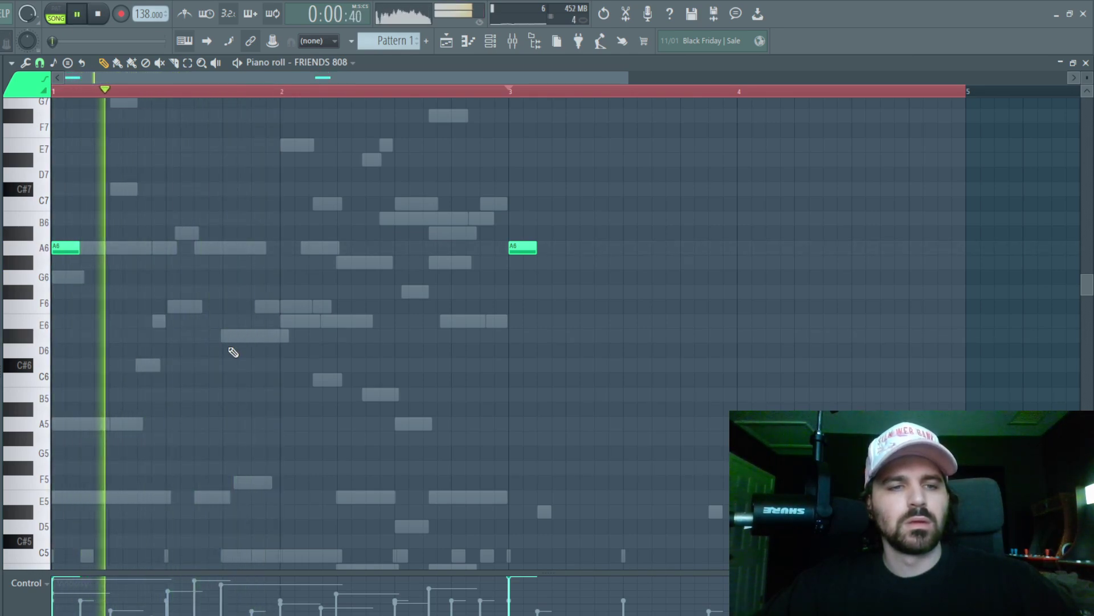
click(223, 291)
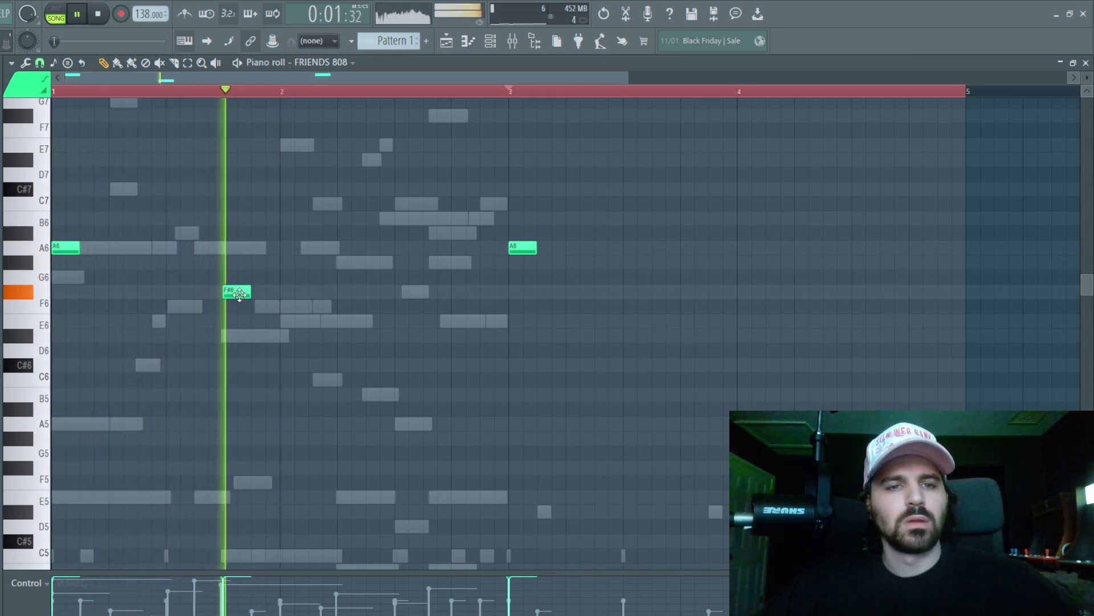
right_click(238, 294)
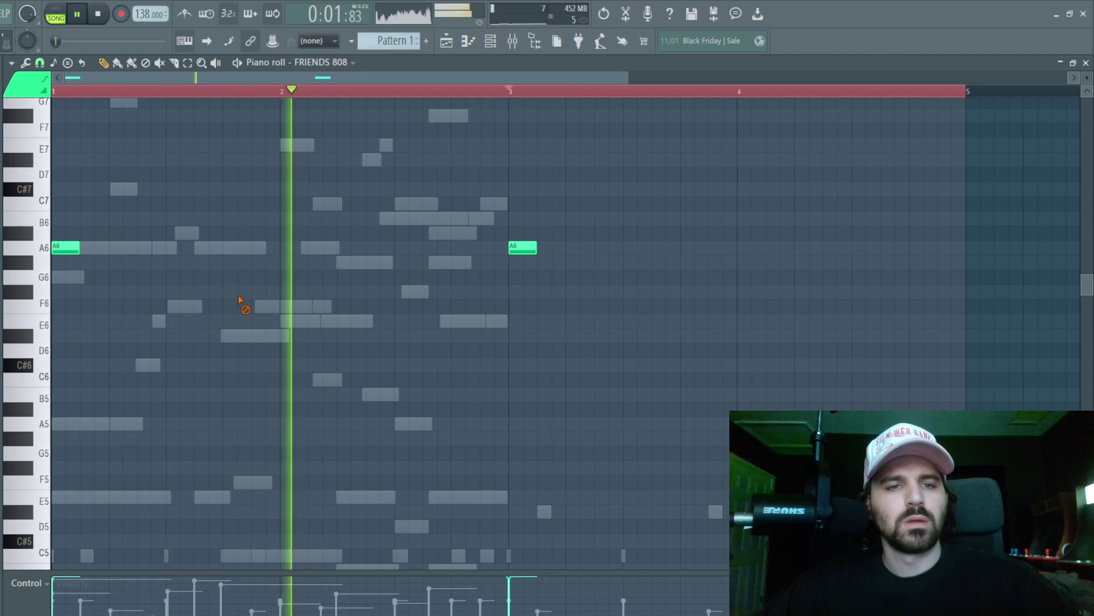
Step: Try Minor Harmonic scale highlighting with root E in the piano roll, and set it to Major Persian
click(40, 63)
click(11, 63)
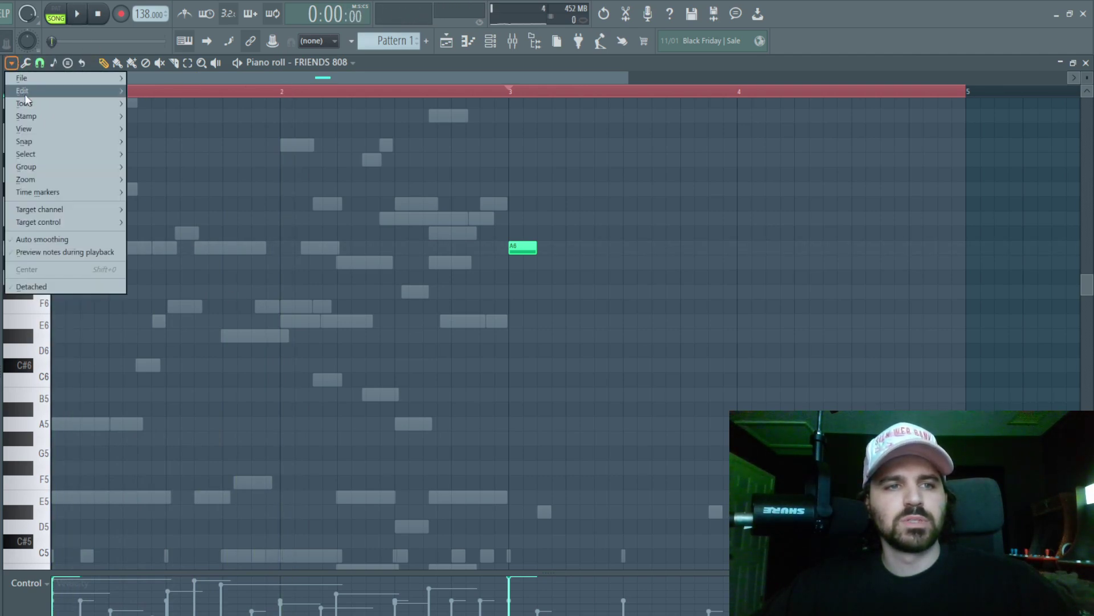
mouse_move(96, 135)
mouse_move(236, 326)
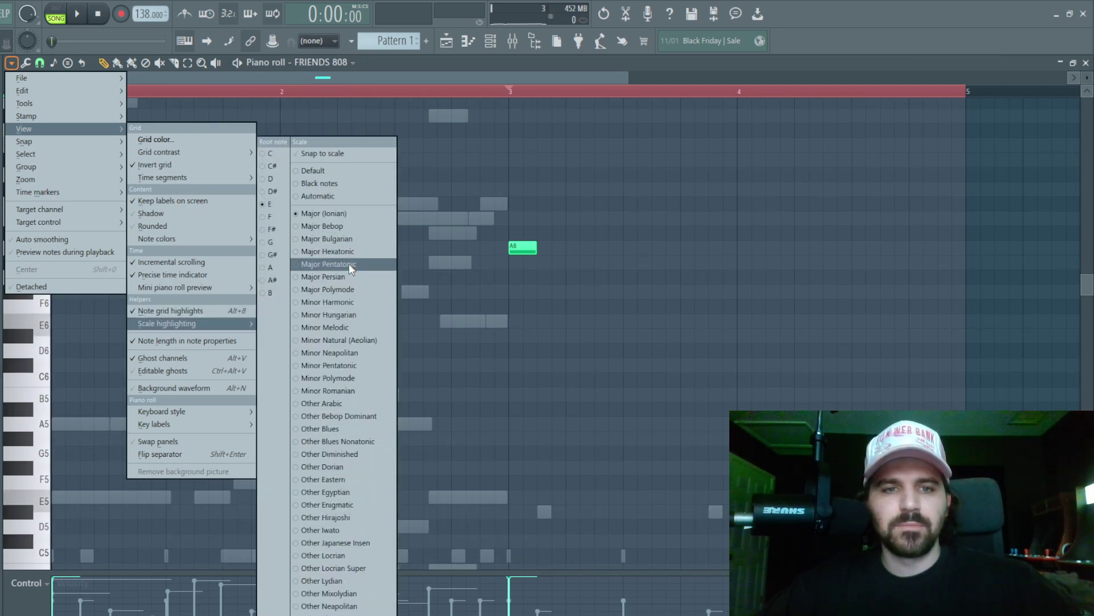
click(353, 289)
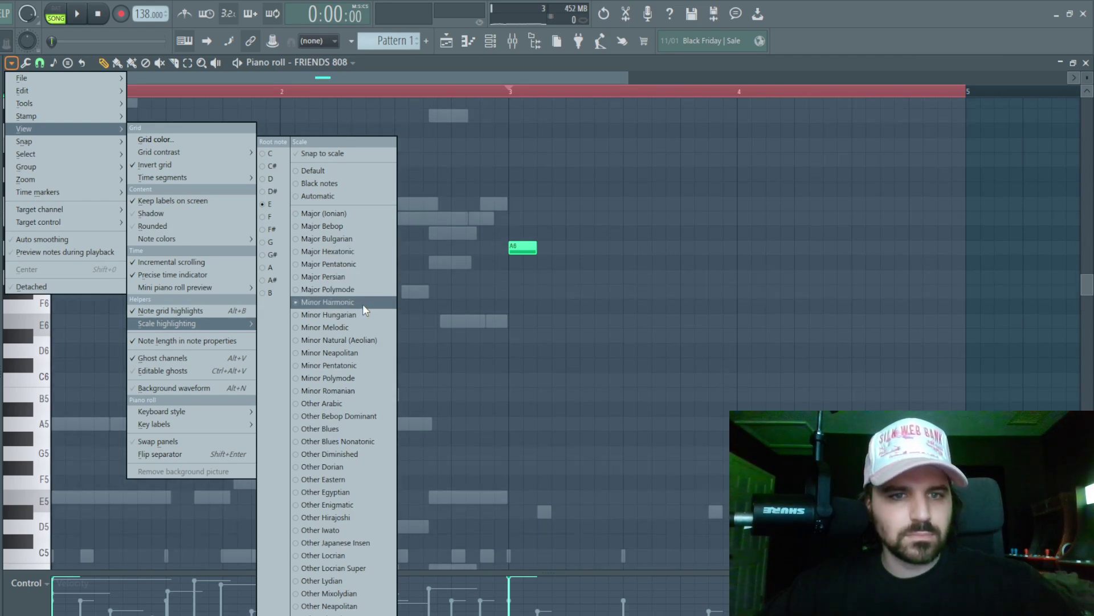
click(348, 277)
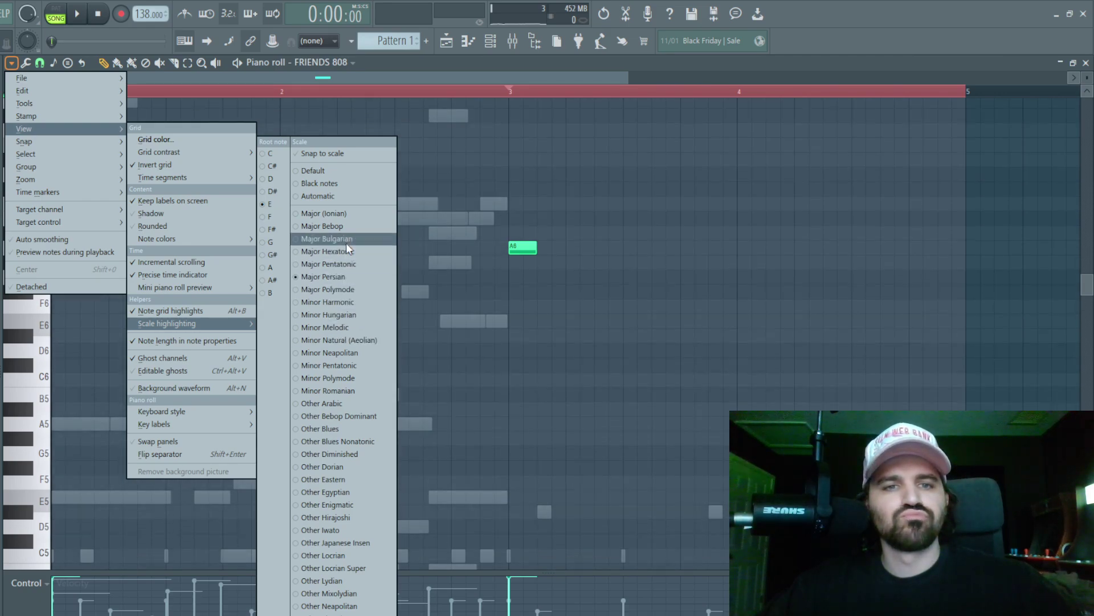
click(693, 238)
scroll(517, 297, down, 3)
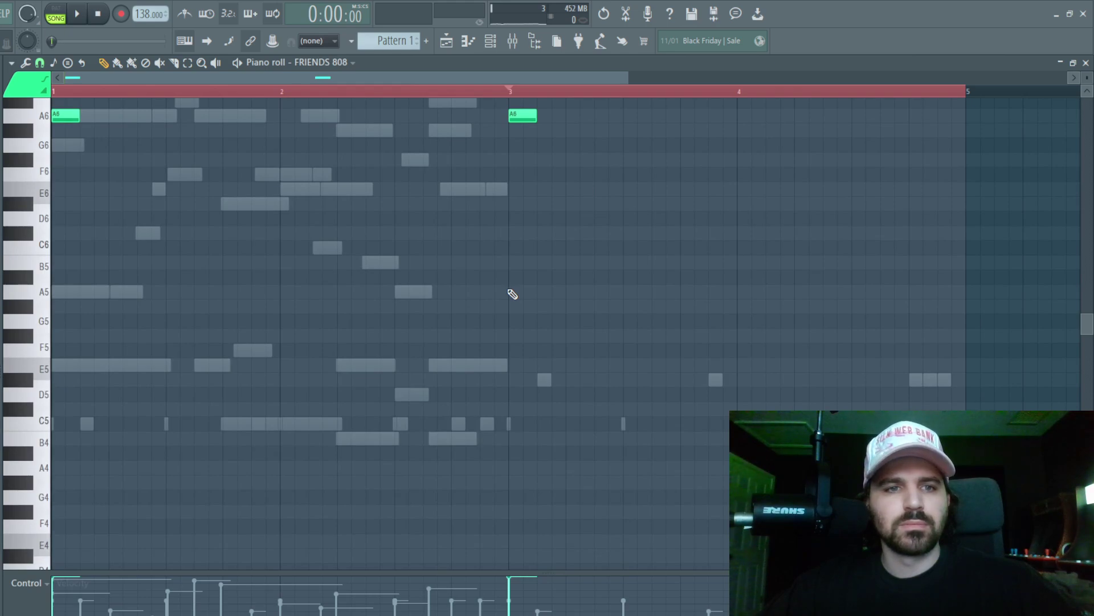
Step: Replace the 808 note at bar 1's start with an E6 and audition it with the beat
scroll(225, 291, up, 3)
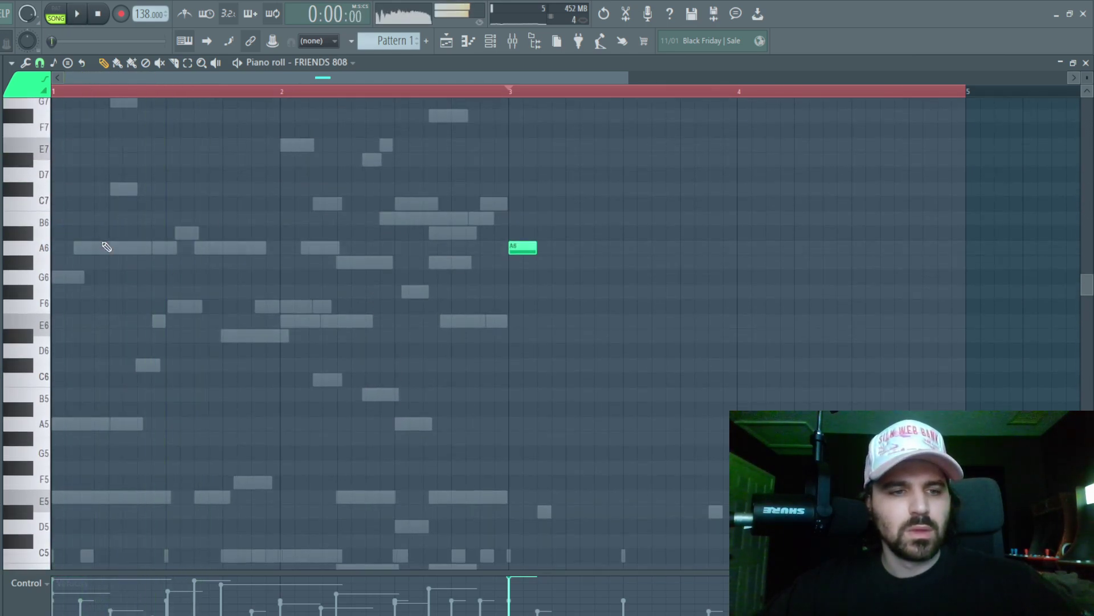
scroll(120, 247, down, 4)
scroll(131, 245, down, 1)
key(space)
key(space)
key(space)
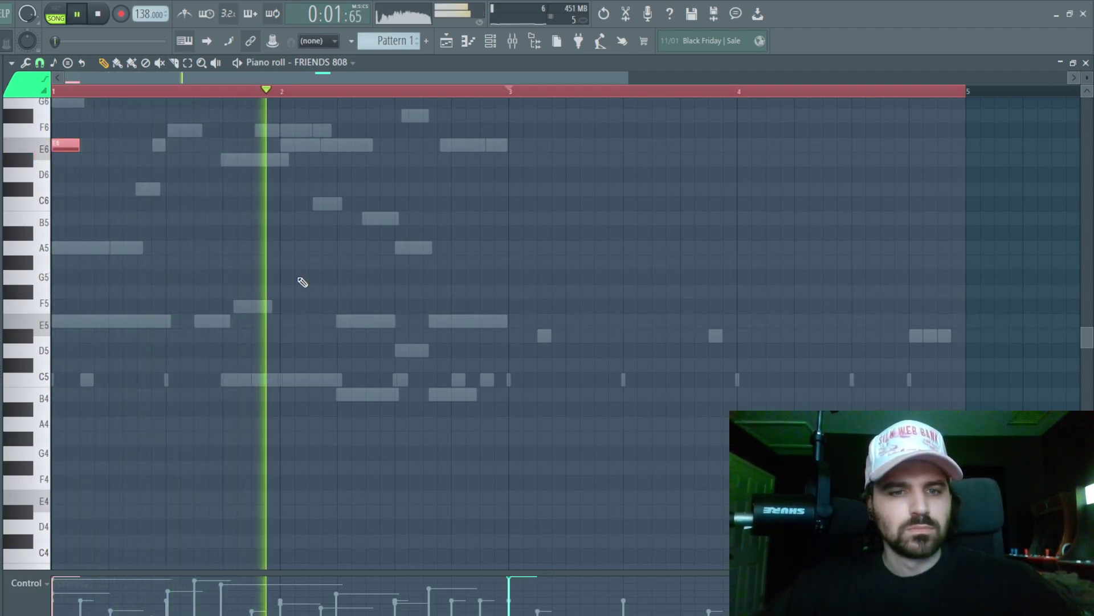
key(space)
key(space)
Step: Add 808 notes at C6 late in bar 1 and two at B5 in bar 2, and delete the bar 3 note
drag(233, 381, 236, 204)
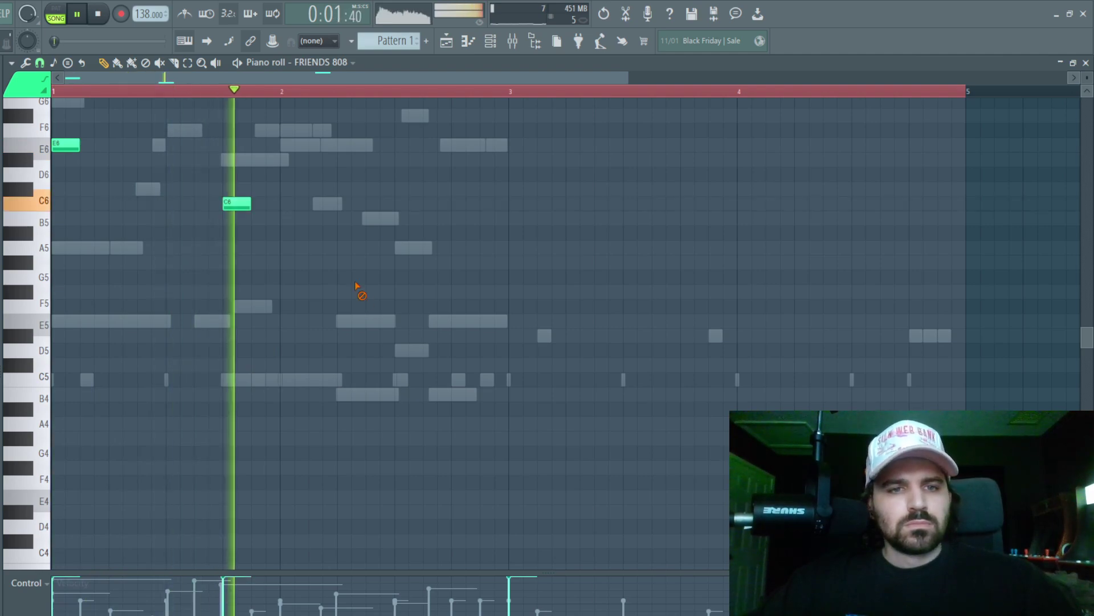
click(338, 393)
key(ctrl+Up)
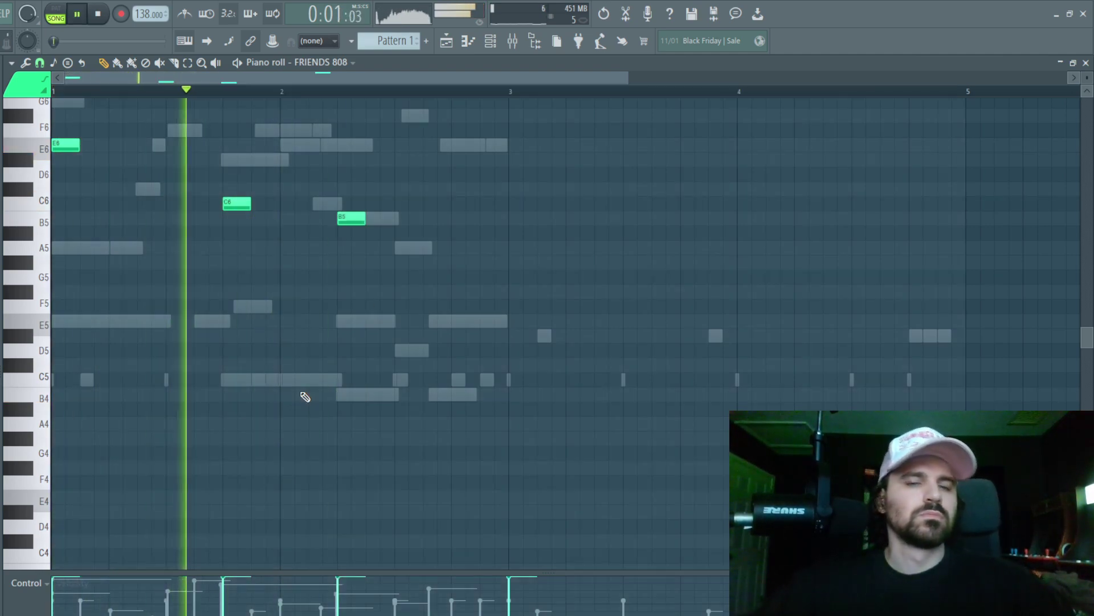
key(ctrl+a)
scroll(464, 262, up, 4)
click(437, 350)
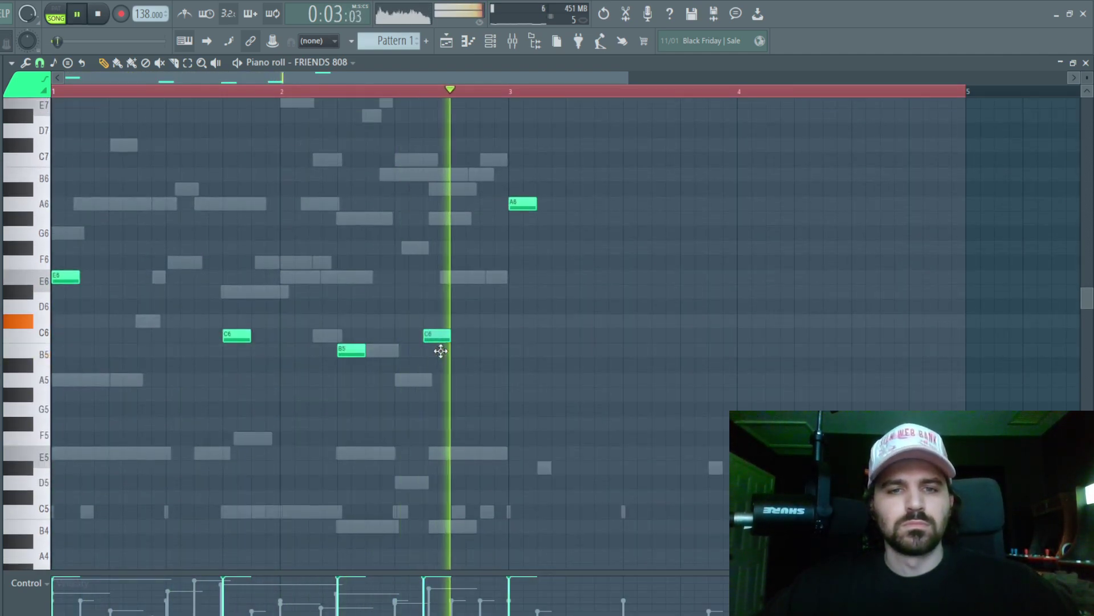
right_click(523, 204)
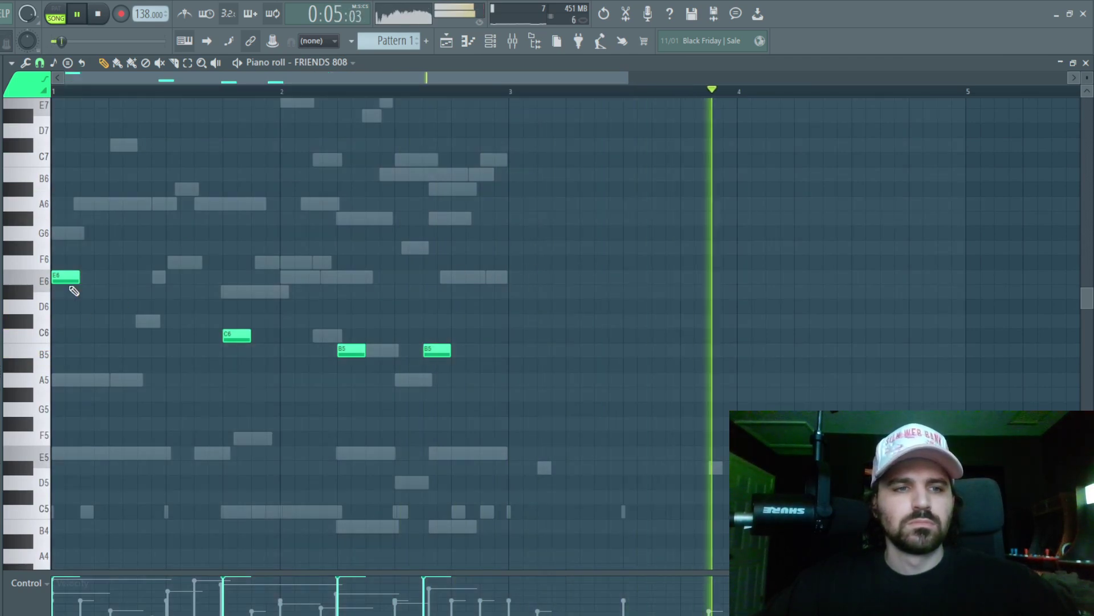
Step: Move the first 808 note down to A5 and delete the other three notes
drag(67, 278, 41, 208)
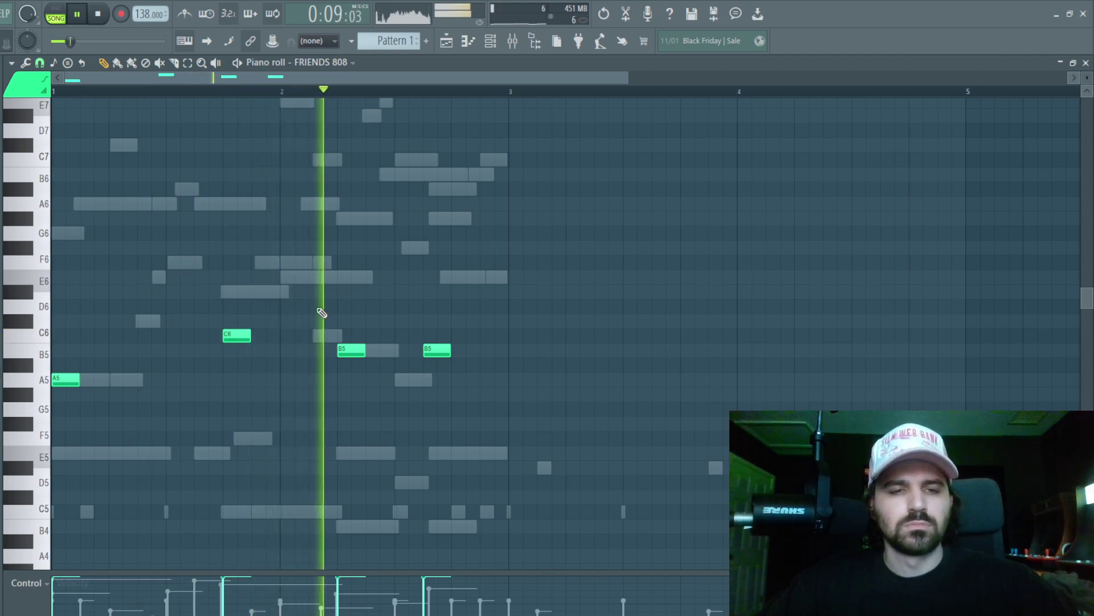
right_click(239, 336)
right_click(351, 350)
right_click(433, 350)
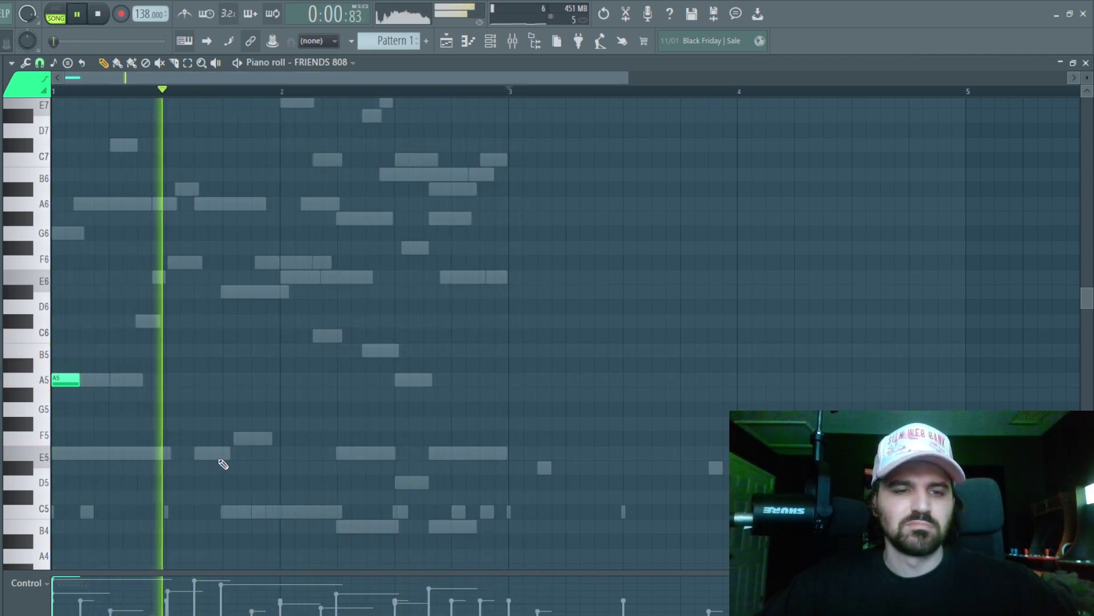
Step: Add an E5 808 note late in bar 1 and a B4 note in bar 2, raising the latter to D5
click(223, 453)
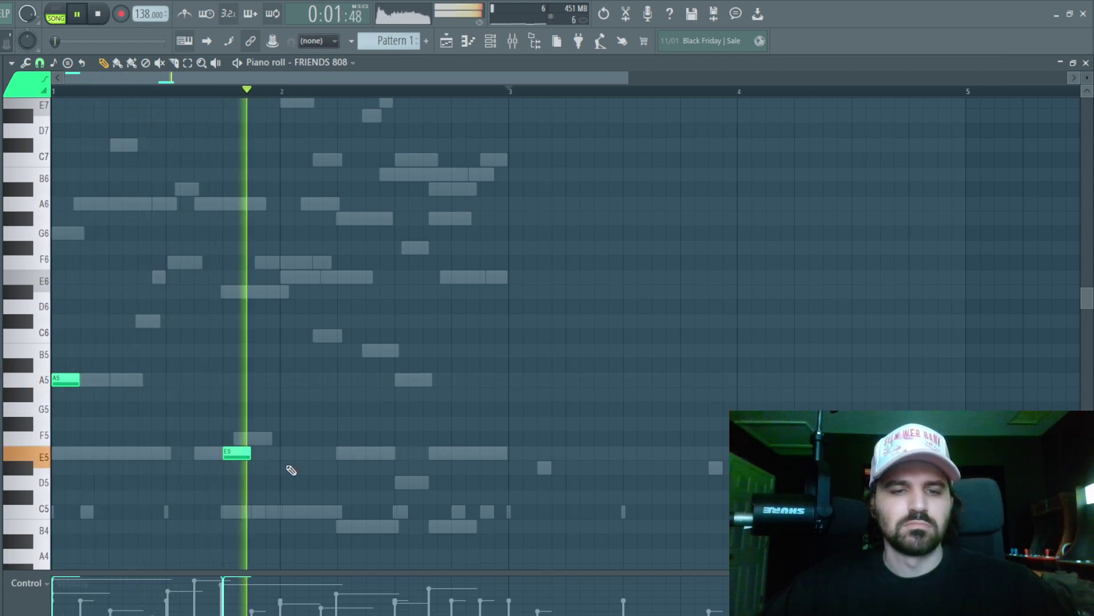
drag(337, 506, 335, 525)
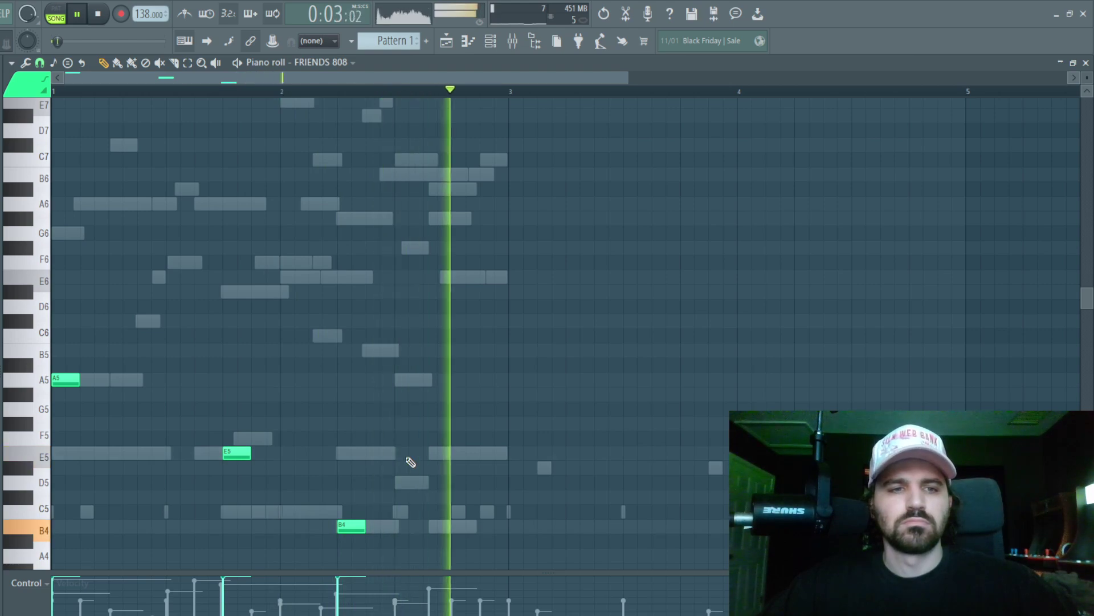
drag(403, 490, 329, 533)
key(Up)
key(Up)
key(Up)
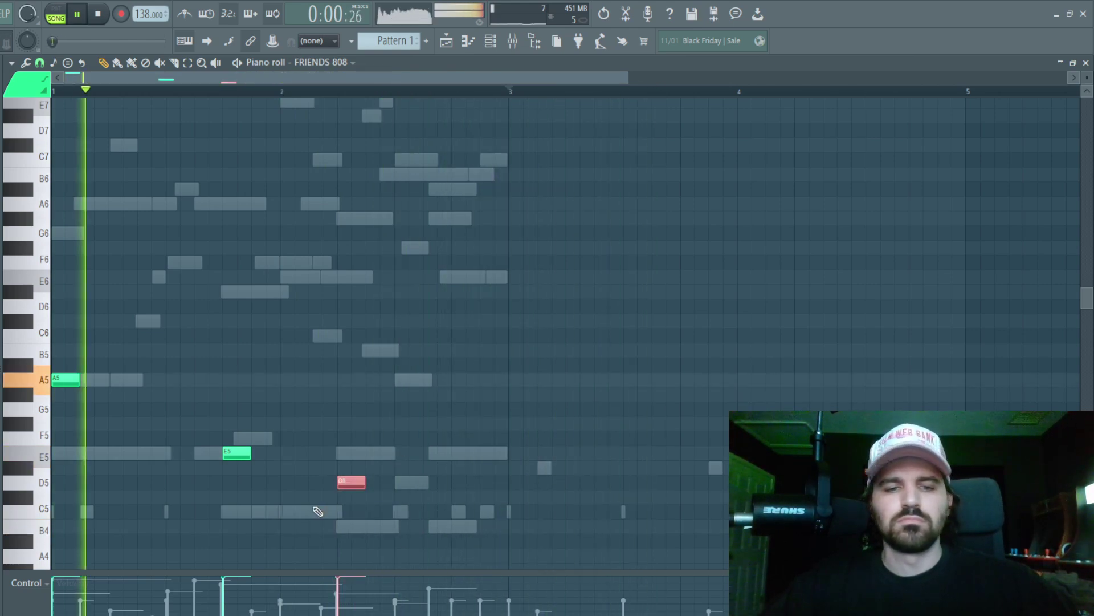
Step: Set the late bar 1 808 note to F5 and the bar 2 note to E5, and repeat the pattern in bars 3 and 4
key(ctrl+a)
drag(359, 486, 335, 453)
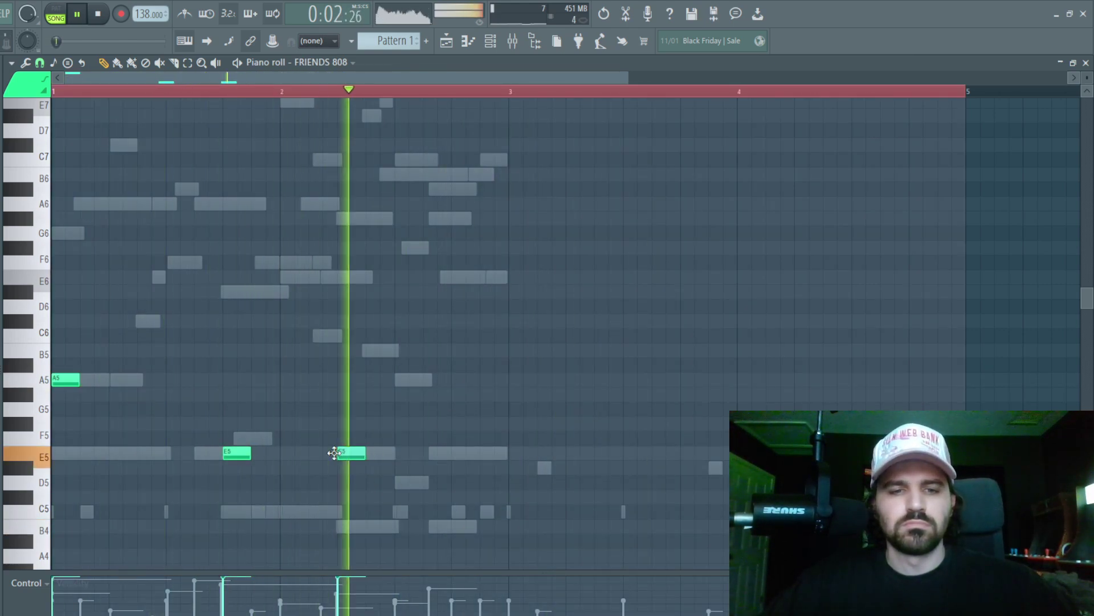
right_click(337, 454)
drag(231, 453, 231, 438)
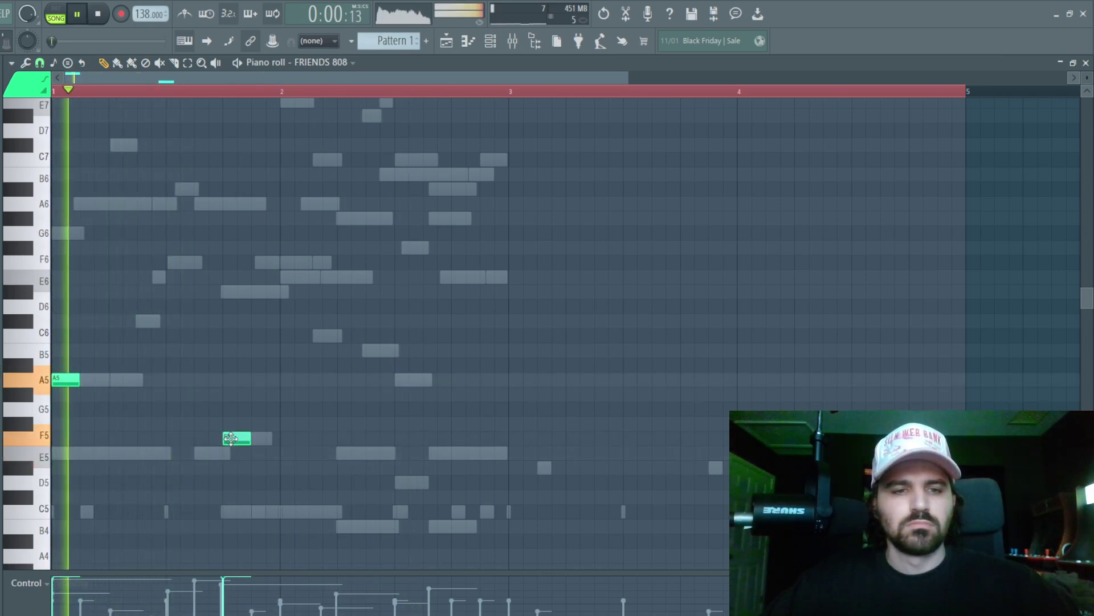
click(344, 453)
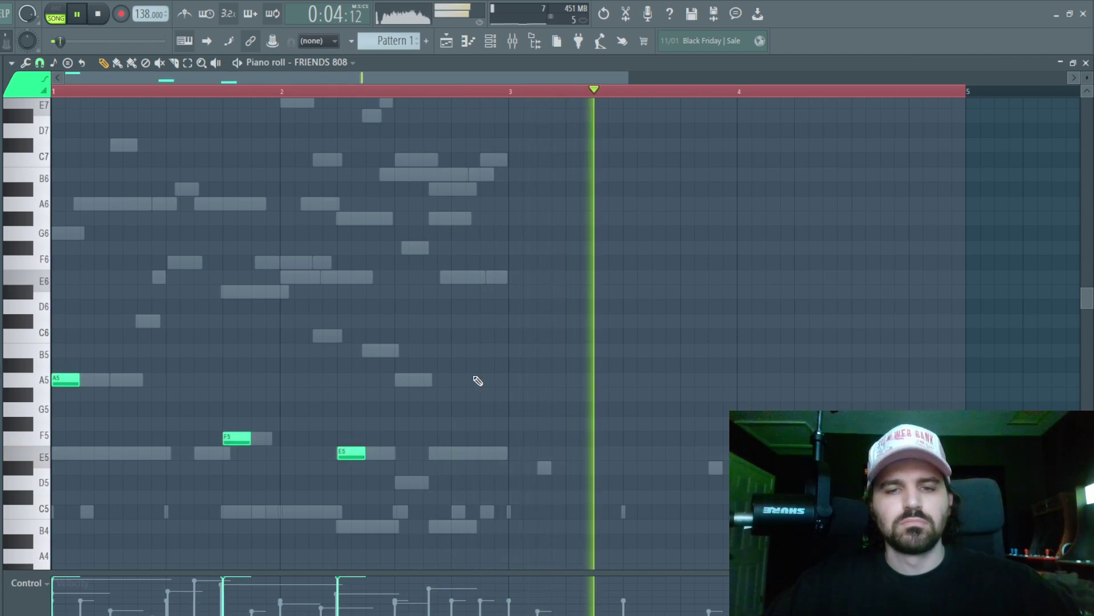
key(ctrl+b)
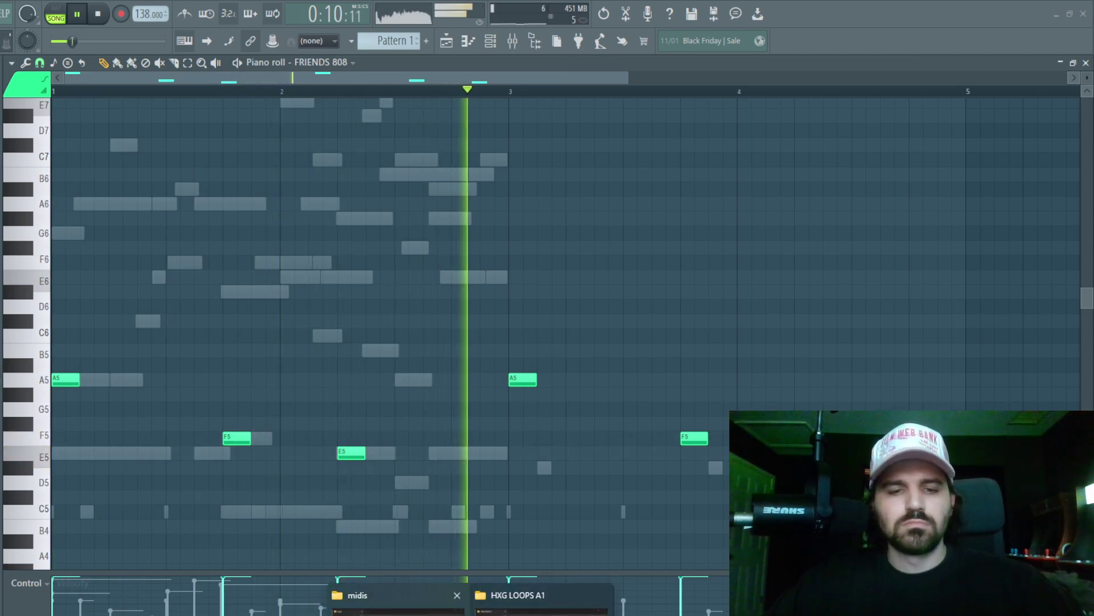
Step: Lower the 808 notes at the starts of bars 1 and 3 an octave to A4 and return to the channel rack
click(351, 593)
click(532, 317)
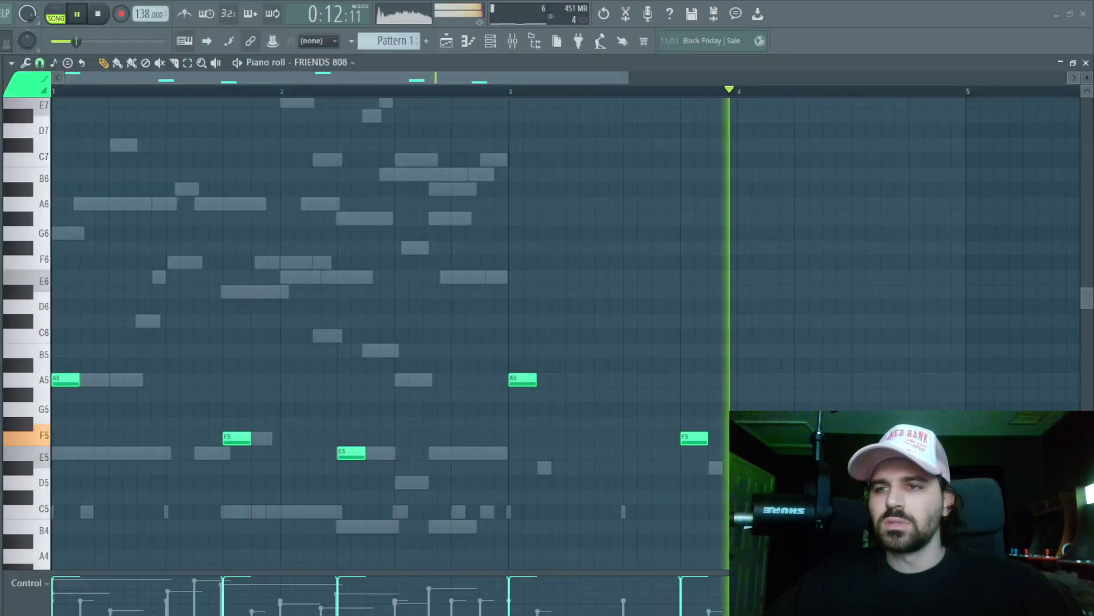
key(F5)
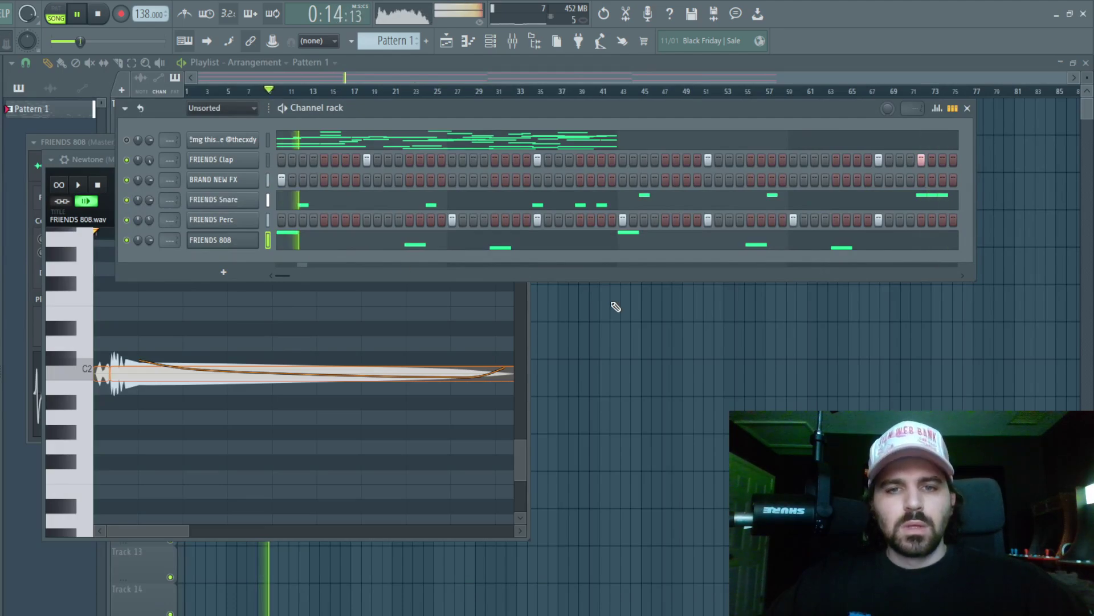
key(F7)
key(shift+Down)
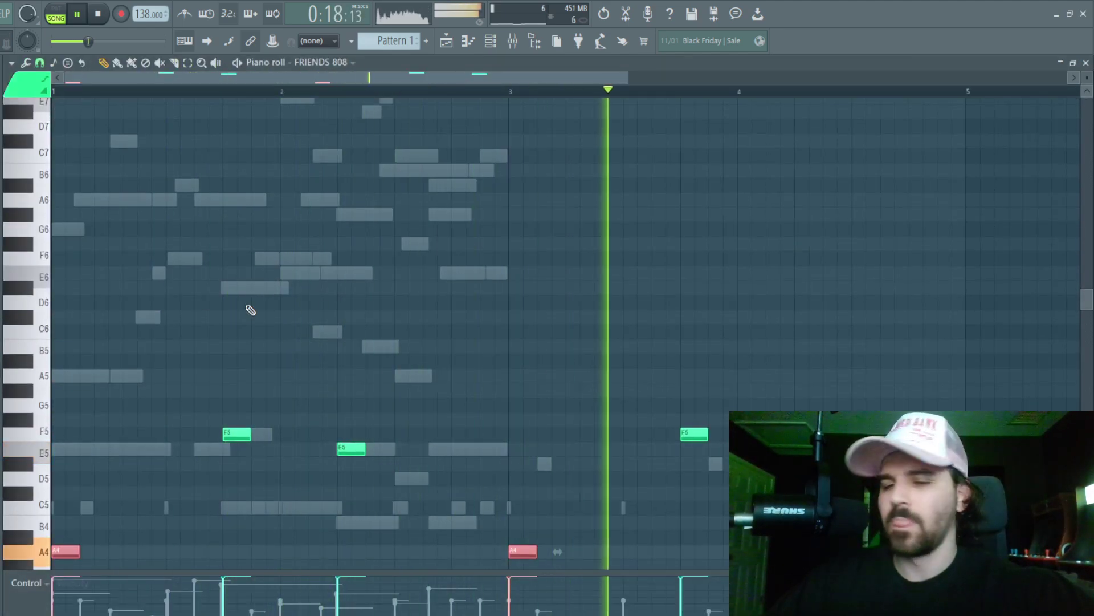
click(660, 435)
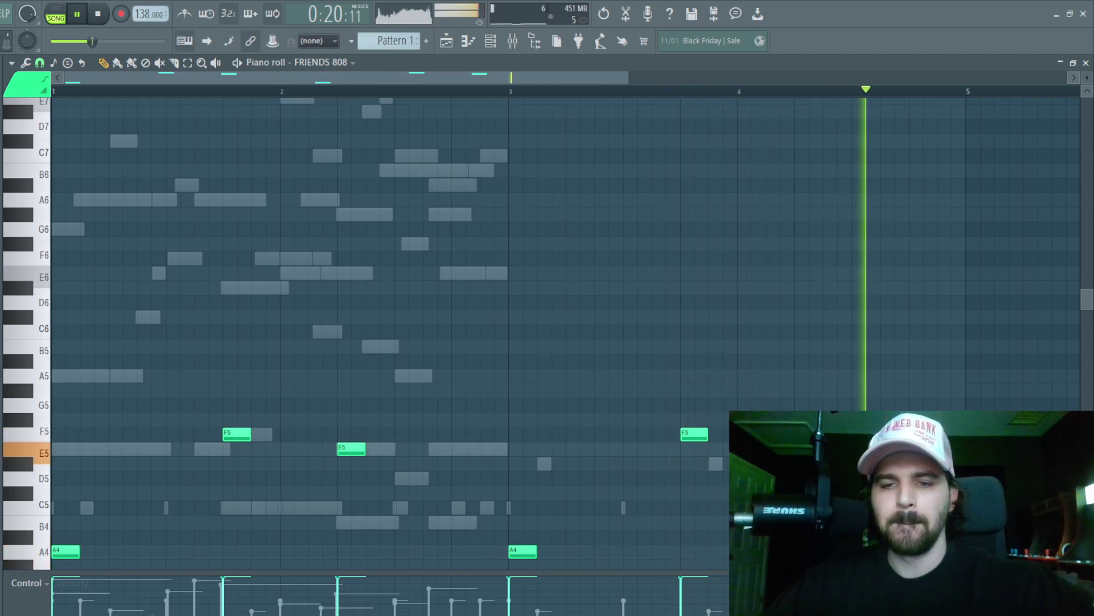
key(F7)
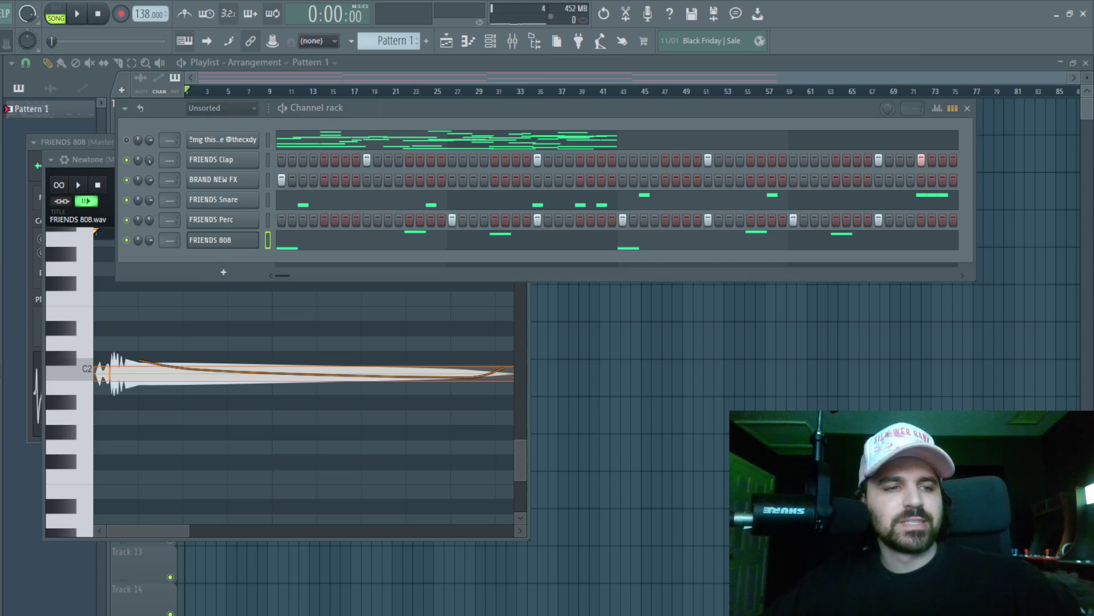
Step: Add the BATGANG Kick sample as a channel with hits on steps 21, 51 and 53
drag(0, 259, 244, 258)
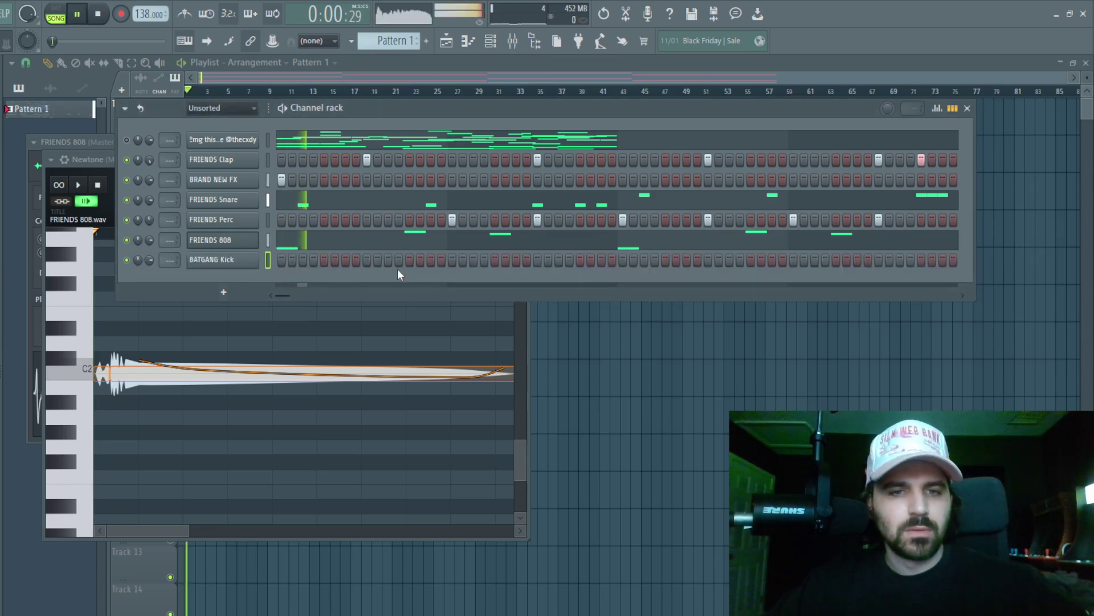
click(411, 259)
click(430, 260)
click(506, 260)
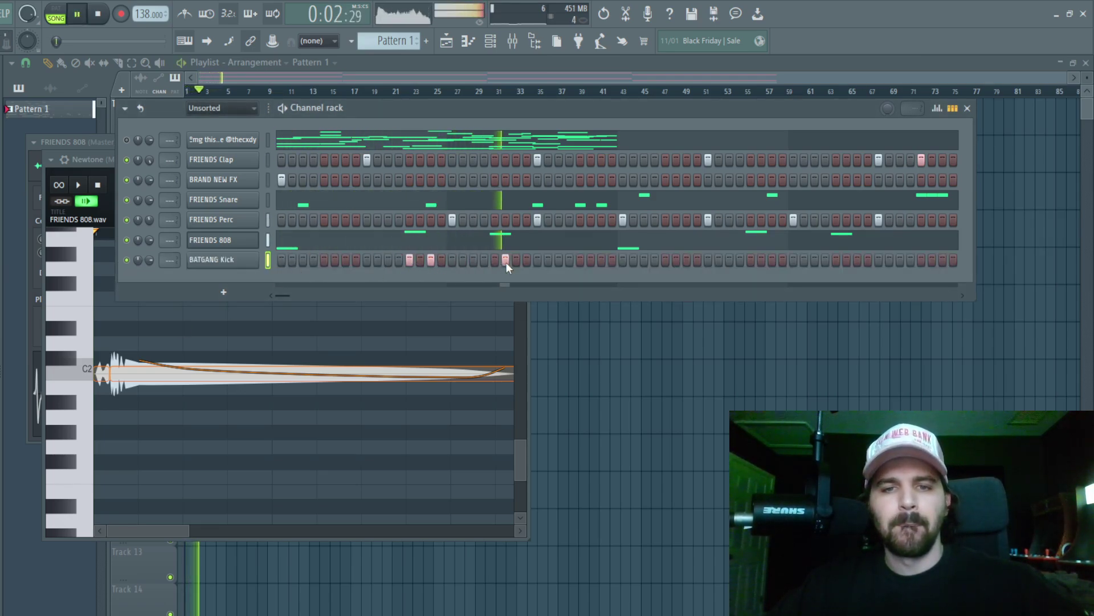
right_click(505, 260)
click(494, 260)
right_click(431, 260)
right_click(409, 259)
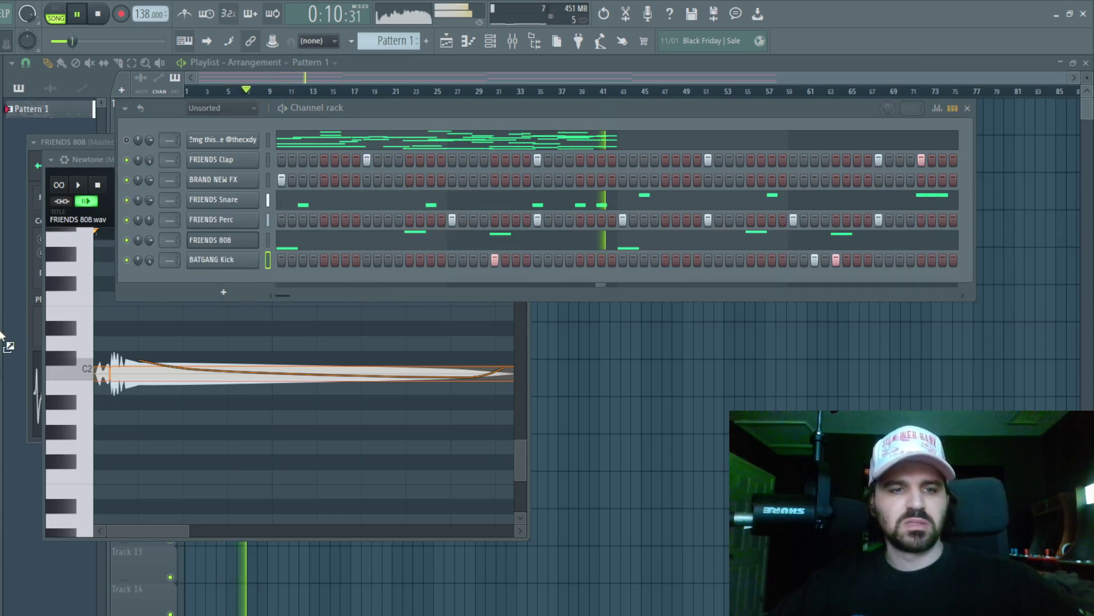
Step: Add the BATGANG Hat sample as a channel with hits on steps 1–3, 5, 9–11, 15, 19, 27–29 and 31
drag(245, 283, 246, 283)
click(282, 280)
click(292, 280)
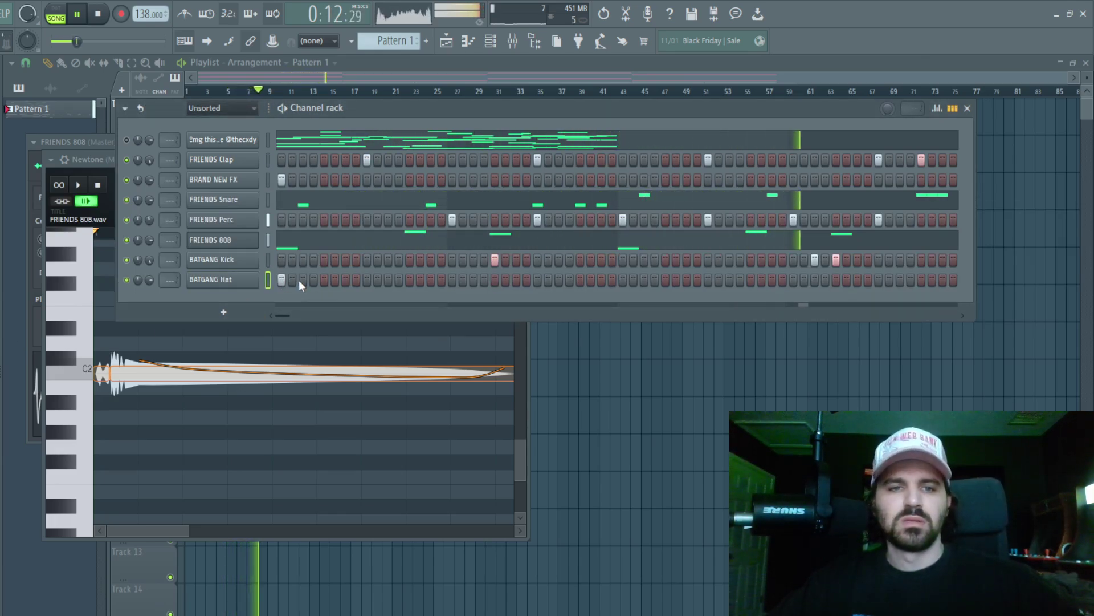
click(303, 280)
click(324, 280)
click(366, 280)
click(377, 280)
click(388, 280)
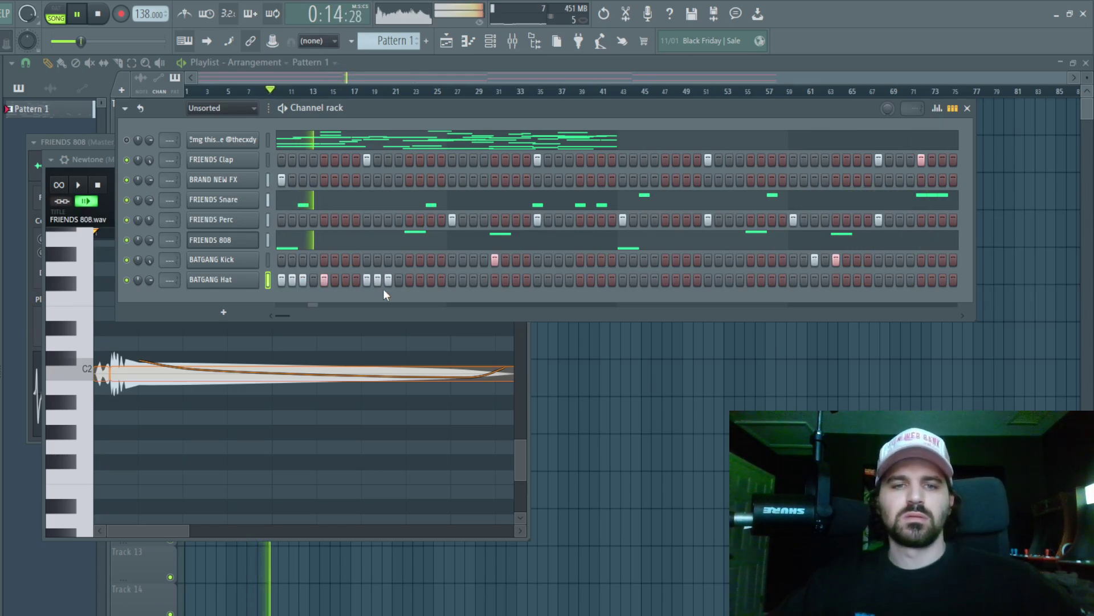
click(427, 280)
click(474, 280)
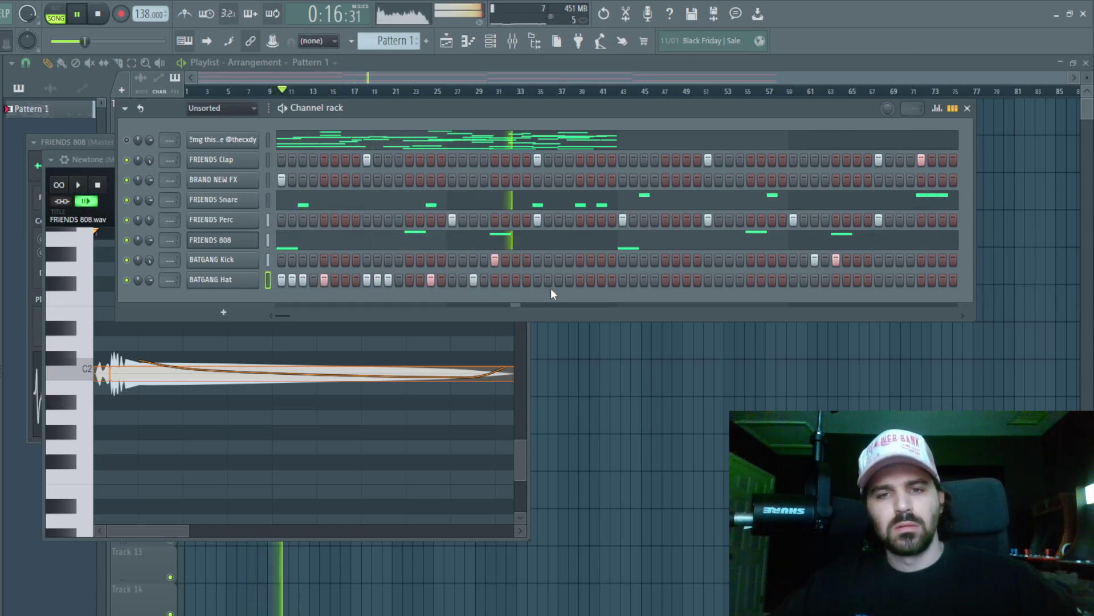
Step: Open the BATGANG Hat channel's piano roll and set its snap to 1/2 step
right_click(255, 280)
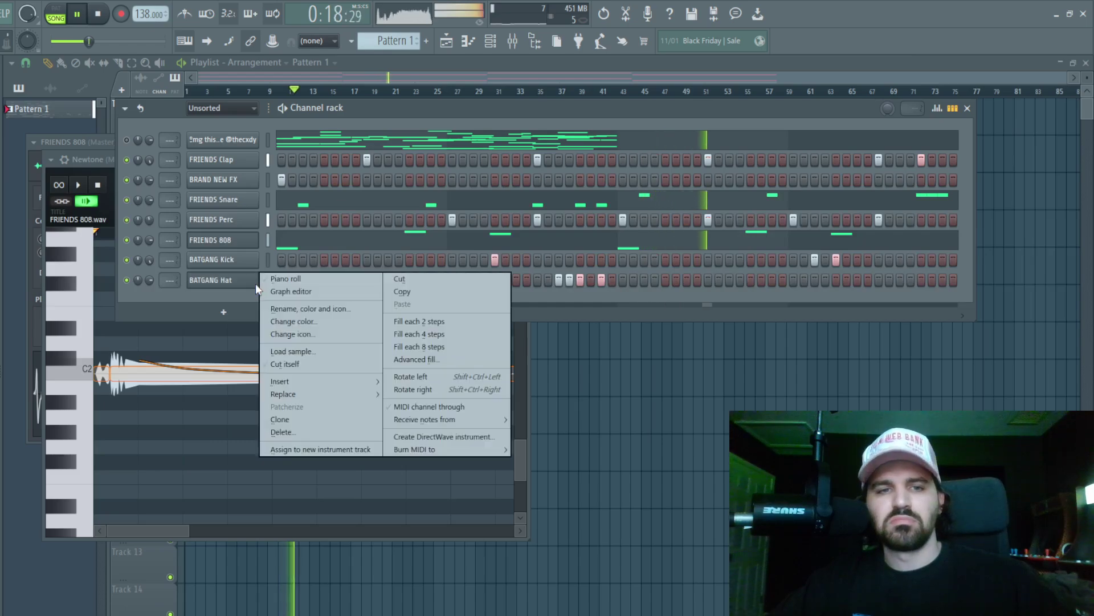
click(272, 279)
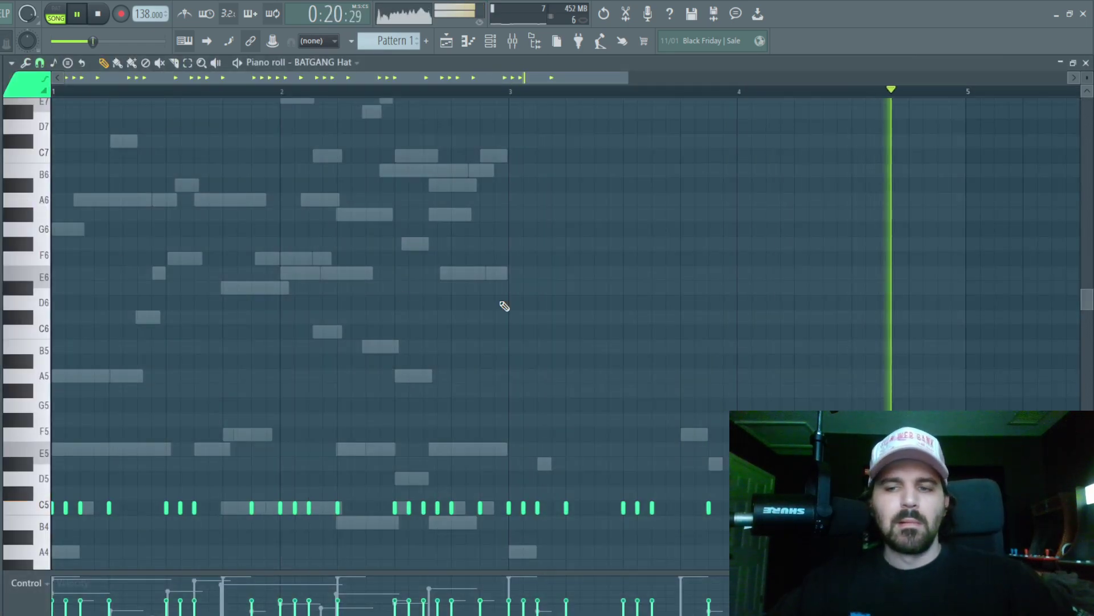
click(25, 63)
click(39, 63)
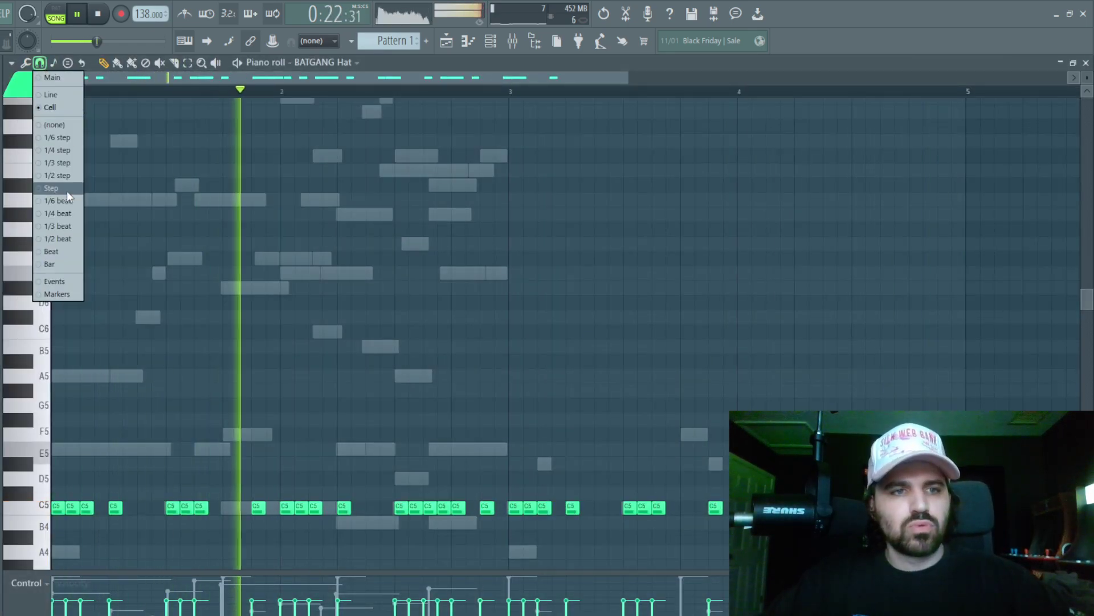
click(67, 173)
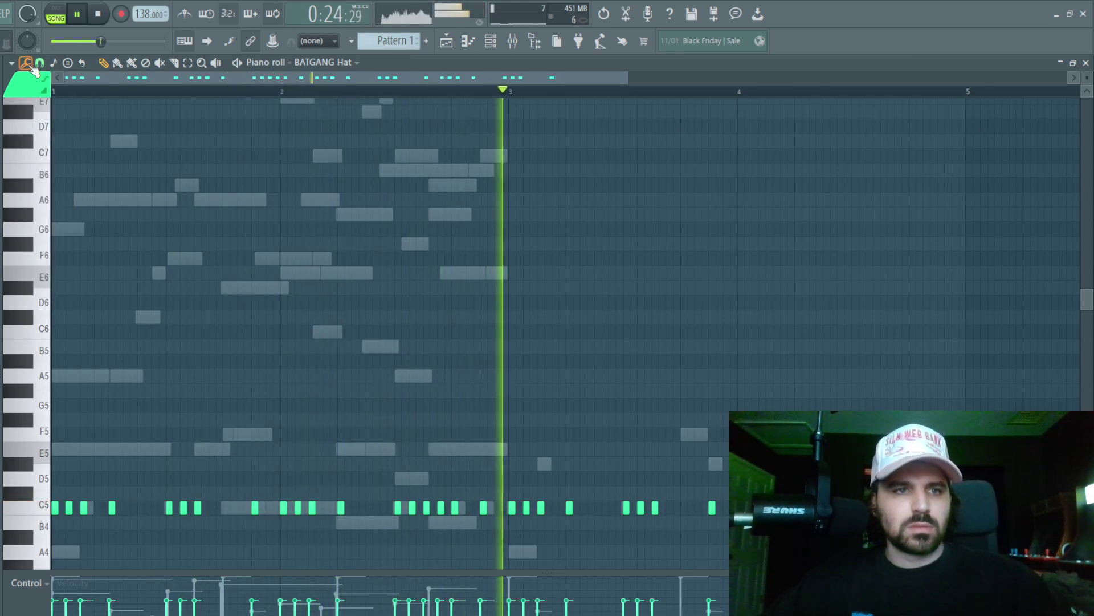
Step: Inspect the BATGANG Hat sampler settings and audition the beat from the start with the hat's piano roll open
key(F7)
click(233, 279)
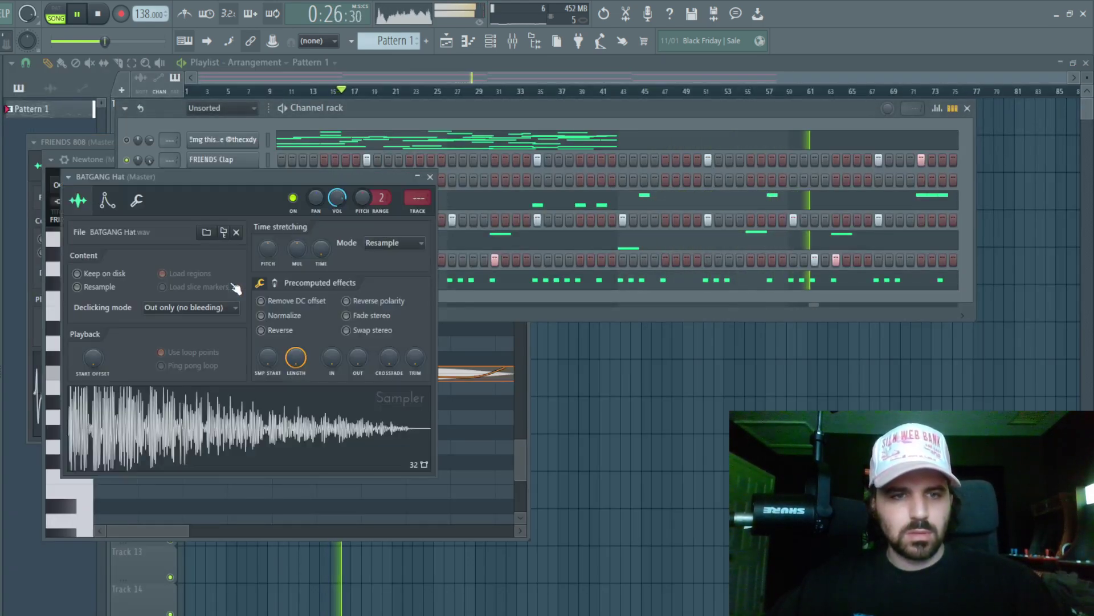
key(F7)
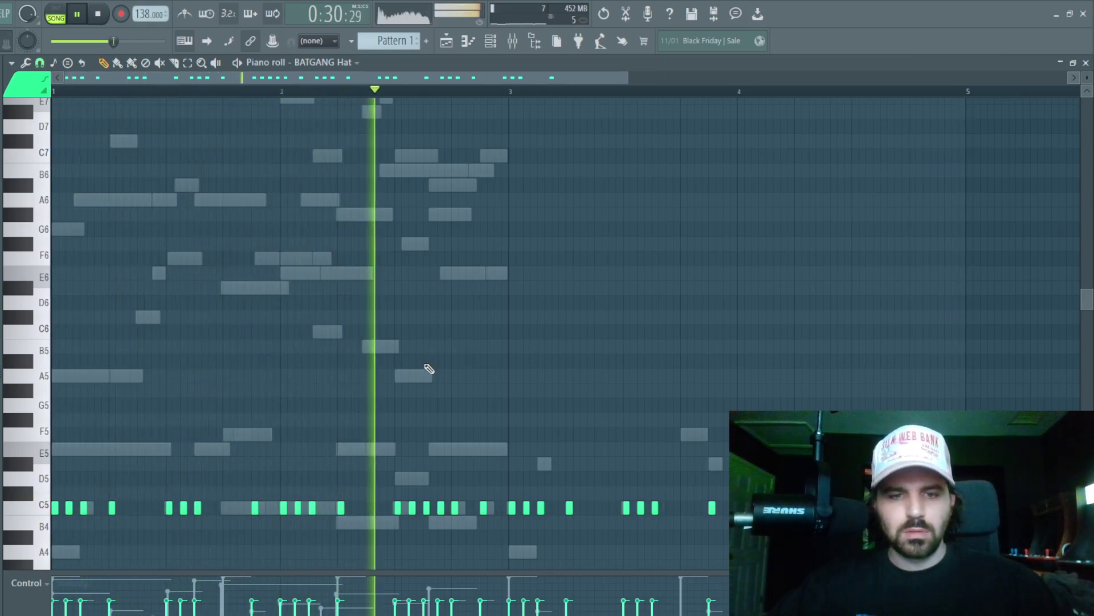
key(space)
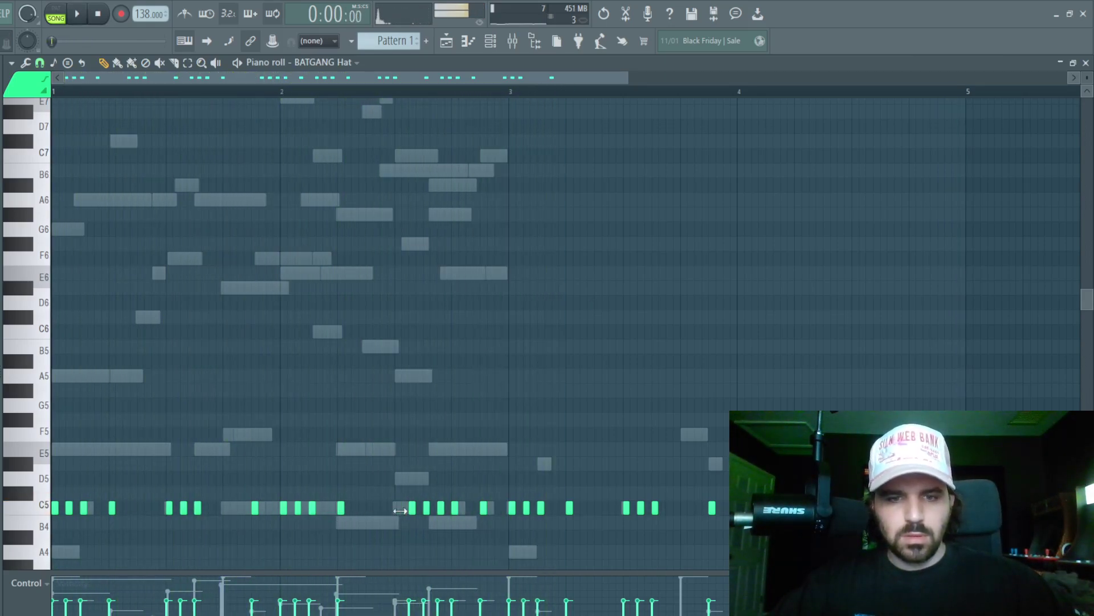
key(F7)
key(space)
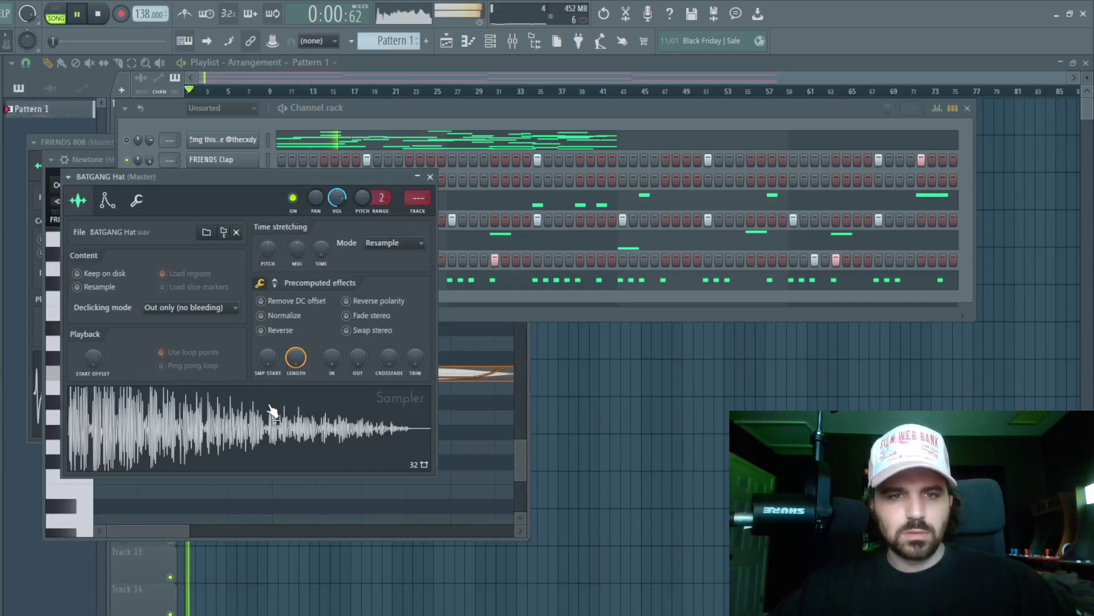
key(F7)
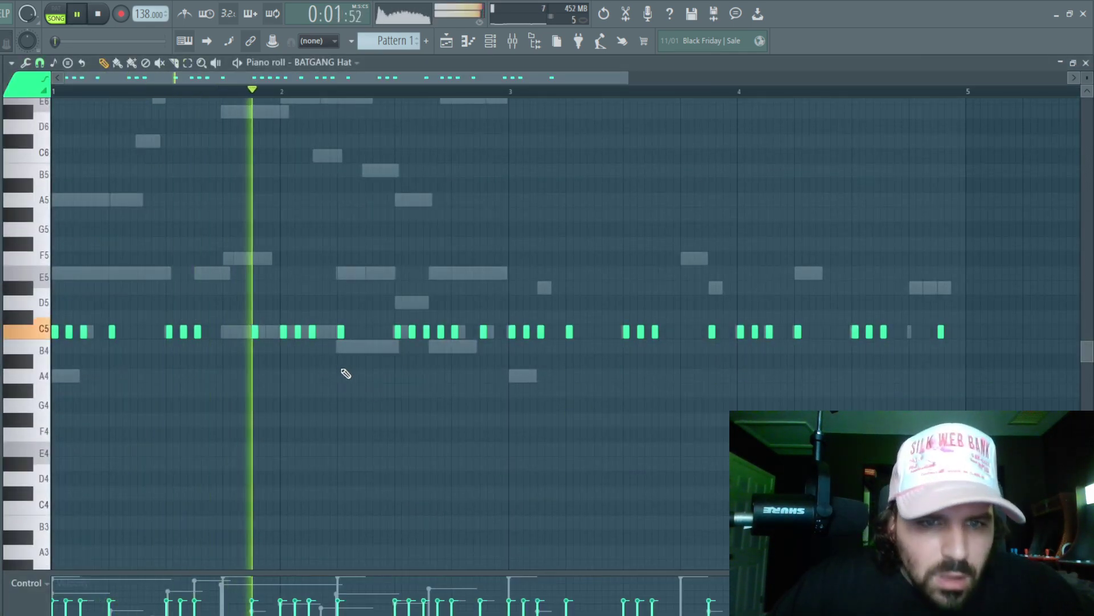
key(space)
key(space)
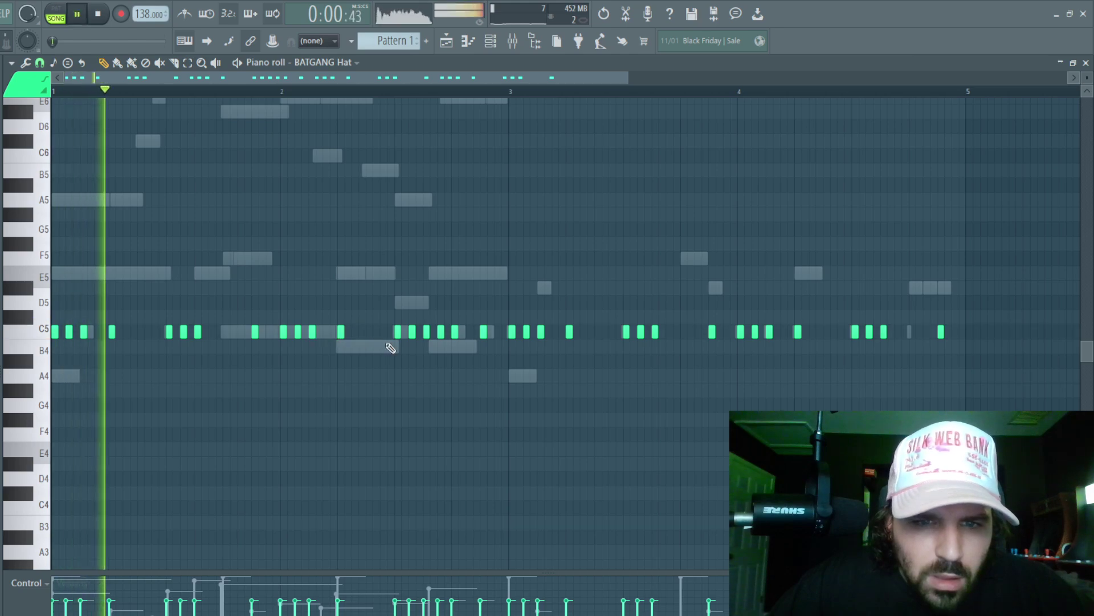
Step: Erase the hat notes from bar 2 onward and redraw bar 2 with C5 hits on steps 1–3, 7, 9–11 and 15
right_click(341, 332)
right_click(297, 332)
right_click(283, 331)
key(space)
click(279, 332)
click(293, 332)
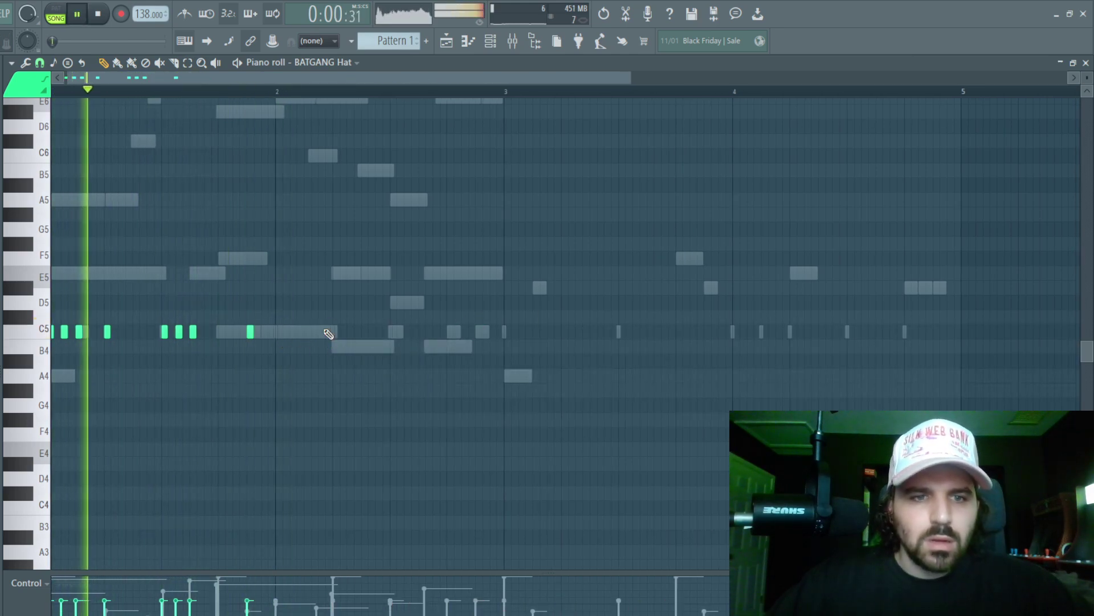
click(364, 332)
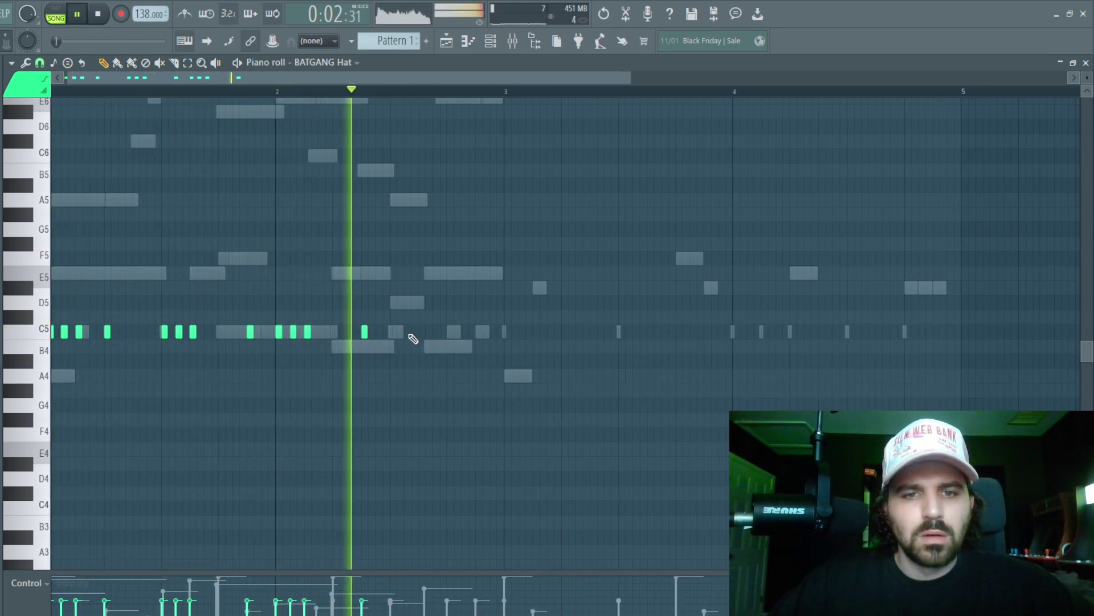
click(422, 332)
click(407, 331)
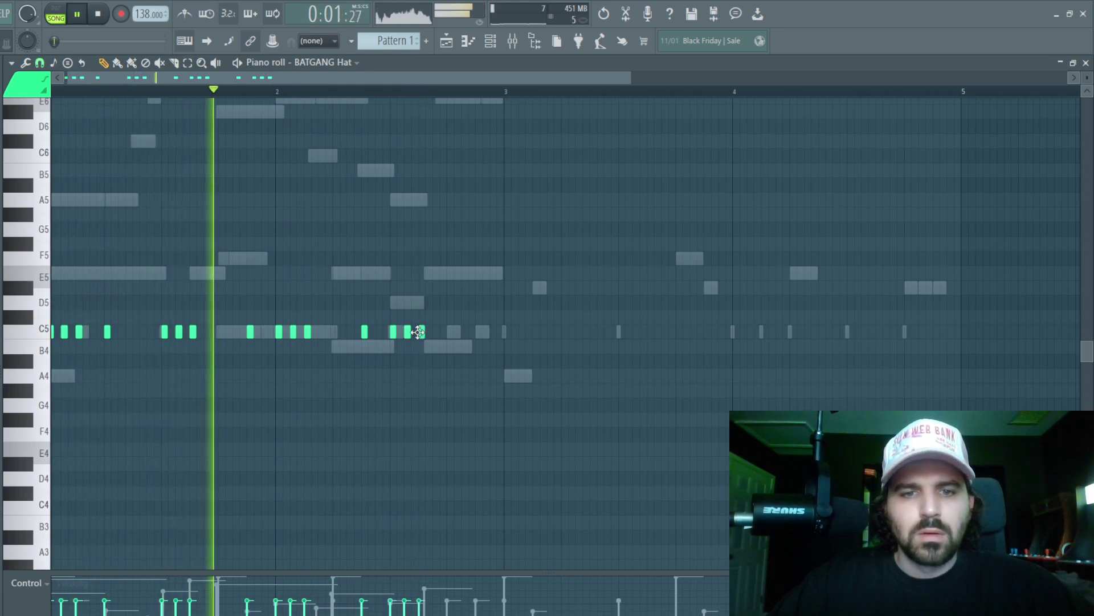
click(422, 332)
click(479, 332)
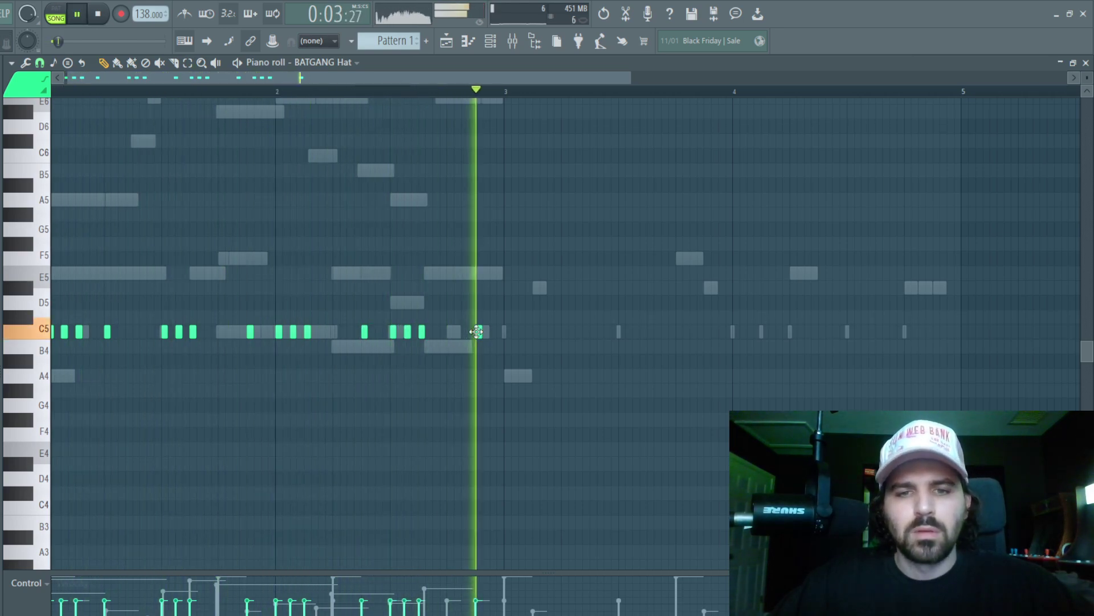
Step: Duplicate the two-bar hat pattern into bars 3 and 4 and clear the selection
key(ctrl+a)
key(ctrl+b)
key(ctrl+d)
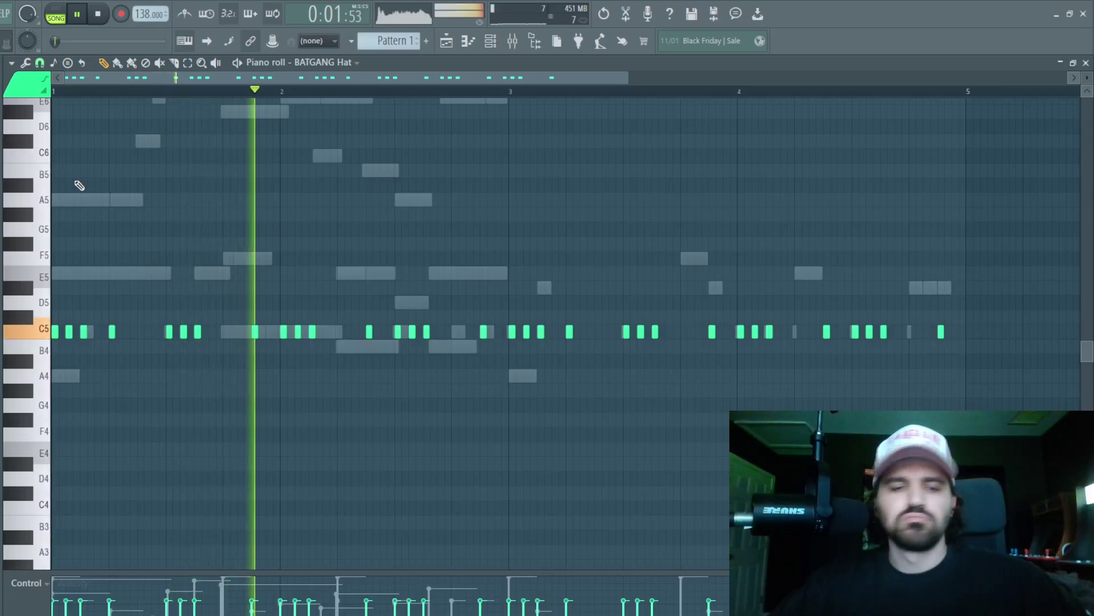
Step: Set the snap to 1/3 step and build a rapid F♯4 hat roll about two steps long on step 5 of bar 1
click(43, 83)
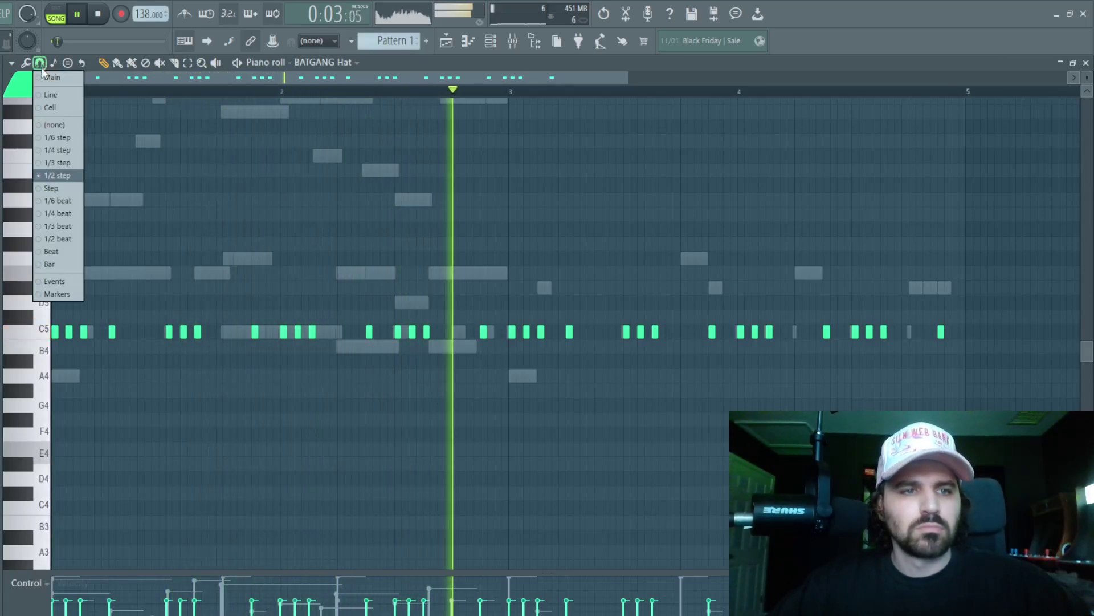
click(69, 164)
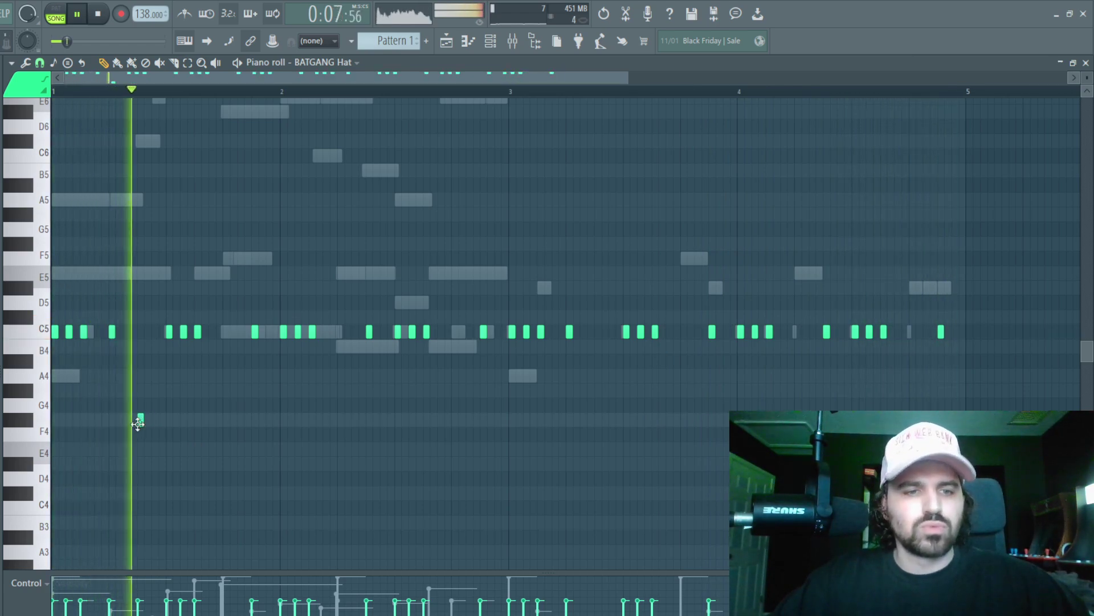
drag(114, 423, 110, 424)
key(space)
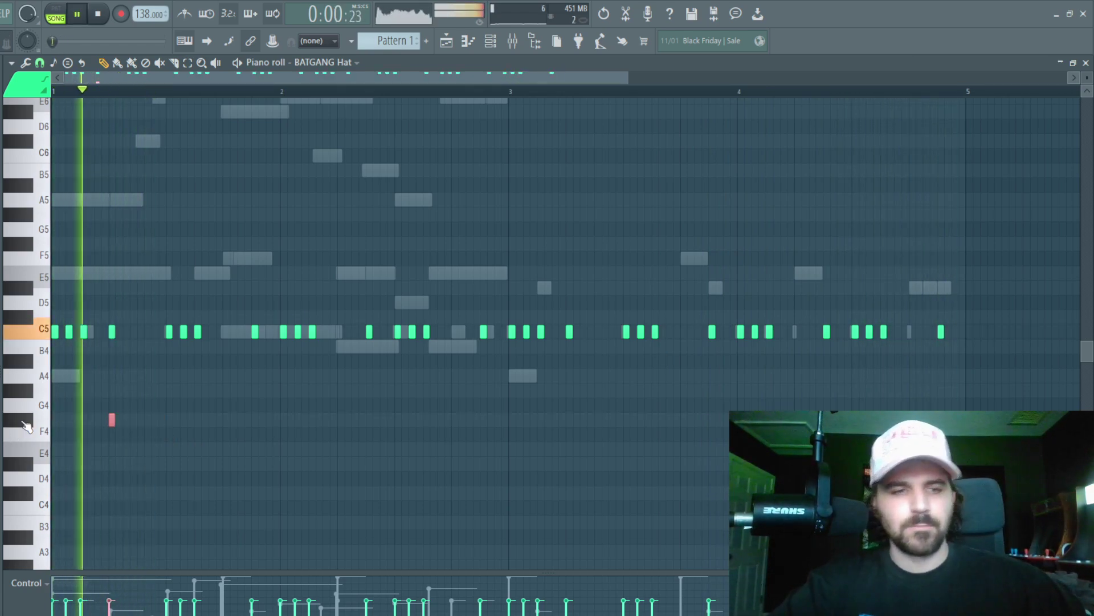
key(alt+a)
key(Return)
key(space)
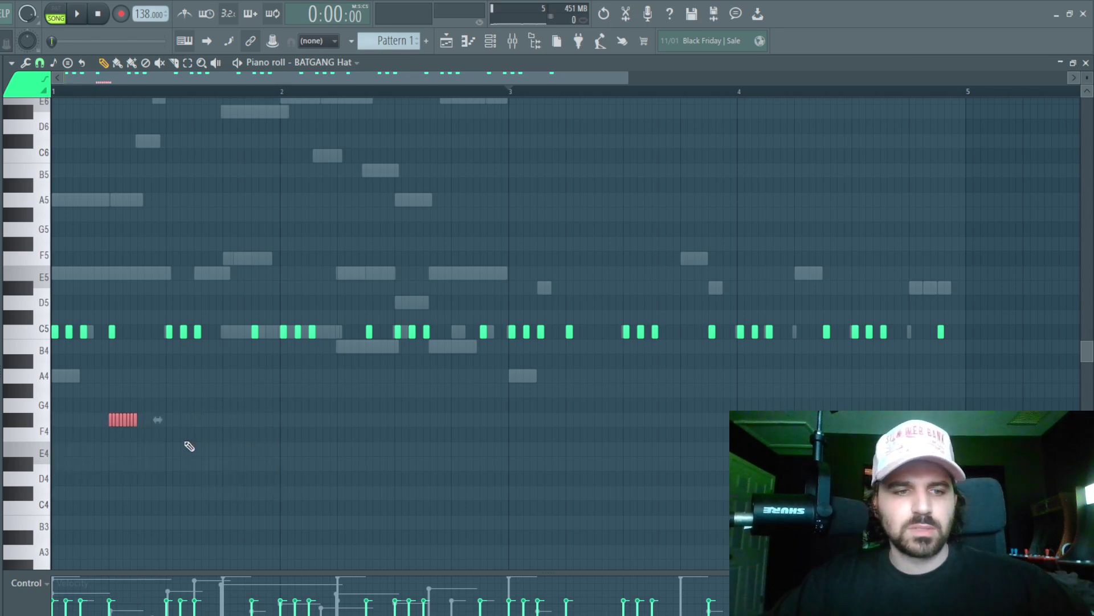
Step: Move the hat roll to A♯4 on step 15 of bar 2, shorten it slightly and copy it to step 15 of bar 4
key(space)
drag(138, 420, 494, 365)
key(space)
key(space)
key(space)
mouse_move(268, 380)
mouse_down()
mouse_move(93, 357)
mouse_move(192, 367)
mouse_up()
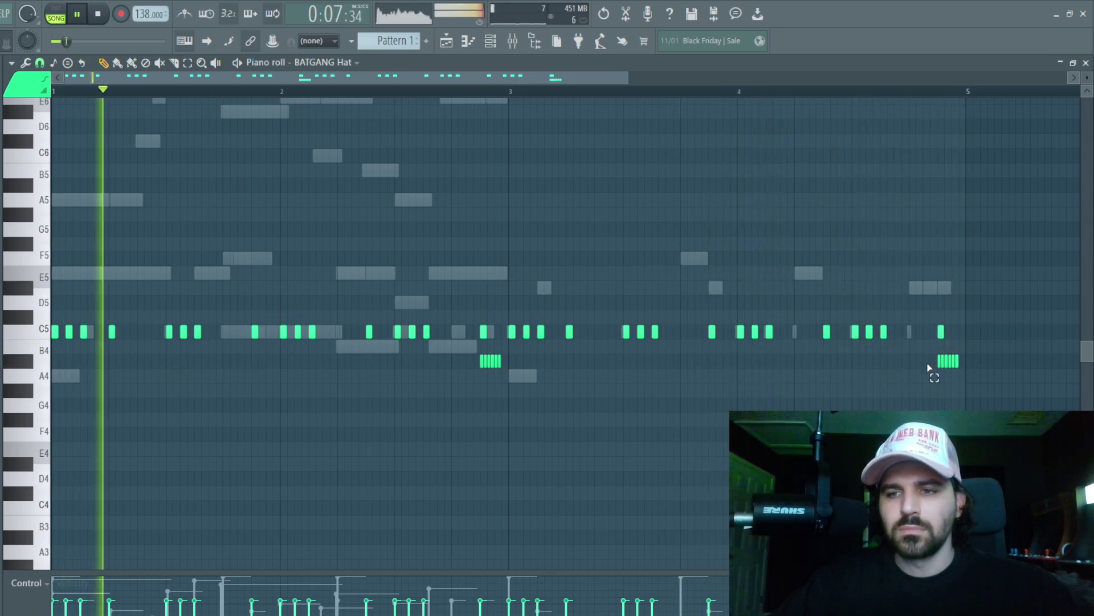
Step: Stop playback in the channel rack and move the BRAND NEW FX channel below BATGANG Hat
key(F5)
key(F6)
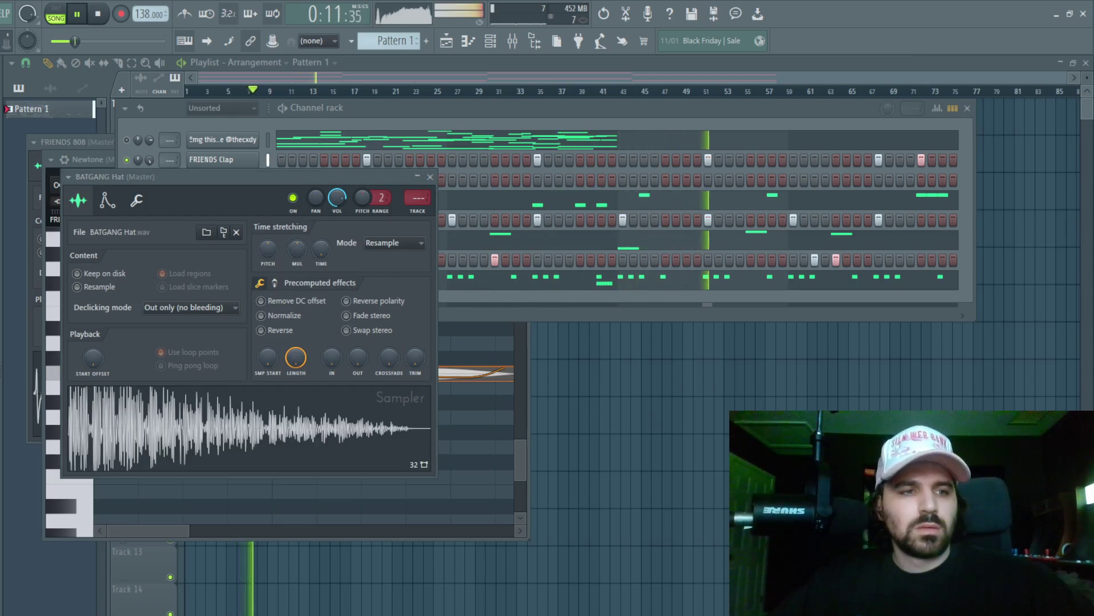
key(F12)
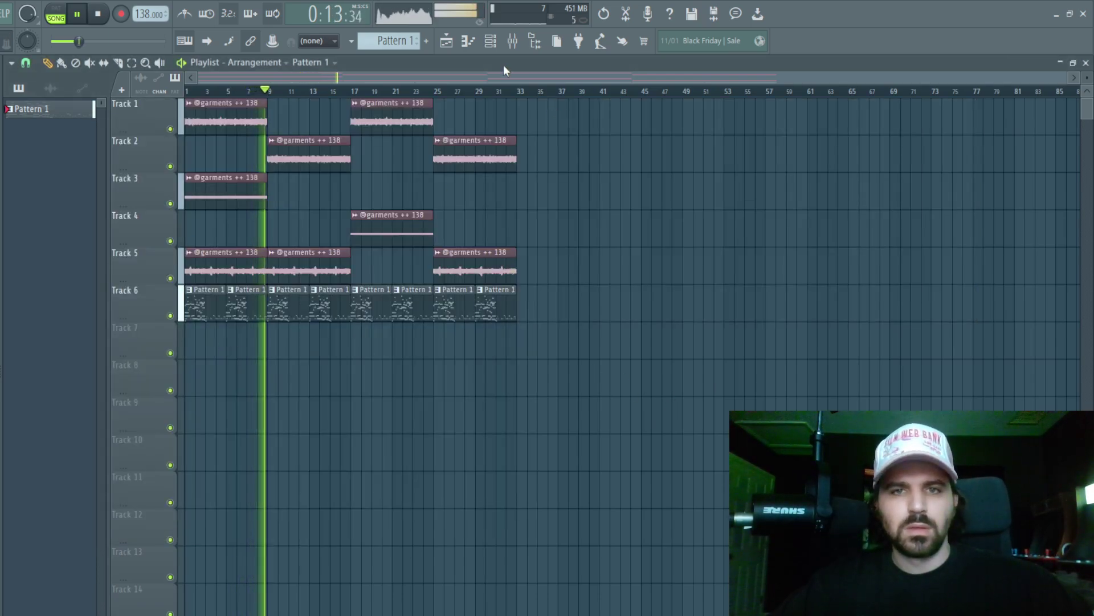
key(F7)
key(F6)
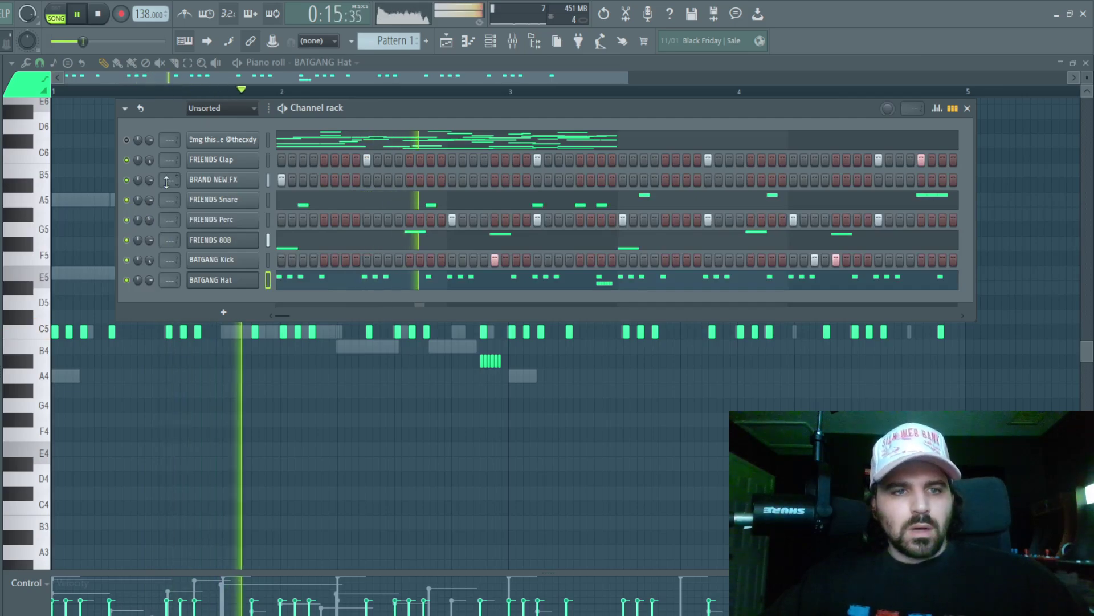
key(space)
click(231, 182)
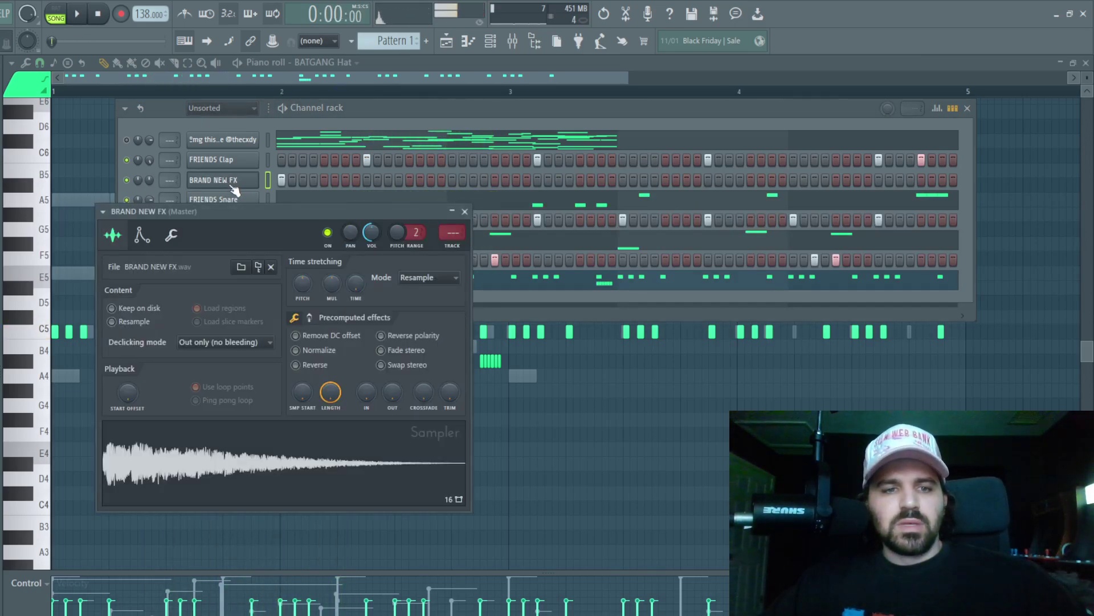
click(466, 211)
drag(222, 181, 248, 282)
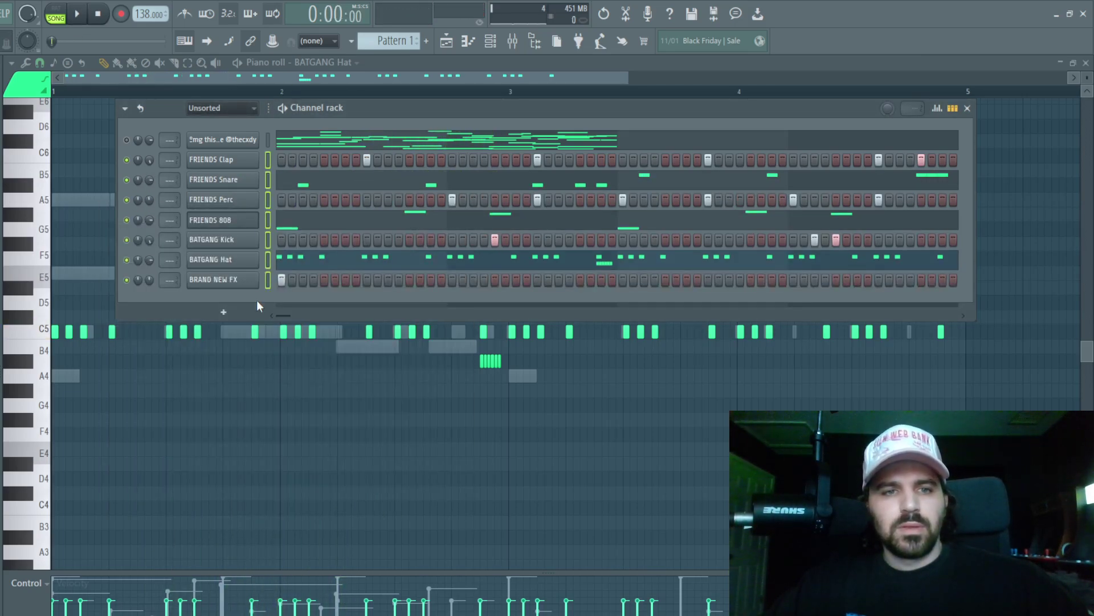
Step: Route the channels from FRIENDS Clap through BRAND NEW FX to consecutive mixer tracks starting at insert 2
click(513, 41)
click(235, 350)
key(ctrl+shift+l)
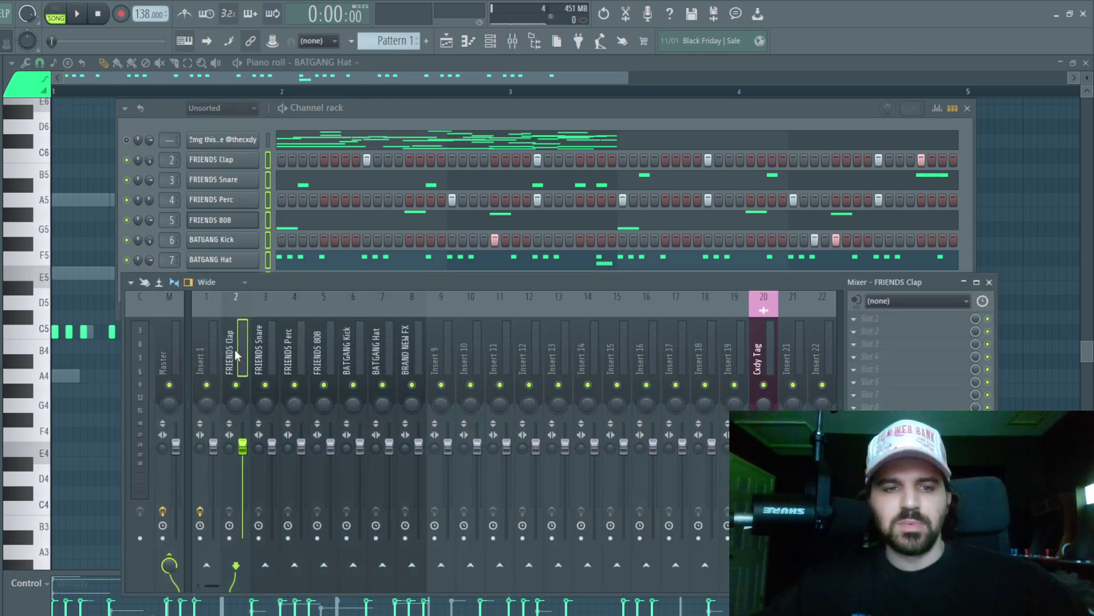
Step: Play the beat and balance the mixer, lowering Insert 1 slightly and raising FRIENDS 808, BATGANG Kick and BATGANG Hat
key(space)
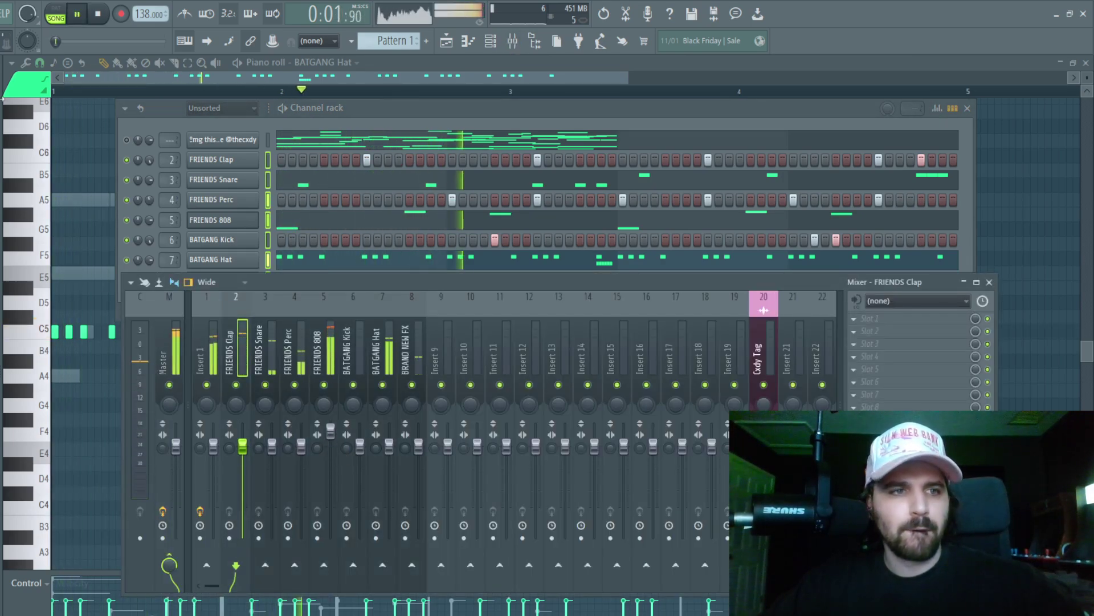
click(171, 356)
mouse_move(212, 441)
mouse_down()
mouse_move(204, 457)
mouse_move(213, 445)
mouse_up()
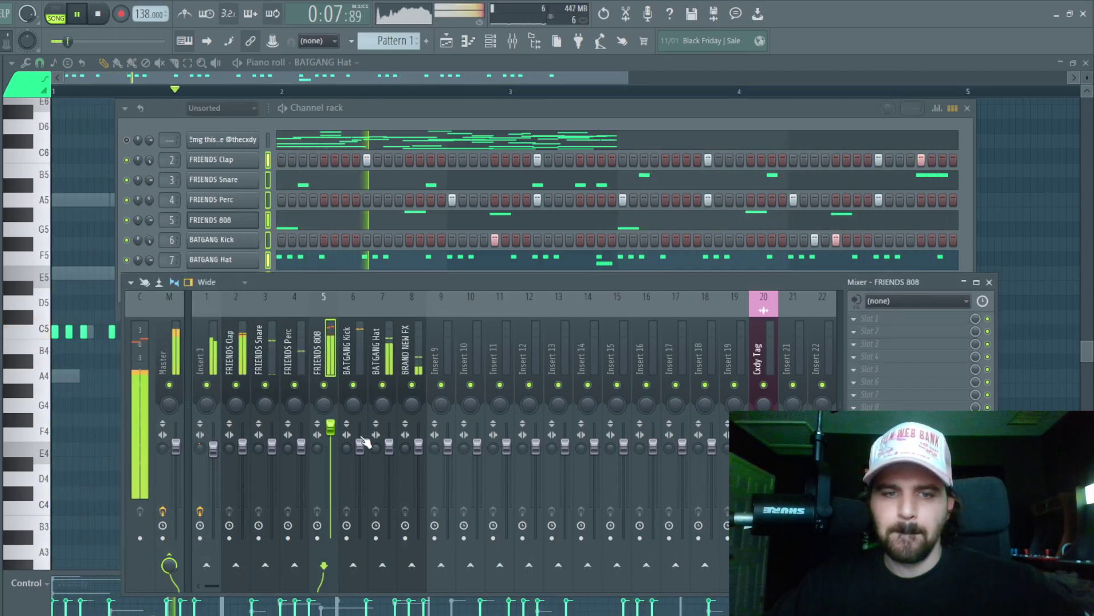
mouse_move(359, 447)
mouse_down()
mouse_move(360, 422)
mouse_move(331, 434)
mouse_move(390, 436)
mouse_move(360, 428)
mouse_up()
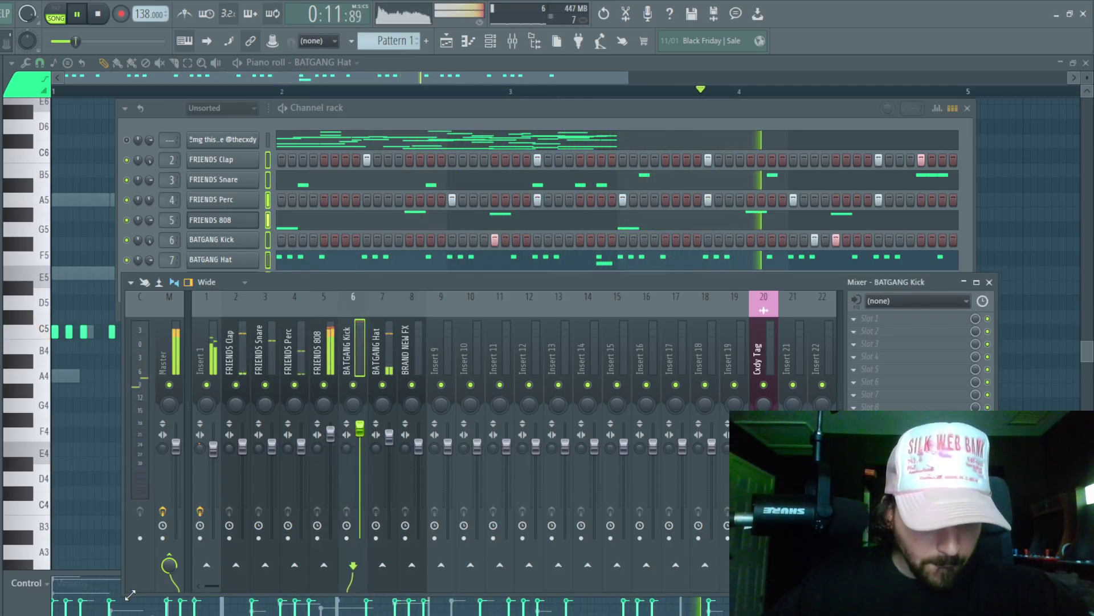
Step: Enlarge the mixer window and select the BRAND NEW FX track, with the playlist shown behind it
drag(130, 594, 67, 614)
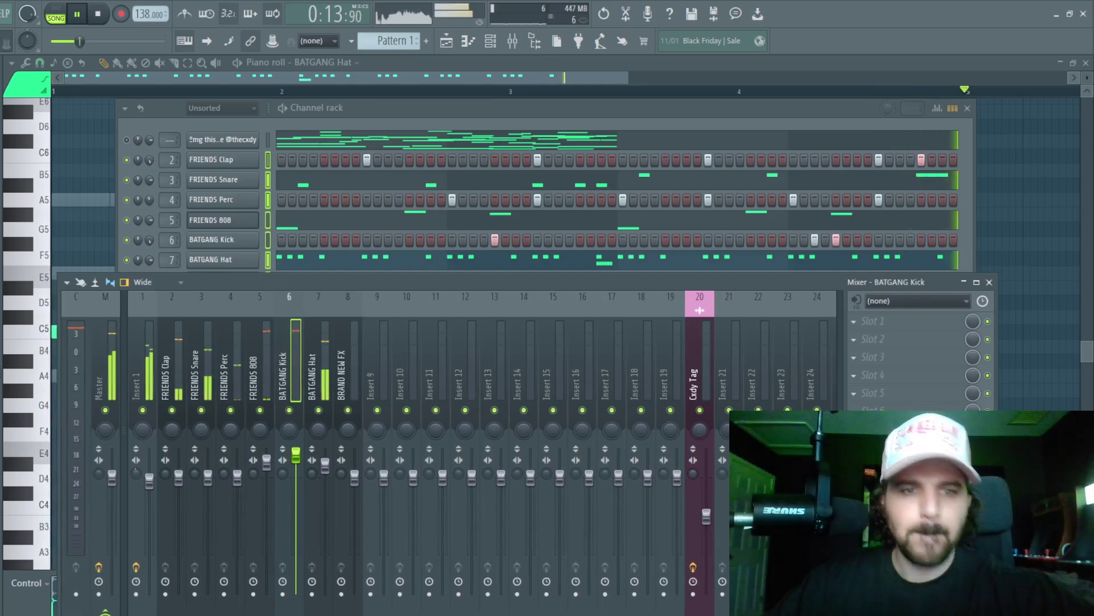
click(354, 477)
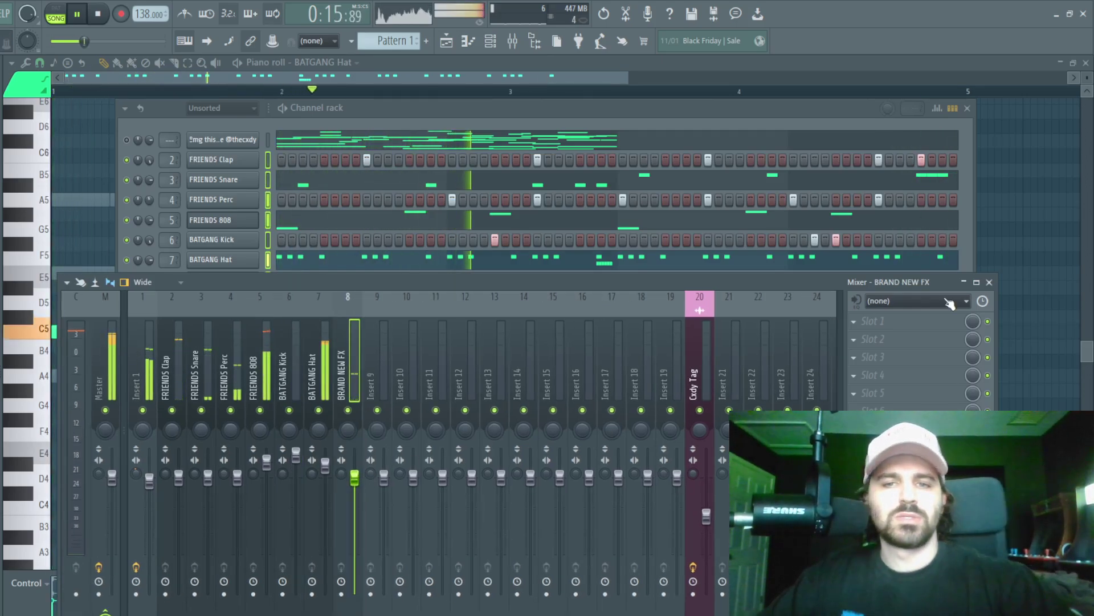
key(F7)
key(F5)
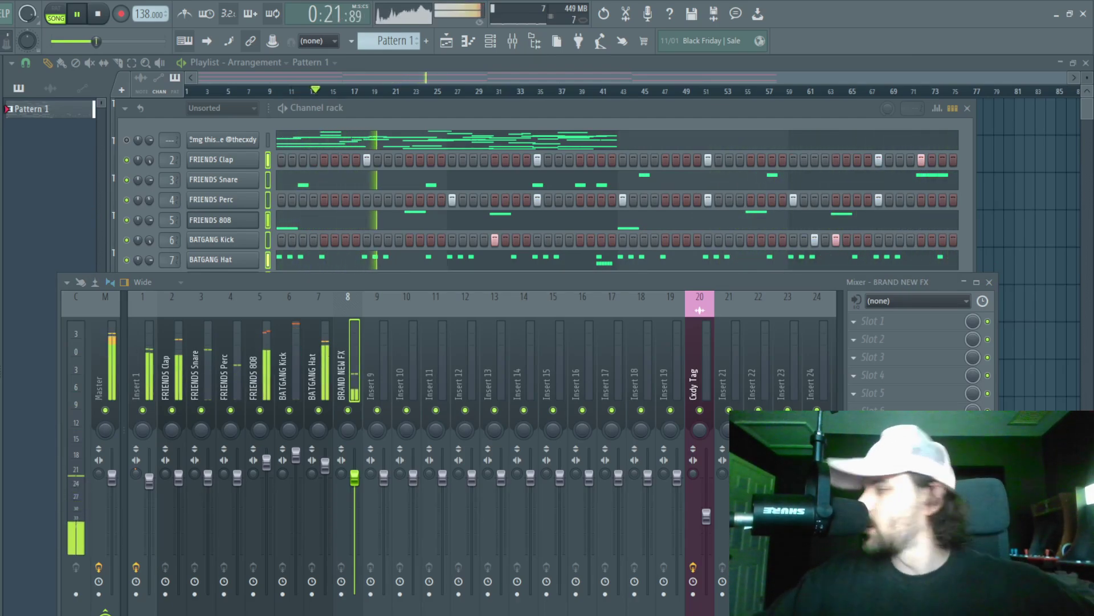
Step: Add the open hat sample as a new channel below BRAND NEW FX and place its hits on steps 13, 29, 45 and 61
click(255, 149)
drag(255, 265, 319, 308)
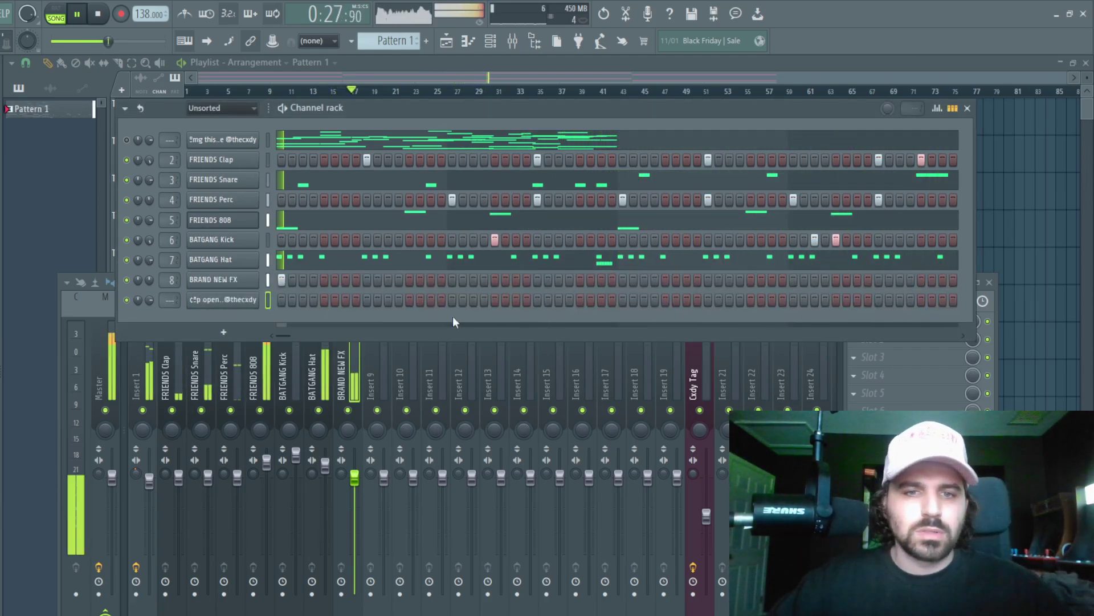
click(411, 299)
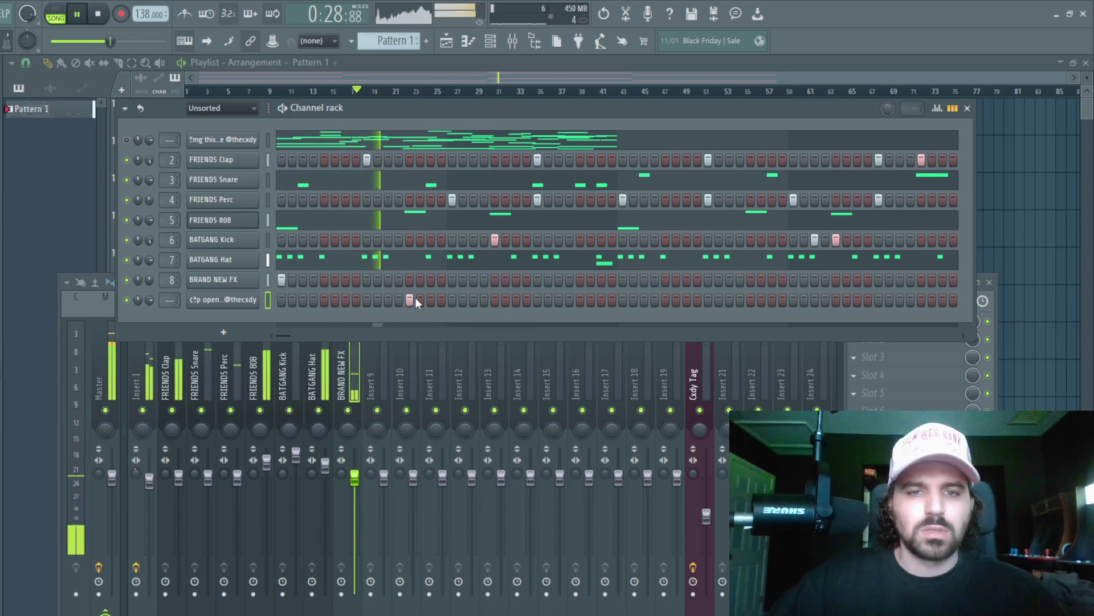
click(579, 300)
click(750, 300)
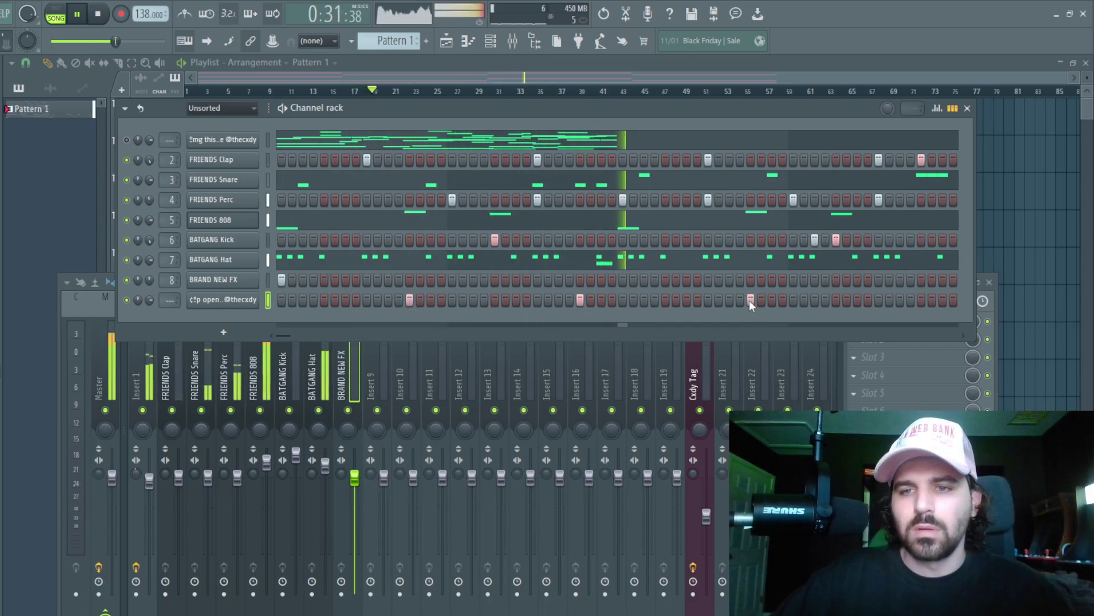
click(920, 300)
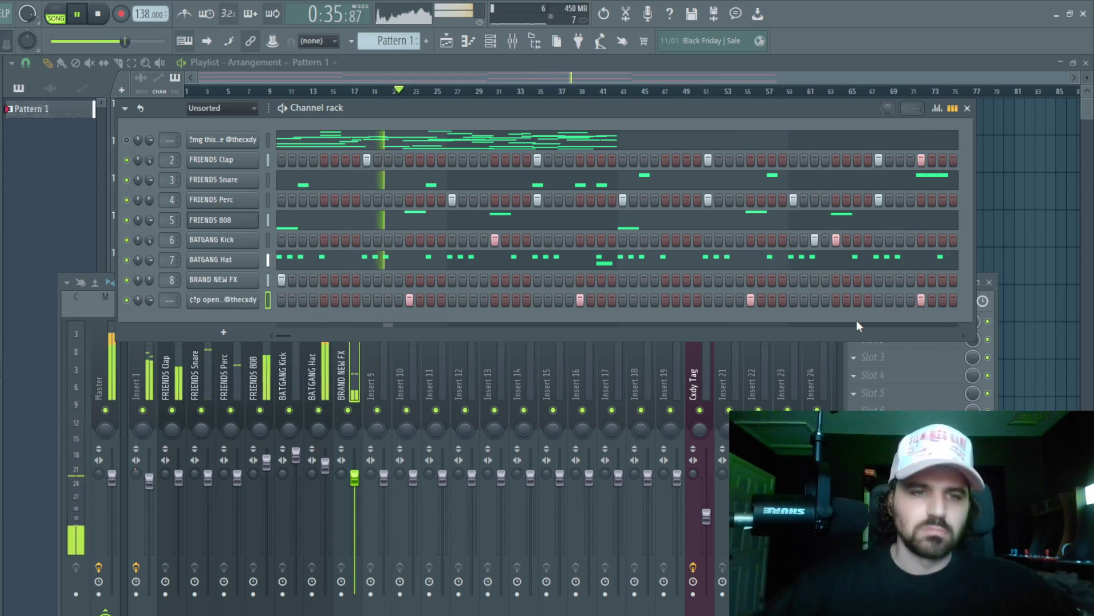
Step: Route the open hat channel to mixer track 9 and return to the playlist
click(254, 300)
key(F9)
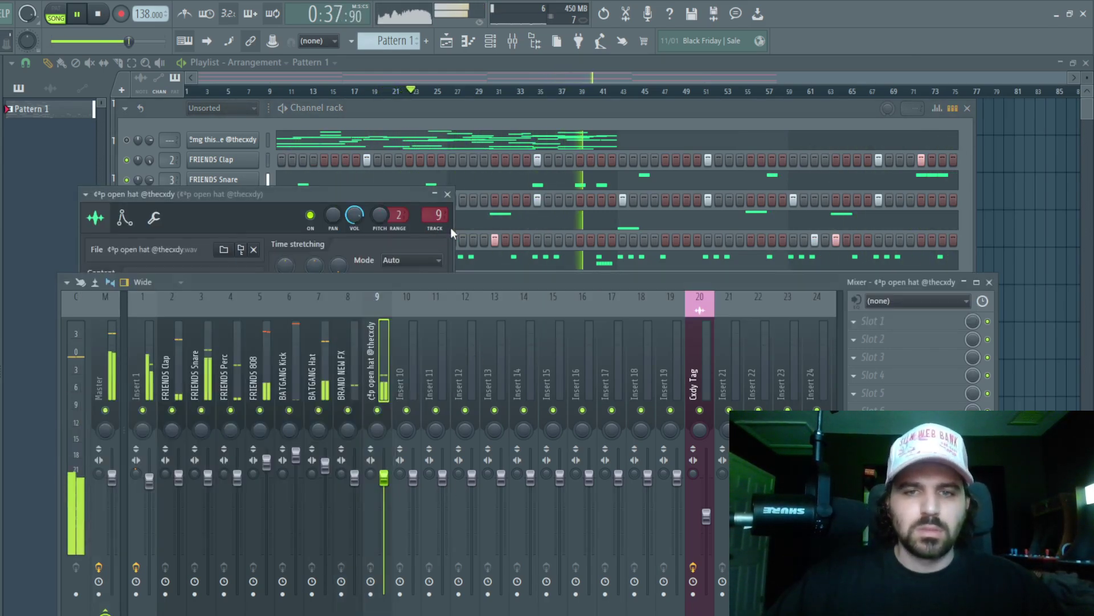
key(F5)
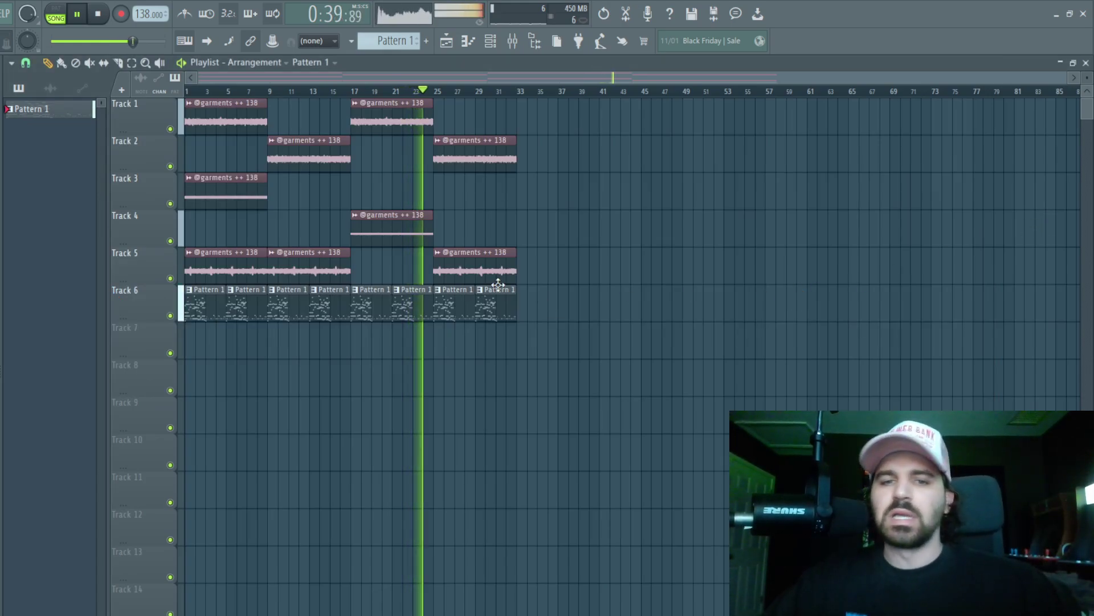
Step: At bar 25, remove the Track 5 loop clip and add copies of the Track 3 and Track 4 loop clips
drag(508, 268, 507, 194)
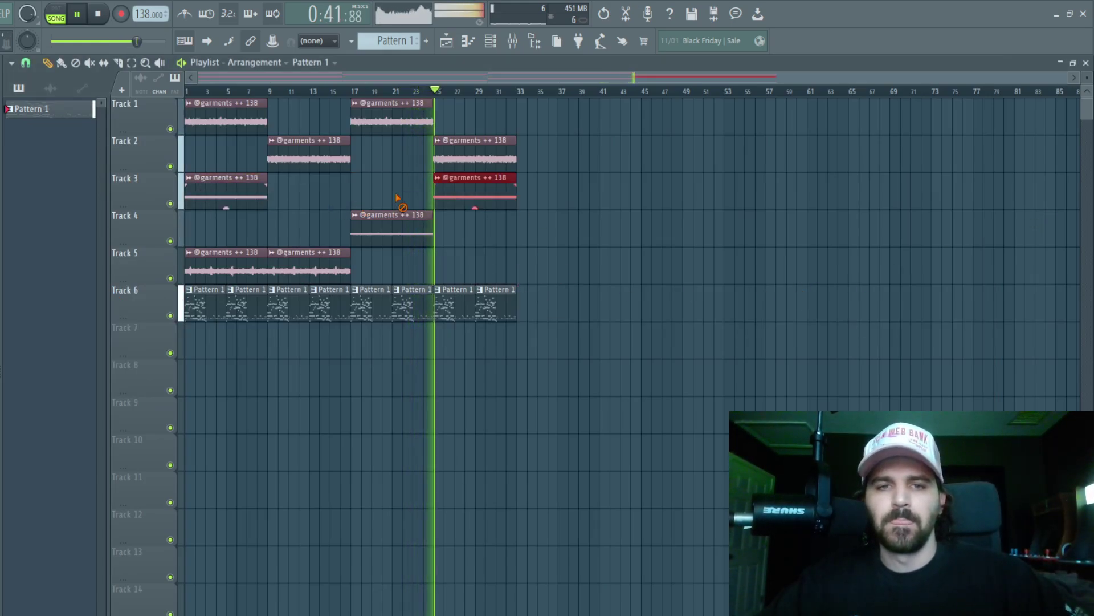
click(359, 220)
key(ctrl+b)
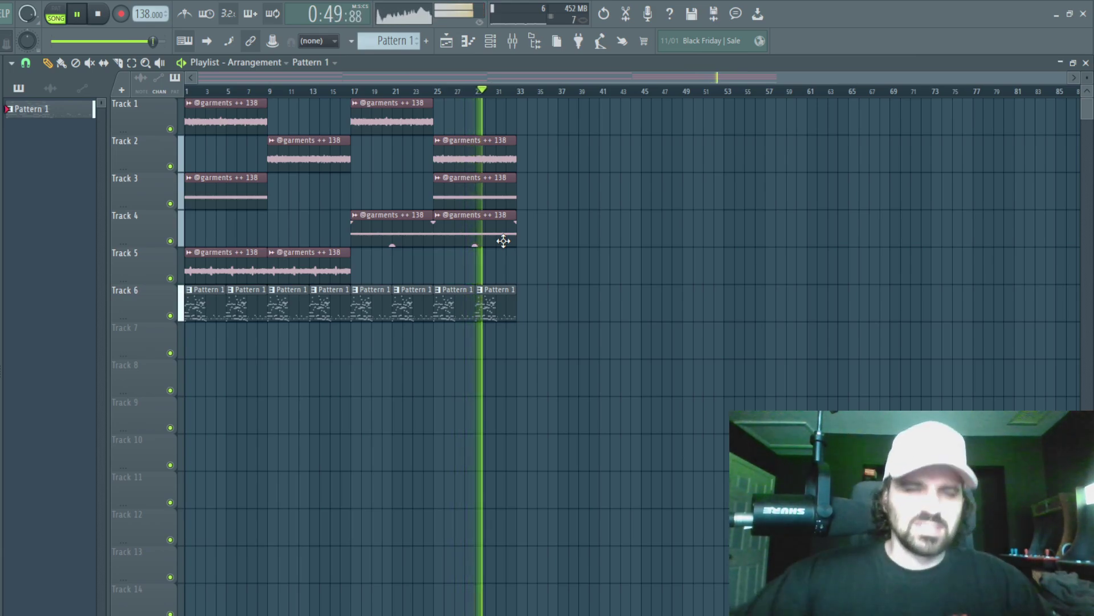
Step: Shorten the last Pattern 1 clip, duplicate the bar 25 loop clips on Tracks 2 to 4 to bar 33, and copy a Track 5 clip there
drag(517, 308, 433, 138)
key(ctrl+b)
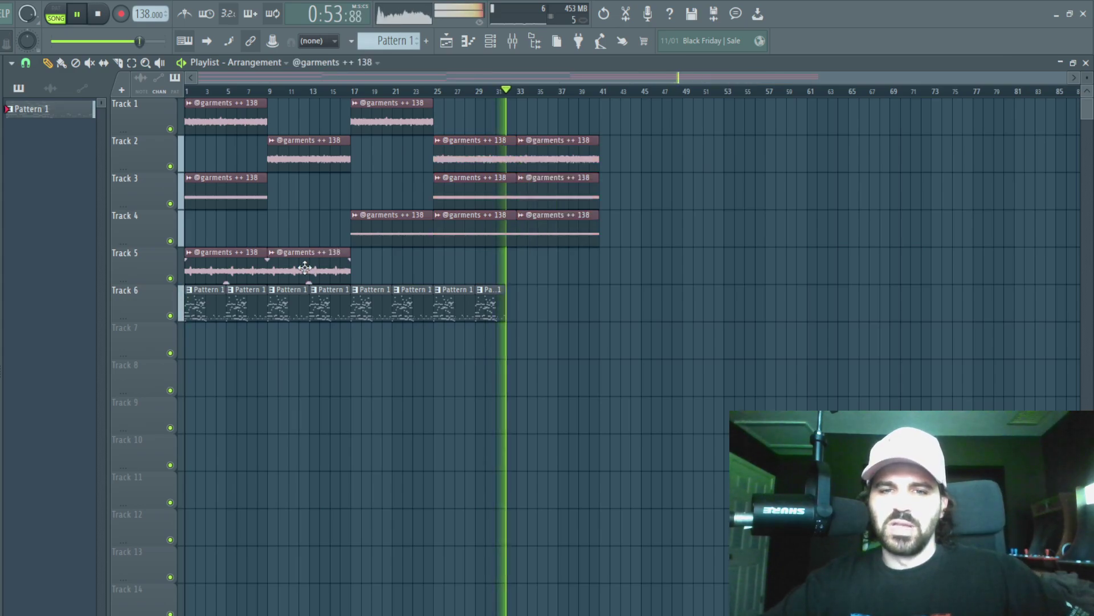
drag(305, 268, 556, 268)
Step: Select the whole arrangement, duplicate it so the copy starts at bar 41, and clear the selection
key(ctrl+a)
key(ctrl+b)
click(426, 472)
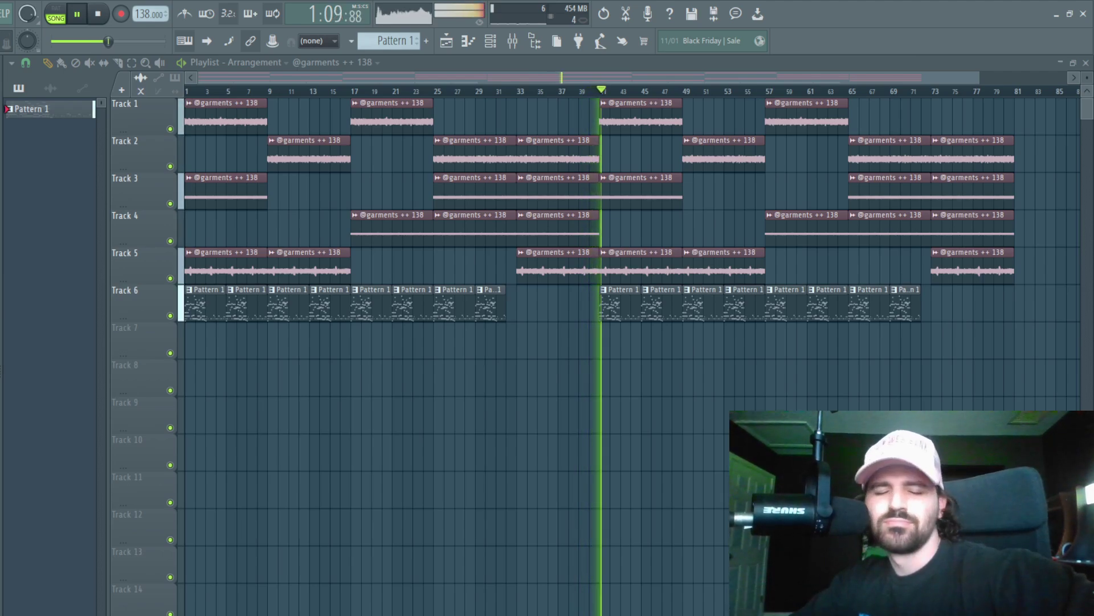
Step: Review the FRIENDS 808 notes of Pattern 1 in the piano roll, return to the playlist and stop playback
click(493, 43)
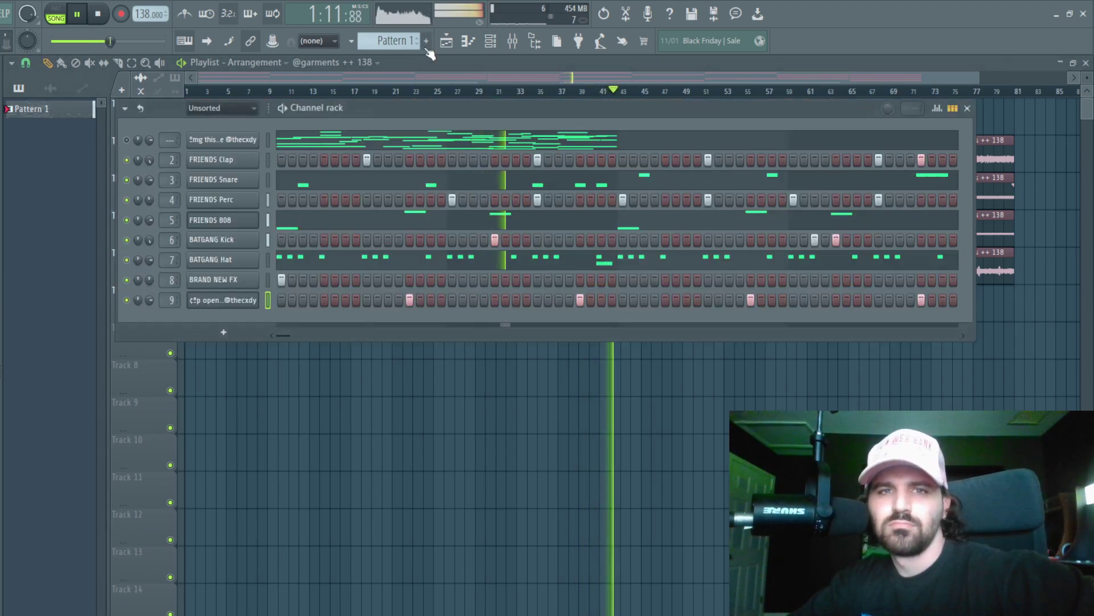
click(399, 222)
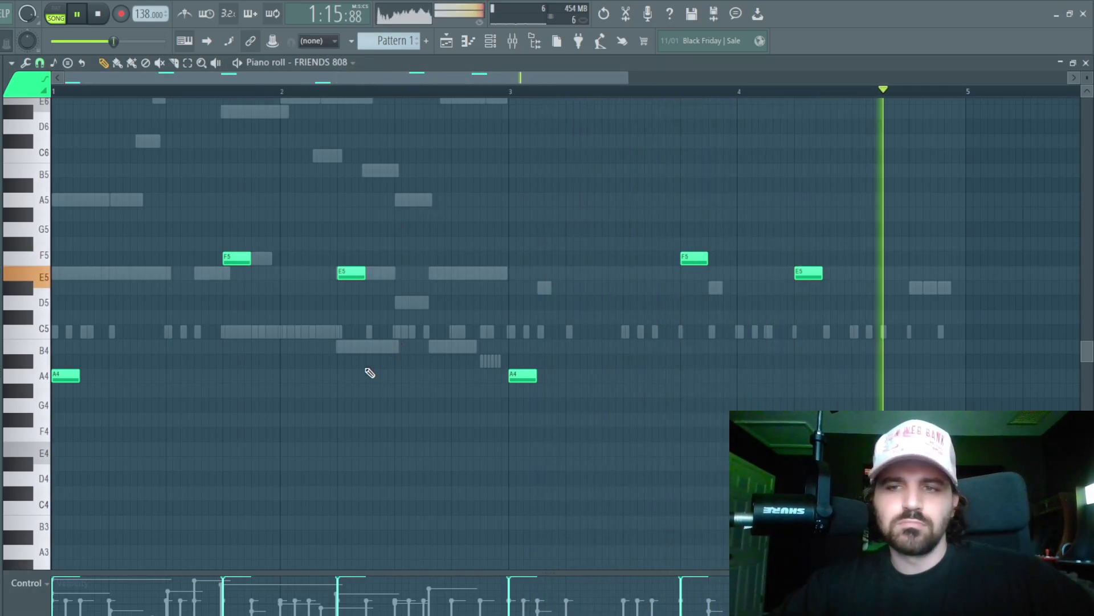
key(F7)
key(F6)
key(space)
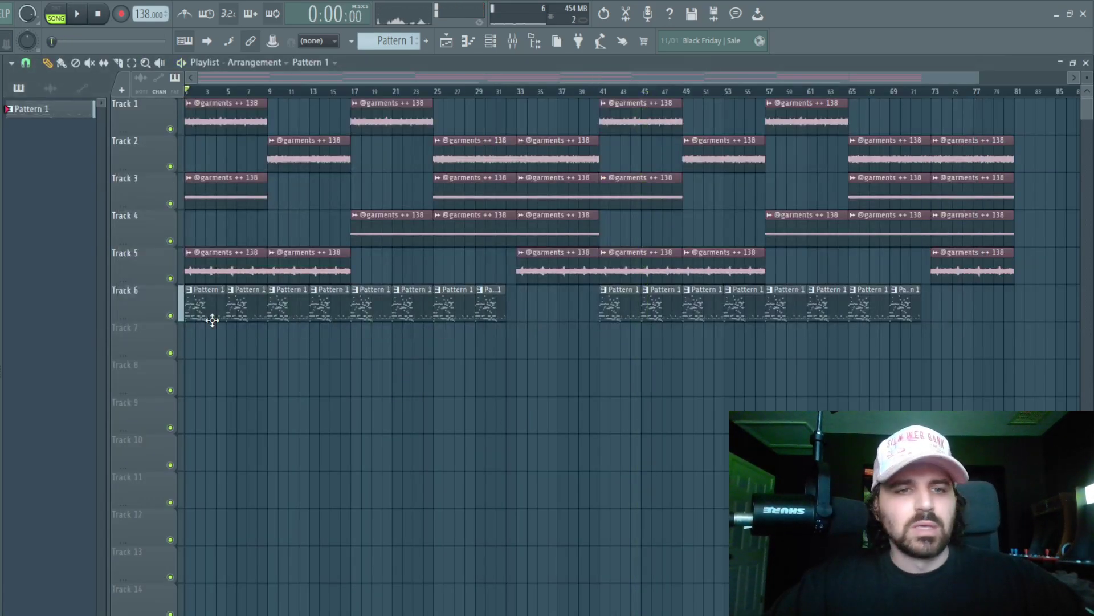
Step: Turn the Pattern 1 clips at bars 9, 25, 49 and 65 into a unique Pattern 2 on Track 7, and start playback
click(276, 290)
click(338, 413)
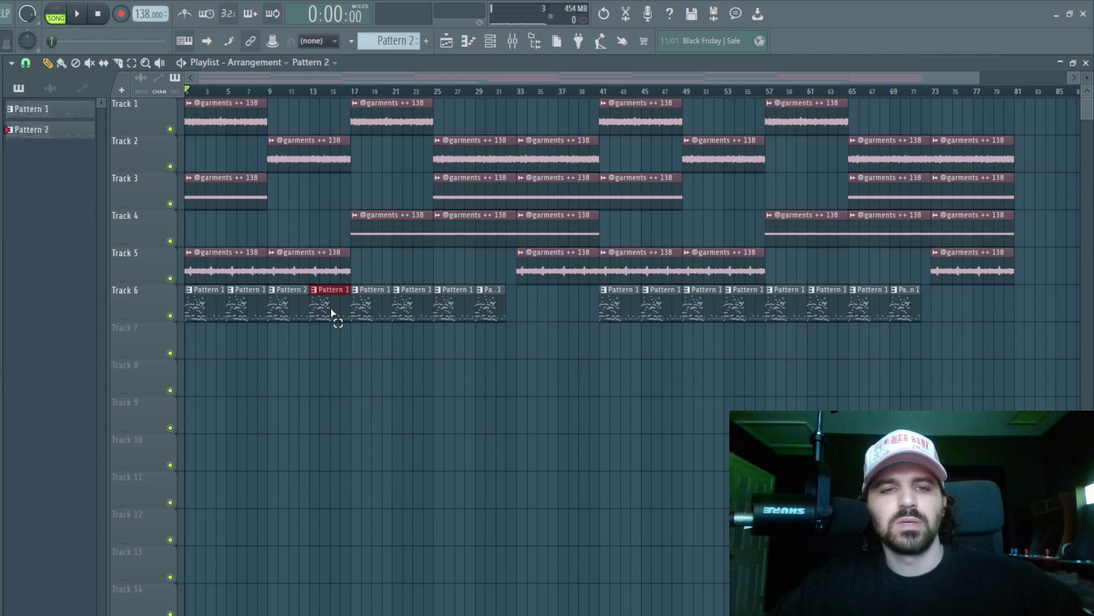
key(shift+Down)
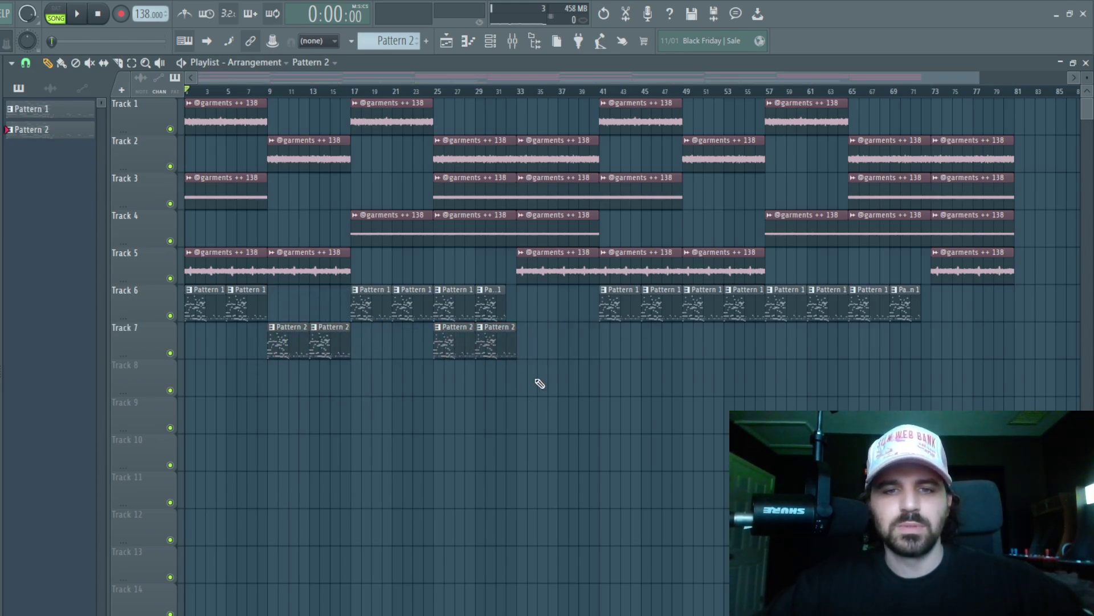
drag(464, 299, 620, 318)
key(space)
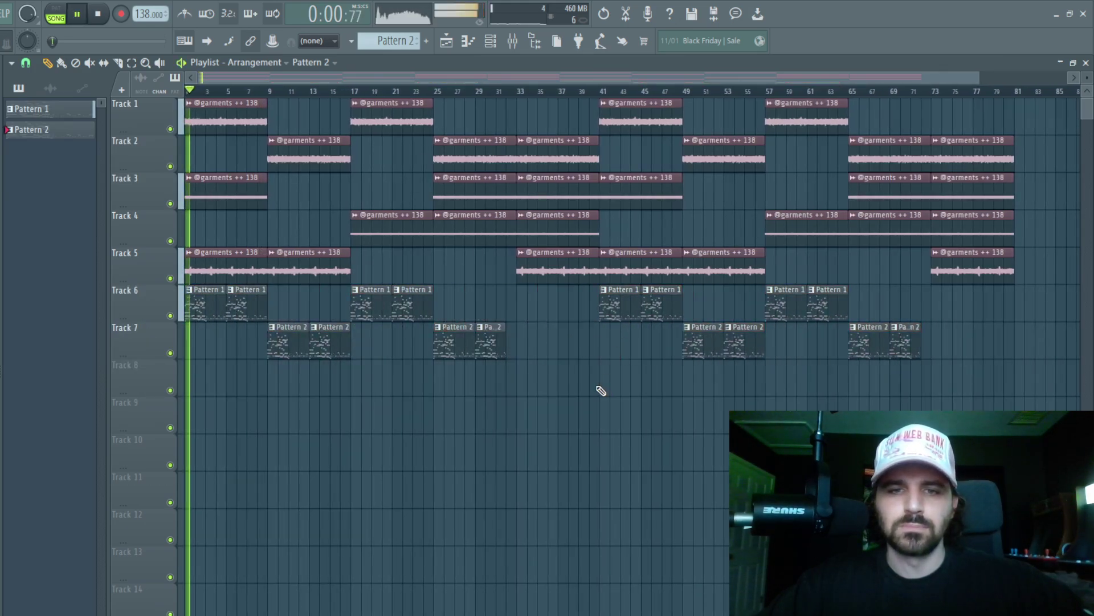
Step: In Pattern 2's FRIENDS 808, raise the first note to A5, add an E5 late in bar 2 and an A4 in bar 3, and remove the second F5
click(490, 40)
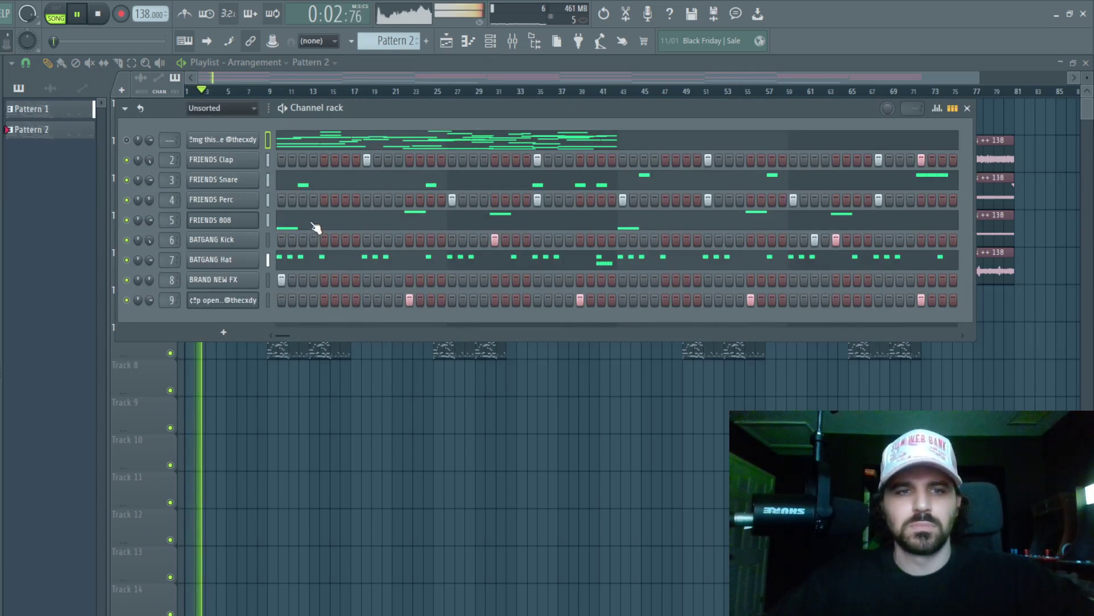
click(334, 227)
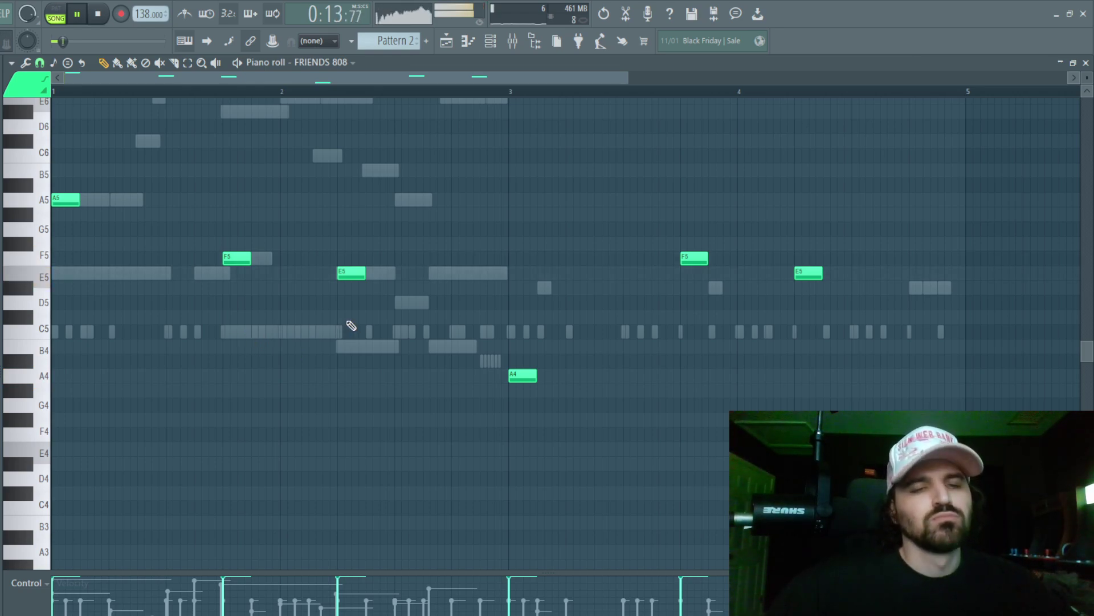
click(260, 258)
click(427, 273)
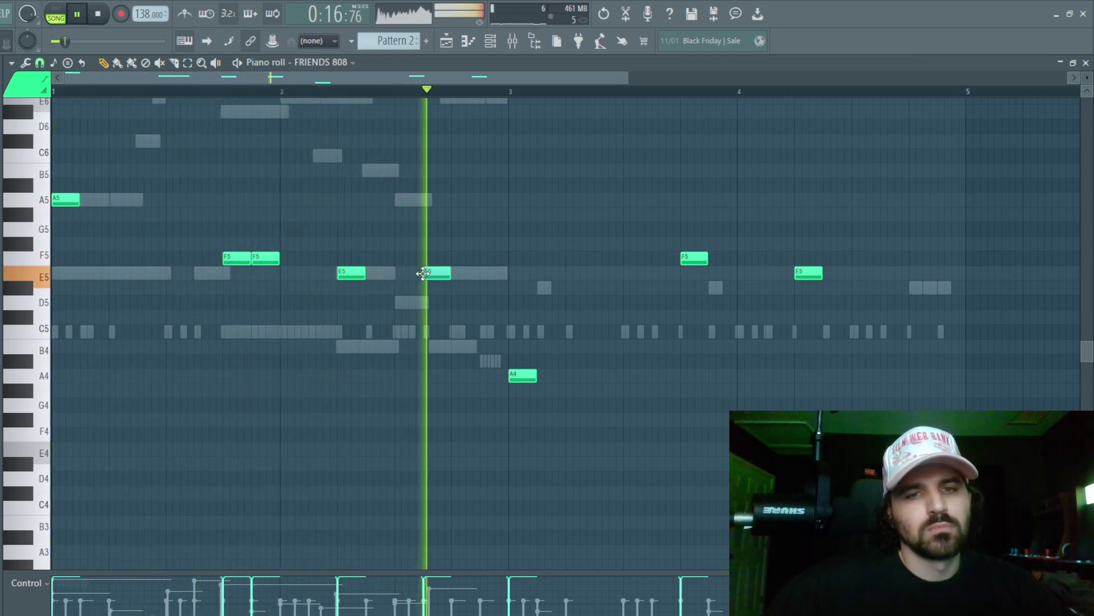
click(596, 376)
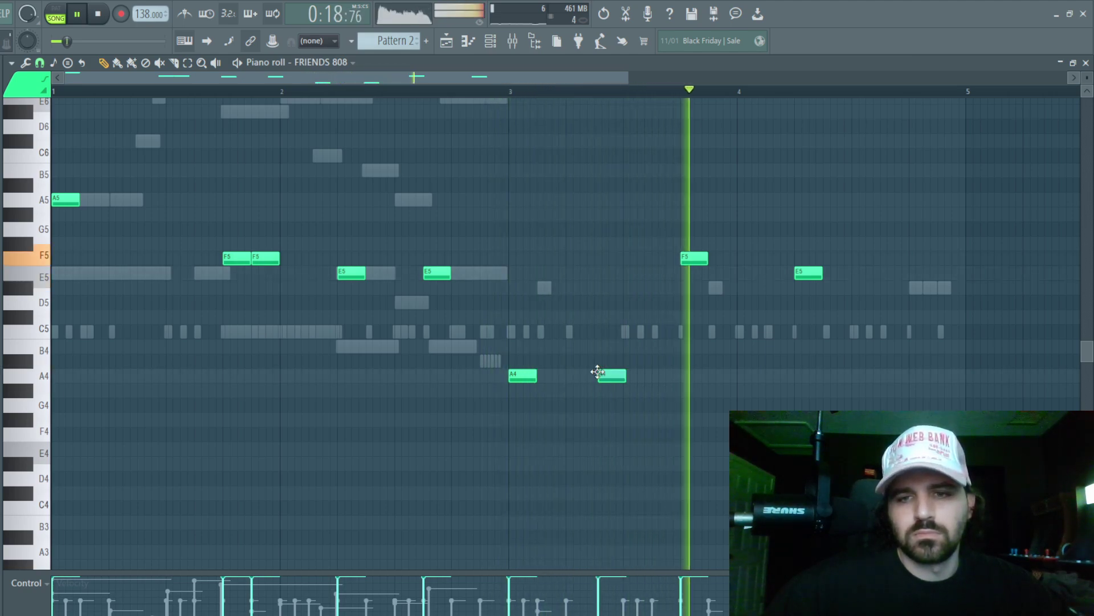
right_click(264, 258)
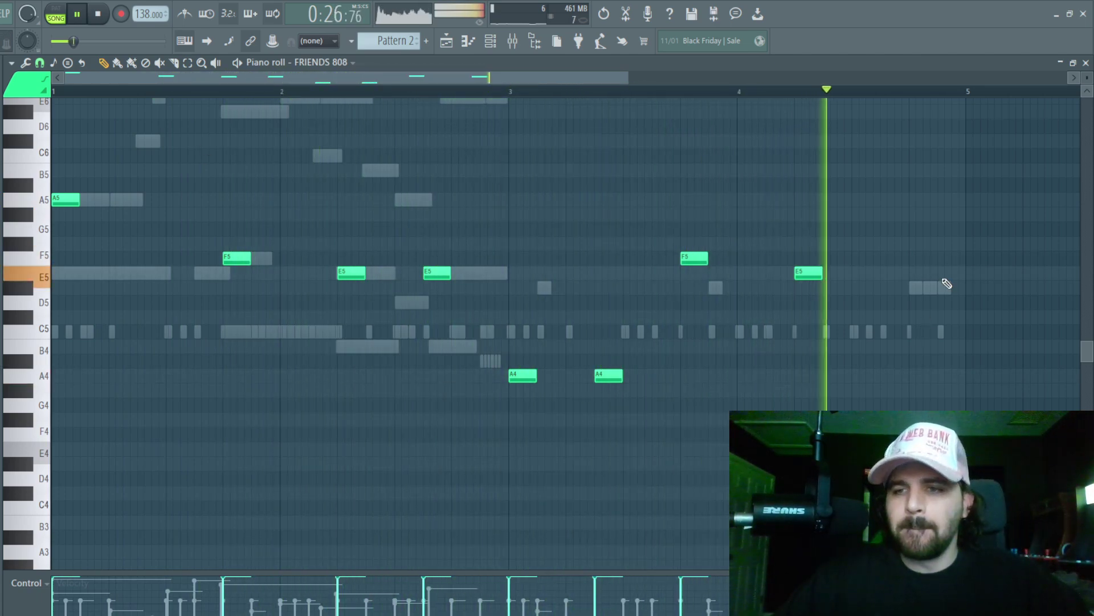
Step: In Pattern 2's 808 line, raise the bar 3 downbeat to A5, delete the following A4, and add closing E5 notes in bar 4
click(914, 273)
key(space)
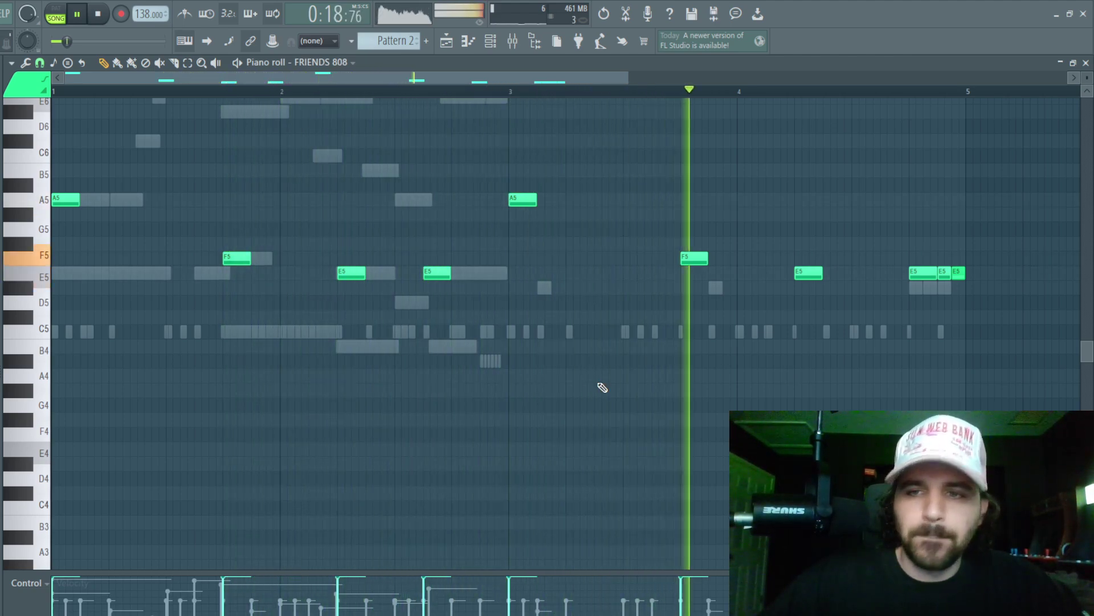
click(835, 273)
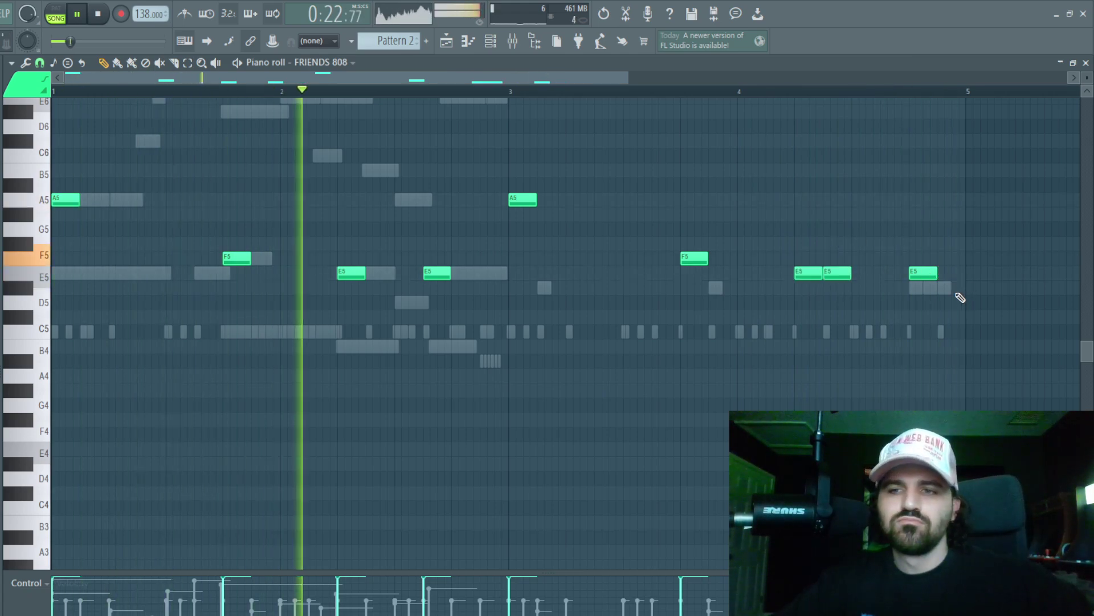
right_click(946, 273)
key(F7)
key(F6)
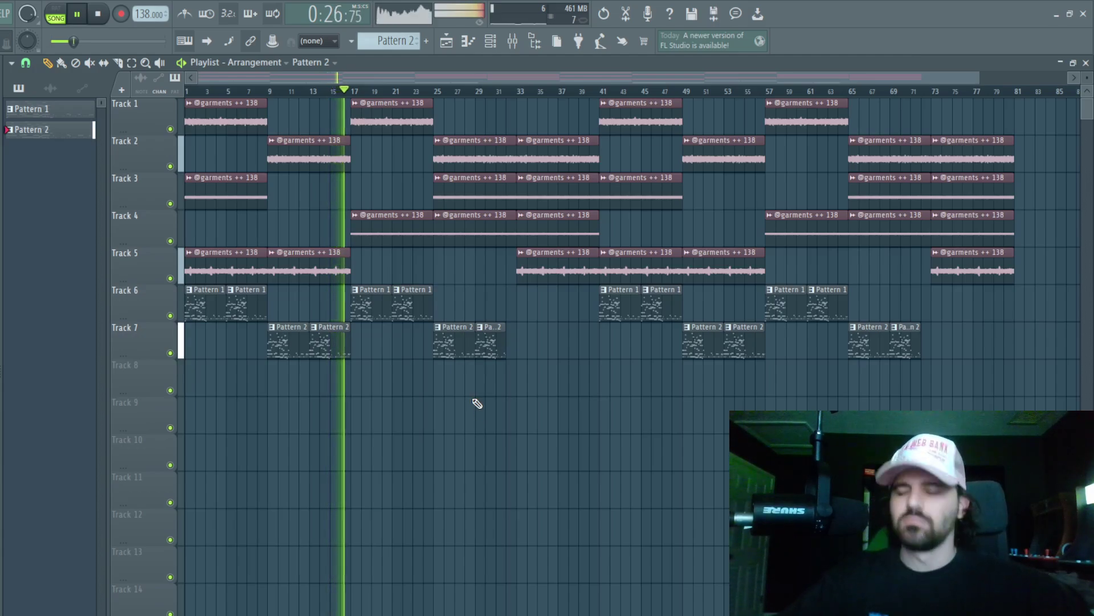
Step: Delete the extra E5 directly after the first E5 in bar 4 of Pattern 2's FRIENDS 808, and return to the playlist
click(490, 40)
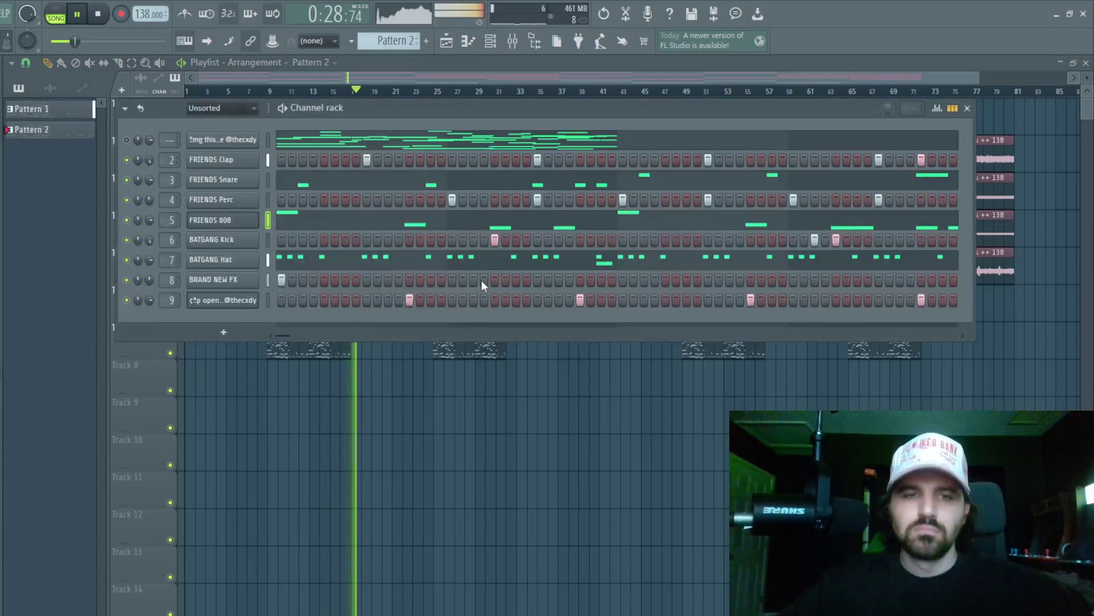
key(F7)
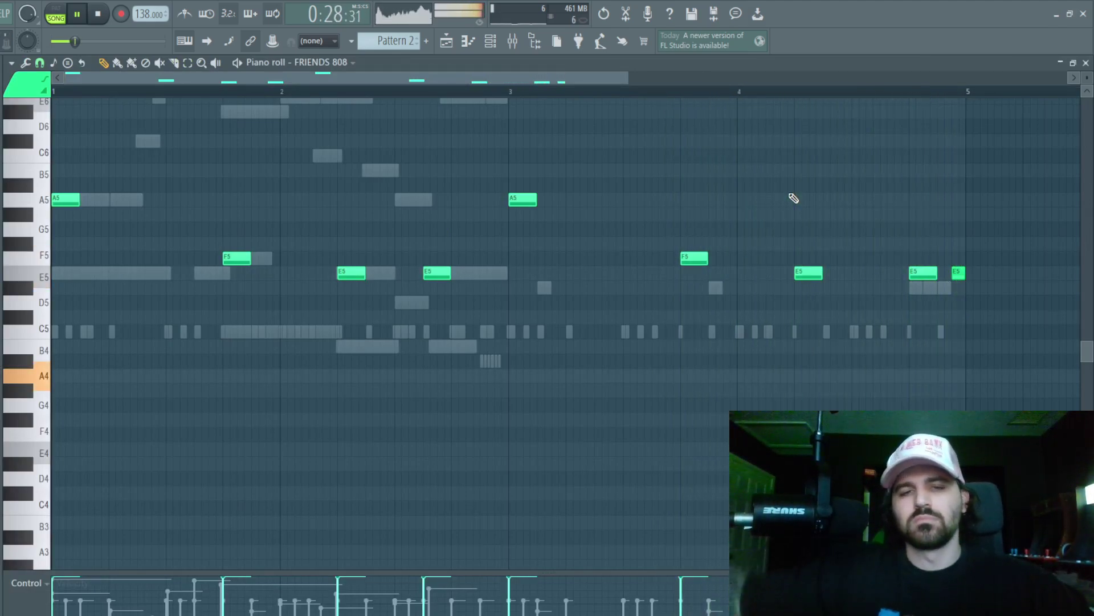
key(F7)
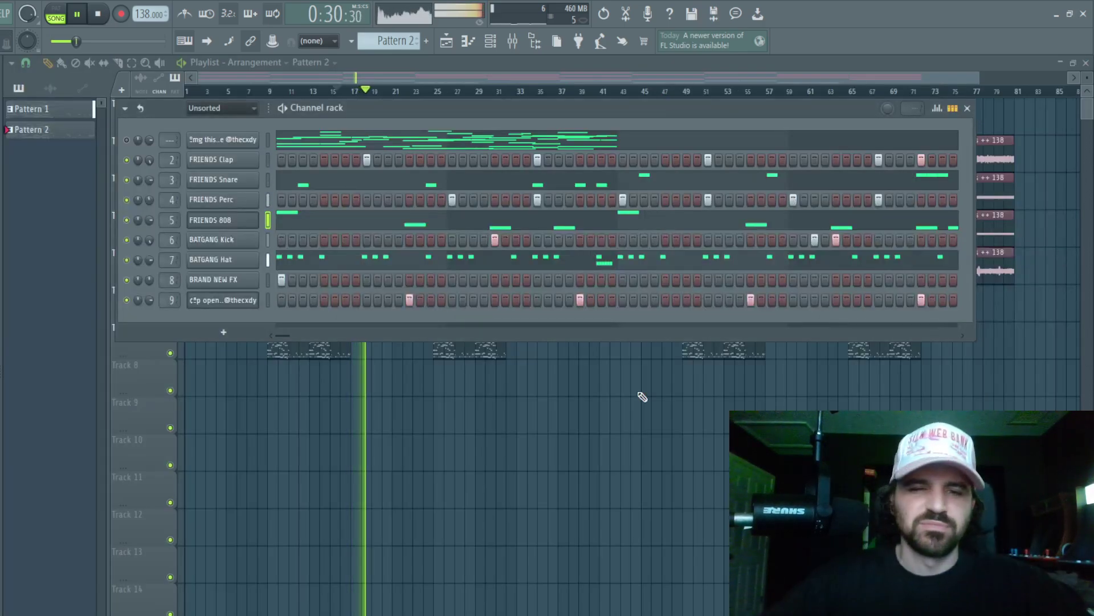
key(F6)
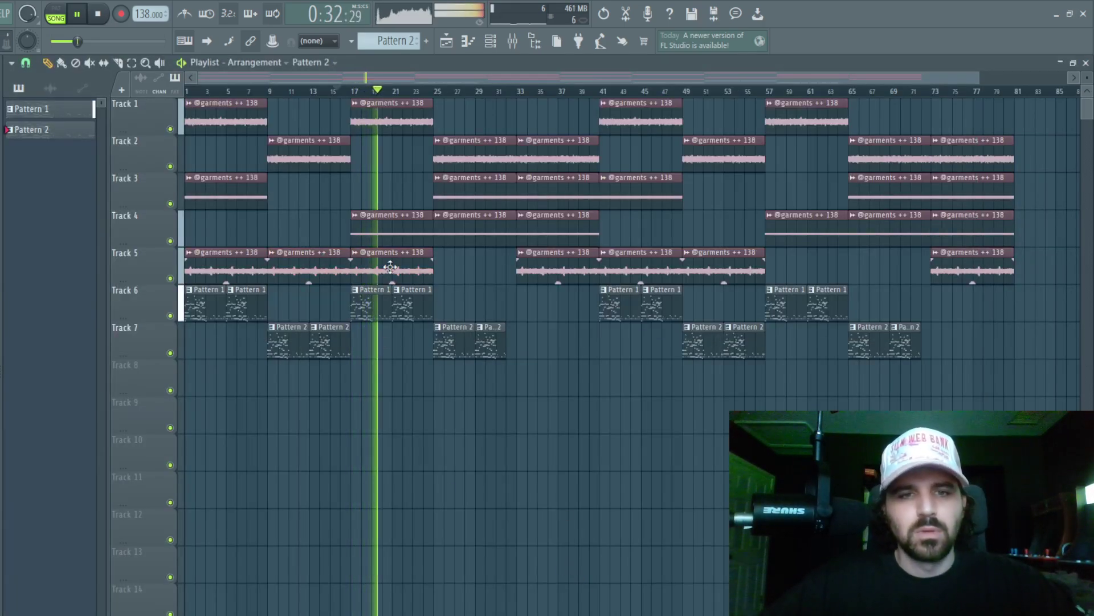
Step: Copy the Track 5 loop clip to bar 17, try the section without its Track 1 clip, and remove the Track 4 clip instead
click(320, 263)
click(390, 263)
right_click(393, 117)
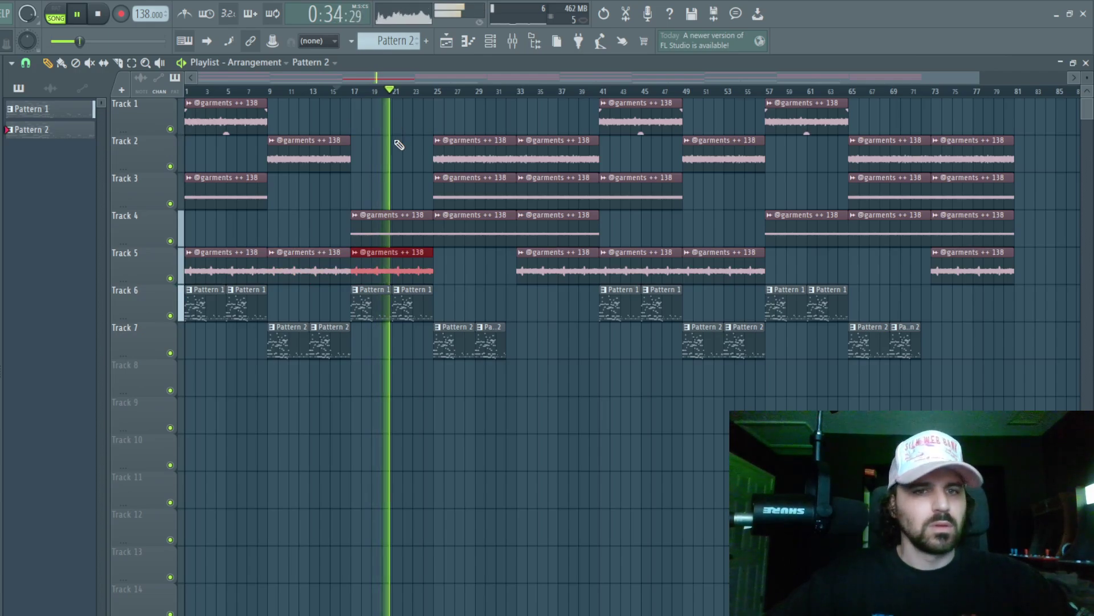
key(ctrl+z)
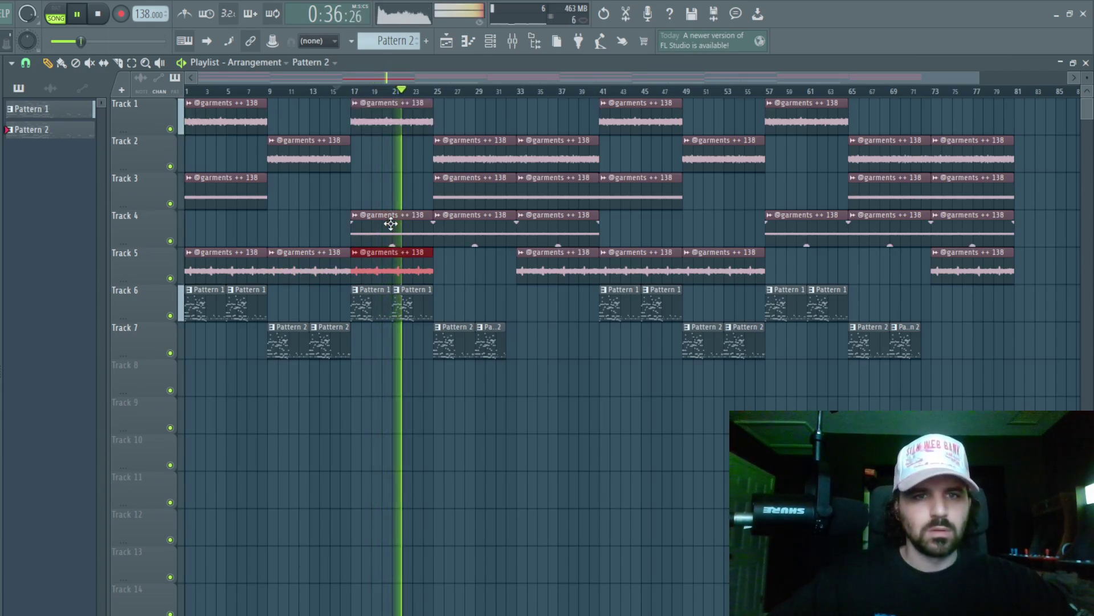
right_click(390, 224)
Step: Replay the arrangement from around bar 15, clear the duplicated clips after bar 41 on Tracks 2 to 7, and stop playback
click(342, 91)
key(space)
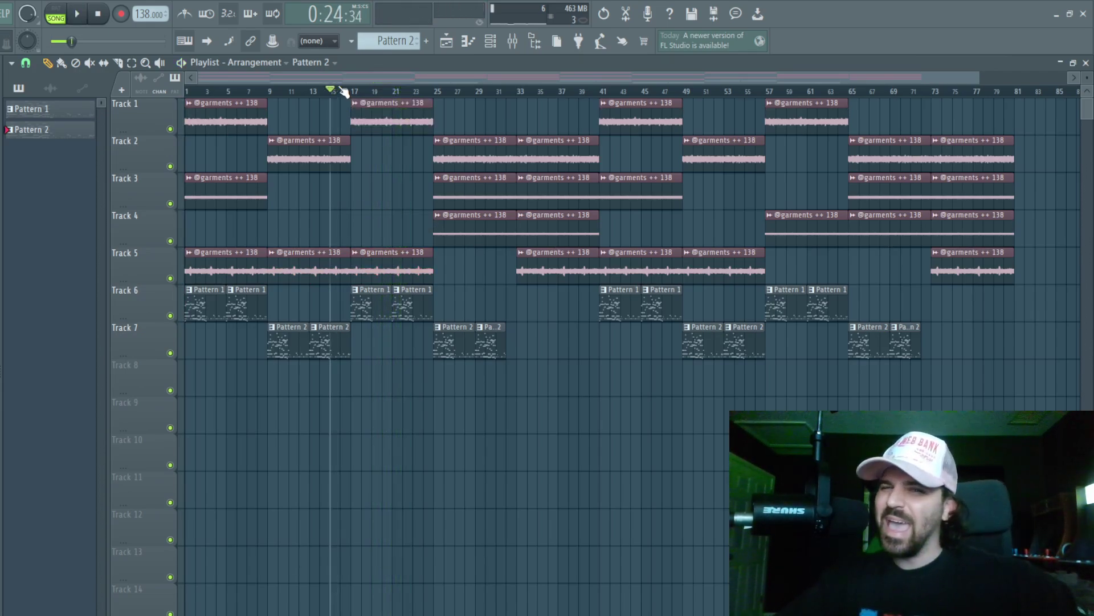
key(space)
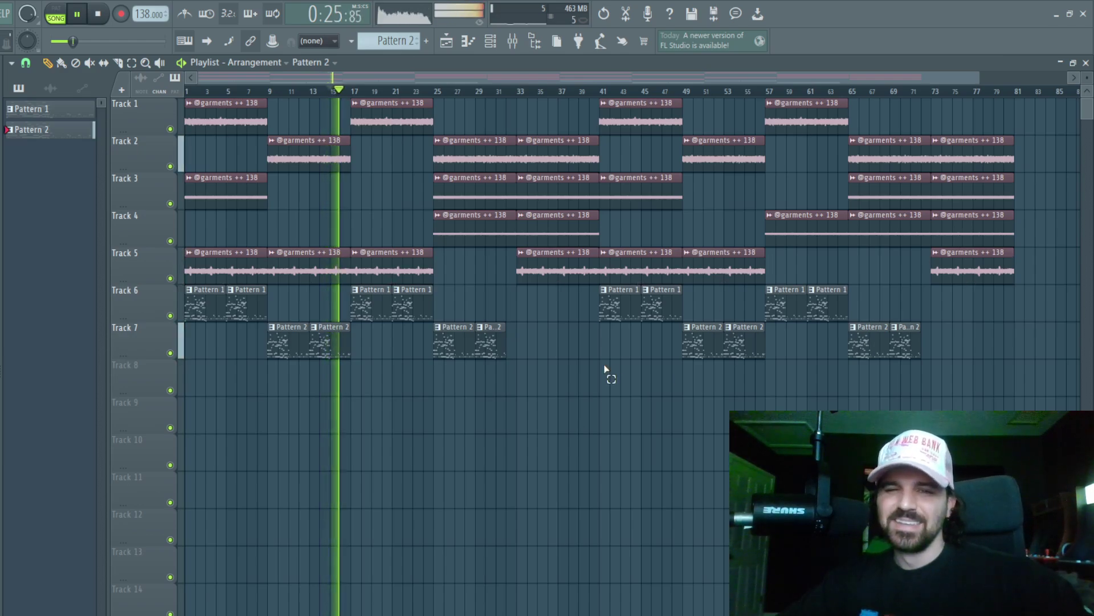
key(ctrl+z)
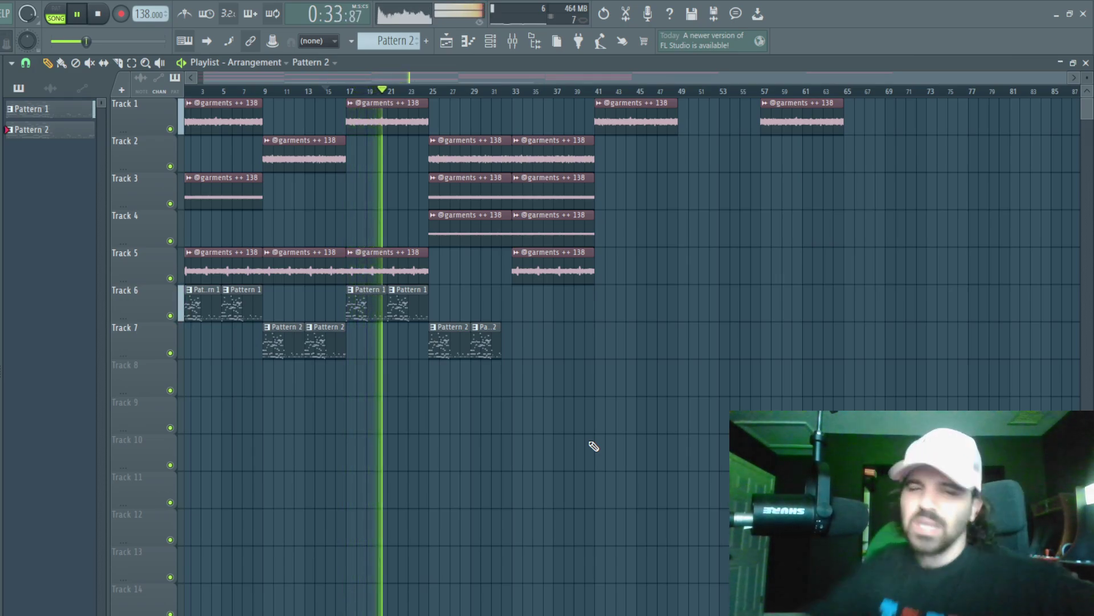
key(space)
Step: Make the Track 5 loop clip at bar 17 a unique sample and route it to mixer track 10
right_click(360, 251)
click(410, 383)
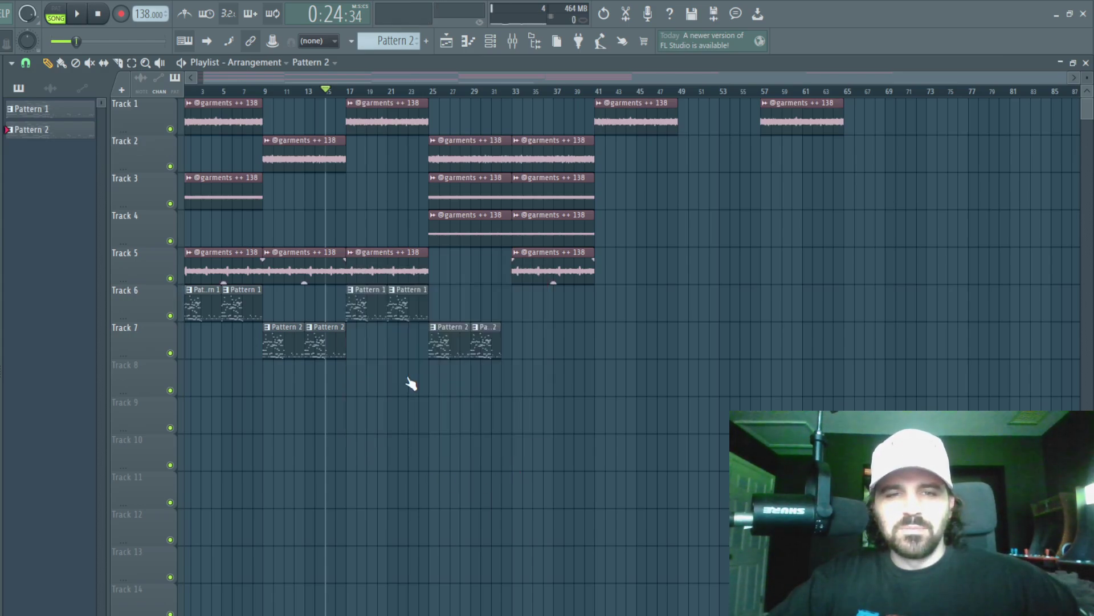
double_click(392, 279)
right_click(451, 239)
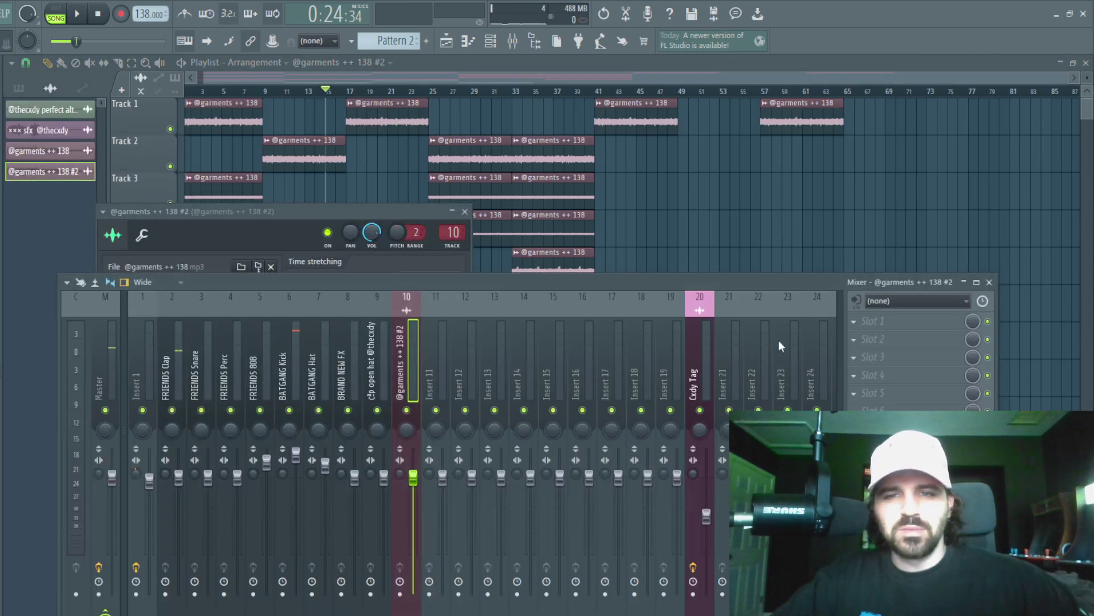
Step: Filter mixer track 10 with Fruity Parametric EQ 2, using the 20Hz + 18kHz cut preset with both cutoffs pulled inward, and start playback
click(855, 383)
mouse_move(870, 389)
click(680, 431)
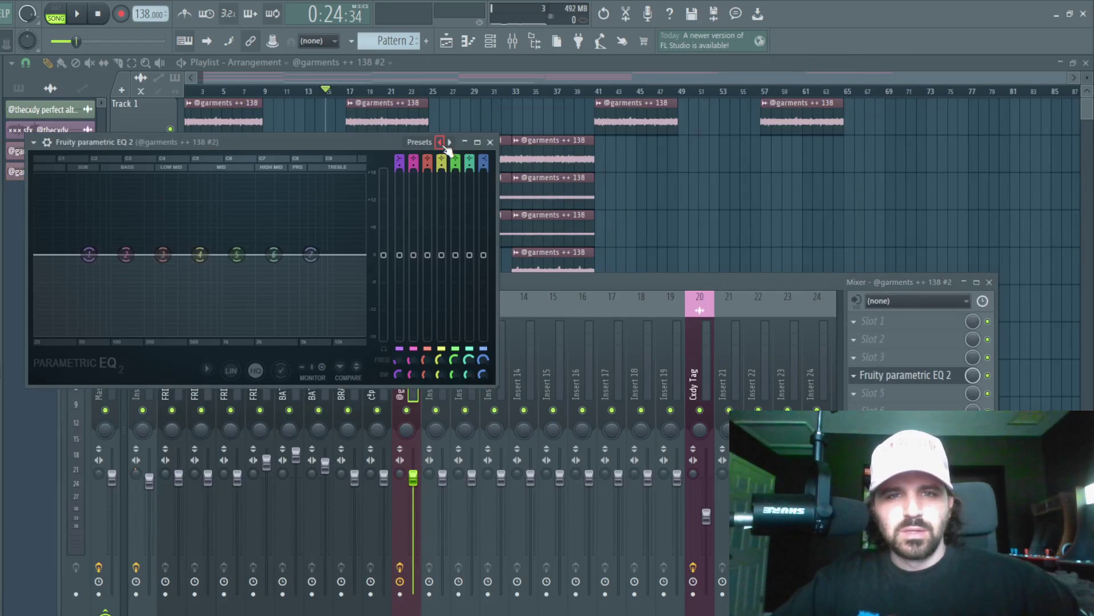
drag(42, 254, 167, 256)
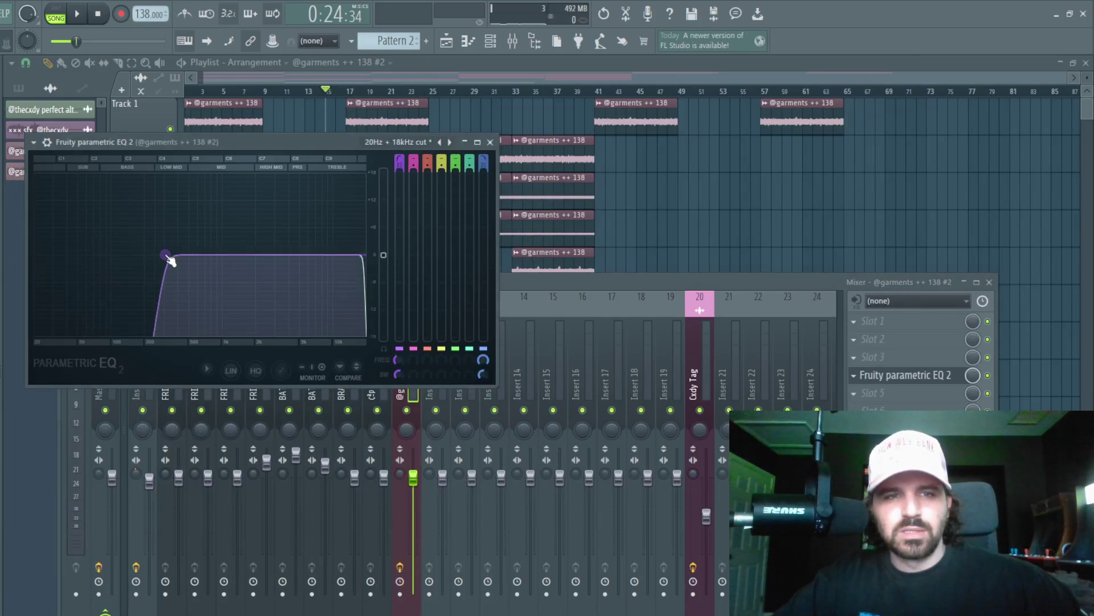
drag(363, 255, 319, 256)
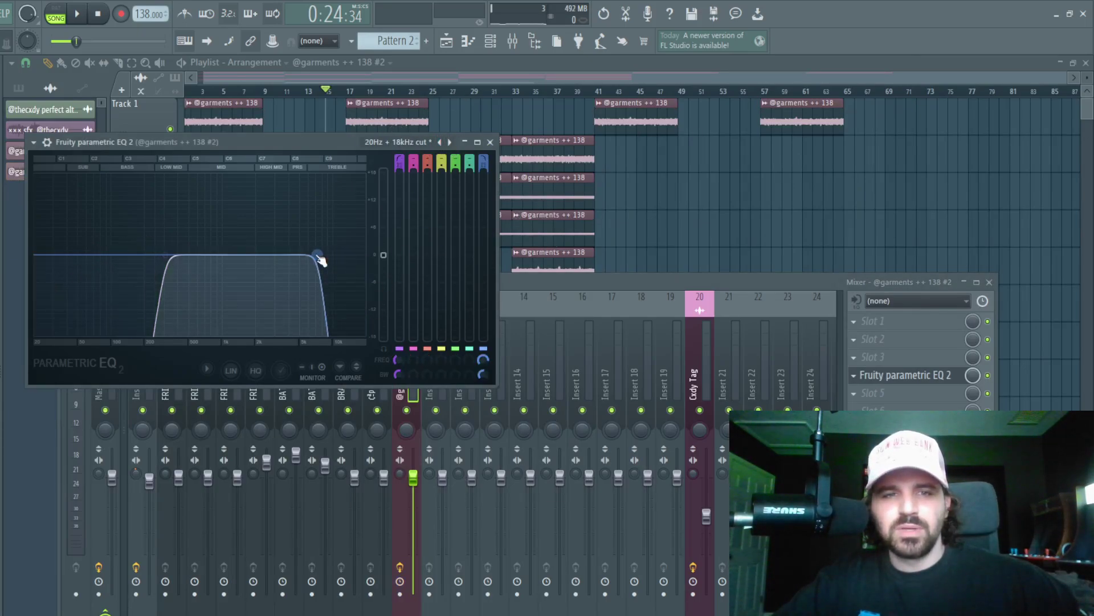
drag(175, 254, 202, 254)
key(space)
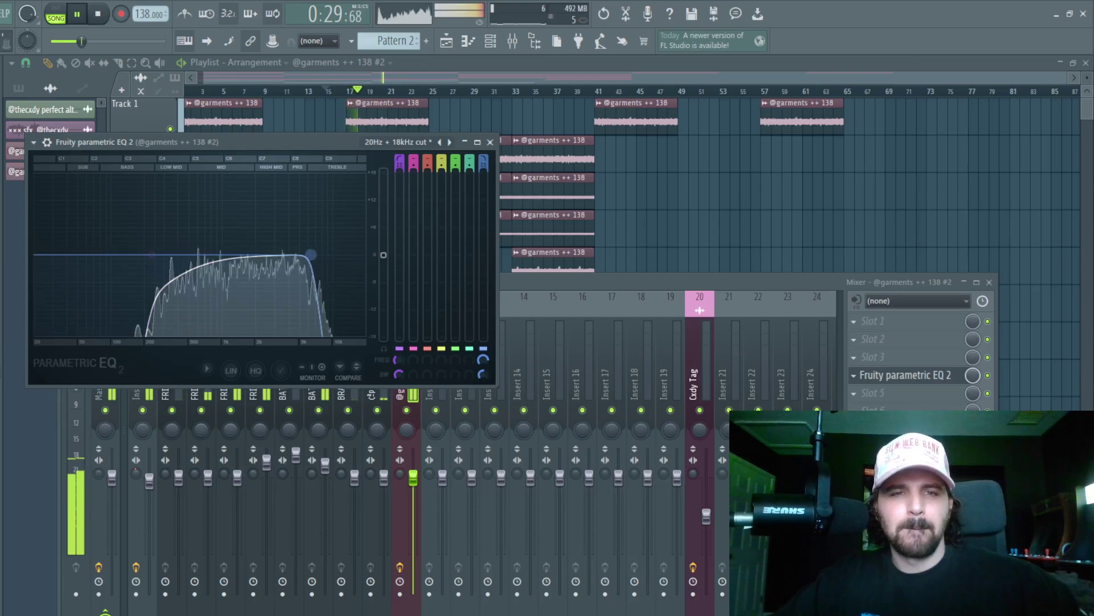
Step: Add ValhallaVintageVerb after the EQ on track 10 with 17.6 % mix, 1.78 s decay and about 6.49 ms predelay, and return to the playlist
click(854, 375)
mouse_move(883, 395)
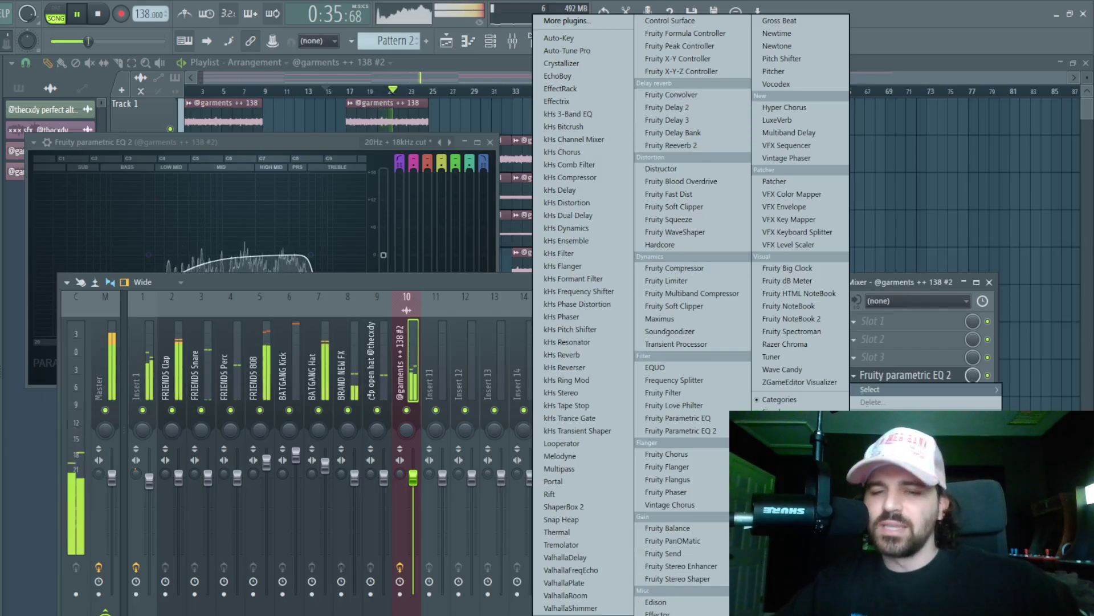
click(570, 608)
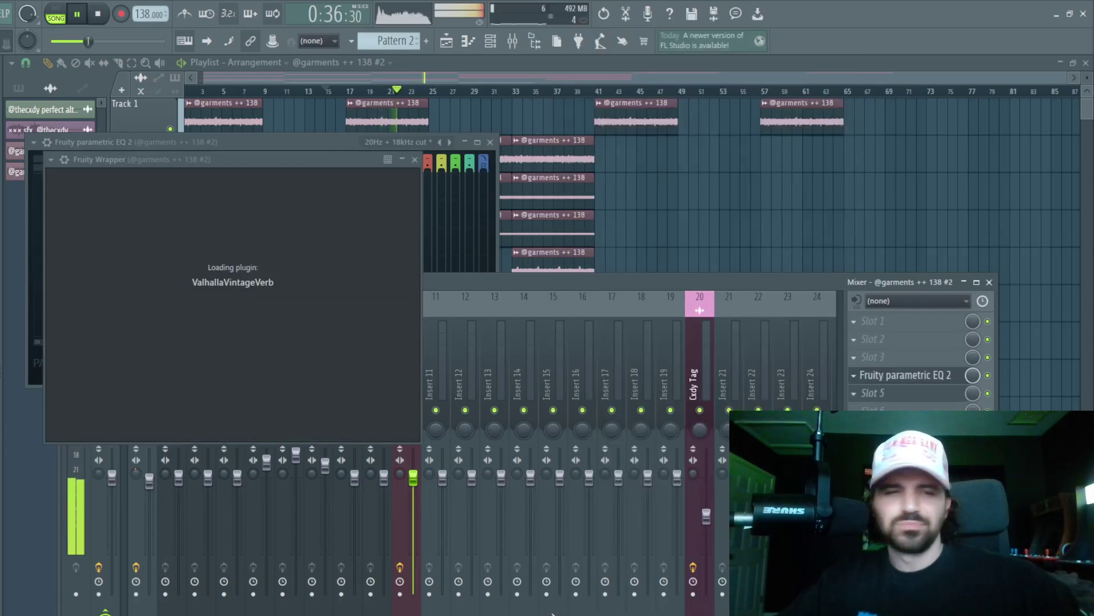
scroll(183, 320, down, 5)
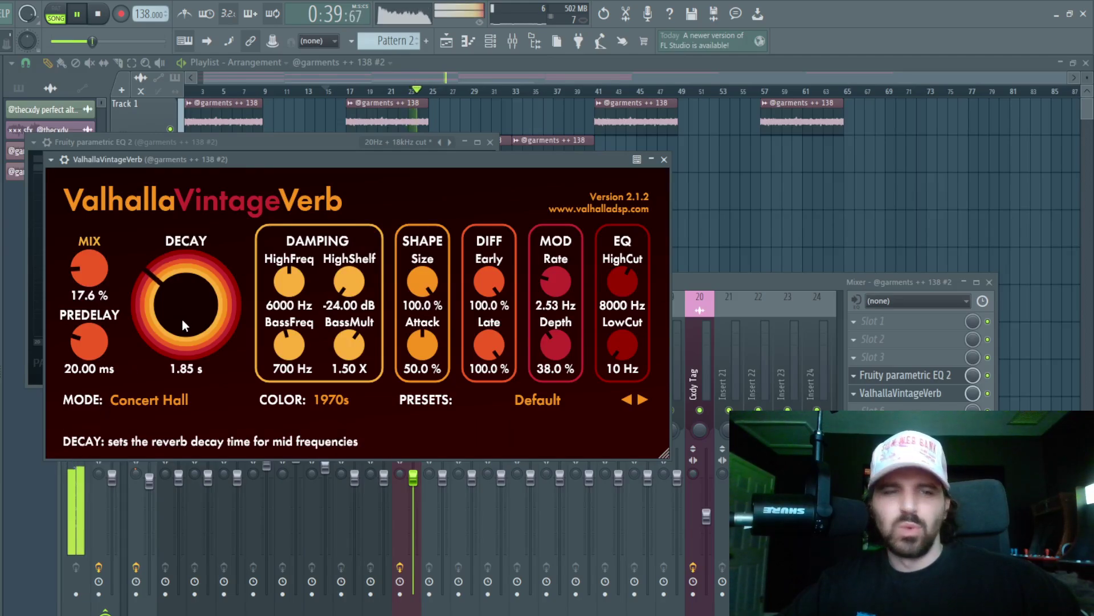
drag(114, 340, 105, 358)
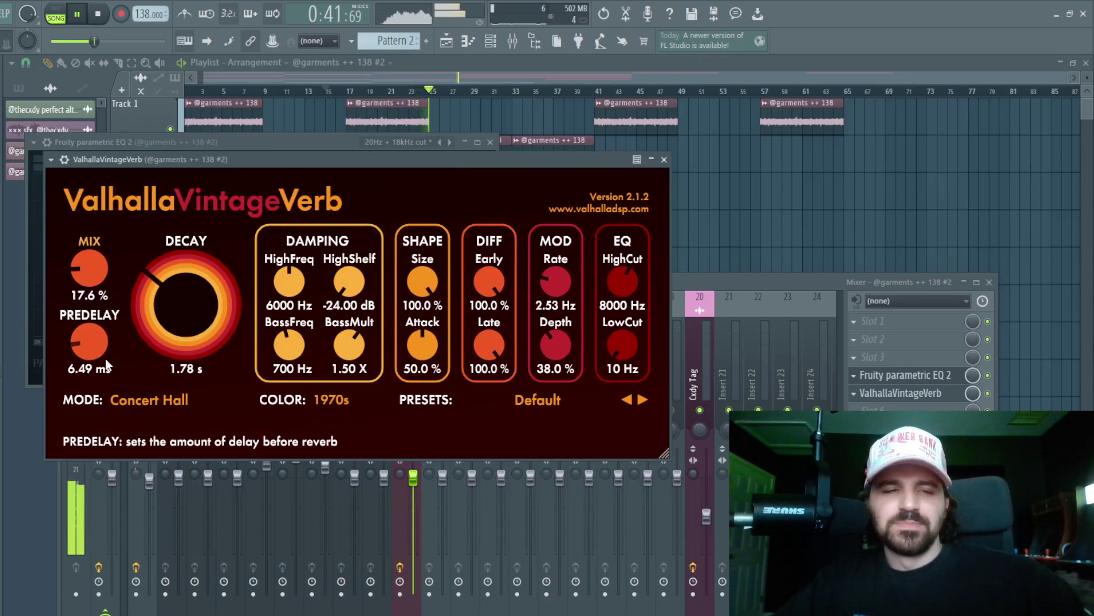
key(F5)
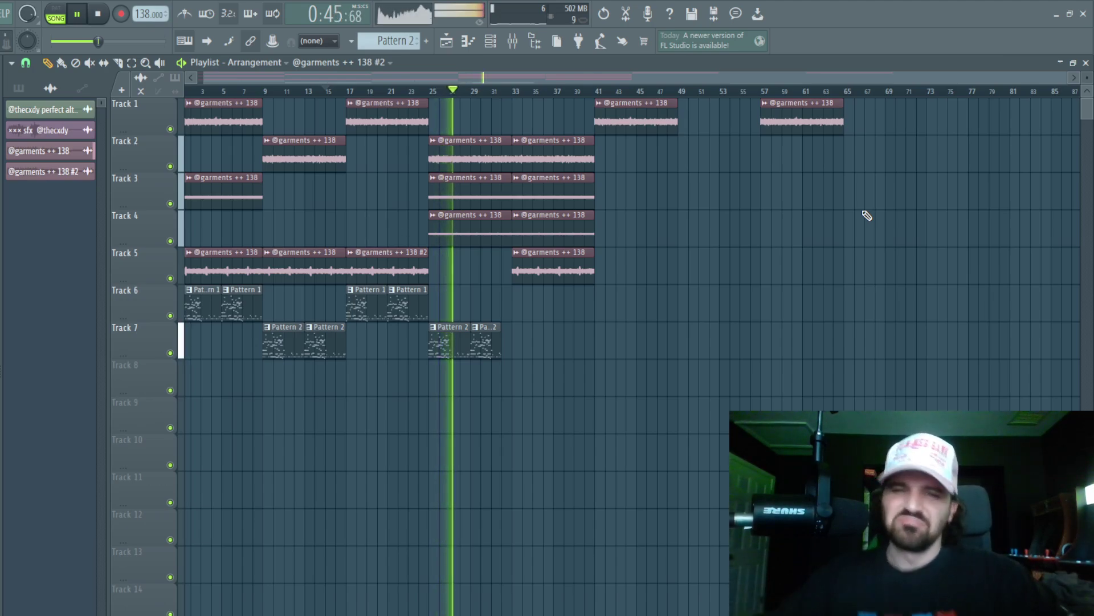
Step: Try the section at bar 25 without its Track 4 loop clip and without its Track 3 clip, restoring each one
right_click(442, 226)
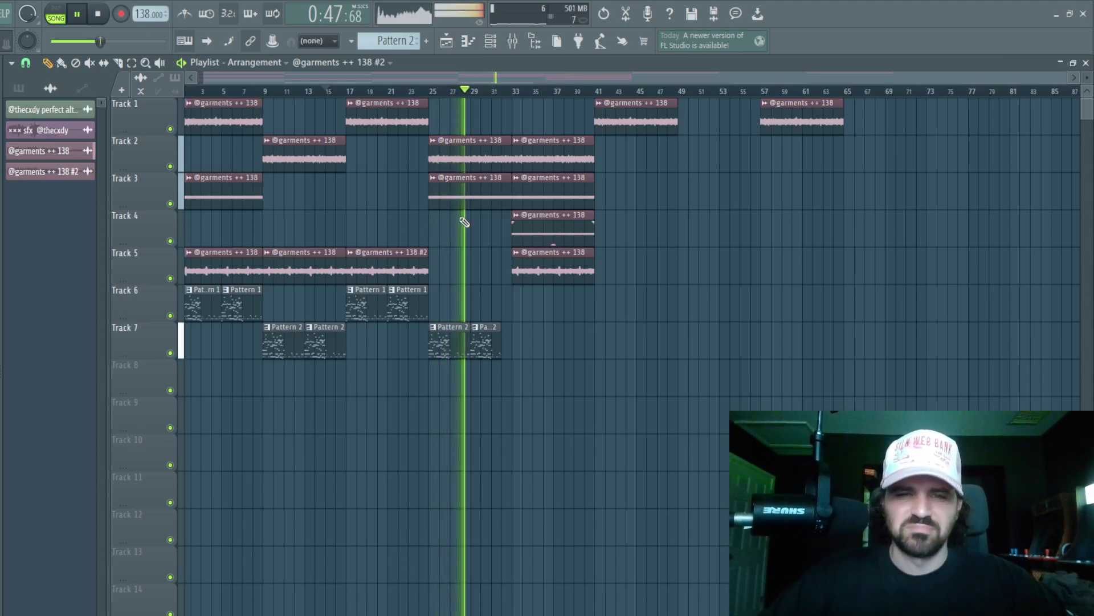
key(ctrl+z)
right_click(480, 198)
key(ctrl+z)
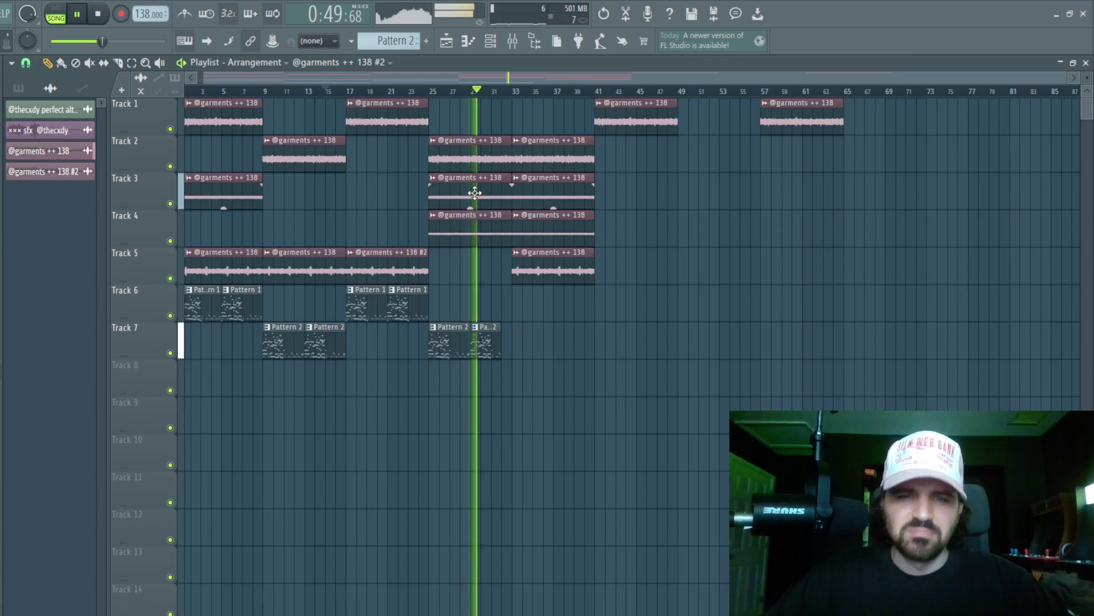
right_click(44, 173)
click(106, 236)
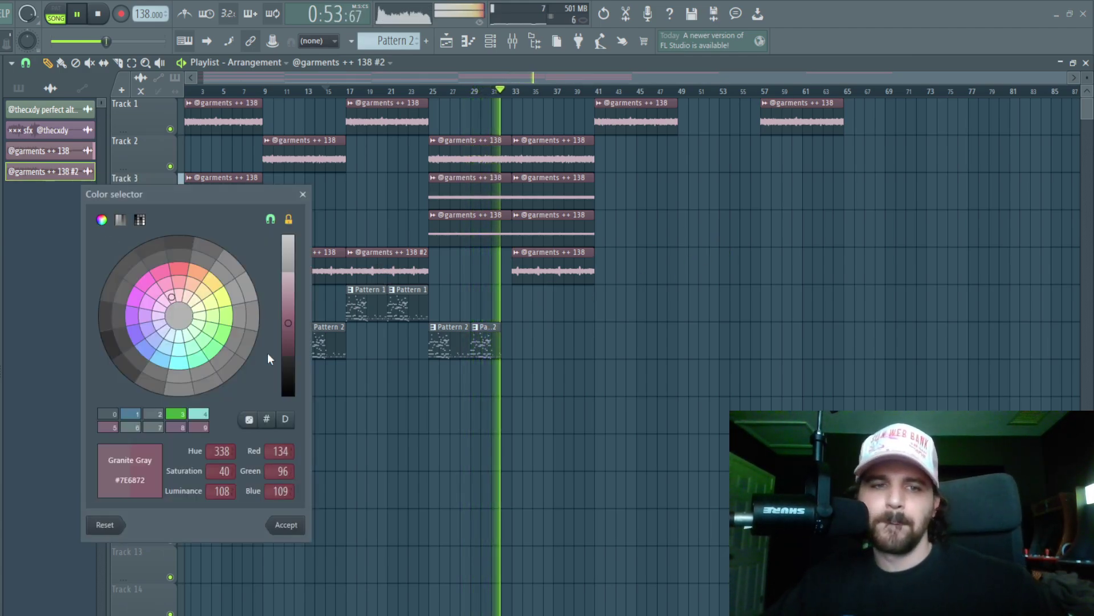
click(296, 524)
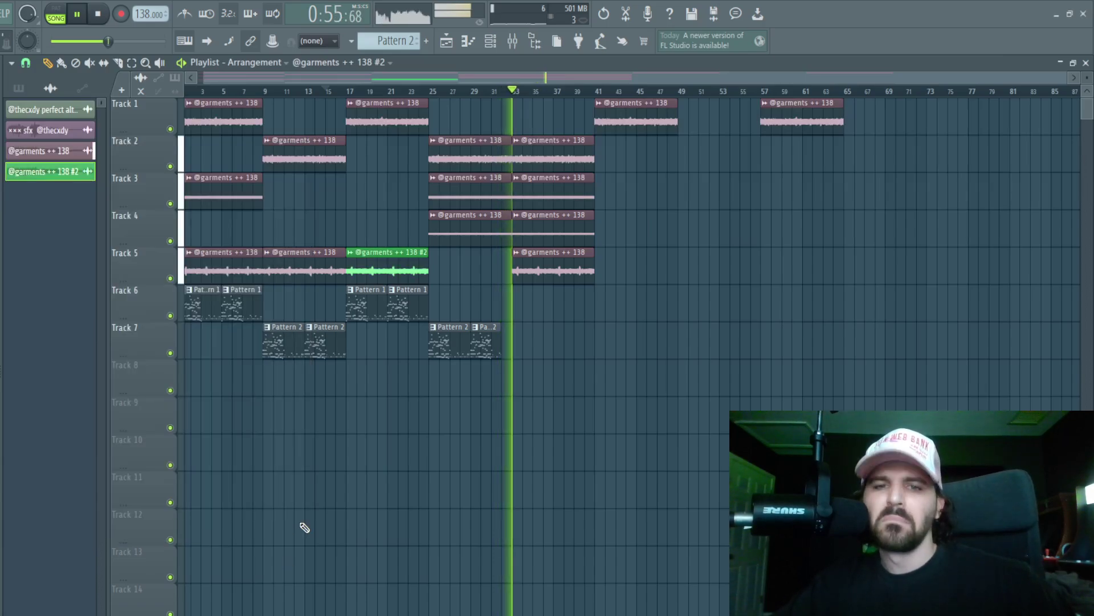
Step: Make the Track 5 loop clip at bar 33 a unique sample and color it blue
click(519, 254)
click(567, 388)
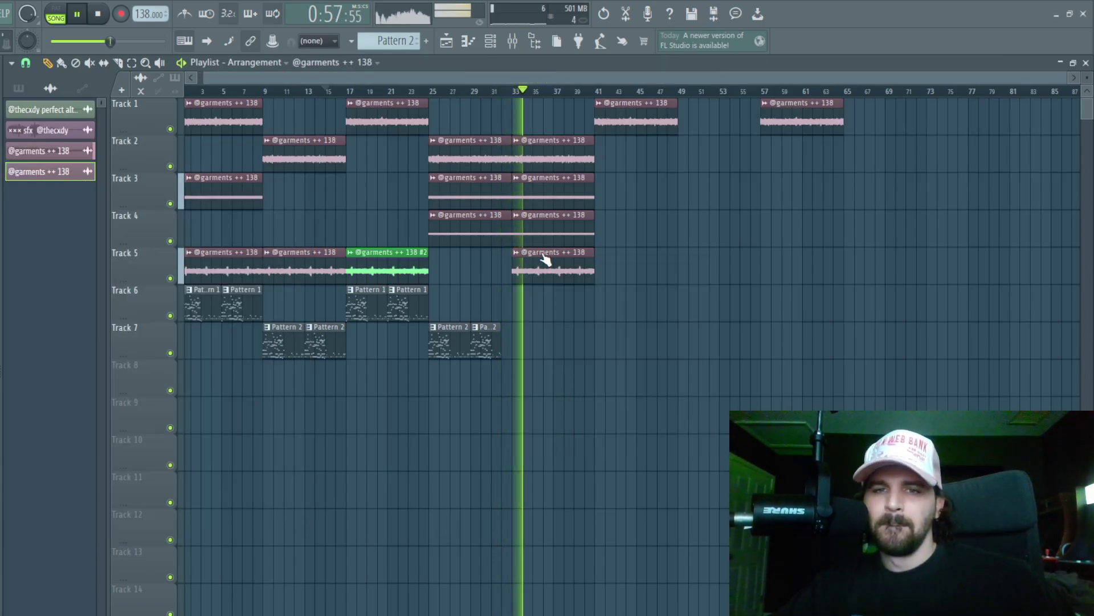
click(469, 264)
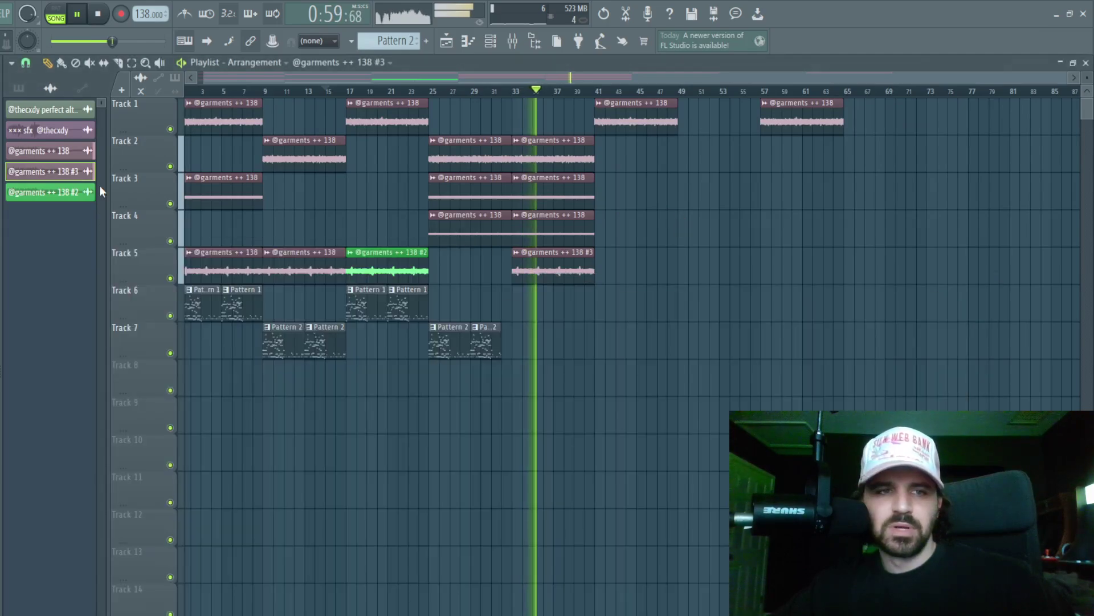
right_click(78, 178)
click(132, 229)
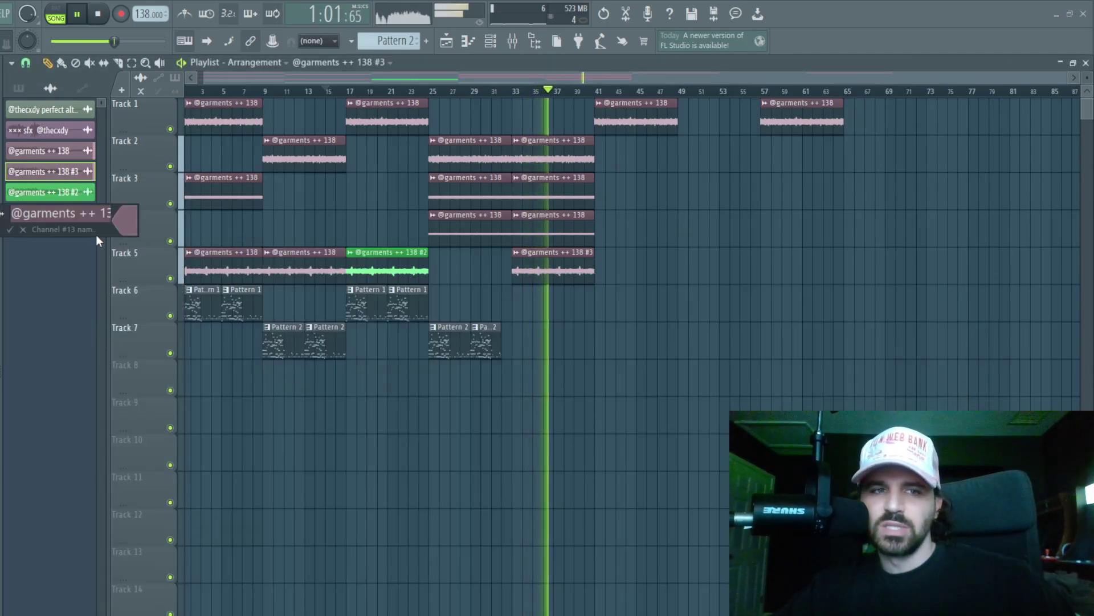
right_click(71, 171)
click(108, 237)
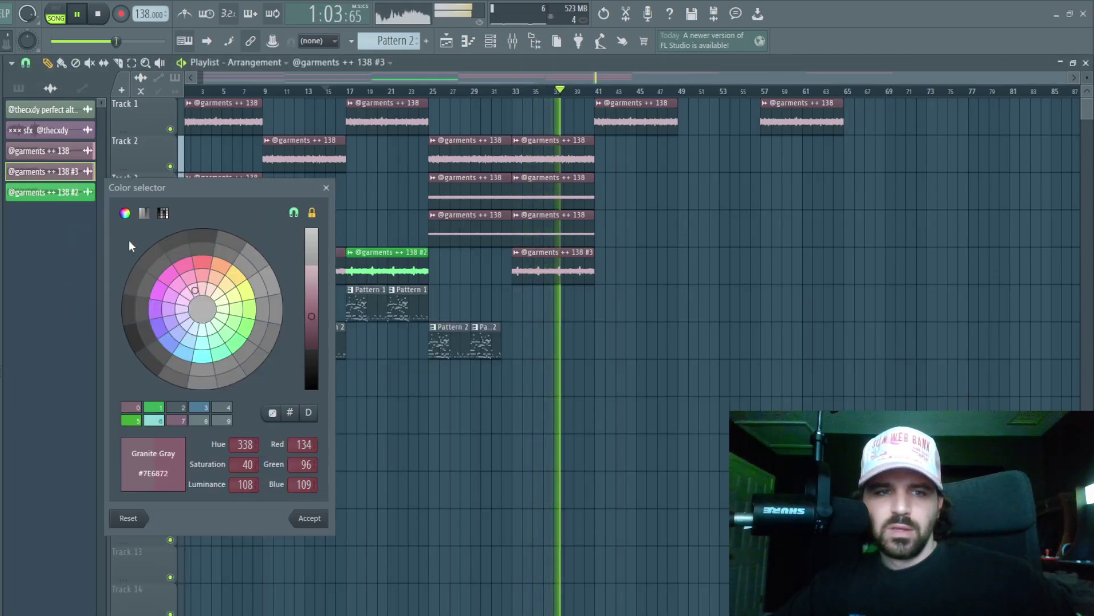
click(307, 519)
Step: Clear the leftover Track 1 clips after bar 41 and duplicate the full bars 1 to 40 arrangement starting at bar 41
click(499, 91)
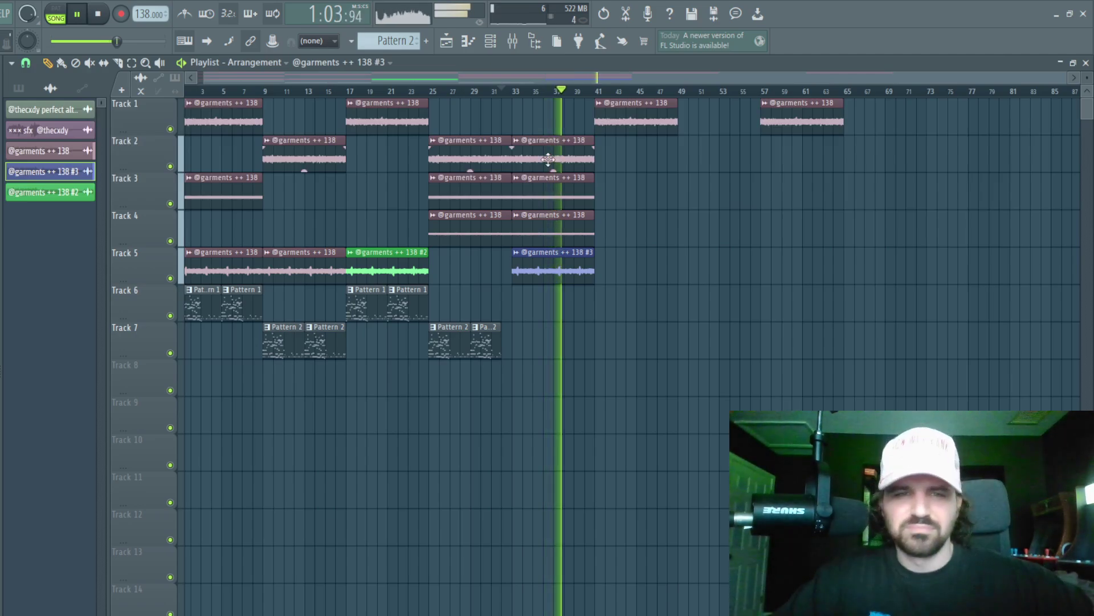
drag(655, 97, 845, 205)
key(Delete)
key(ctrl+z)
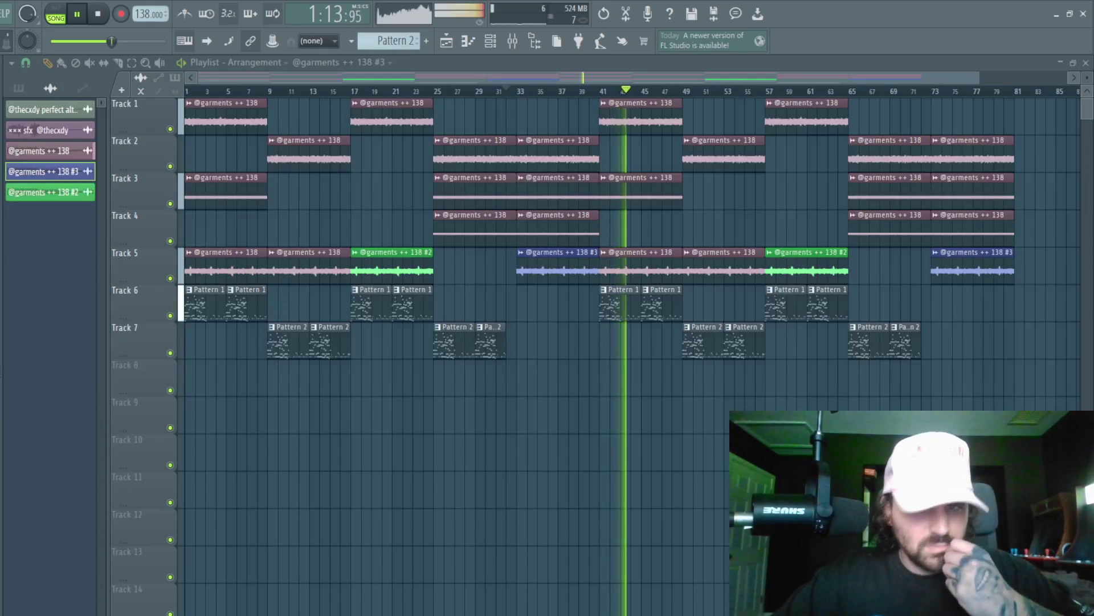
Step: Place the mw3 sfx sample on Track 8 at bars 1, 17, 41 and 57
drag(580, 384, 603, 378)
key(space)
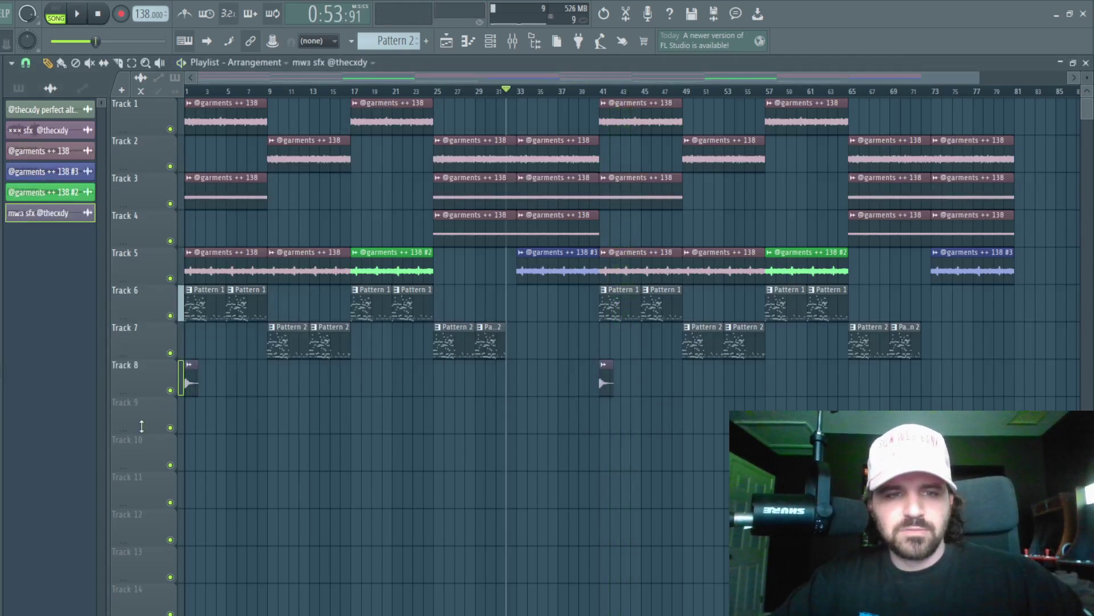
click(275, 386)
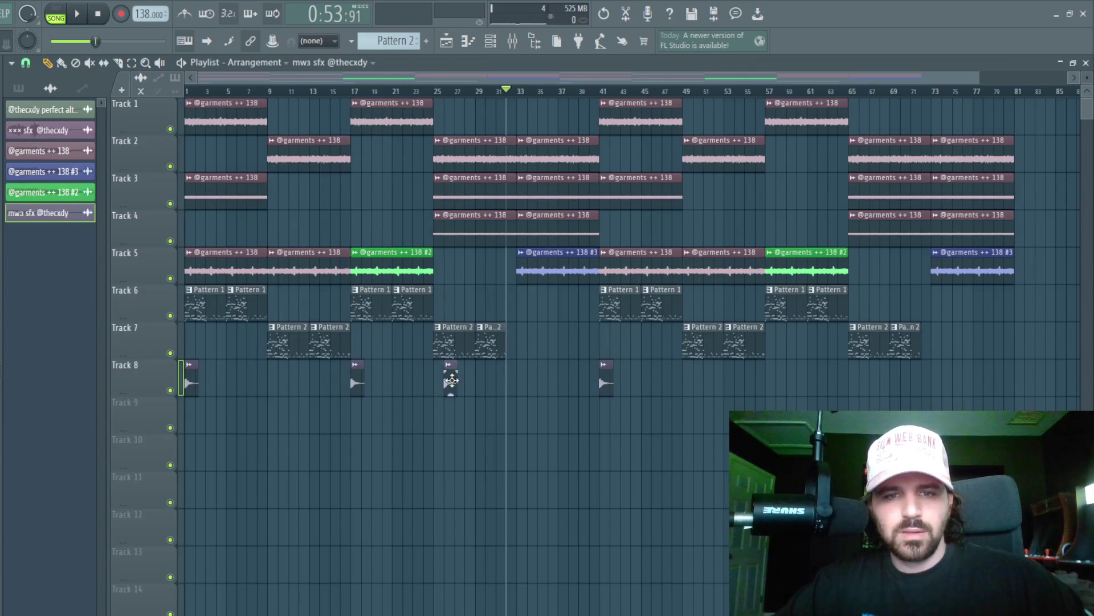
double_click(772, 383)
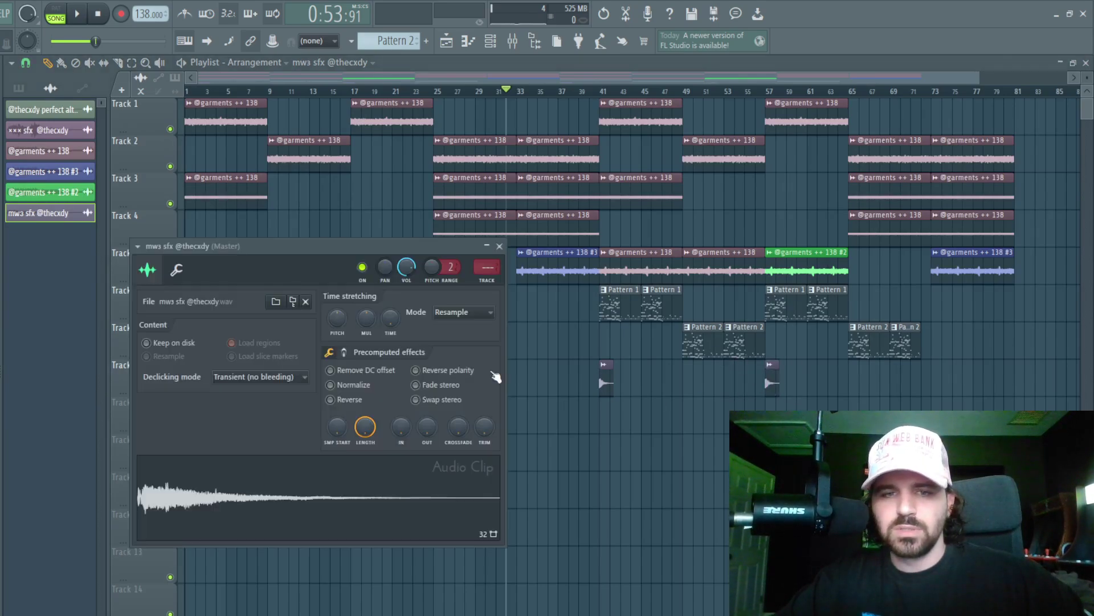
Step: Route the mw3 sfx sample to mixer track 12, play the arrangement from the start, and return to the playlist
click(487, 267)
key(space)
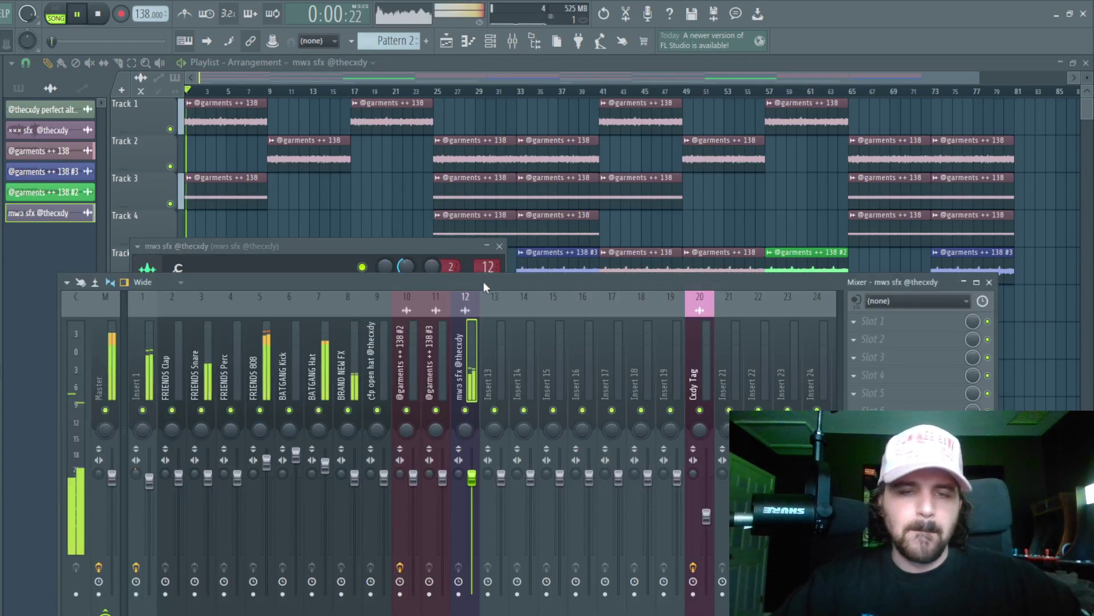
key(F12)
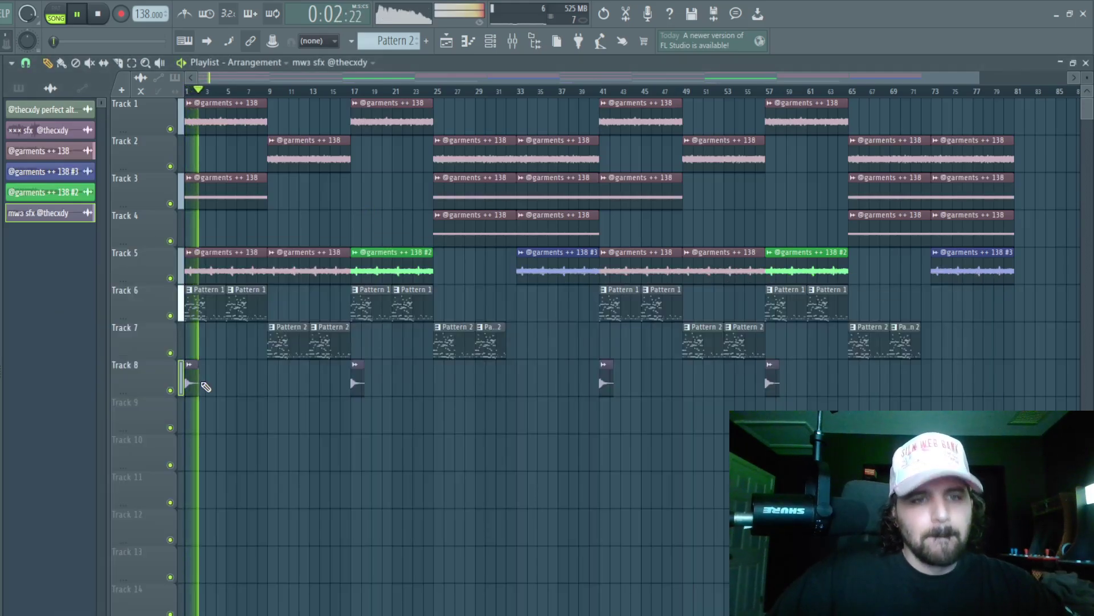
Step: Clear the Pattern 1 clips and mw3 sfx from bars 1 to 8, and give the Track 3 intro loop clip a curved fade-in
key(space)
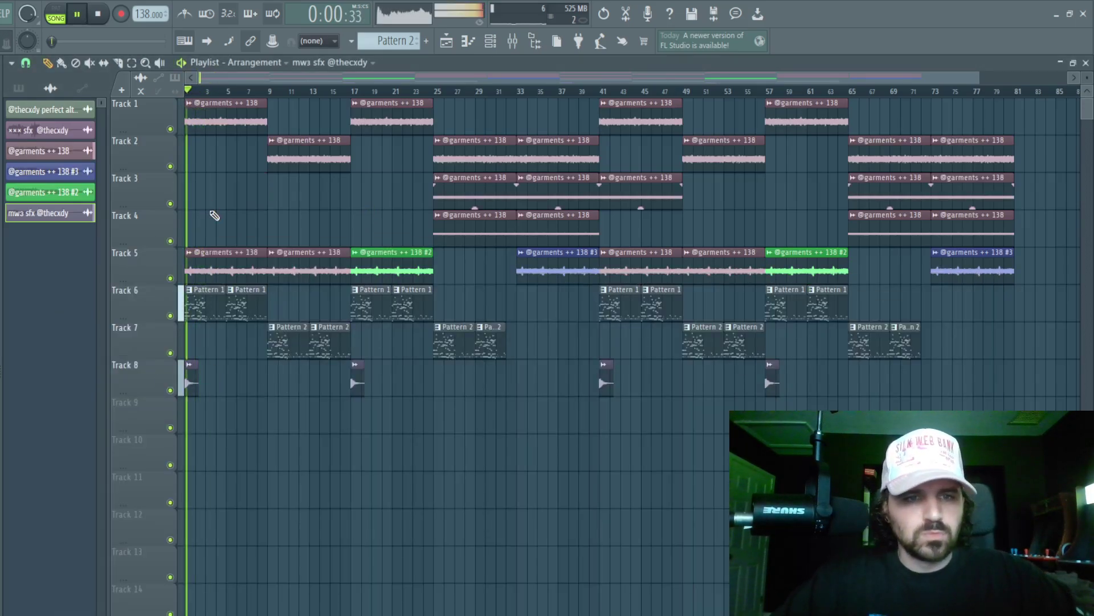
right_click(201, 317)
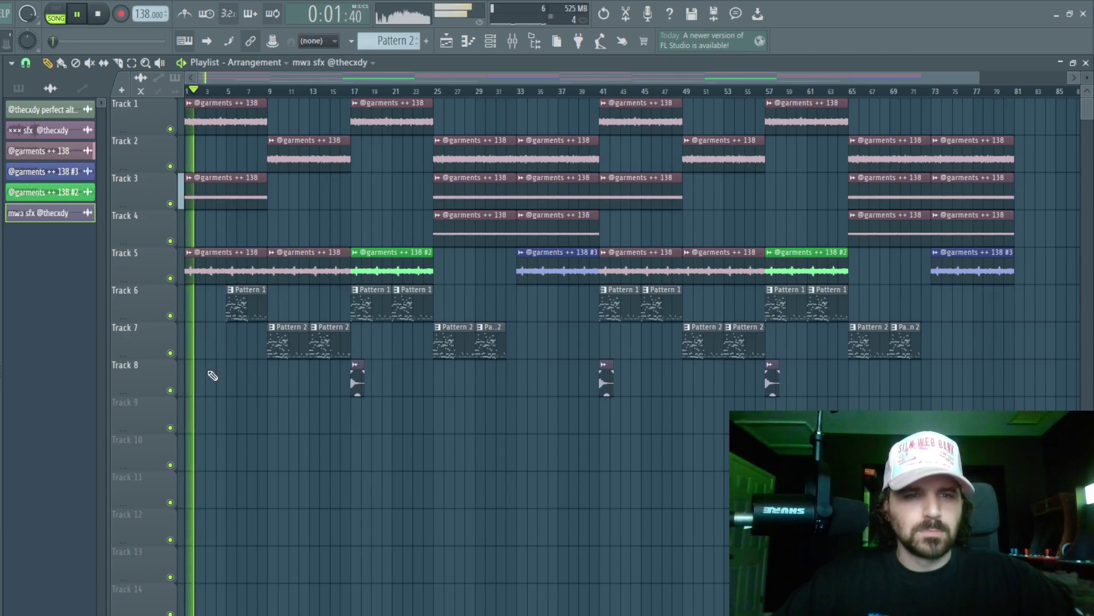
right_click(204, 200)
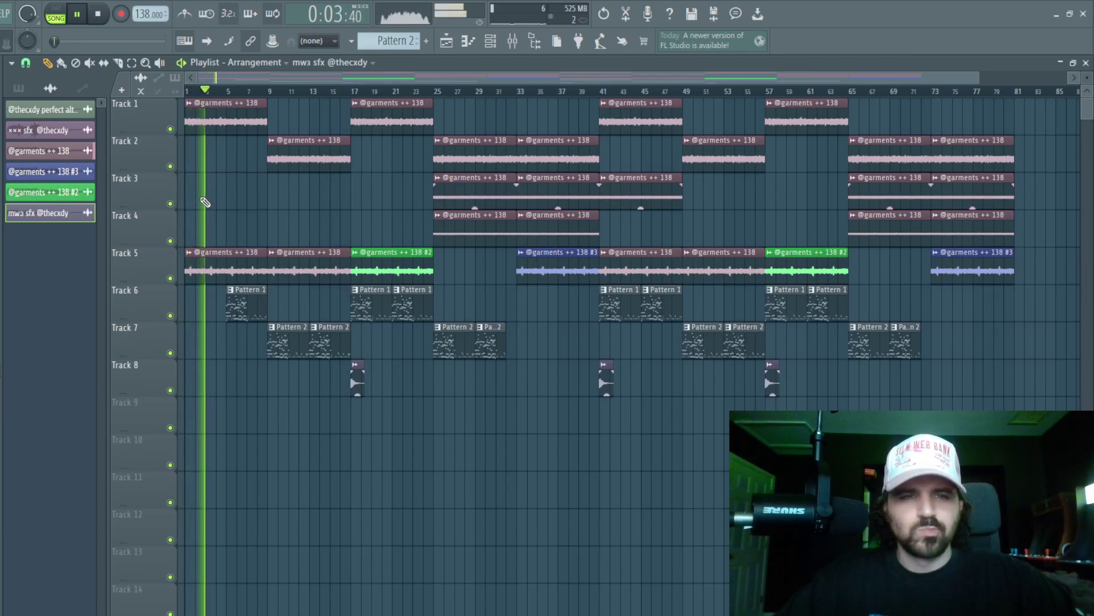
click(204, 200)
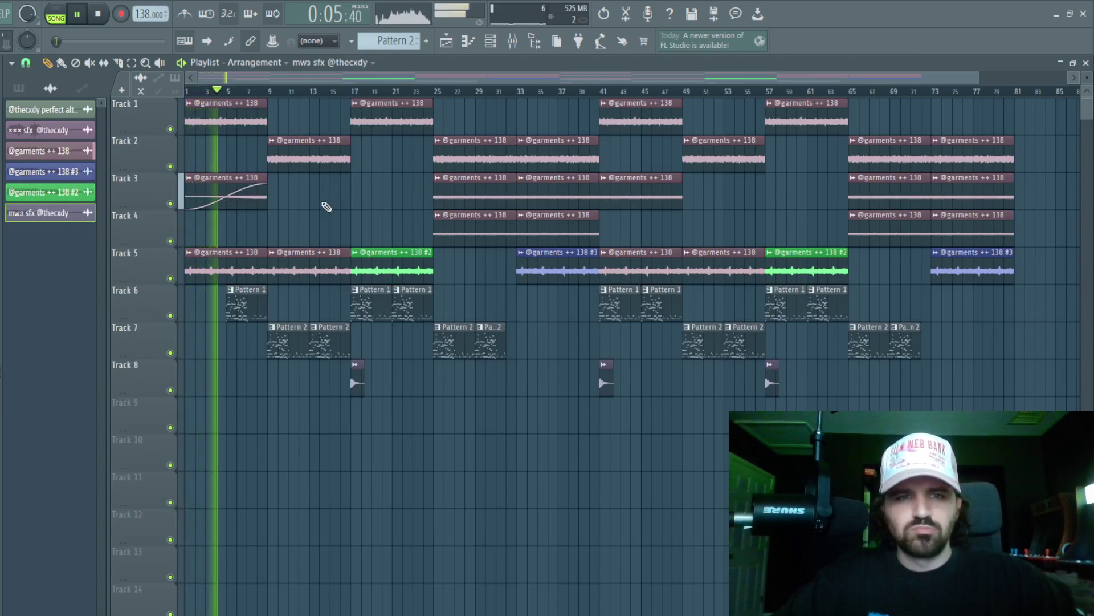
right_click(251, 316)
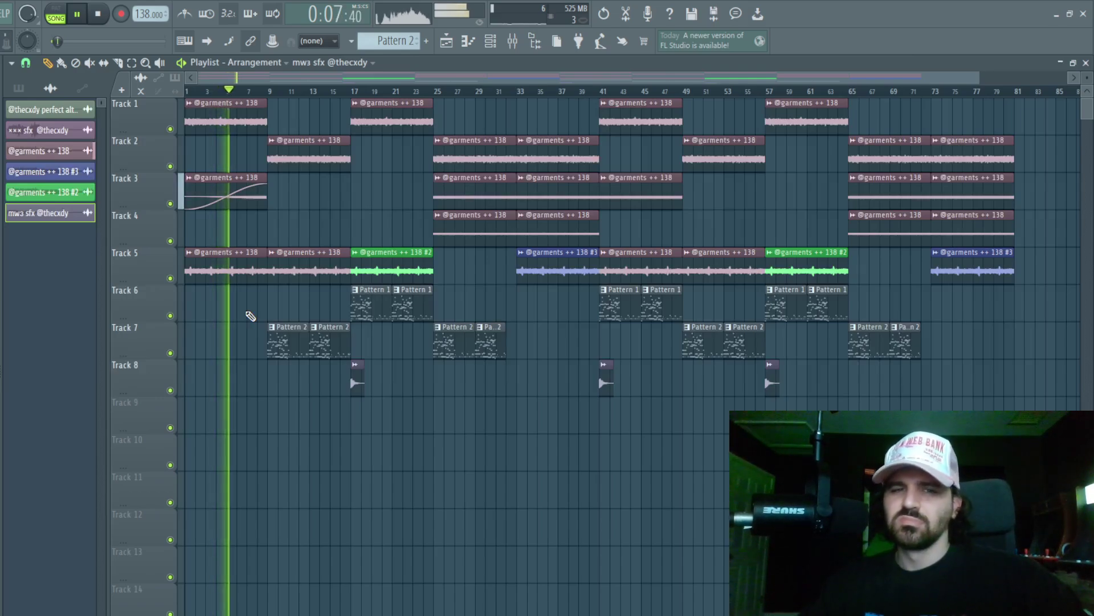
drag(231, 197, 234, 208)
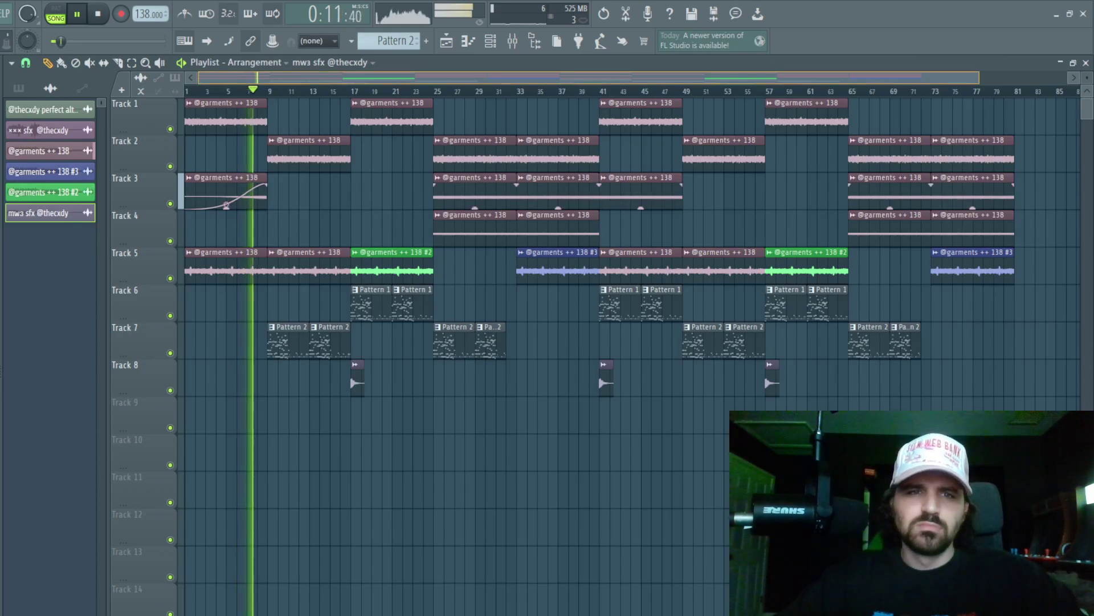
Step: Try shortening the intro loop clips on Tracks 1, 3 and 5 to end just before bar 9, and restore their length
scroll(319, 77, up, 4)
click(401, 278)
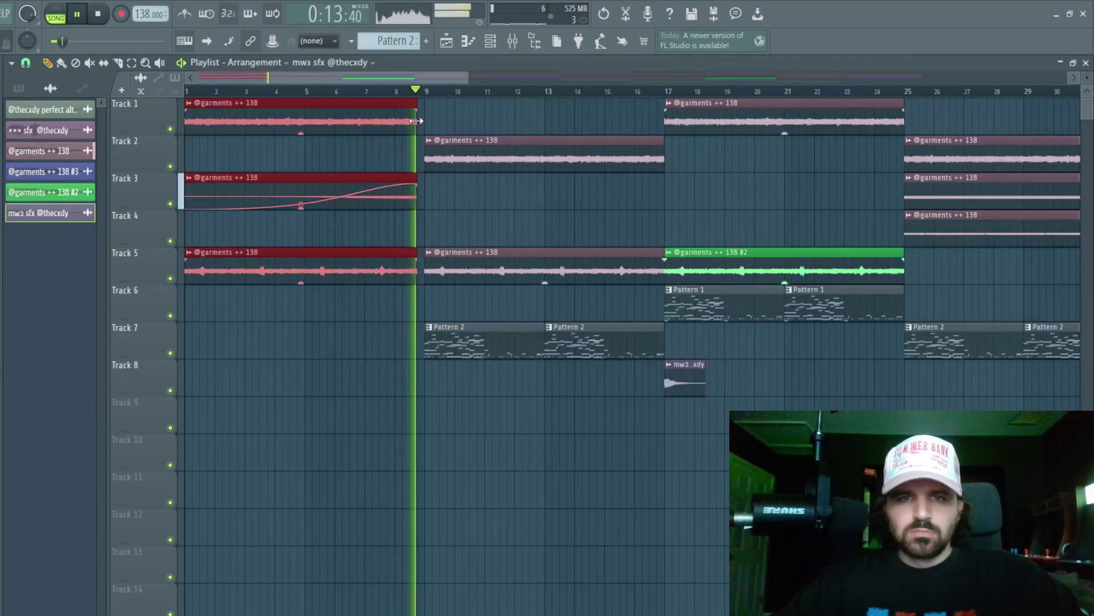
drag(425, 120, 416, 121)
click(450, 139)
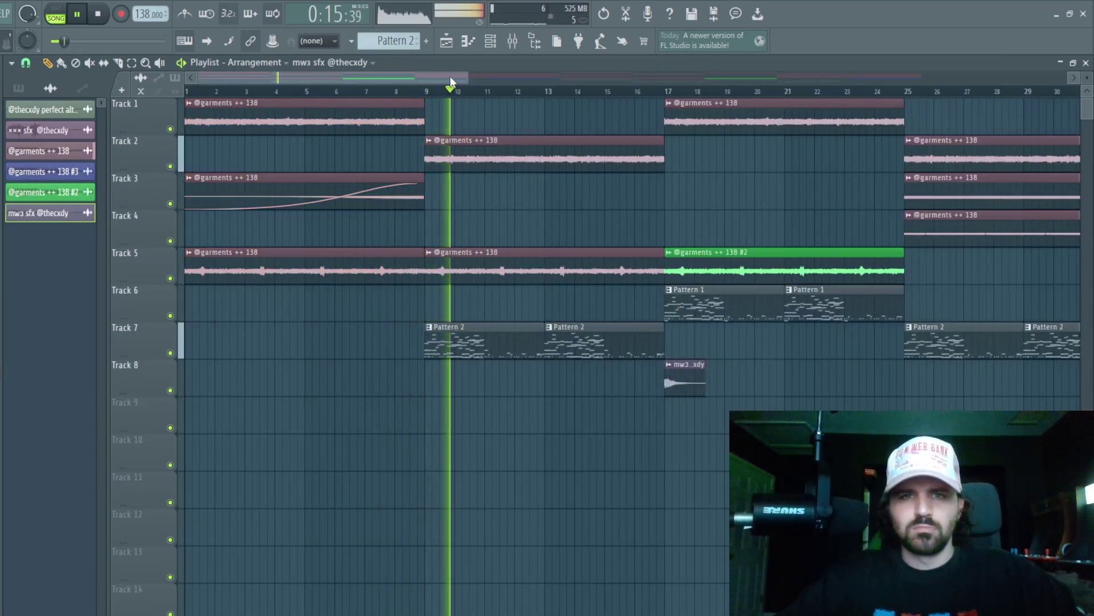
Step: Swap the first two loop clips between Tracks 1 and 2, putting the bar 1 clip on Track 2 and the bar 9 clip on Track 1
scroll(450, 134, down, 1)
key(space)
drag(434, 139, 411, 115)
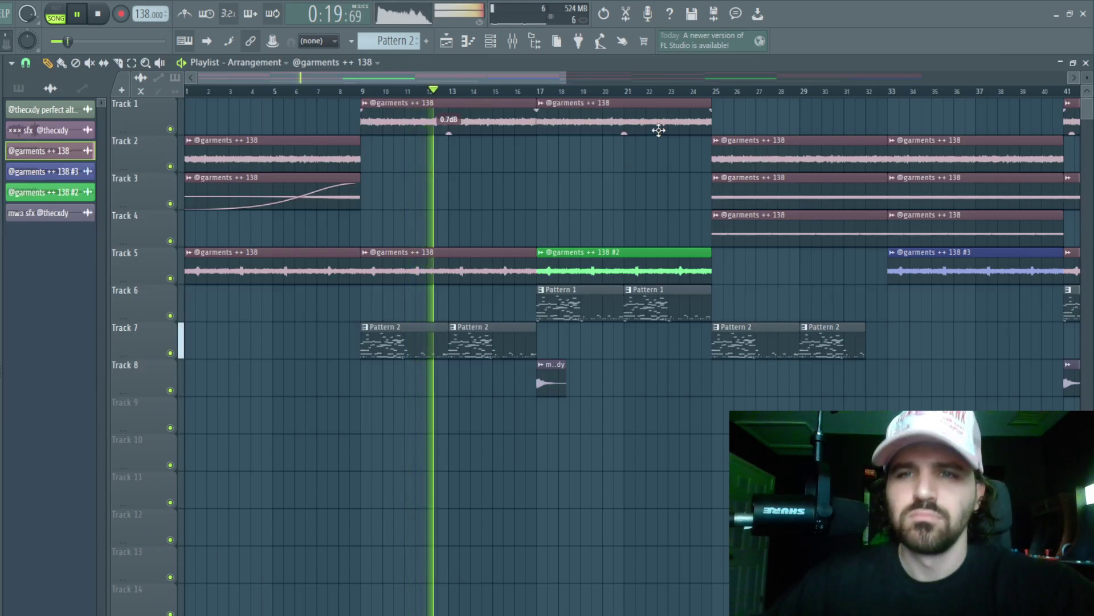
Step: Delete all clips from bar 41 onward on Tracks 1 to 8
scroll(660, 127, down, 3)
scroll(601, 371, down, 2)
drag(550, 430, 917, 97)
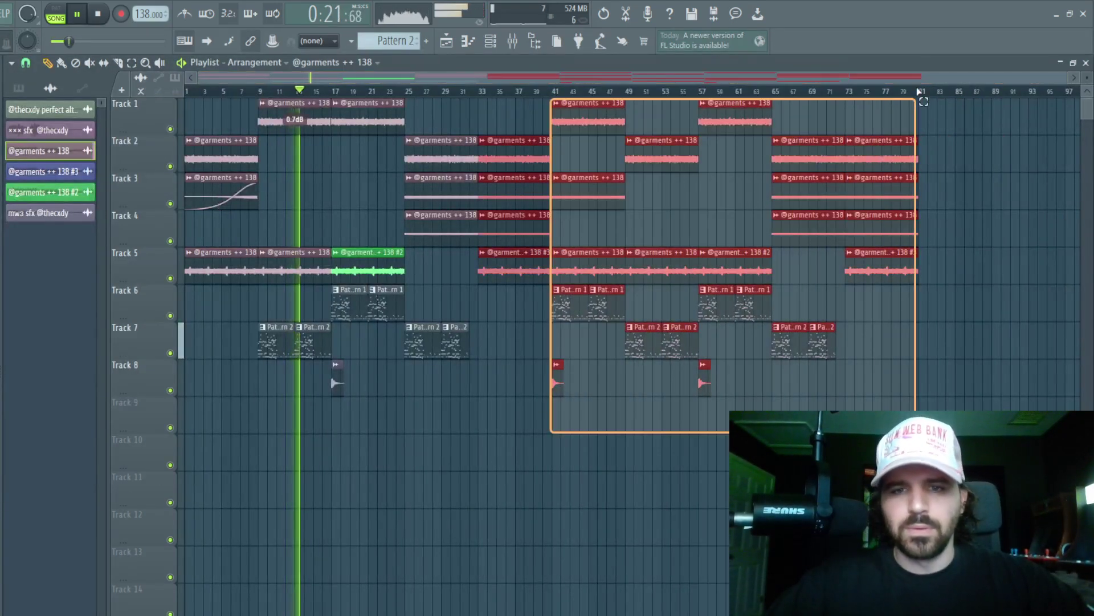
drag(988, 360, 551, 98)
key(Delete)
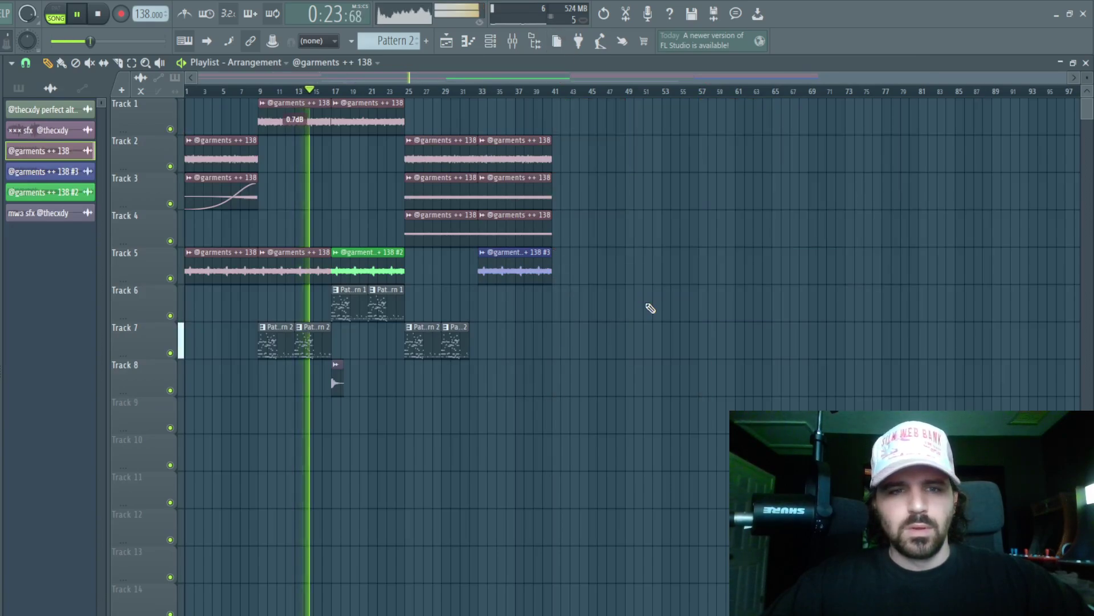
Step: Move the bar 33 loop clips on Tracks 2 to 5 to bar 41 and repeat the two Pattern 1 clips on Track 6 from bar 33
drag(419, 312, 614, 114)
key(ctrl+b)
right_click(518, 215)
right_click(521, 262)
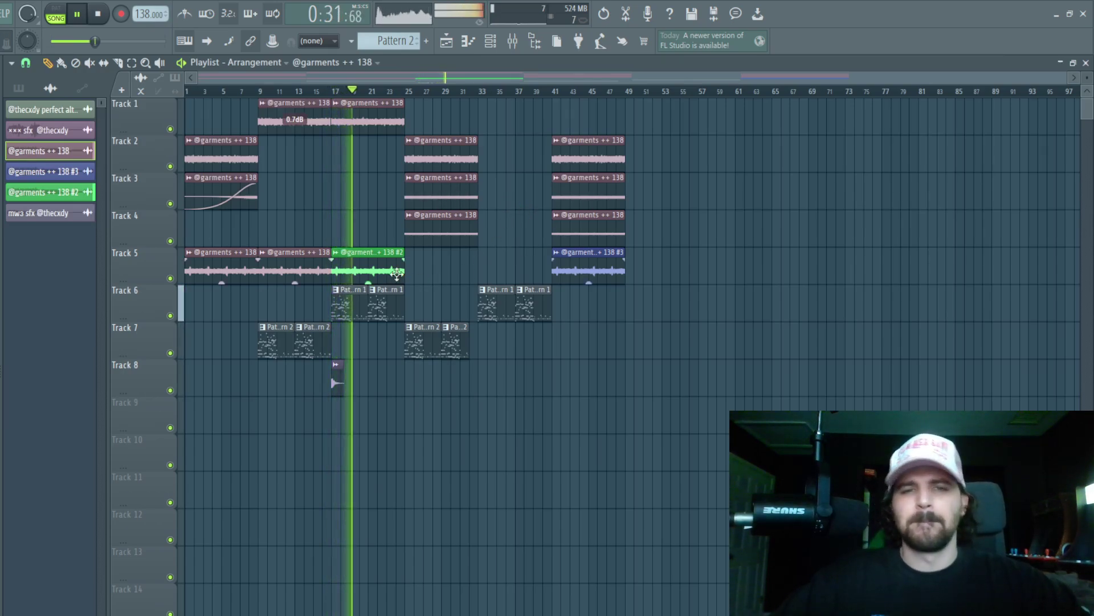
Step: Set the garments ++ 138 #2 clip's gain to 1.1 dB and copy the mw3 sfx clip to bar 33 on Track 8
mouse_move(439, 216)
mouse_down()
mouse_move(360, 225)
mouse_move(364, 171)
mouse_move(425, 171)
mouse_move(354, 166)
mouse_move(383, 274)
mouse_up()
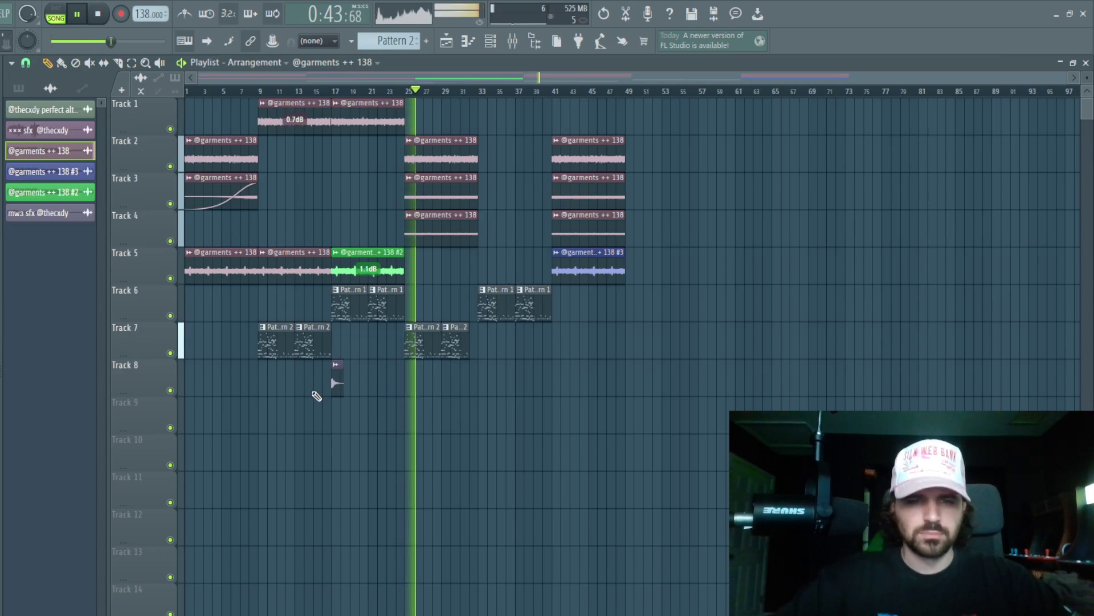
drag(338, 389, 485, 381)
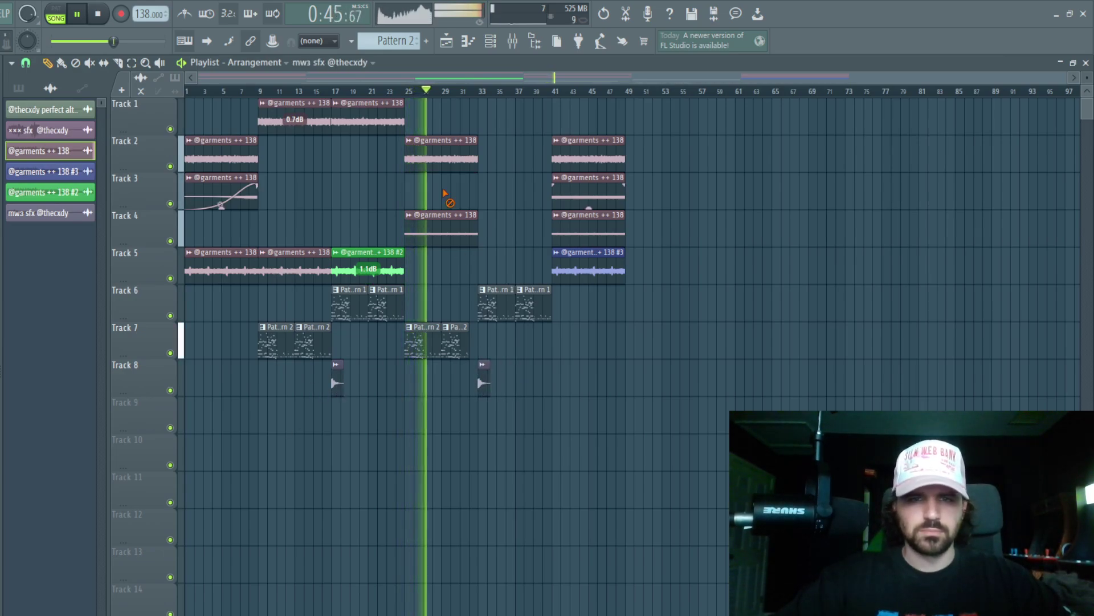
Step: Delete the Track 4 loop clip at bar 25 and place a garments ++ 138 #2 clip at bar 25 on Track 5
right_click(462, 216)
click(419, 269)
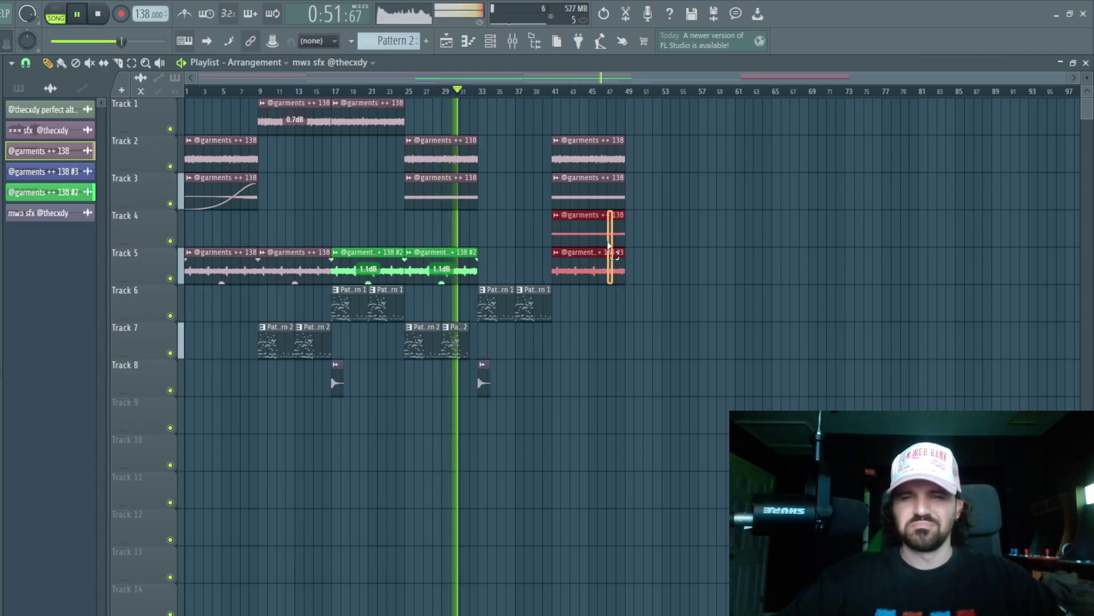
Step: Fill the gap before bar 41 with garments ++ 138 clips on Tracks 2 and 4 and a #2 clip on Track 5
drag(494, 244, 447, 98)
key(ctrl+alt+z)
key(ctrl+alt+z)
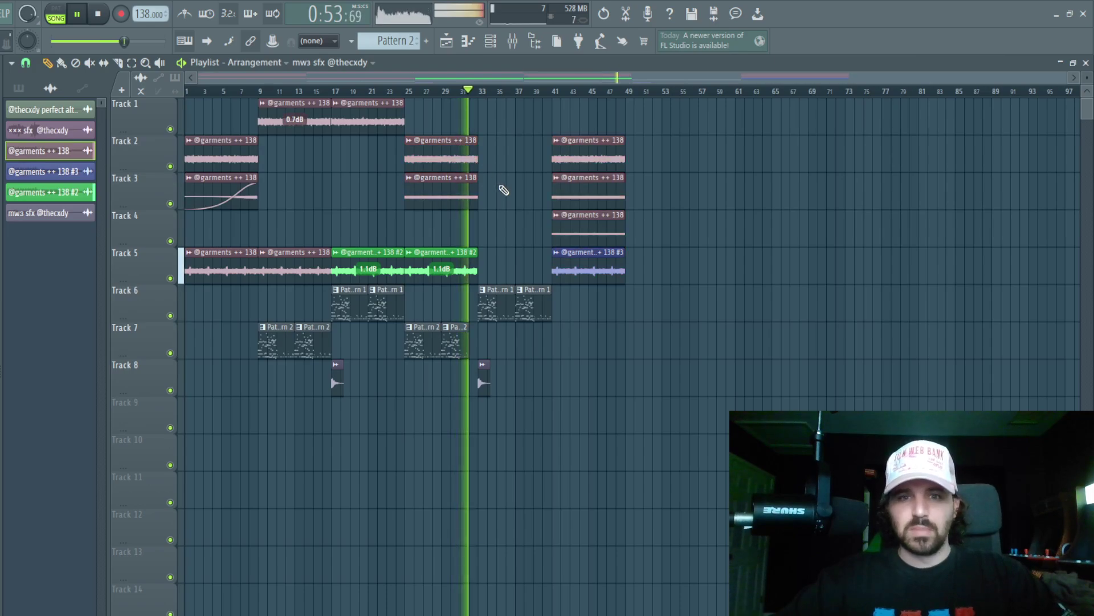
key(ctrl+shift+z)
key(ctrl+shift+z)
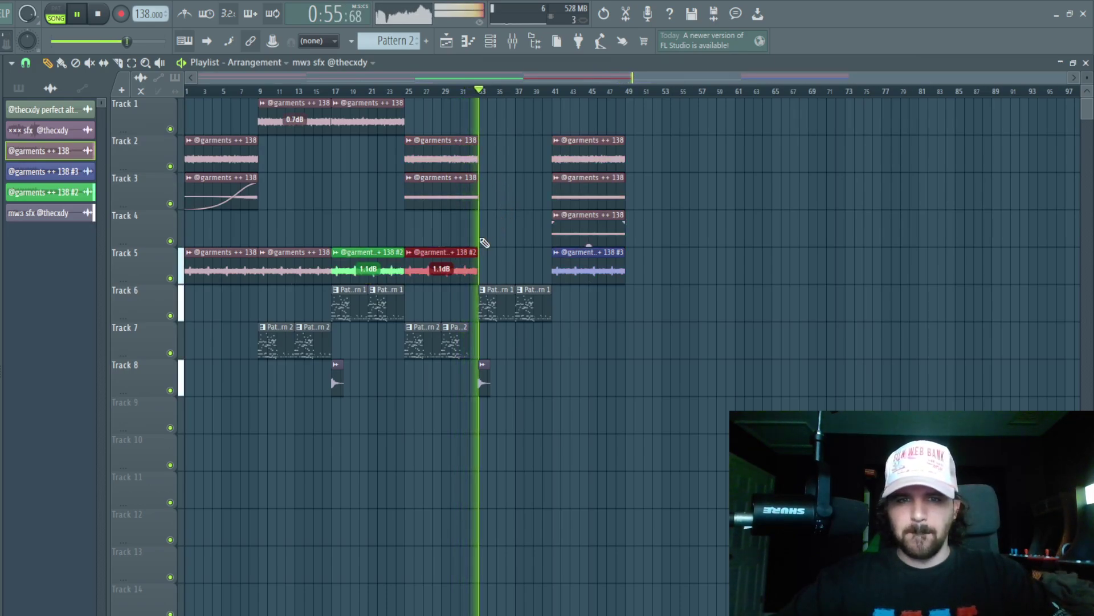
key(ctrl+shift+z)
key(ctrl+shift+z)
key(ctrl+shift+z)
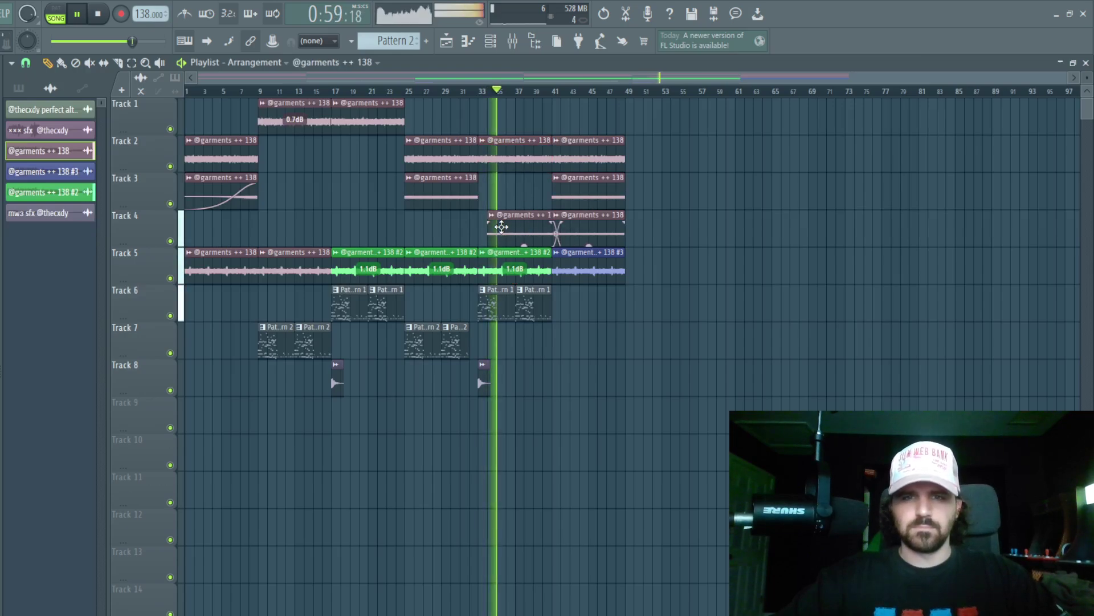
Step: Give the Track 3 loop clip at bar 41 a curved fade-in and delete the Track 4 clip at bar 41
key(ctrl+shift+z)
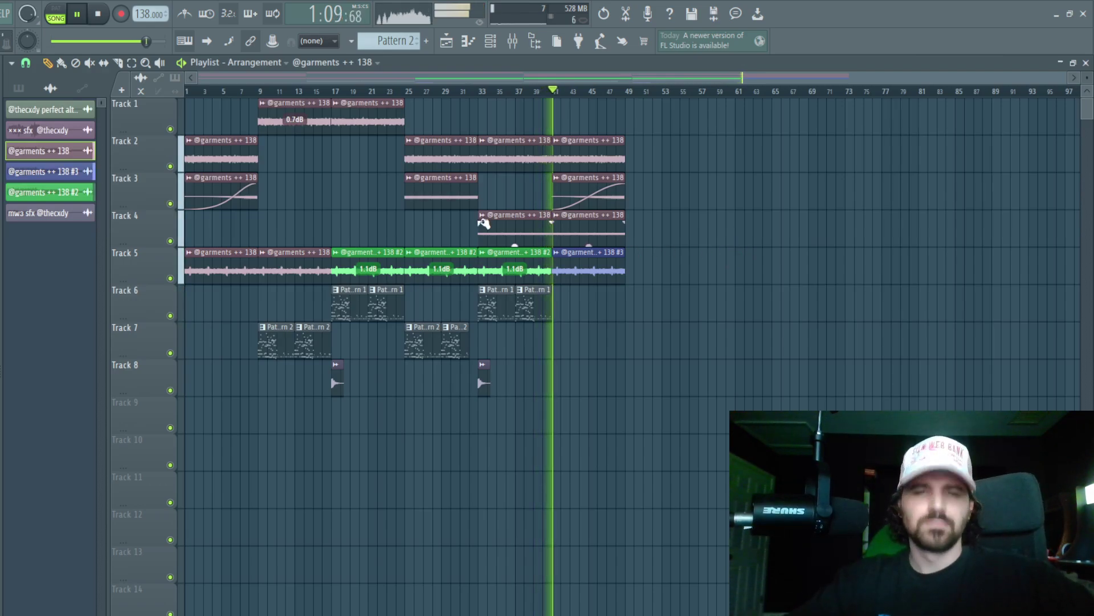
right_click(590, 221)
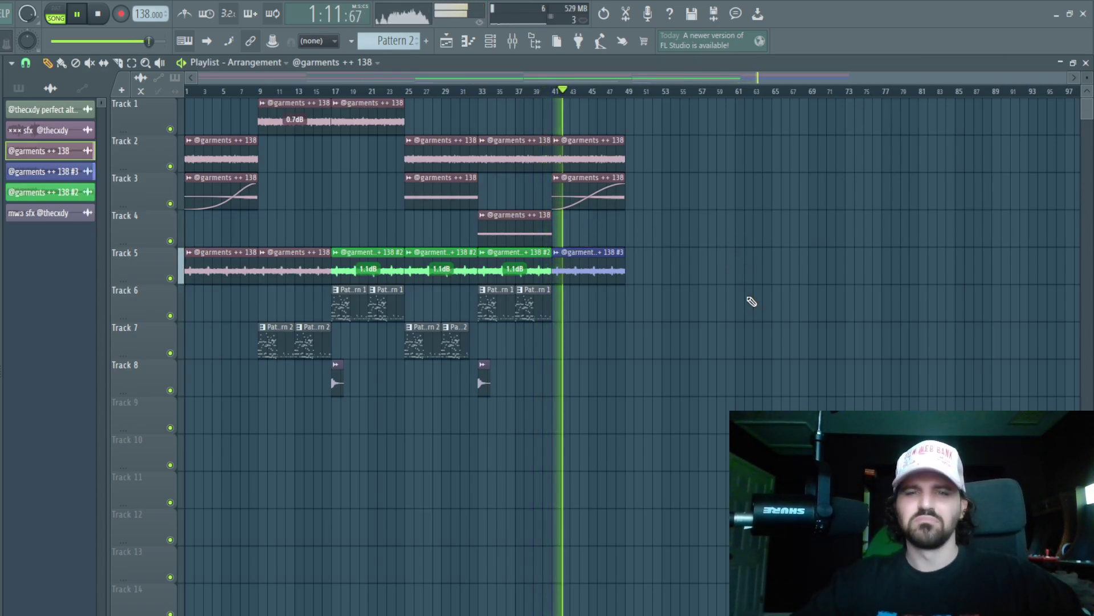
Step: Duplicate all clips from bars 9 to 48 on Tracks 1 to 8 so the copies start at bar 49
drag(741, 433, 281, 97)
key(ctrl+b)
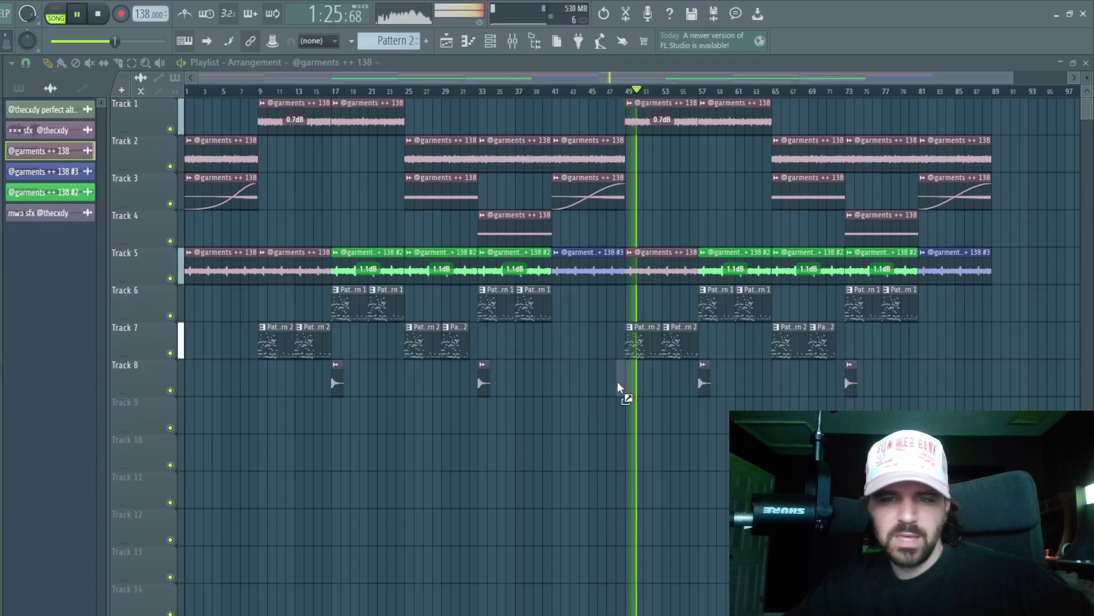
Step: Add the riser sound effect to Track 9 leading into bar 49, copy it to lead into bar 9, and audition the first transition
drag(617, 383, 622, 415)
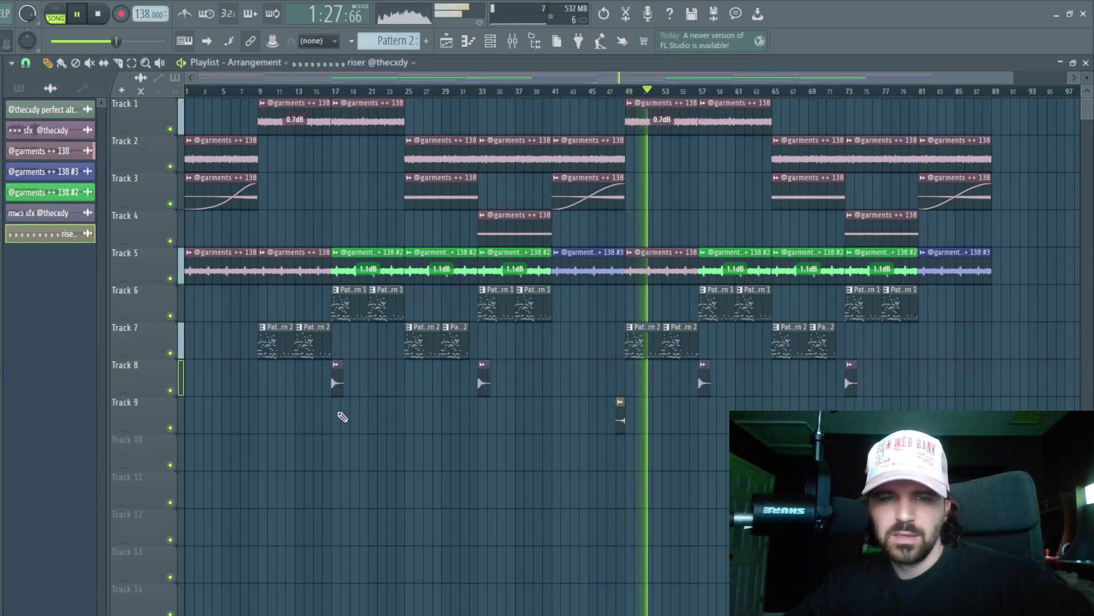
click(257, 418)
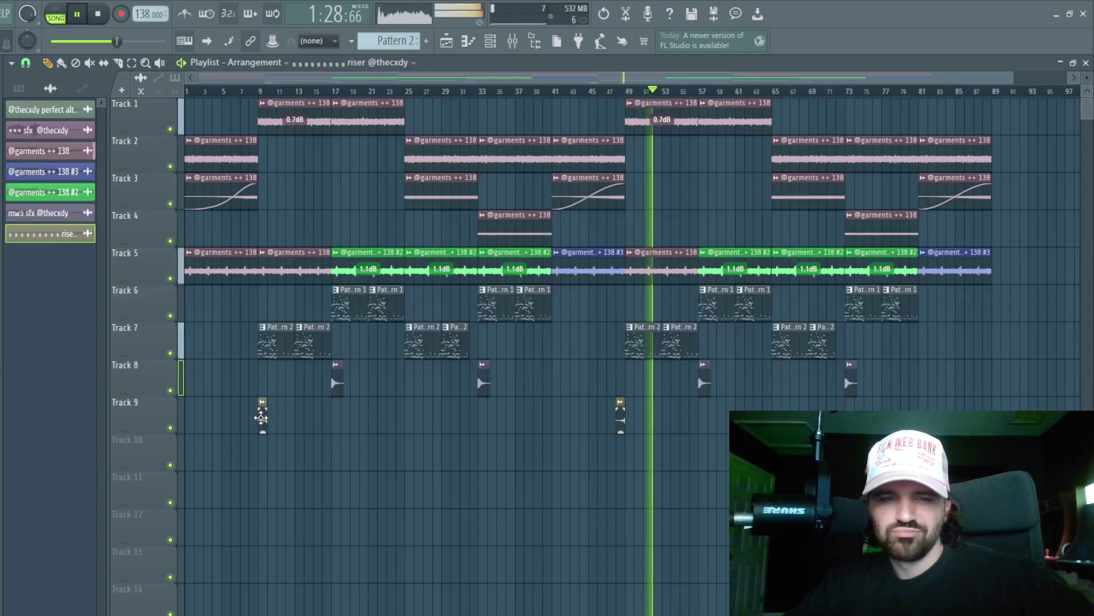
click(241, 91)
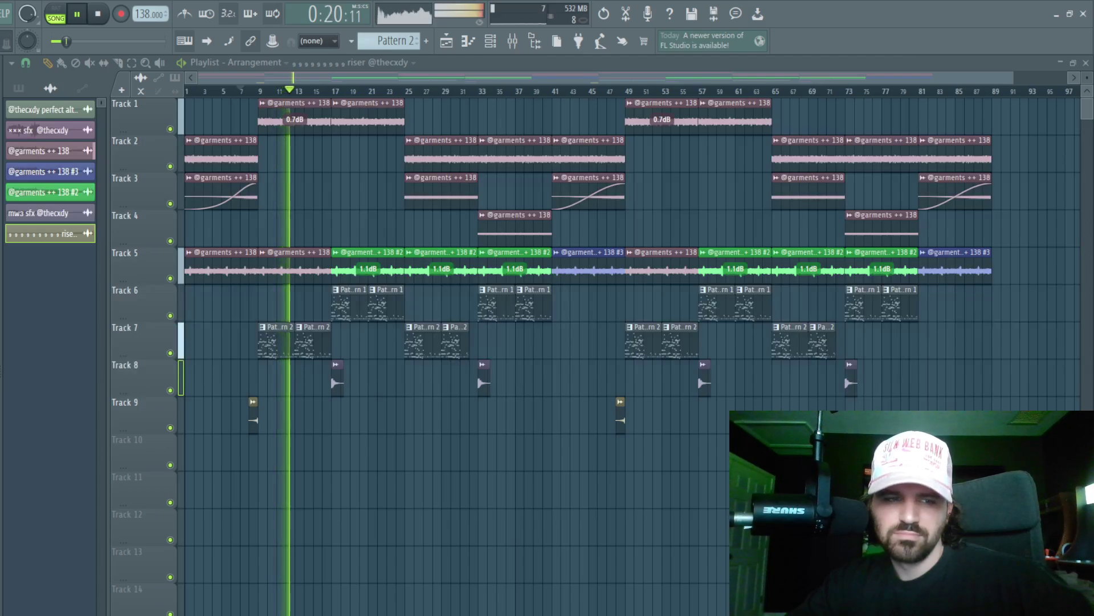
key(space)
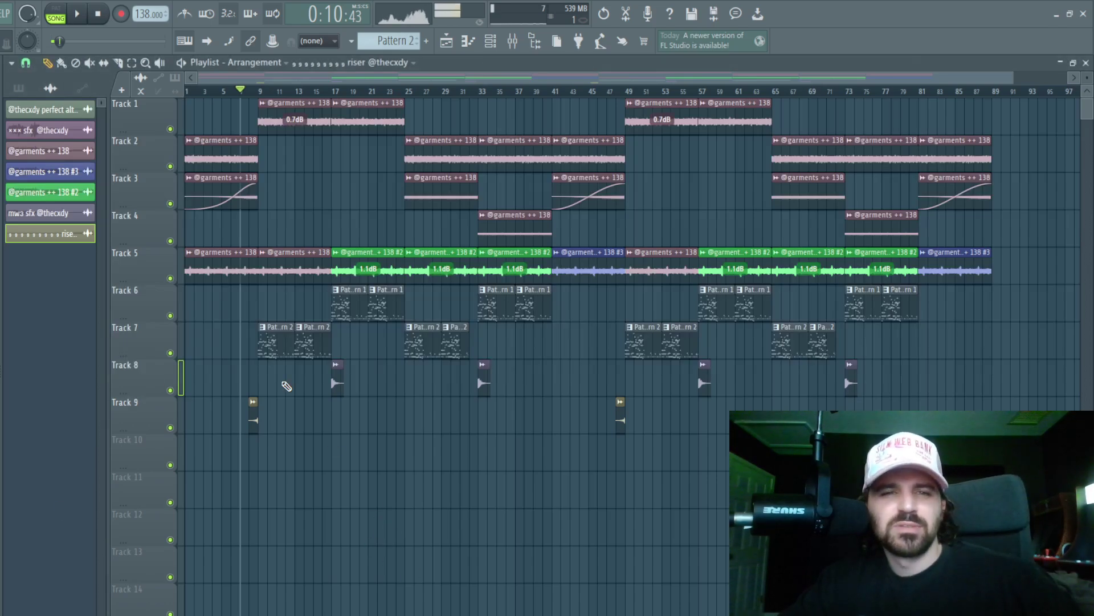
scroll(265, 114, up, 5)
key(space)
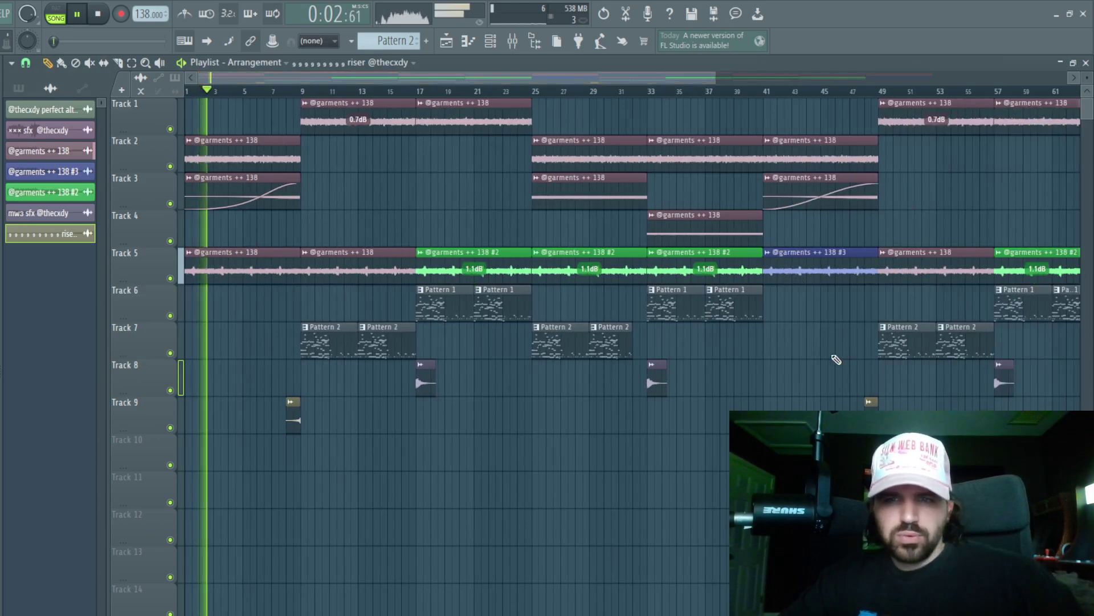
key(space)
drag(43, 192, 212, 299)
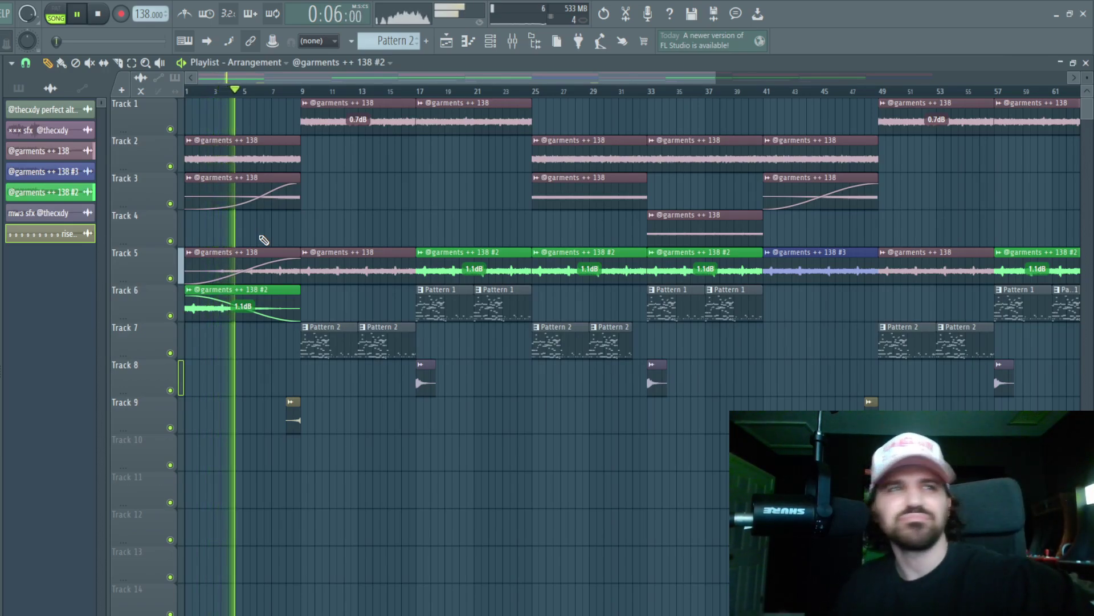
scroll(462, 260, up, 3)
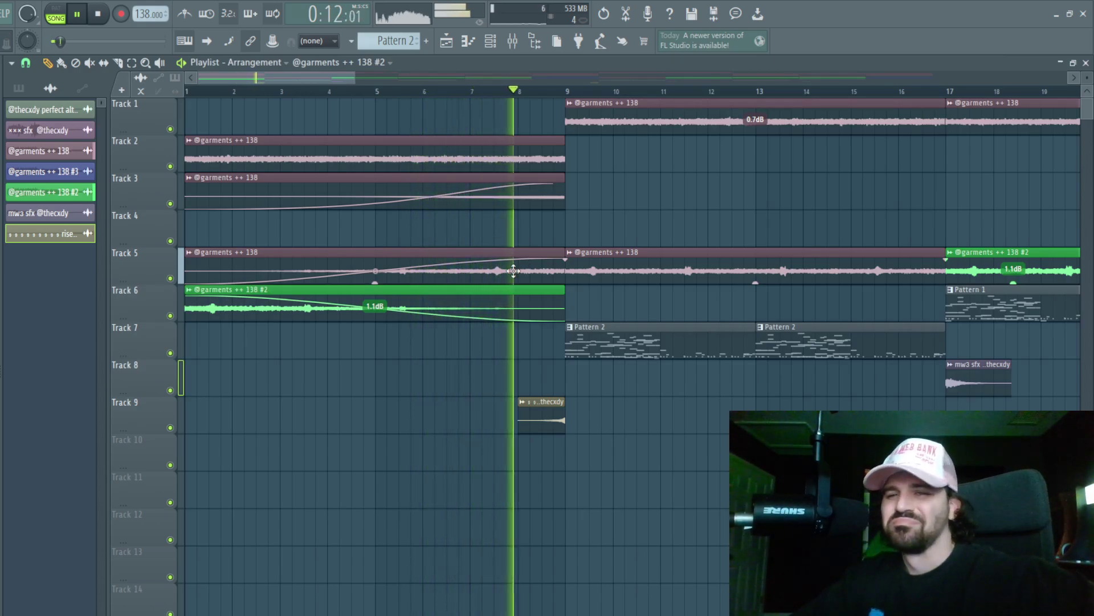
right_click(541, 191)
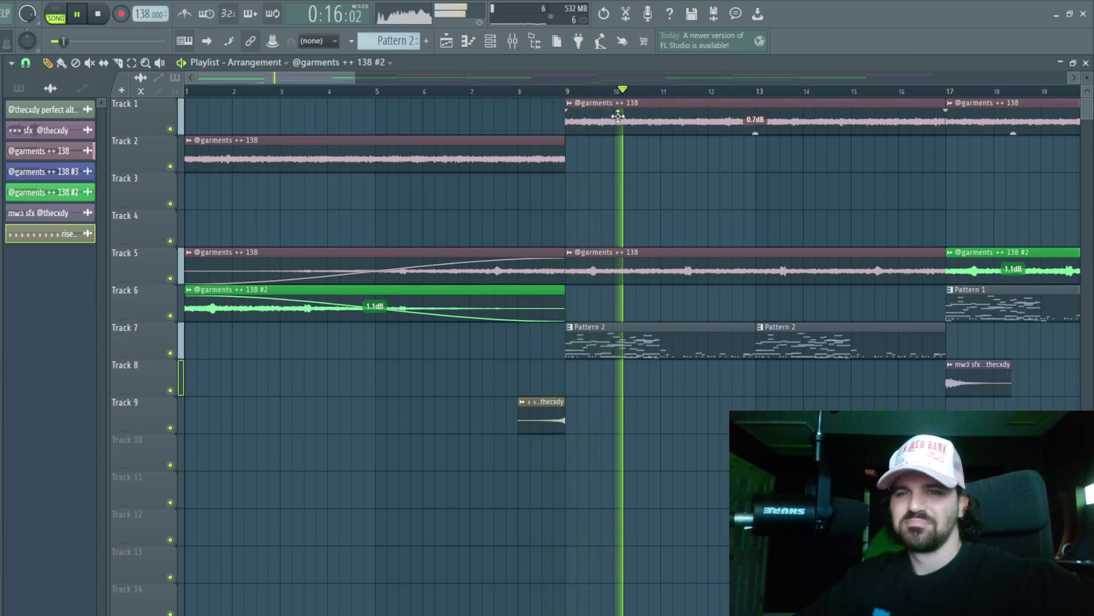
scroll(618, 117, down, 3)
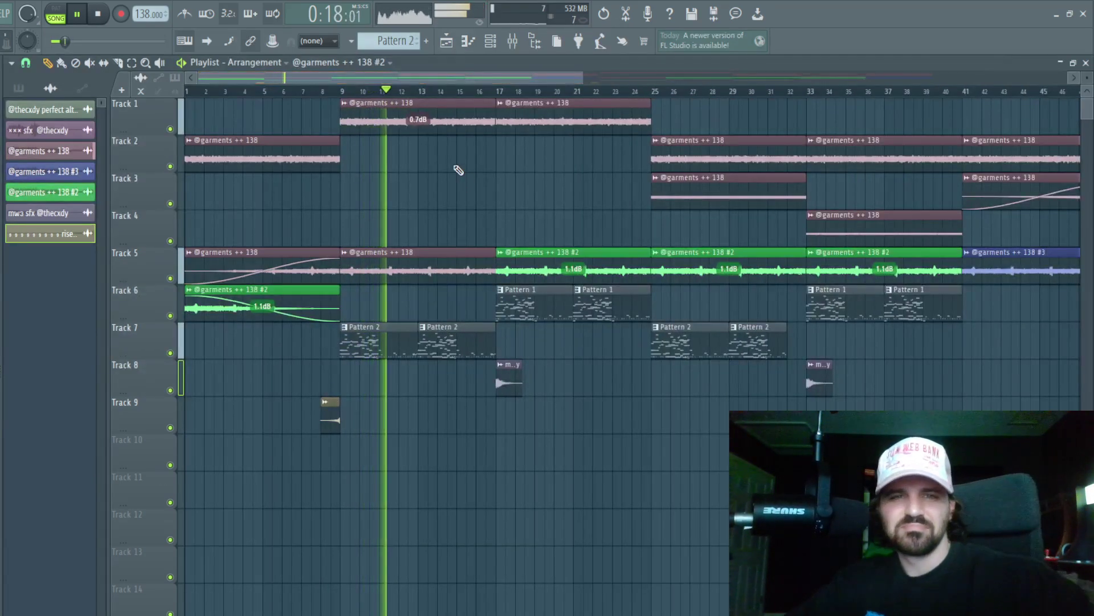
Step: Clear all BATGANG Kick steps from Pattern 2 in the channel rack
click(490, 41)
scroll(397, 36, down, 1)
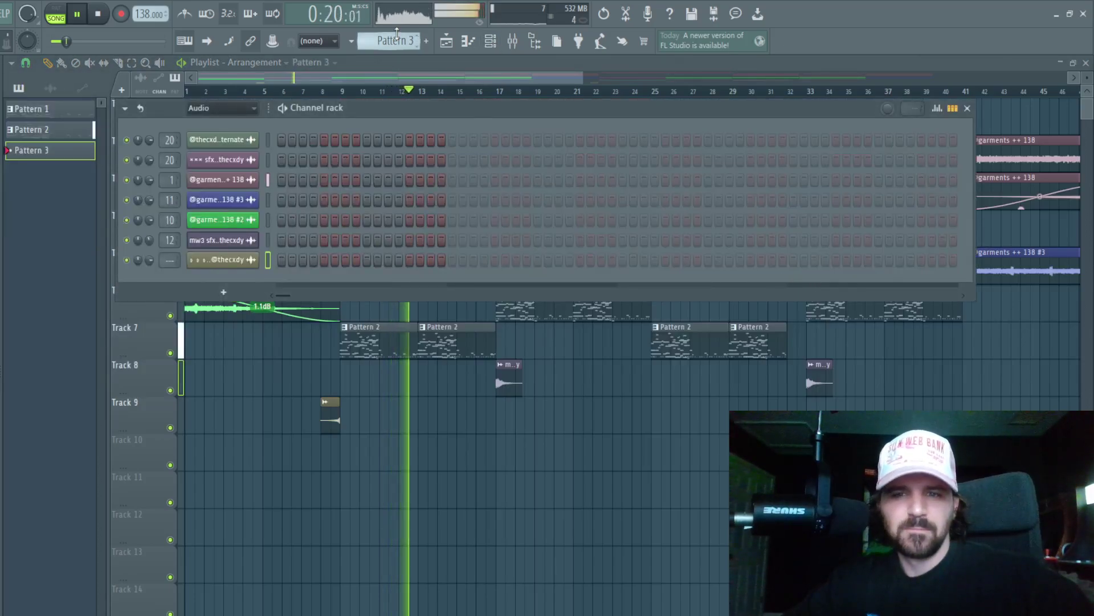
scroll(397, 35, up, 1)
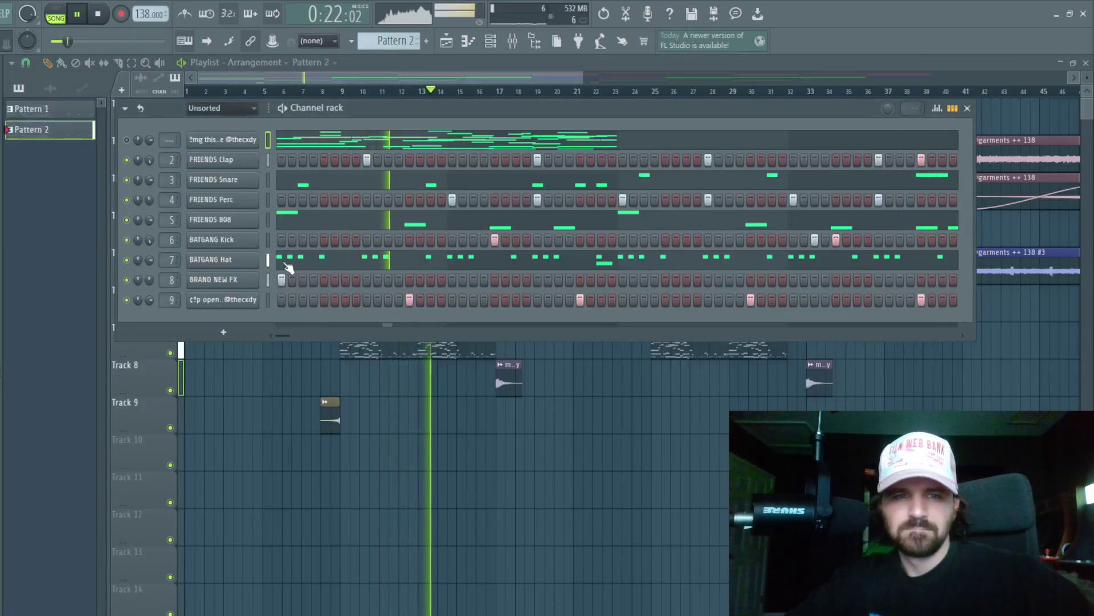
click(269, 238)
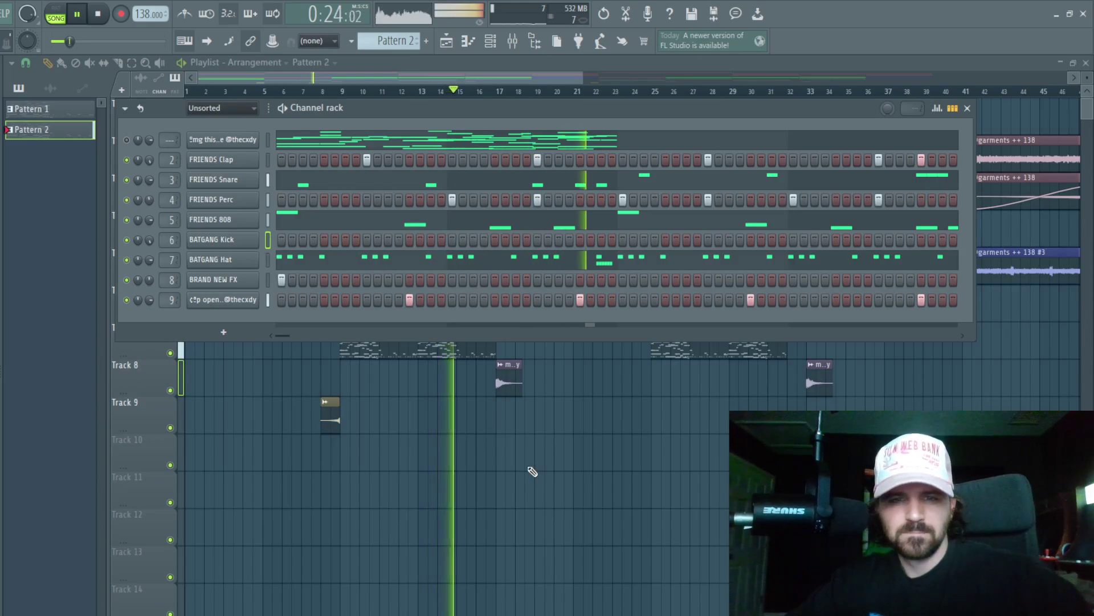
key(F6)
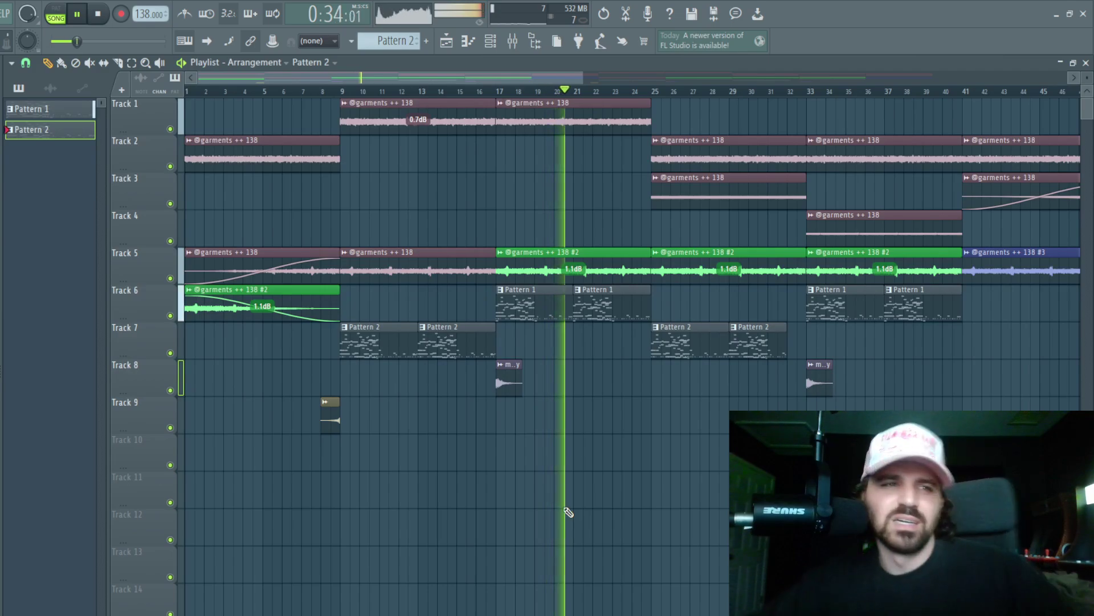
Step: Save the project as "cxdy! x aunix - garmets 138 (ps, hard)" in a new project folder
key(ctrl+s)
text(cxd)
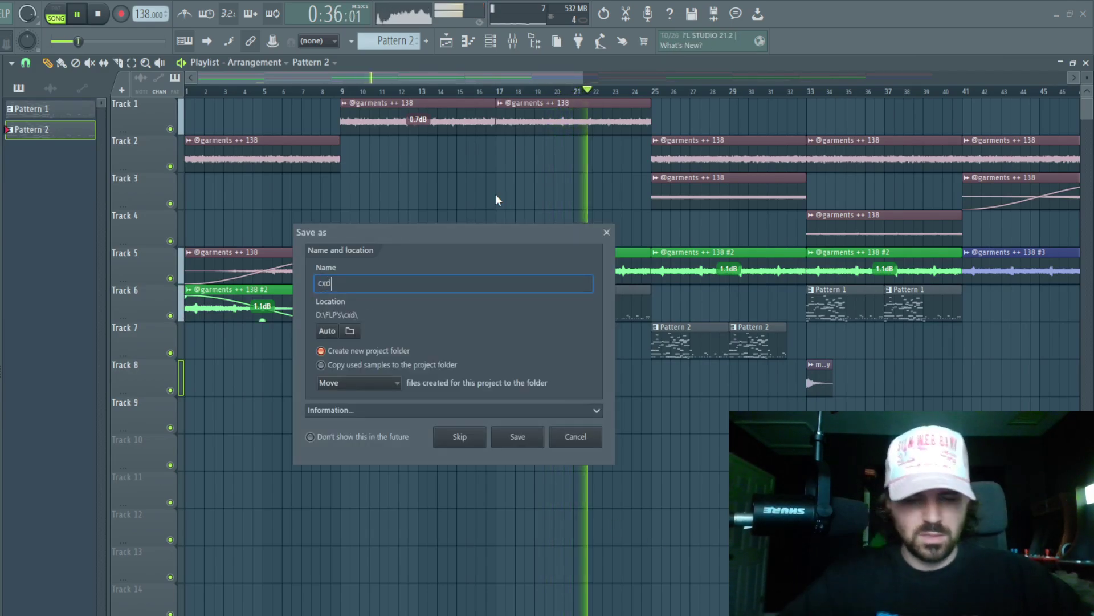
text(y! x aunix )
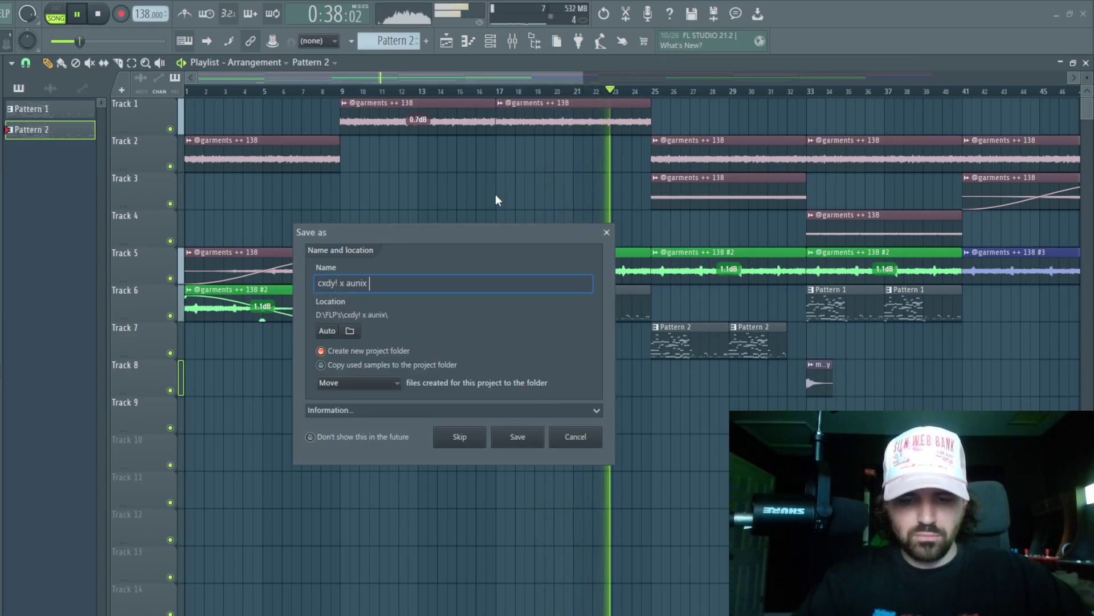
text(- h)
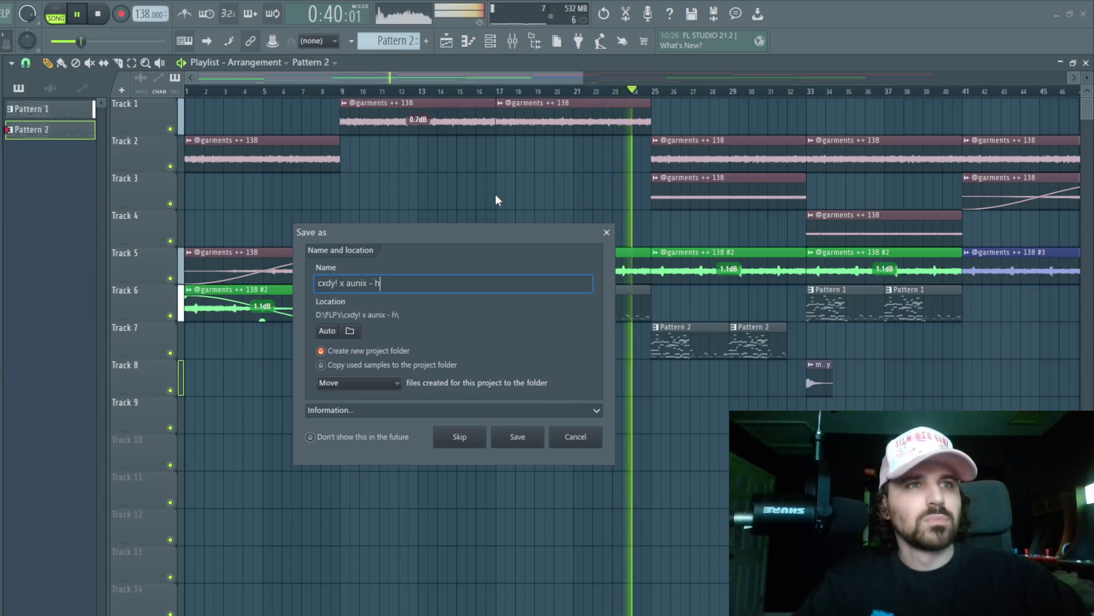
key(BackSpace)
text(g)
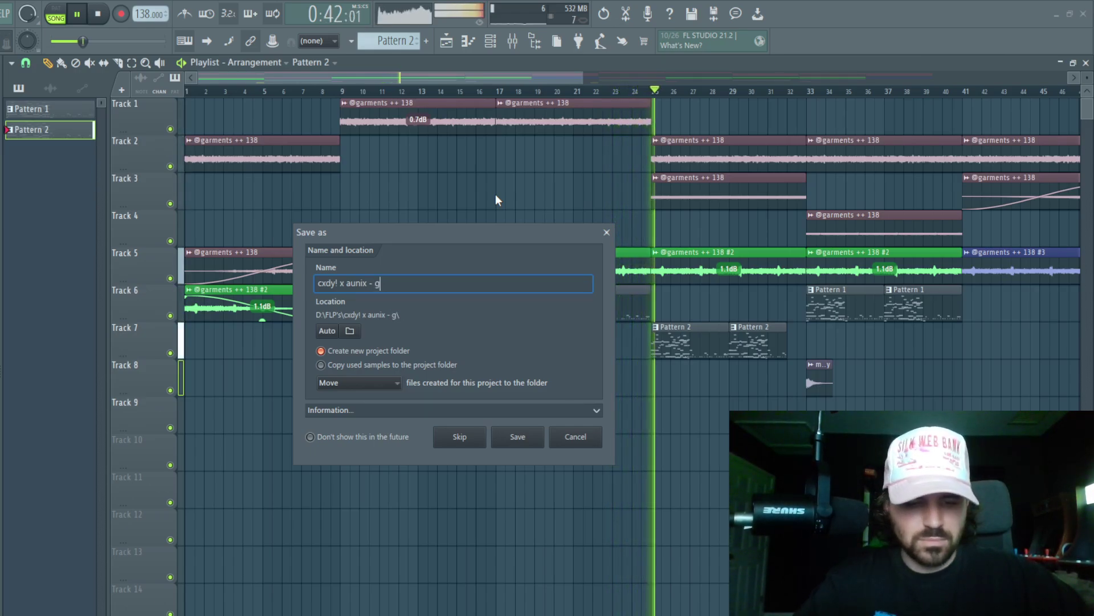
text(armets)
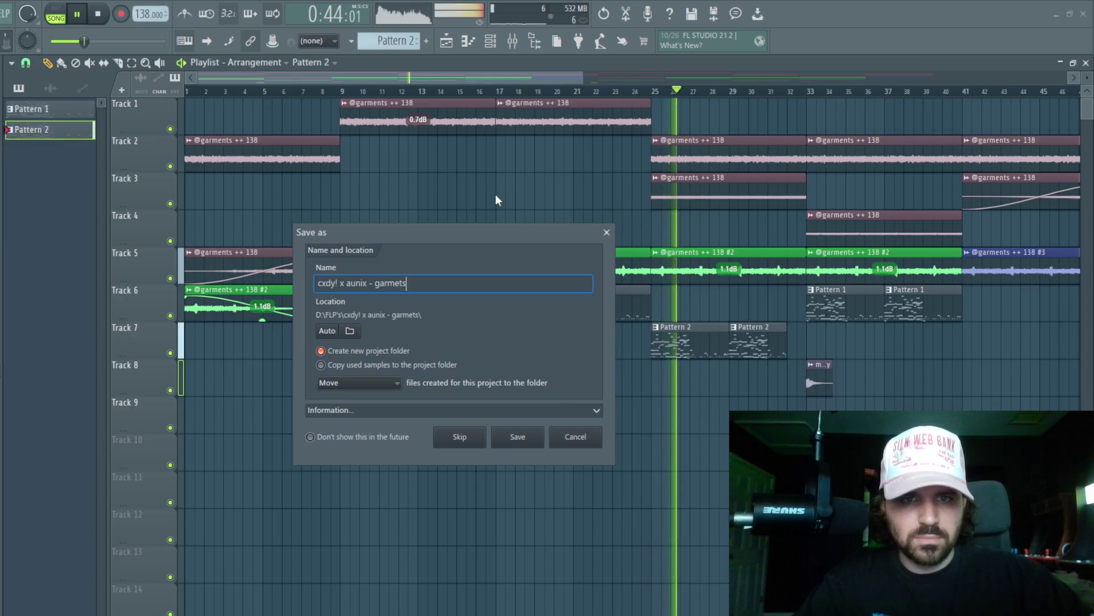
text( 138 ()
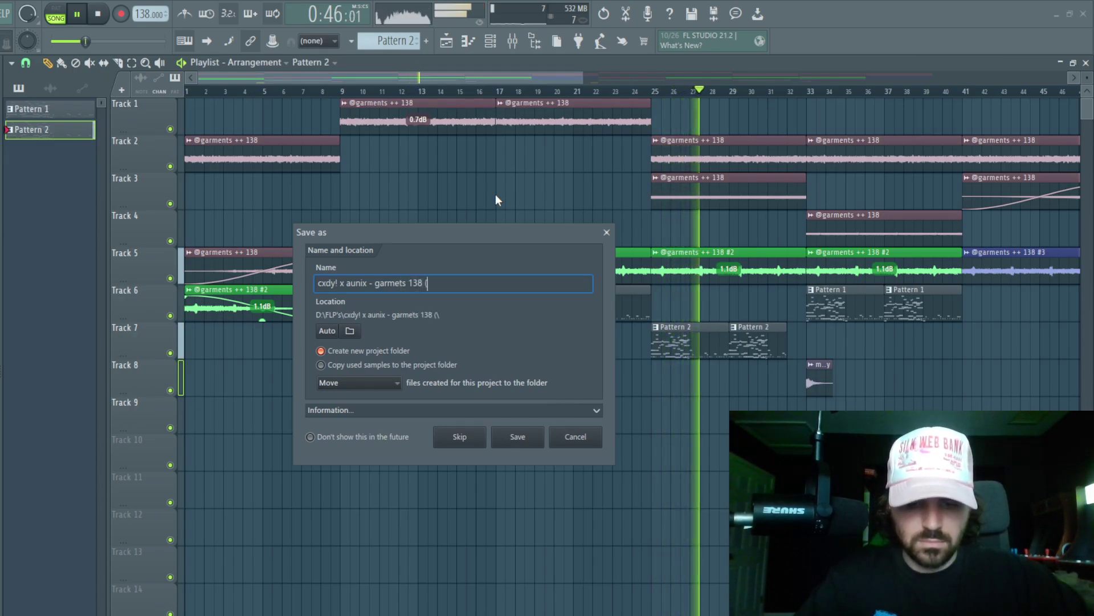
text(ps, hard))
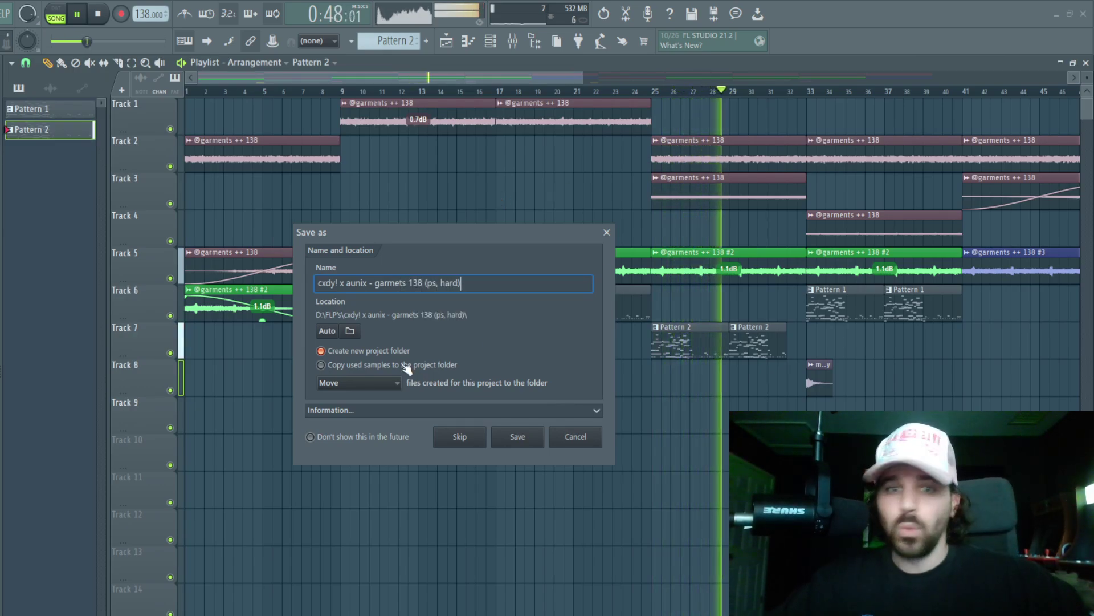
click(518, 436)
Step: Place the Ready SFX sample on Track 10 about half a bar before bar 9 and play the song
key(space)
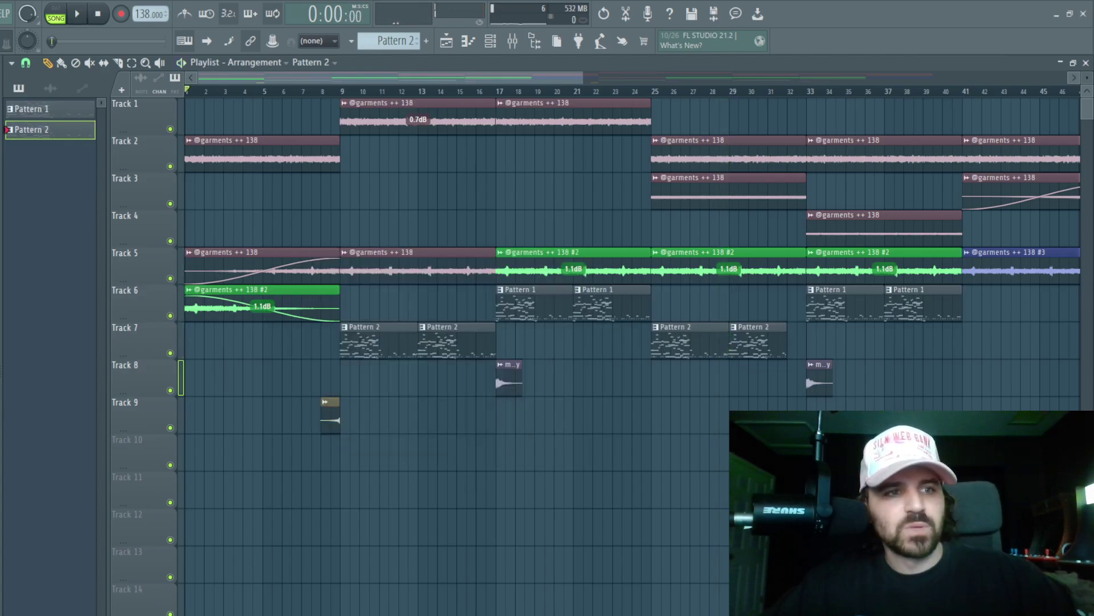
drag(289, 469, 344, 450)
key(space)
Step: Route the Ready SFX clip to mixer track 13 and load the STREET FIGHTER 2 PERFECT SFX_2 preset with reverb, delay and Fast Master effects
double_click(344, 450)
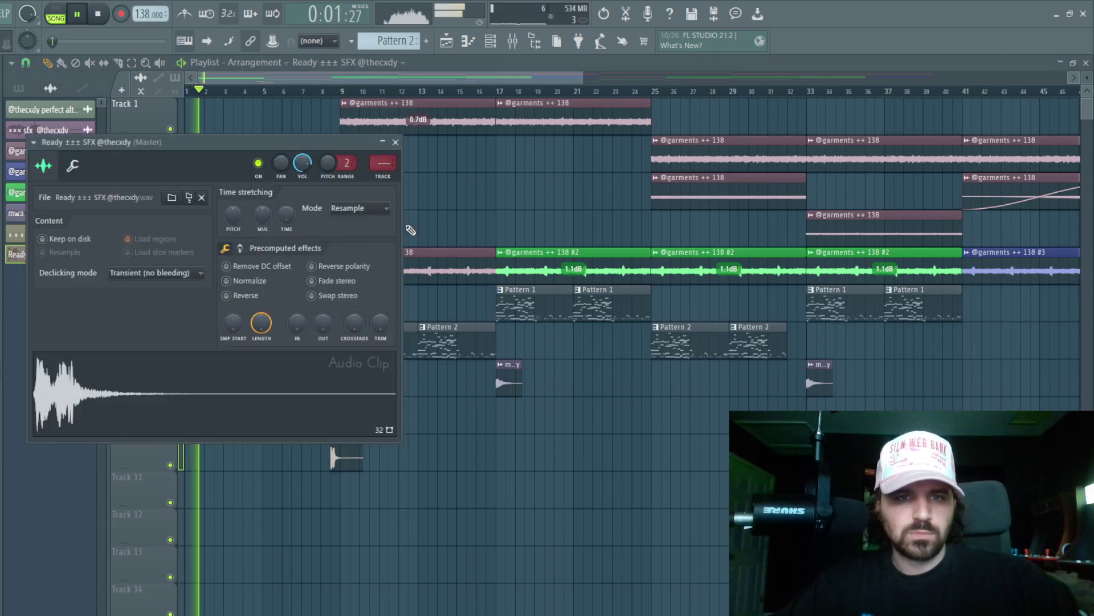
click(377, 181)
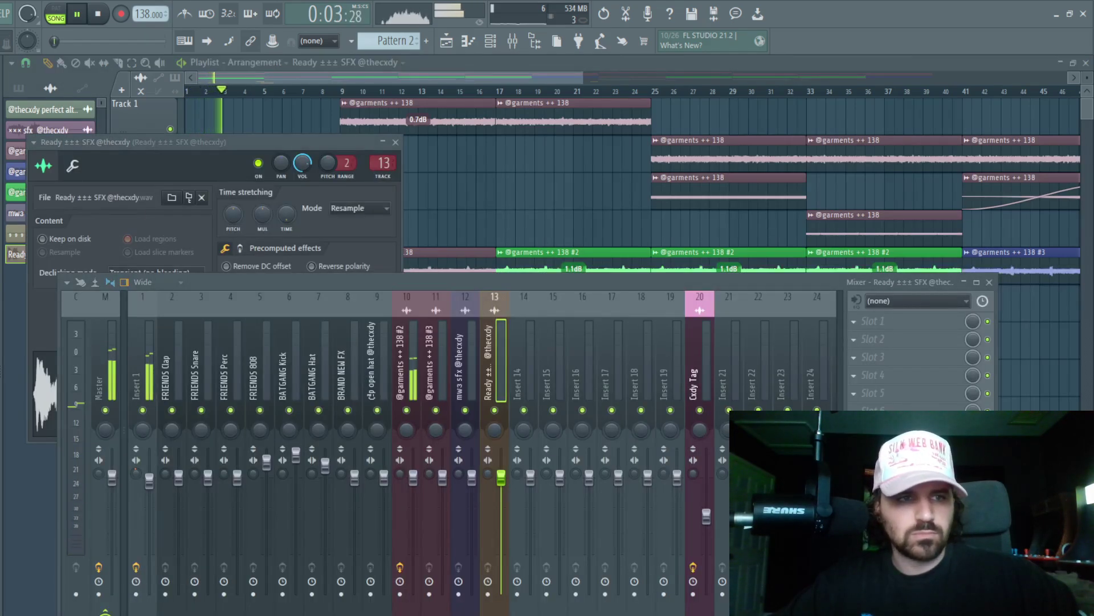
drag(505, 365, 502, 364)
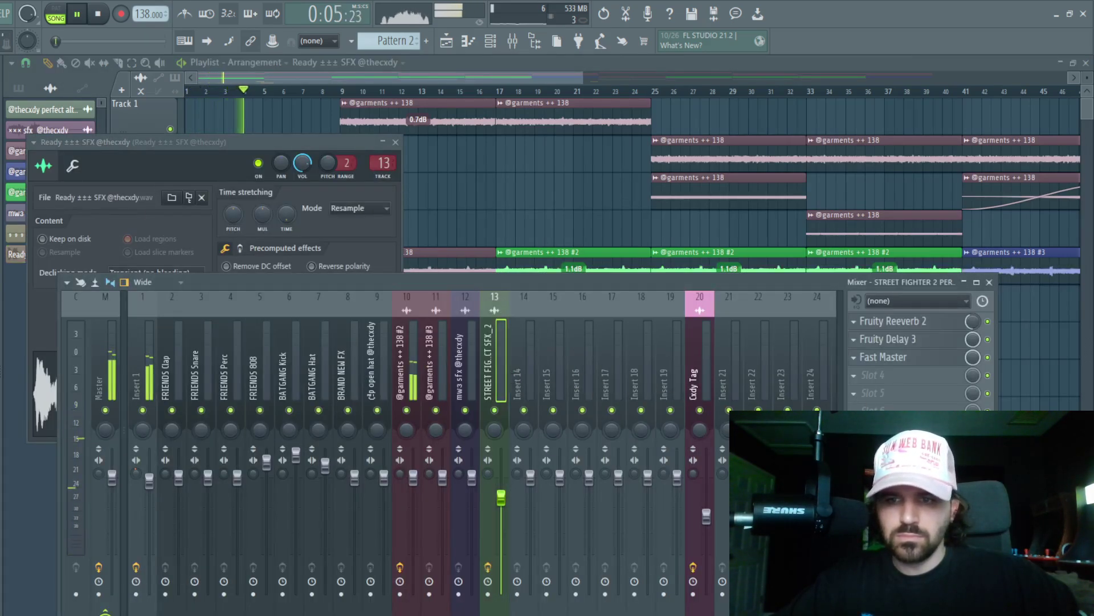
click(808, 295)
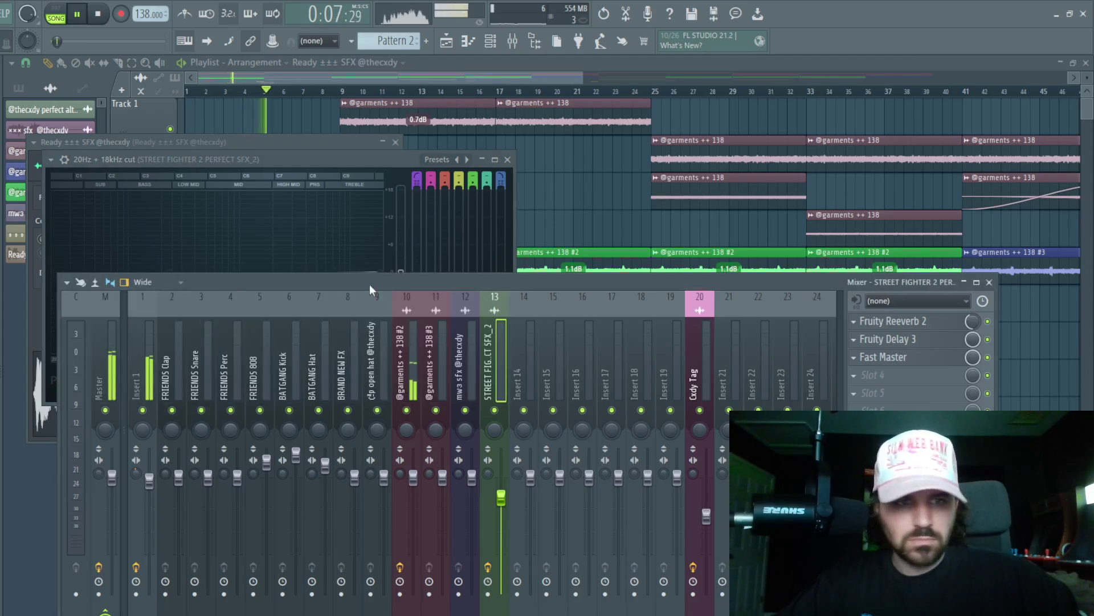
Step: Compare the mixer's Compact, Compact alt and Wide layouts, and set the layout to Compact 2
click(75, 281)
click(294, 292)
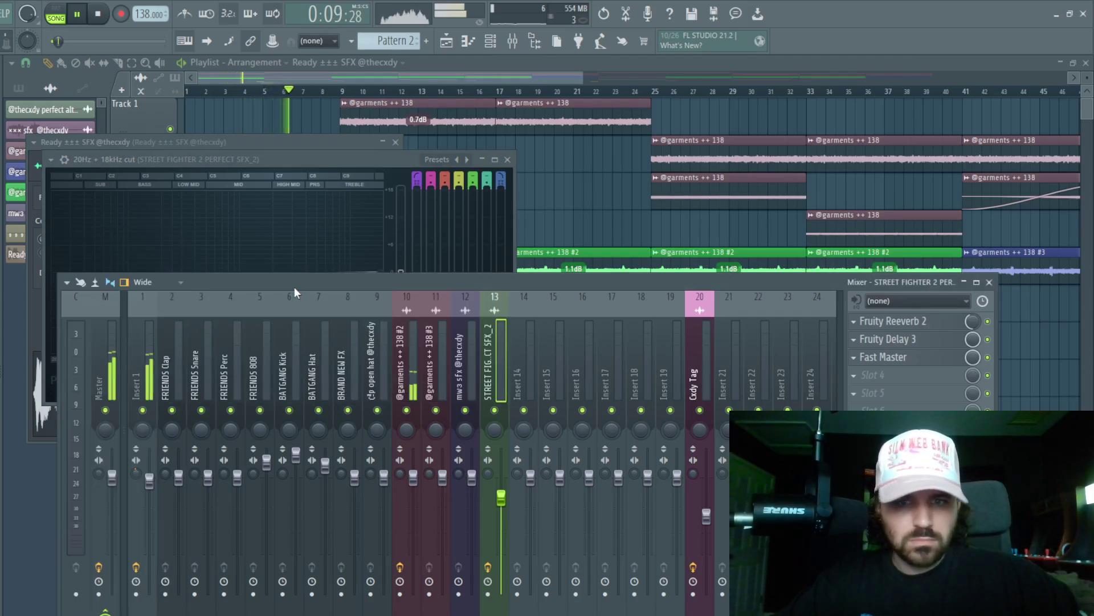
click(143, 283)
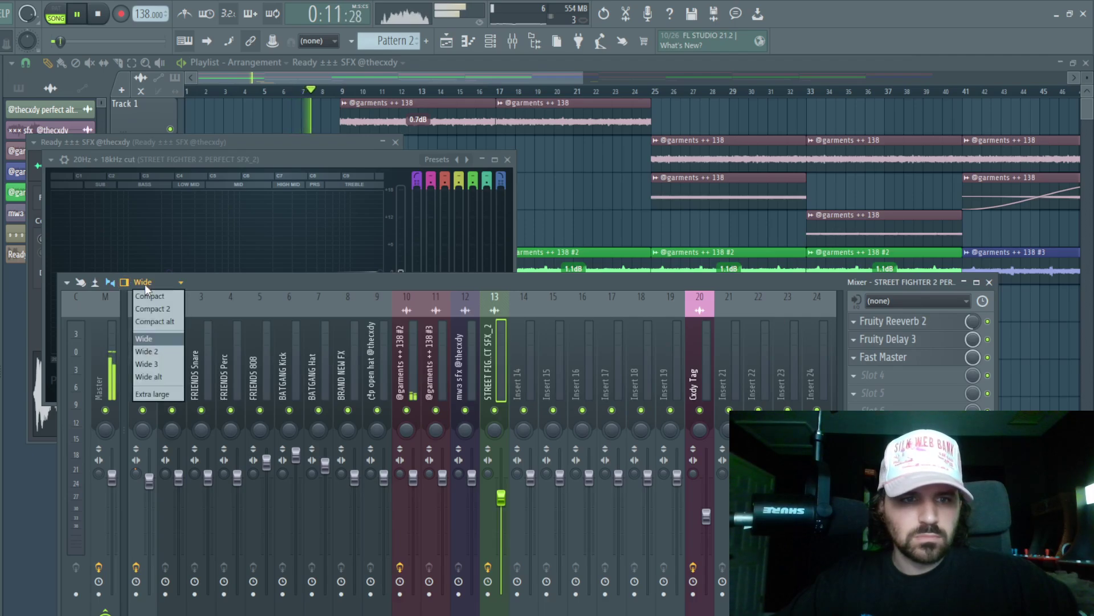
click(150, 296)
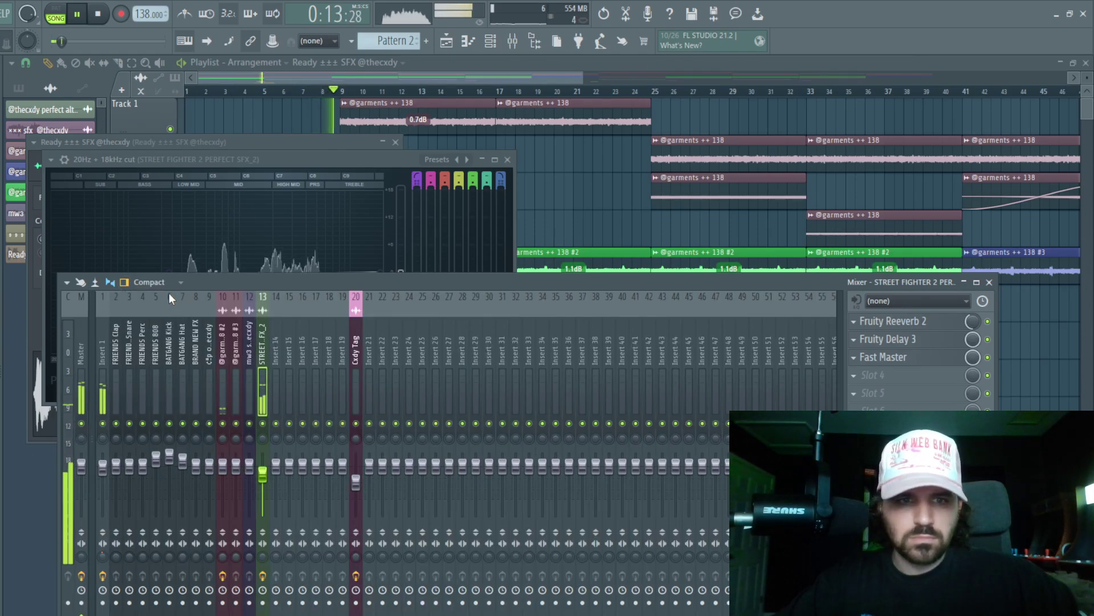
click(149, 282)
click(157, 321)
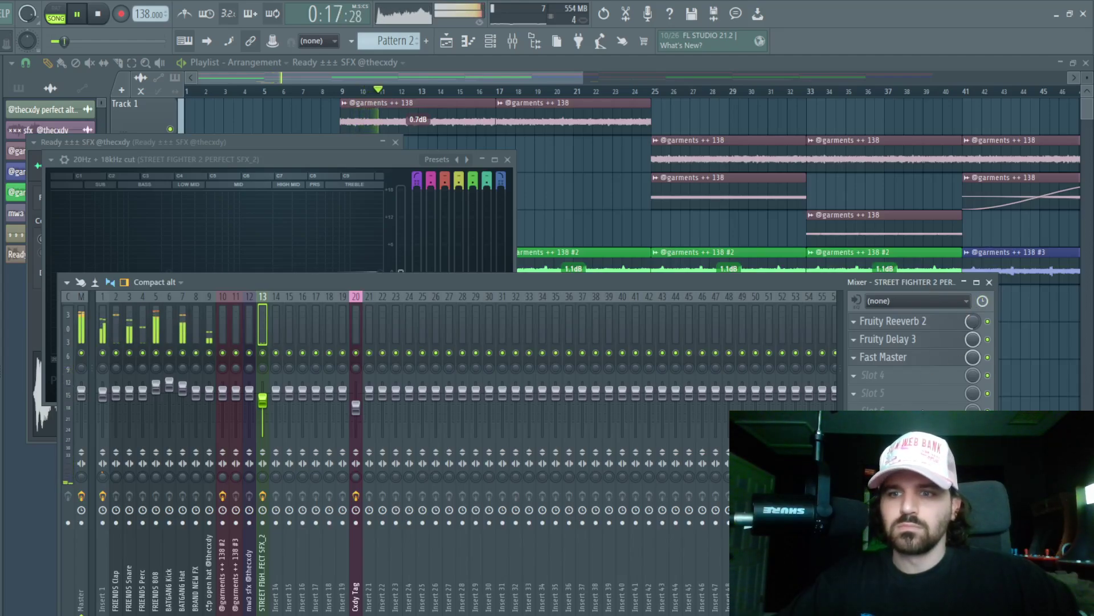
click(151, 284)
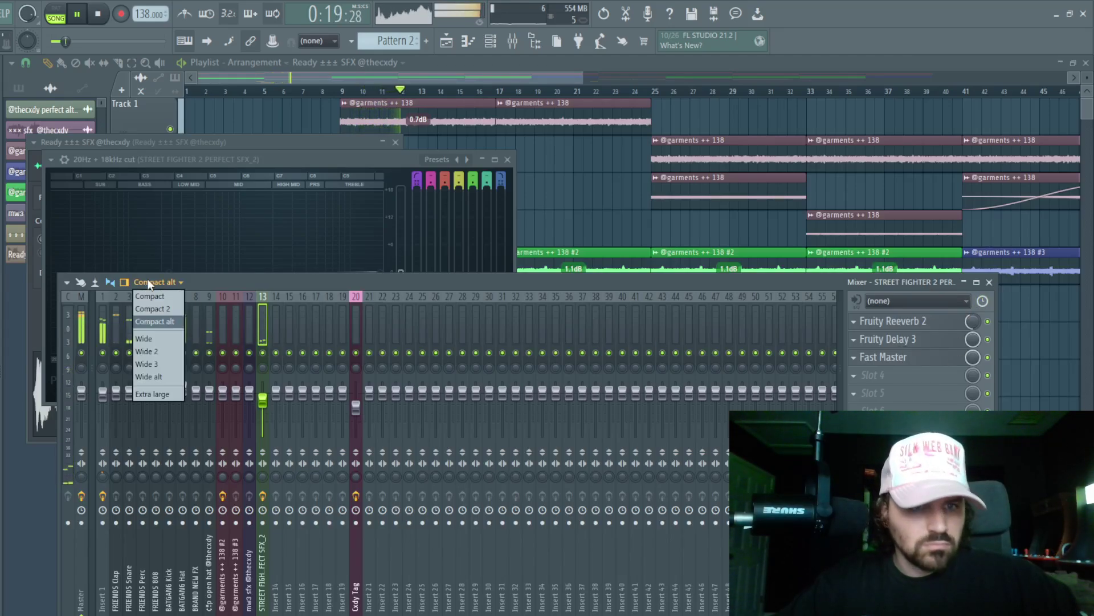
click(173, 336)
click(151, 284)
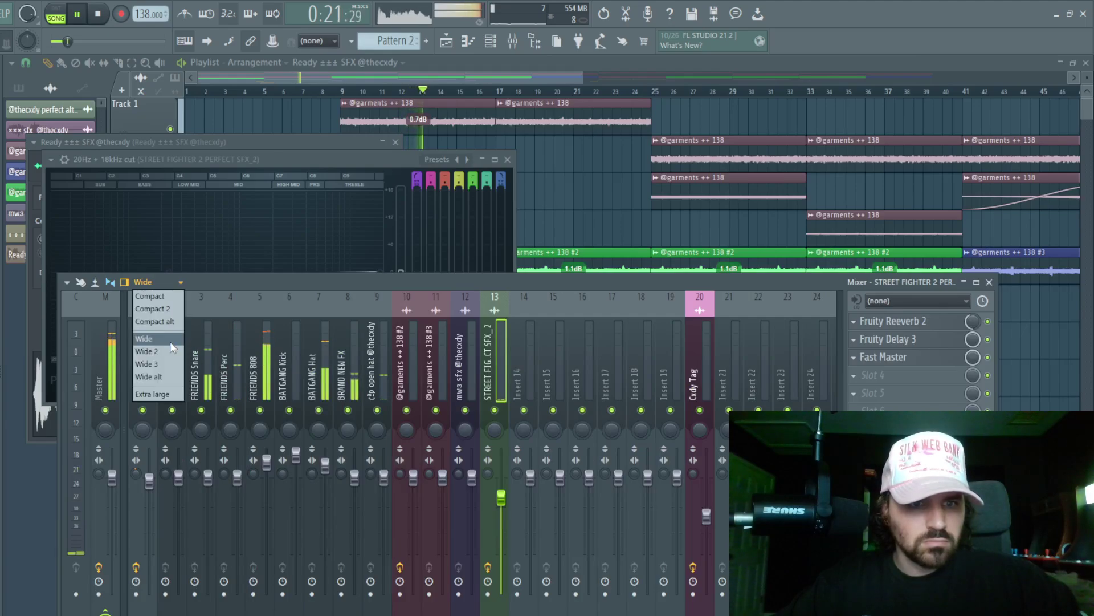
click(172, 321)
click(152, 283)
click(166, 309)
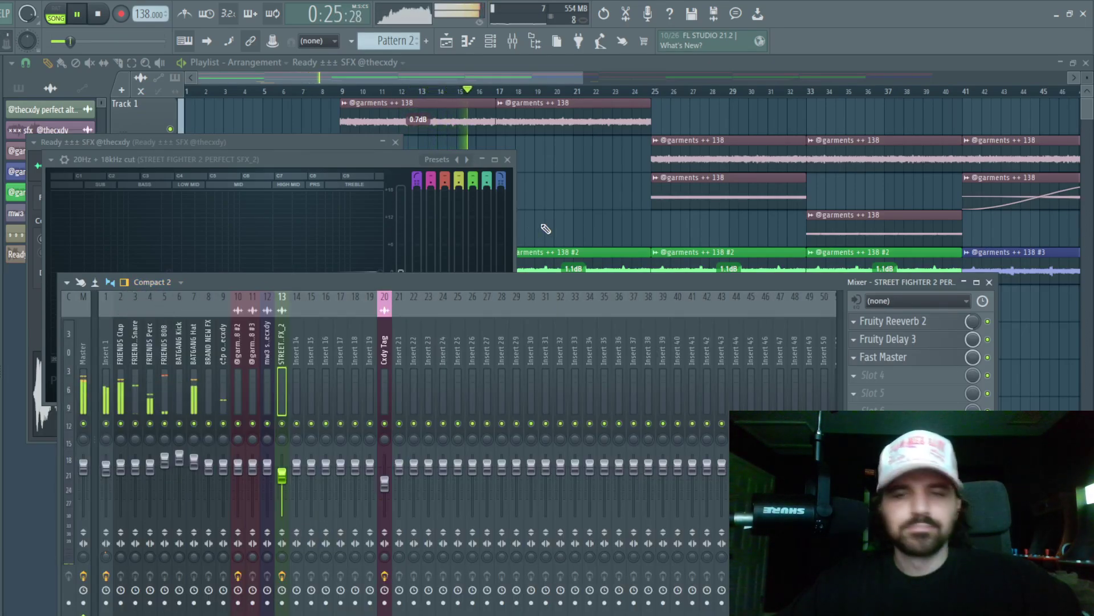
Step: Close the open mixer and plugin windows and restart playback from the beginning of the song
key(F12)
key(space)
key(space)
click(512, 41)
click(513, 41)
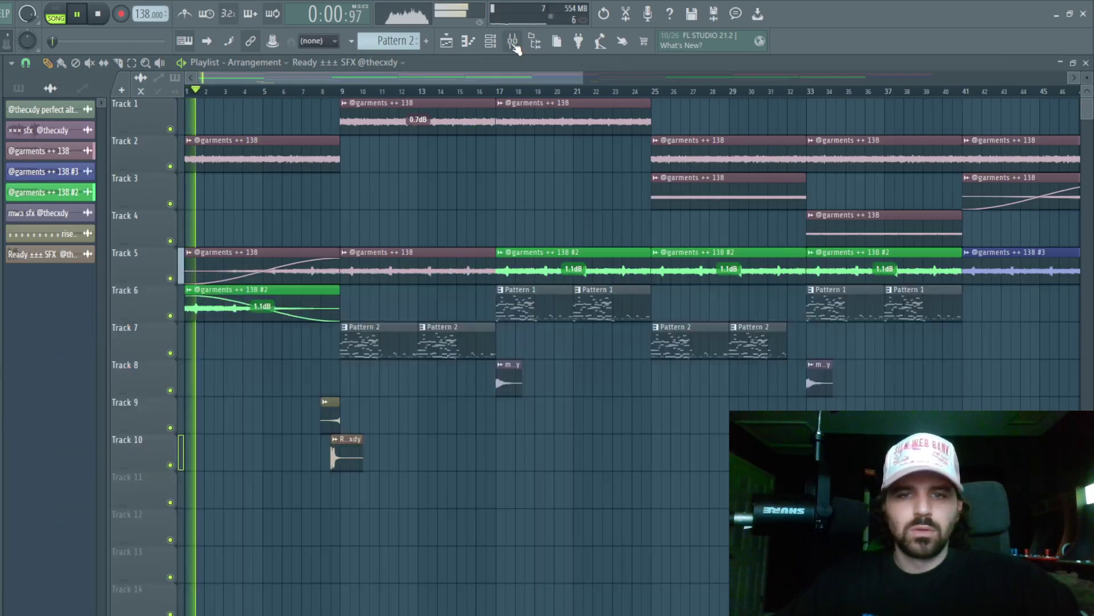
Step: Audition the transition into bar 9 from around bar 8 and from the song's start, checking the Ready SFX clip's channel settings
click(313, 92)
ctrl+scroll(326, 114, up, 3)
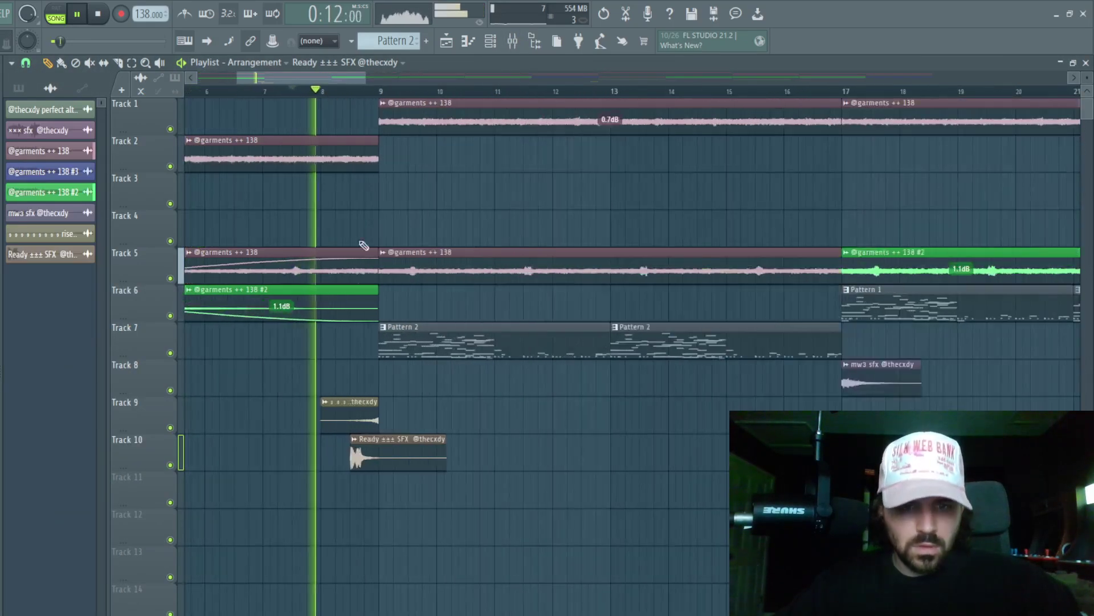
double_click(381, 469)
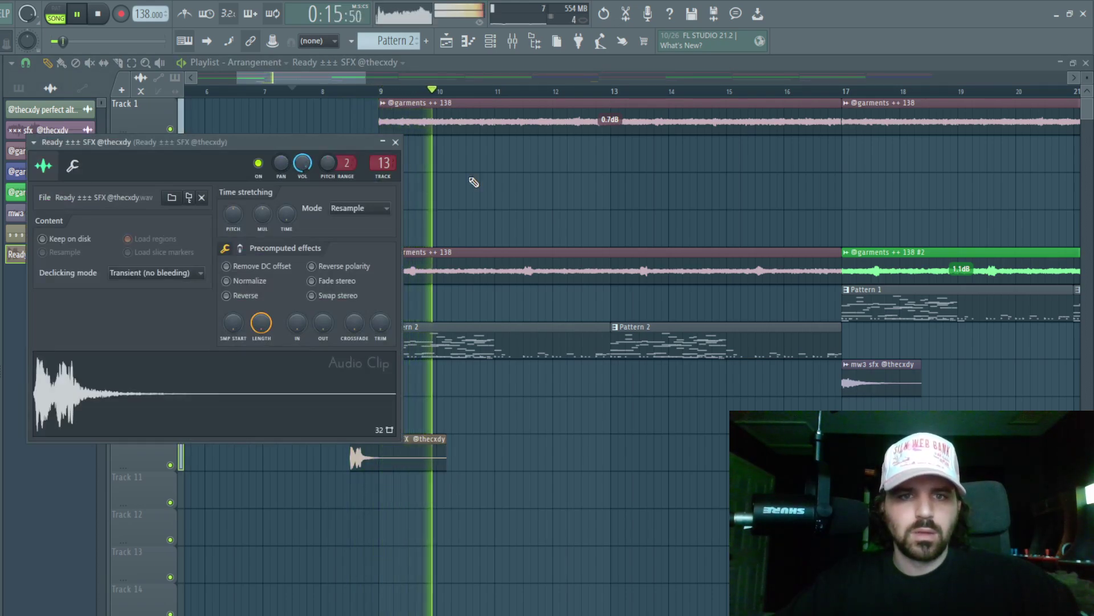
key(Escape)
key(space)
key(space)
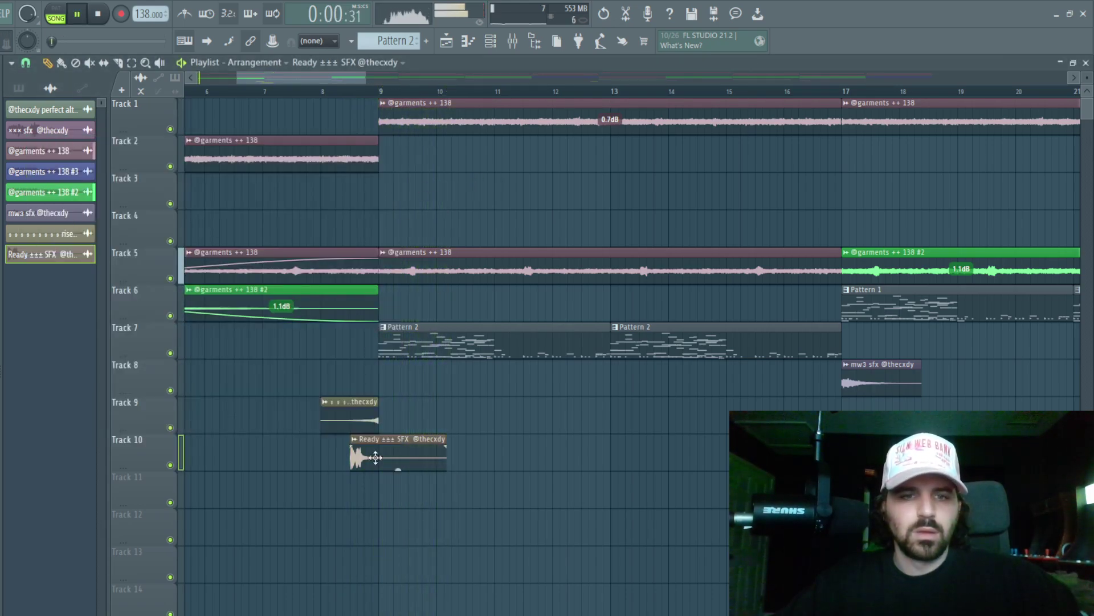
ctrl+scroll(281, 102, down, 3)
mouse_move(541, 439)
mouse_down()
mouse_move(311, 447)
mouse_move(541, 454)
mouse_up()
double_click(541, 453)
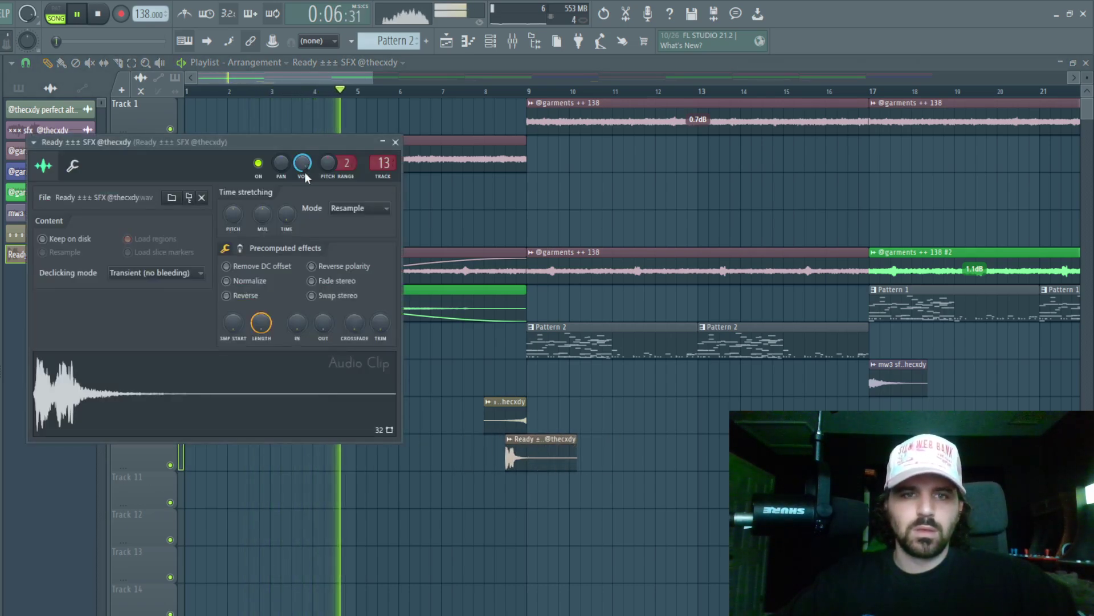
key(Escape)
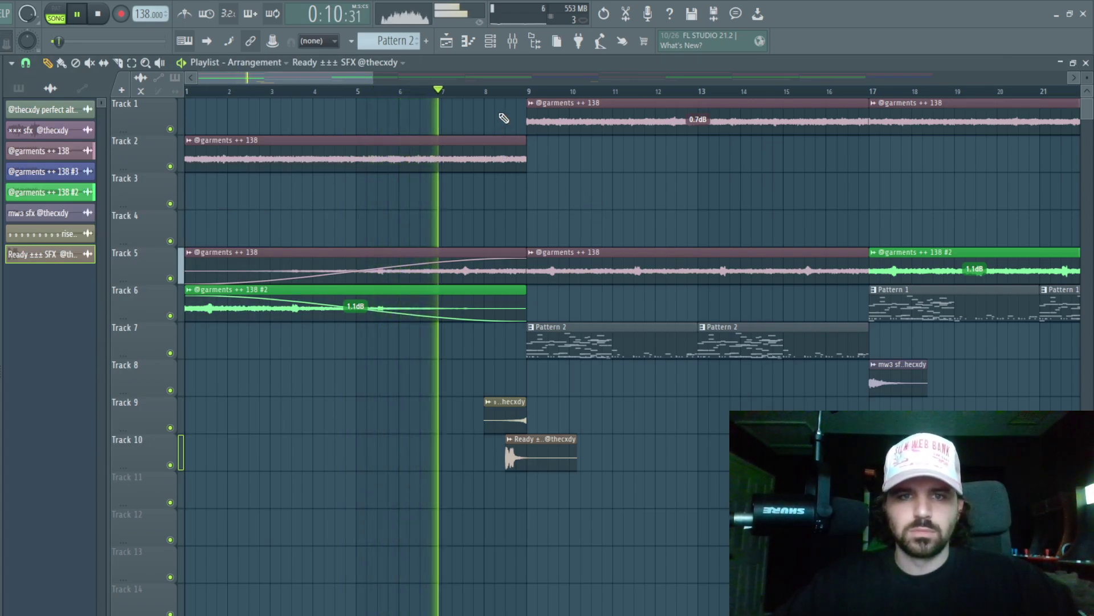
Step: Shorten the intro clips on Tracks 5 and 6 to end one beat before bar 9, and recheck the Ready SFX clip's settings
scroll(519, 100, up, 1)
click(532, 313)
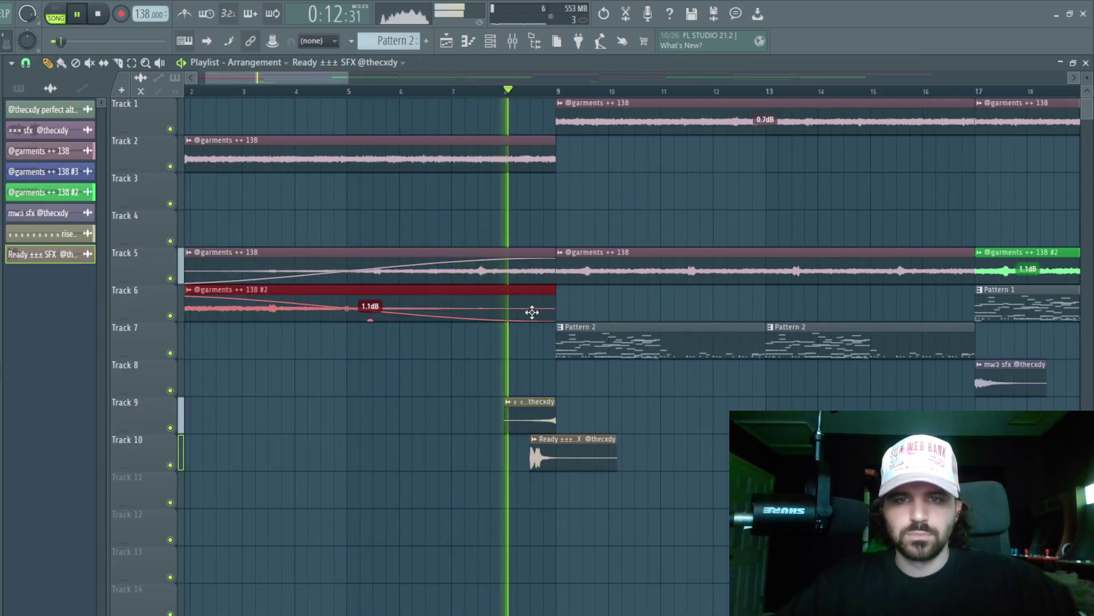
ctrl+click(544, 267)
drag(556, 267, 542, 266)
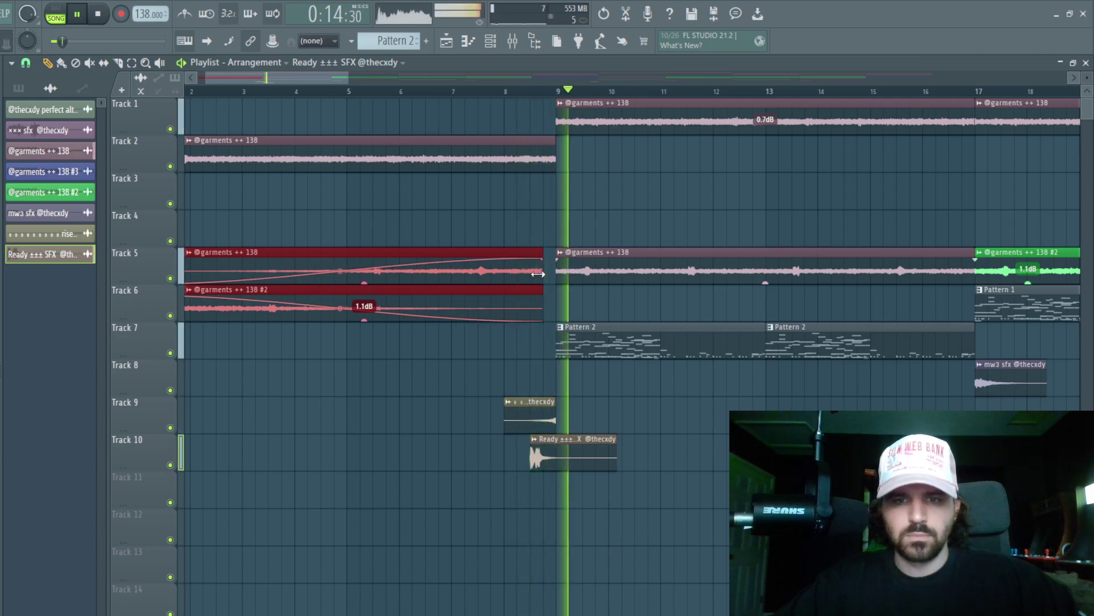
click(586, 230)
double_click(567, 455)
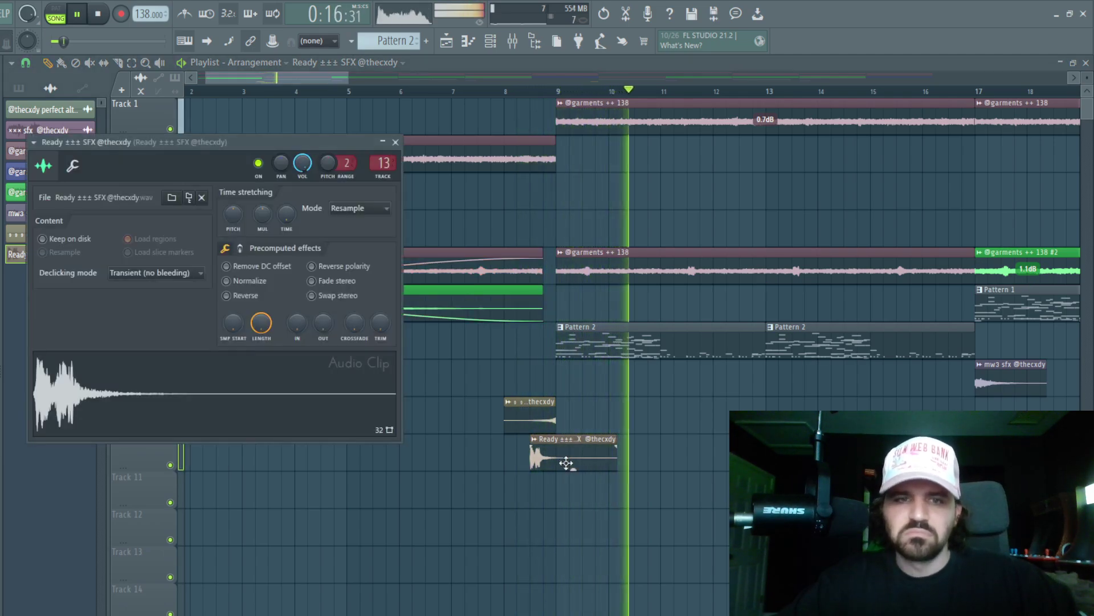
click(401, 489)
Step: Export the finished song as an MP3 into the november 2023 folder
key(ctrl+shift+r)
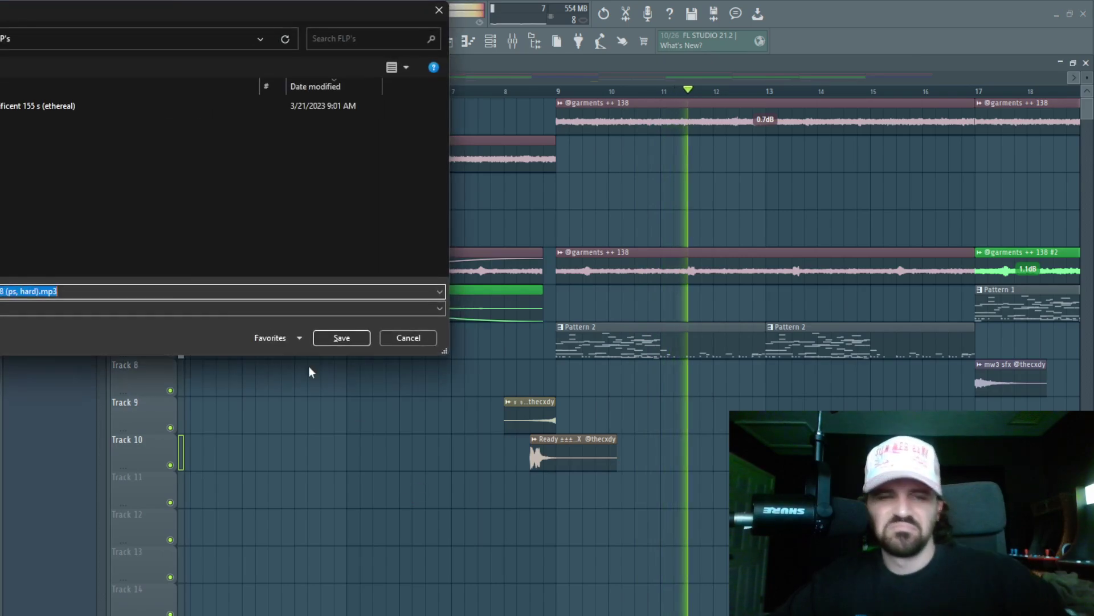
double_click(24, 204)
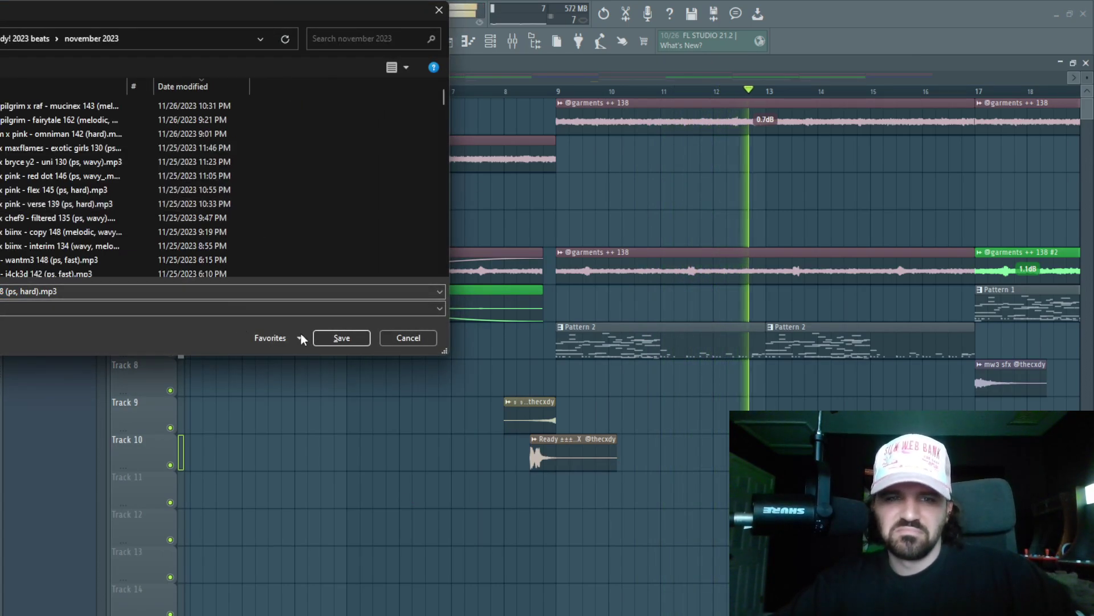
click(341, 338)
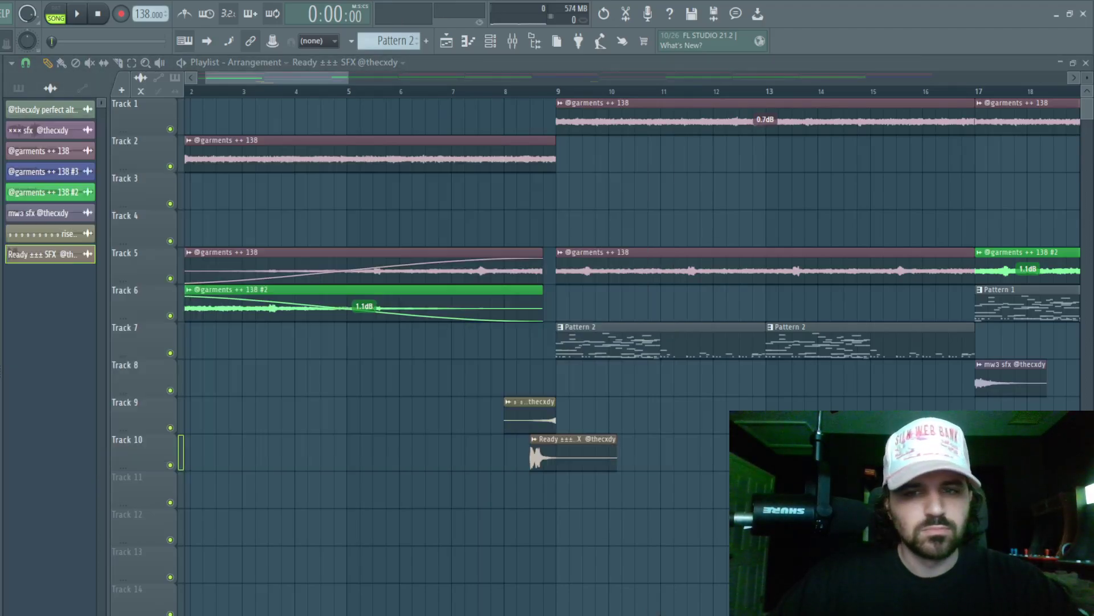
Step: Close the open windows and start a new project from the default template, declining to save changes to the previous one
key(F12)
key(ctrl+n)
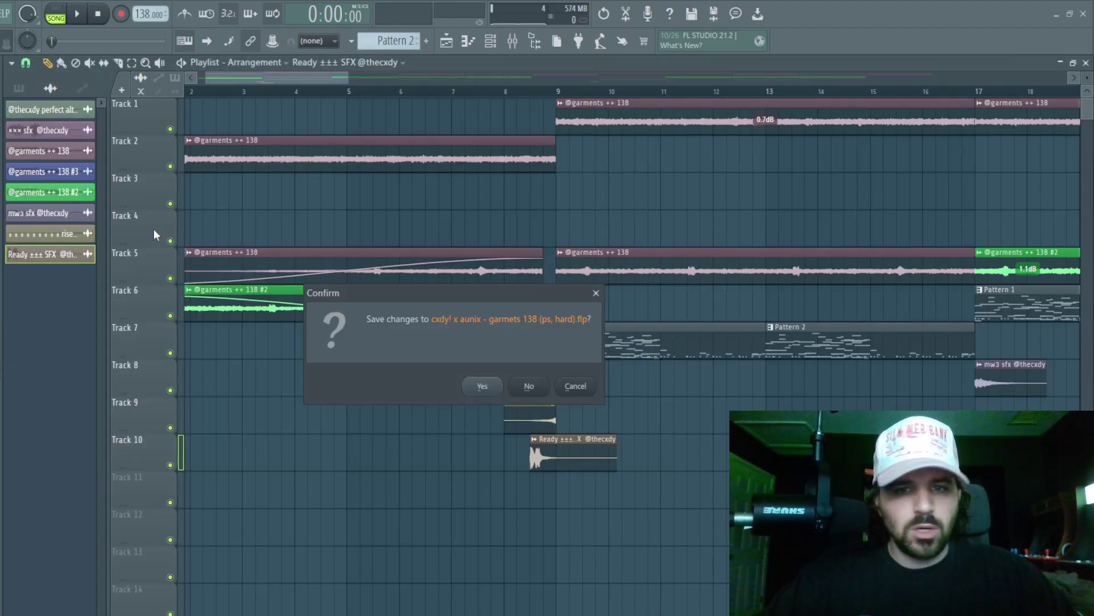
click(549, 388)
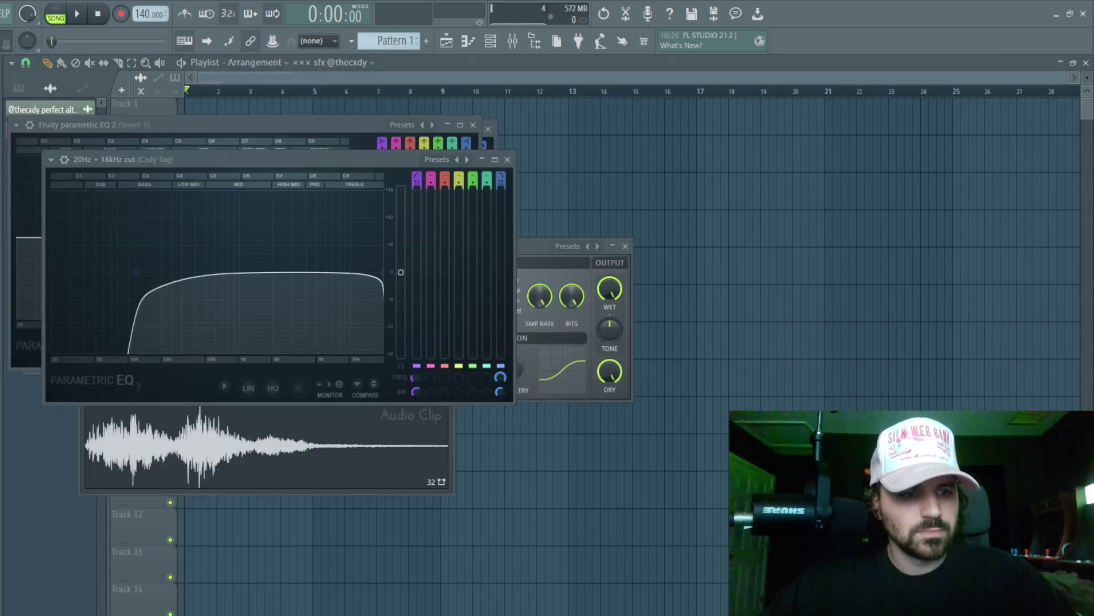
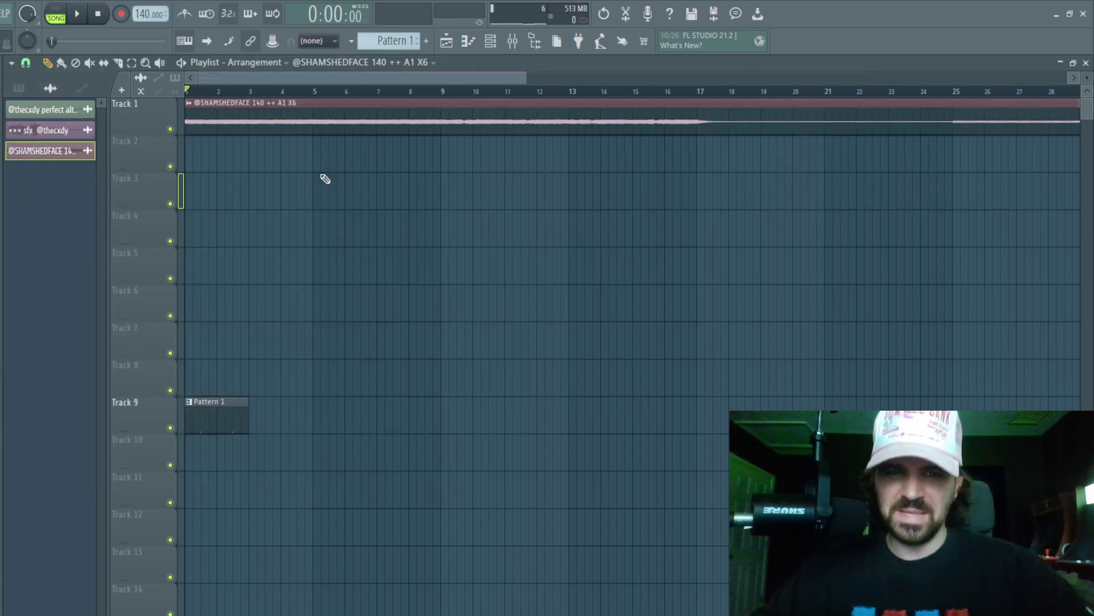
Step: Set the SHAMSHEDFACE 140 clip's time-stretching mode to Stretch, close its settings and play the song
double_click(274, 126)
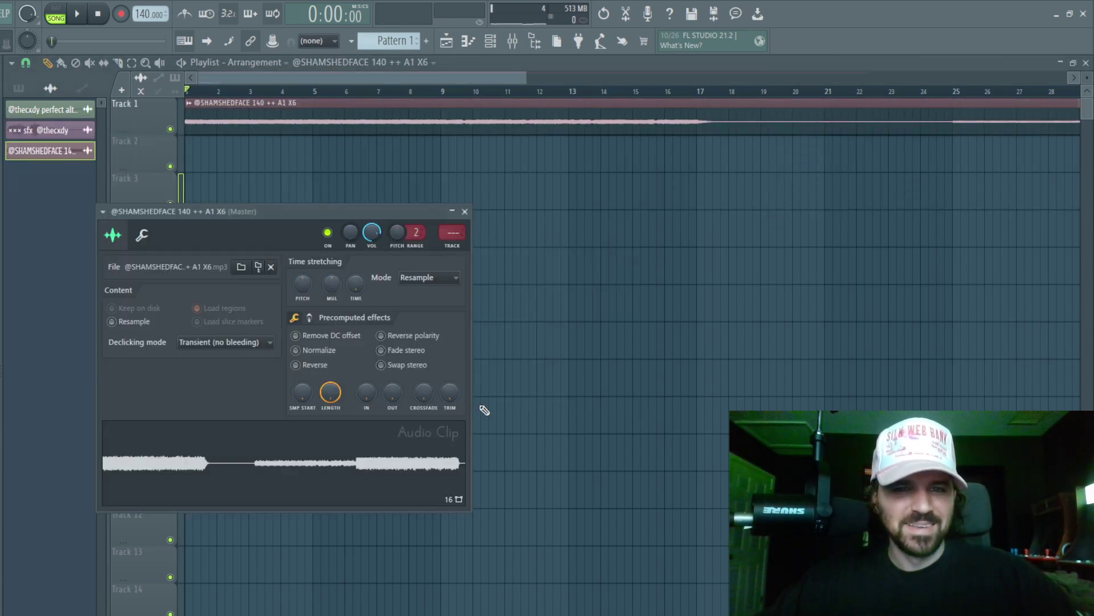
click(437, 285)
click(418, 313)
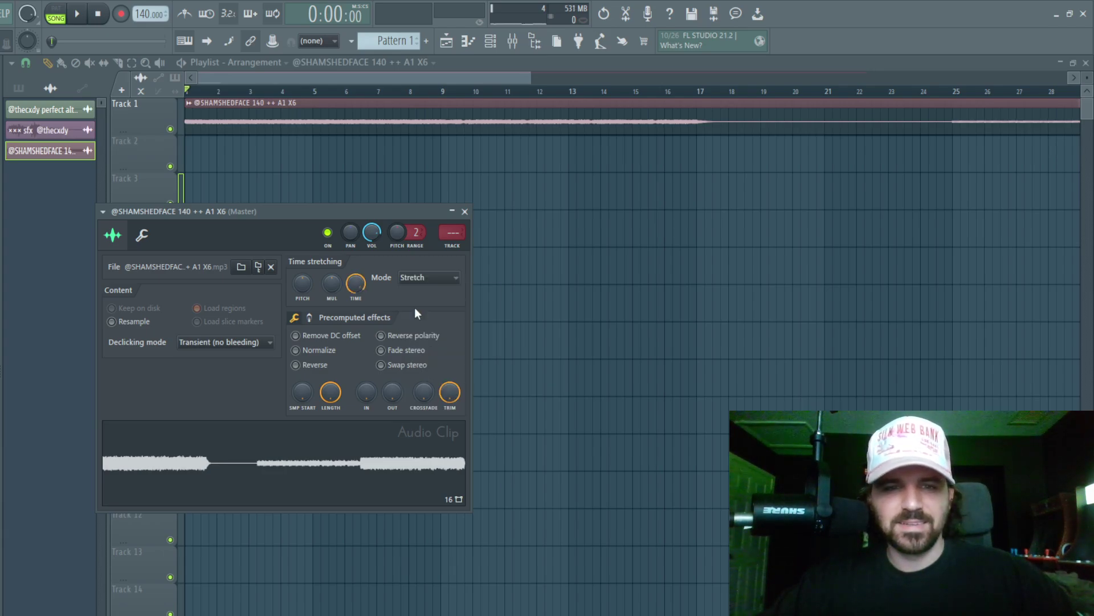
key(Escape)
key(space)
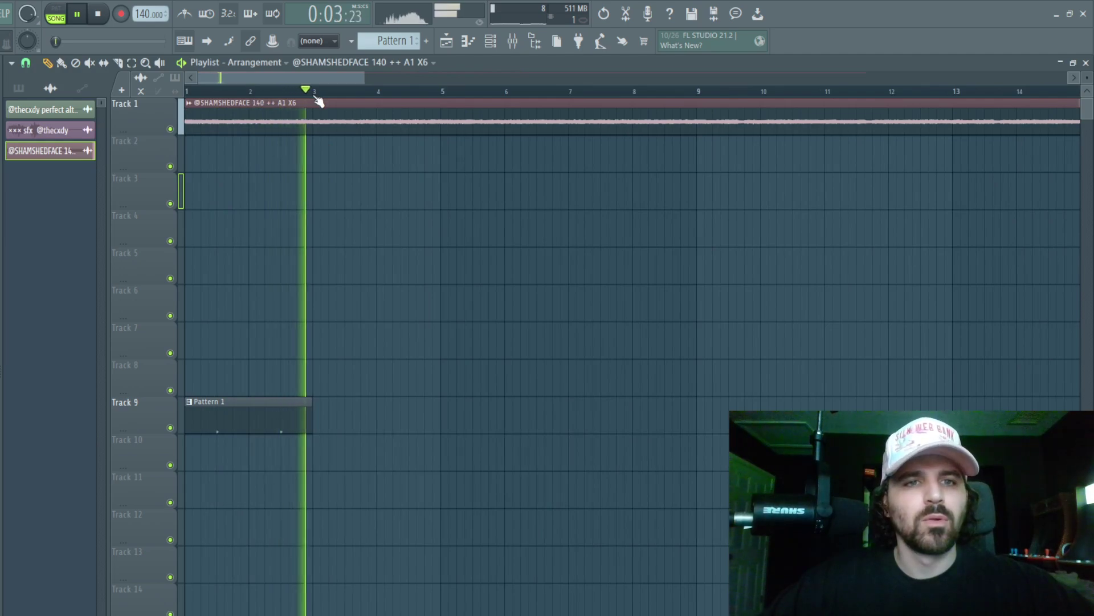
Step: Route the SHAMSHEDFACE clip to Insert 1, load Melodyne there and transfer about the first two bars into it
key(ctrl+a)
double_click(332, 108)
click(456, 232)
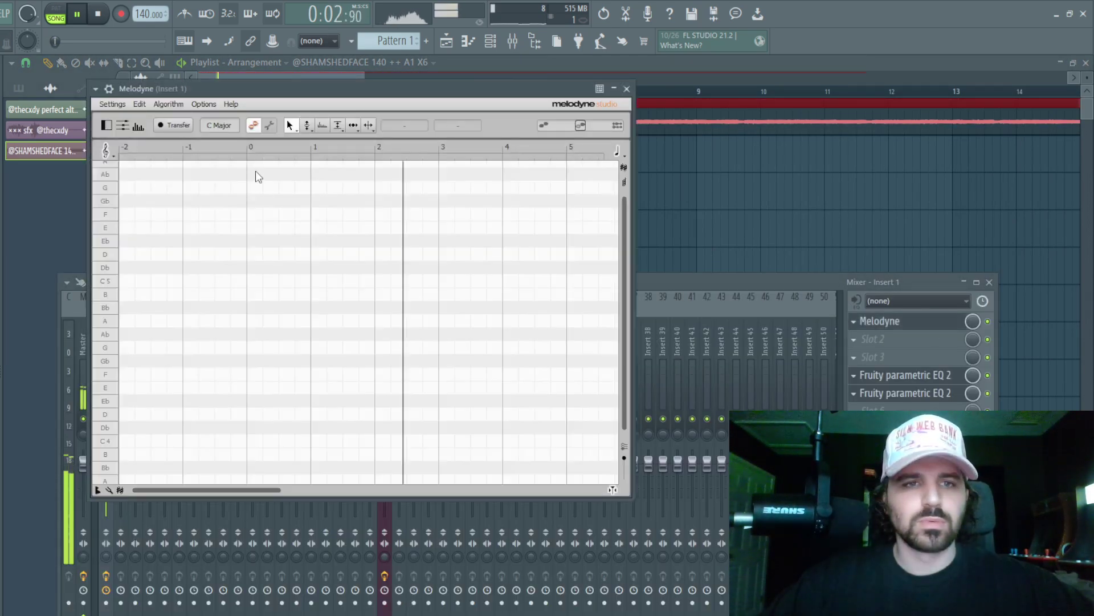
click(171, 125)
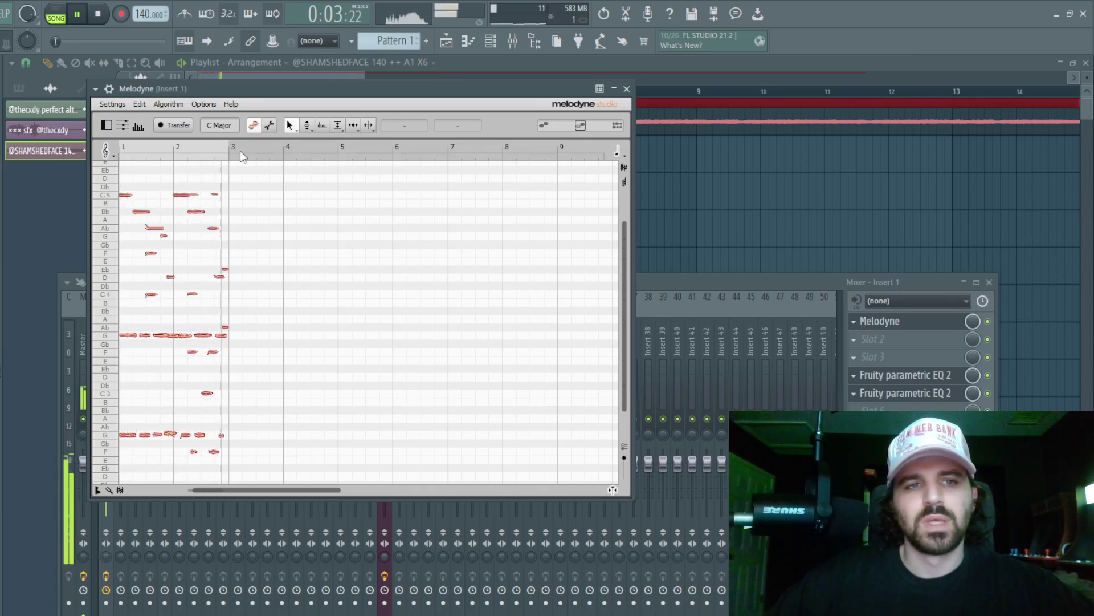
Step: Open the save dialog for the Melodyne notes, close it and delete Melodyne from the Insert 1 effects
click(126, 124)
key(Escape)
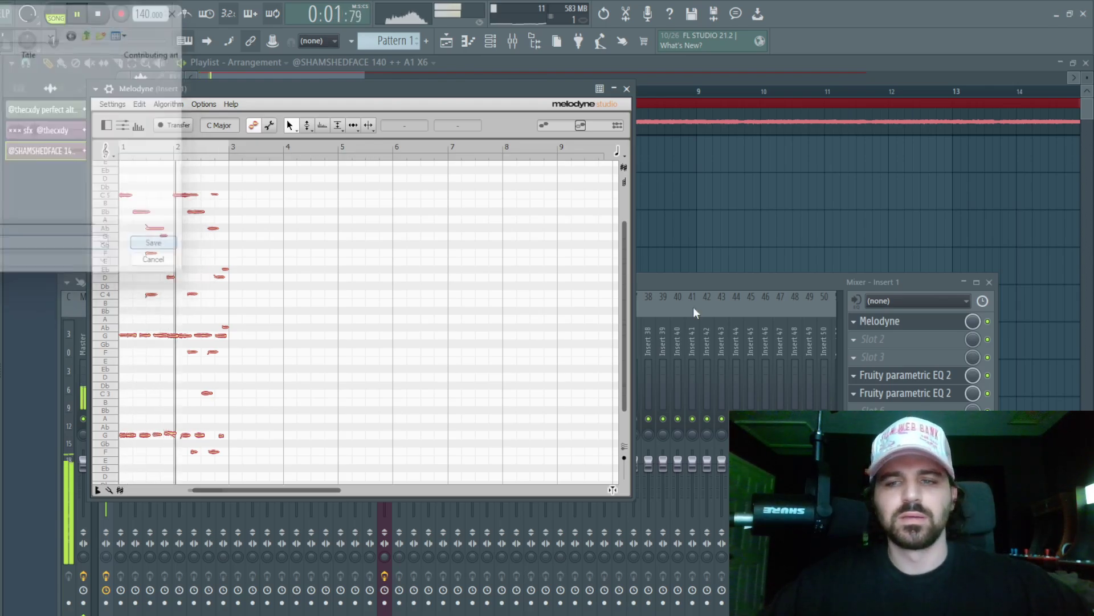
click(853, 322)
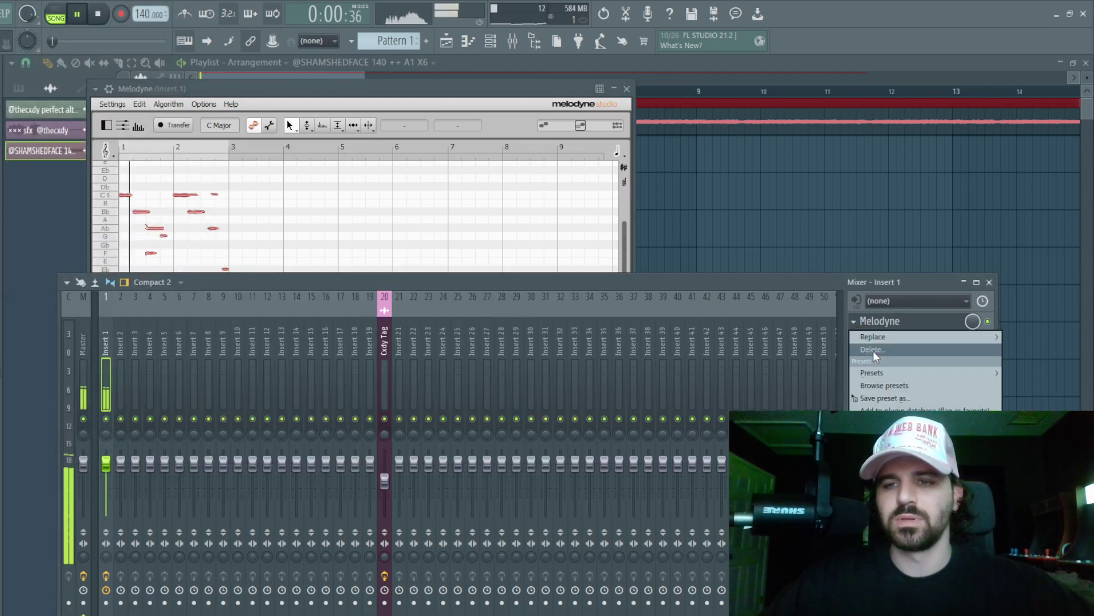
click(873, 351)
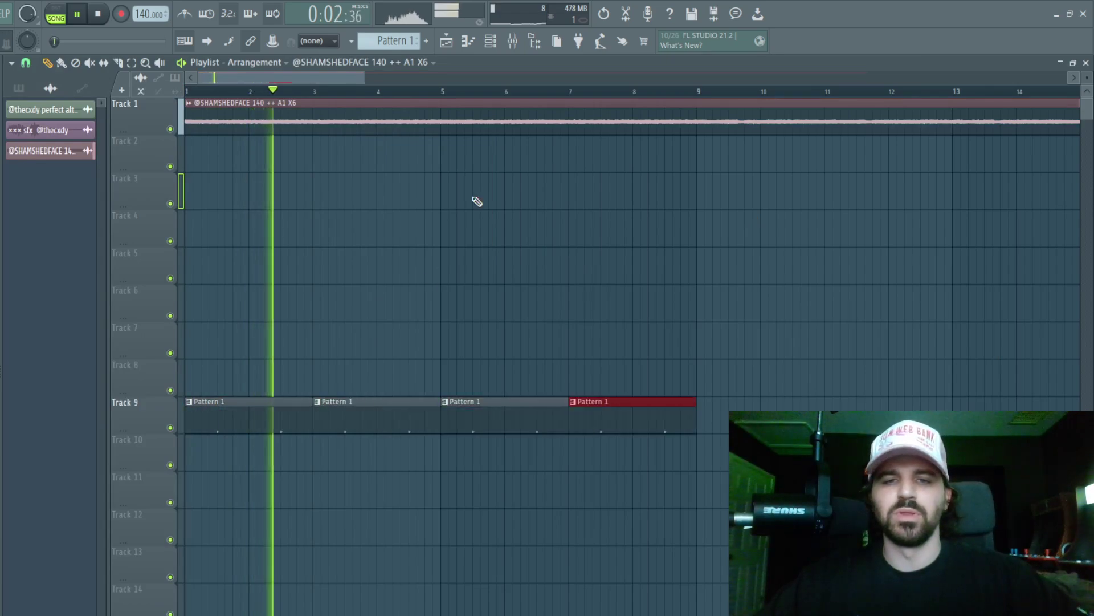
Step: Repeat Pattern 1 along Track 9 up to bar 57 and move that row of patterns to Track 4
key(ctrl+b)
key(ctrl+b)
key(ctrl+b)
key(ctrl+b)
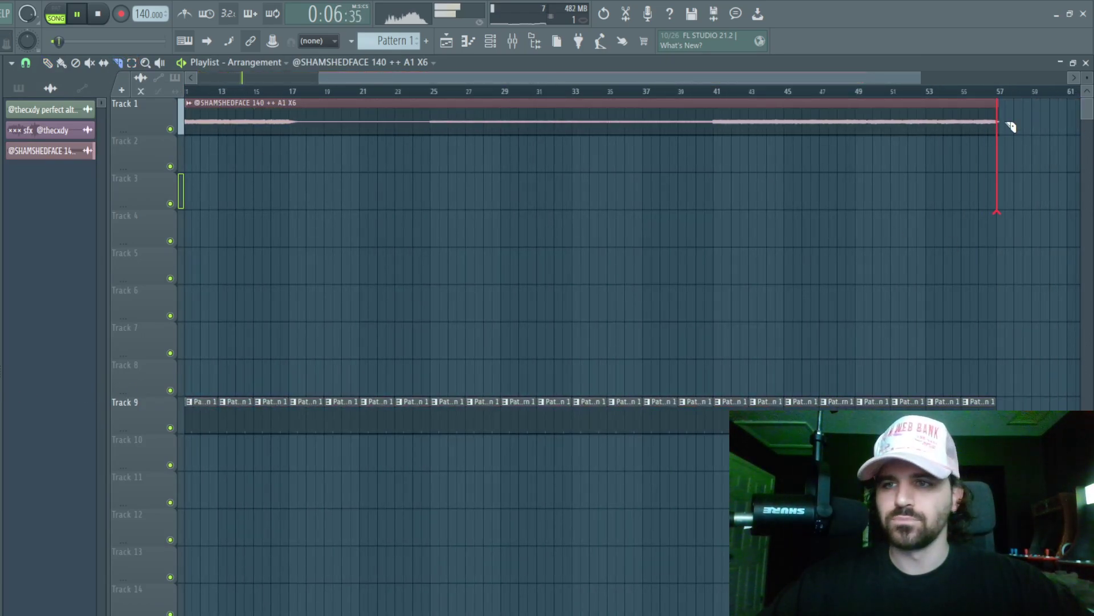
drag(142, 413, 156, 212)
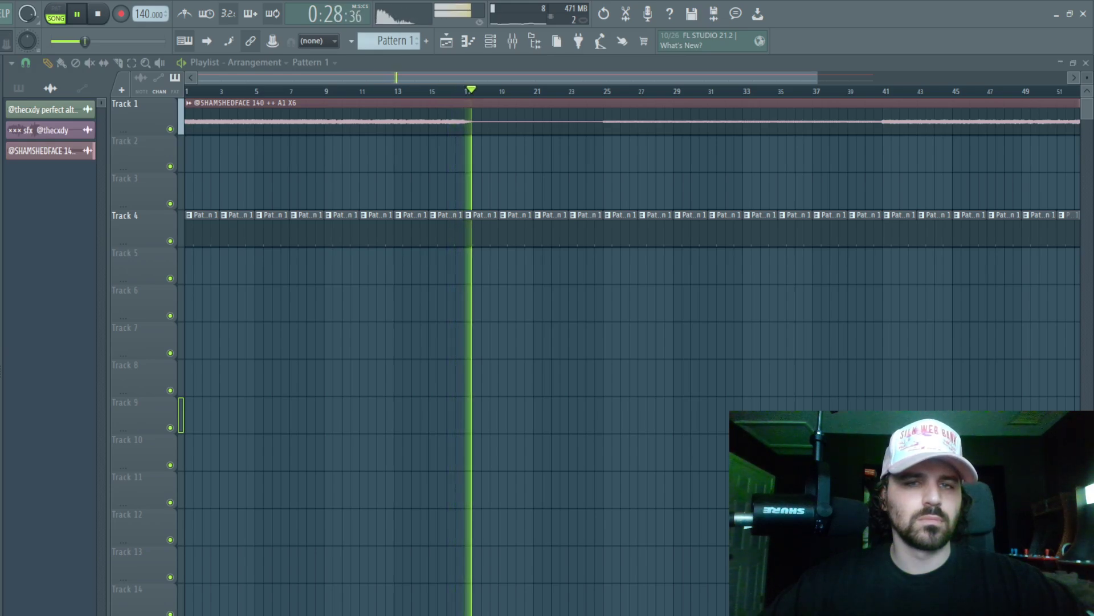
Step: Add GREEN ROOM 808, Snare - F1lthy, Snare - Dp and Open Hat - Bitcoin to Pattern 1, with the F1lthy snare on steps 9 and 25
click(427, 40)
key(ctrl+z)
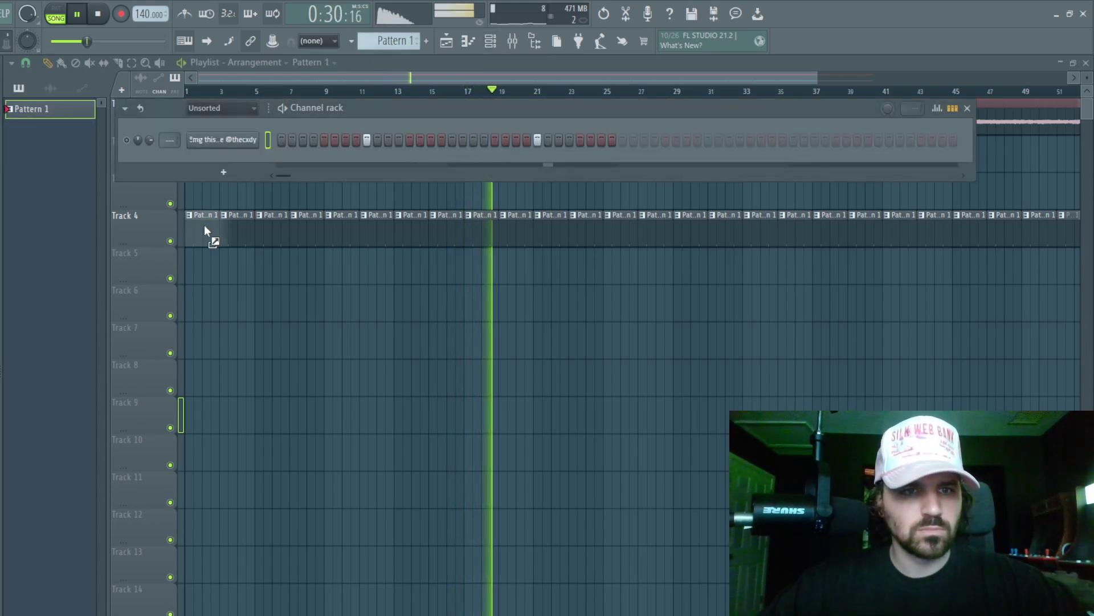
key(ctrl+z)
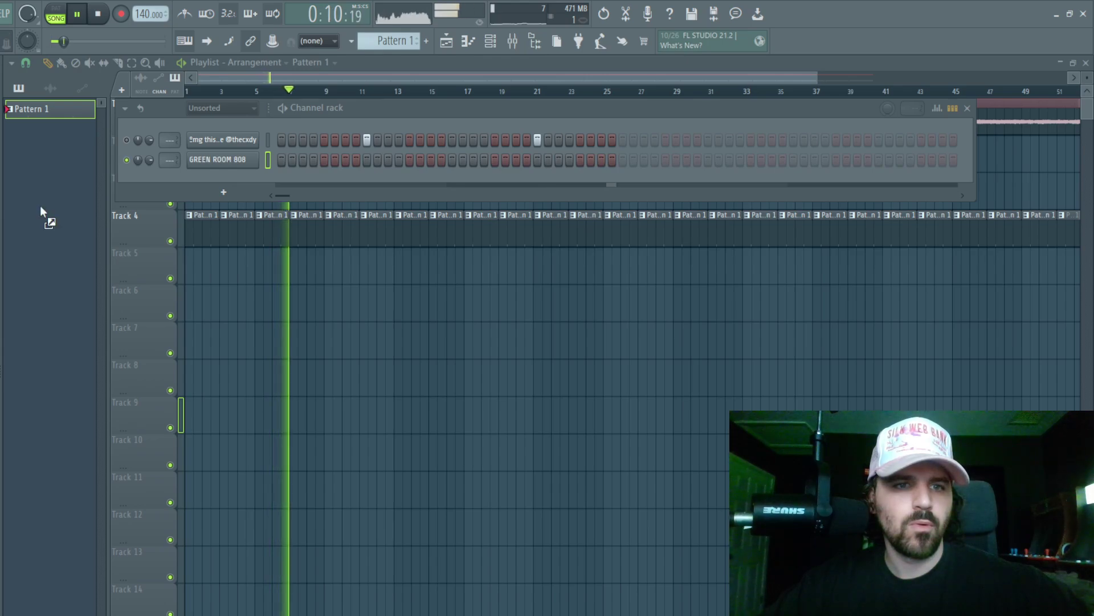
mouse_move(234, 183)
mouse_down()
mouse_move(253, 204)
mouse_move(223, 165)
mouse_up()
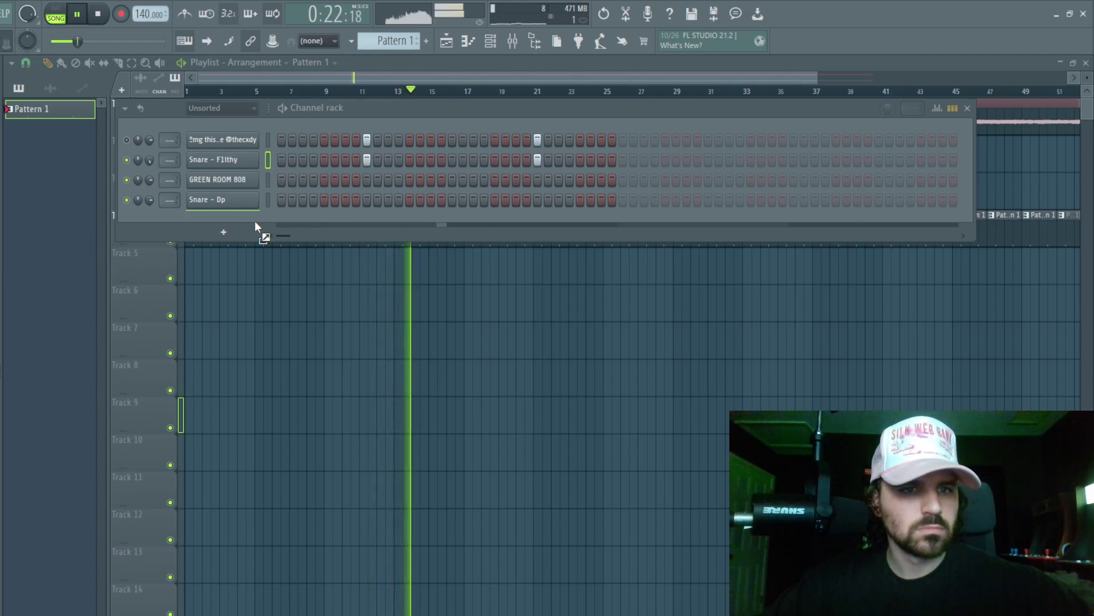
drag(254, 221, 268, 222)
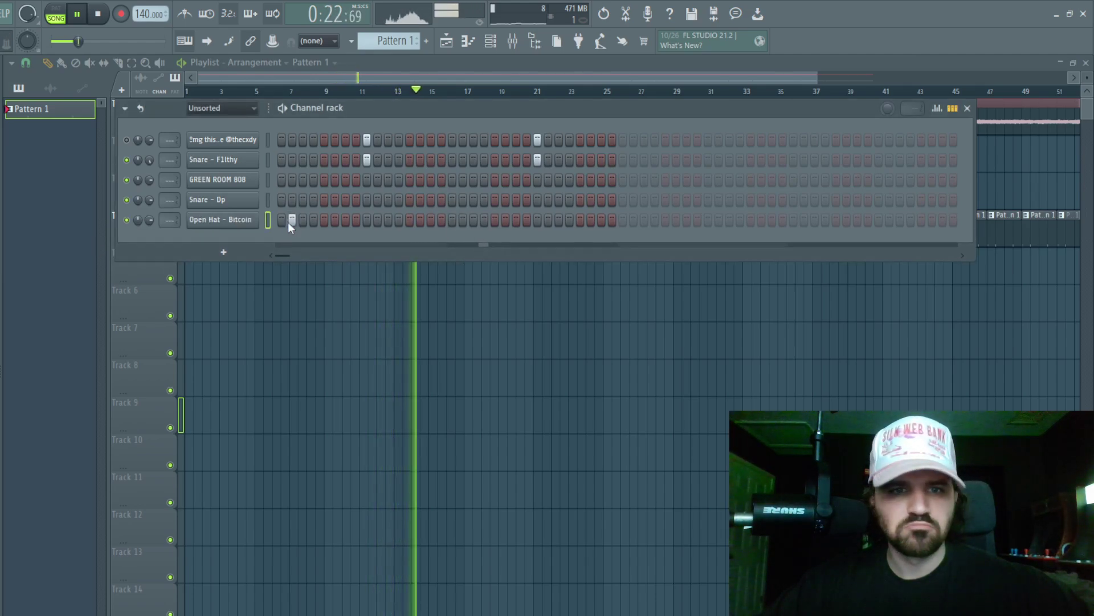
Step: Write the GREEN ROOM 808 line with G5 notes on steps 1, 7, 13 and 19 and a G#5 note on step 25
right_click(238, 183)
click(285, 178)
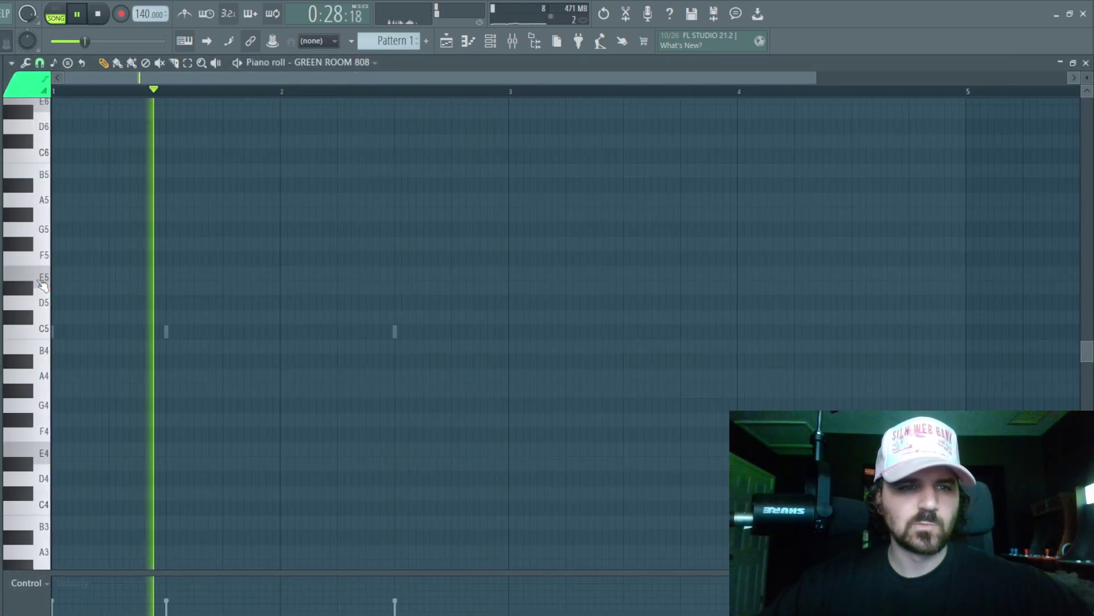
mouse_move(25, 244)
mouse_down()
mouse_move(37, 232)
mouse_move(49, 240)
mouse_up()
click(49, 240)
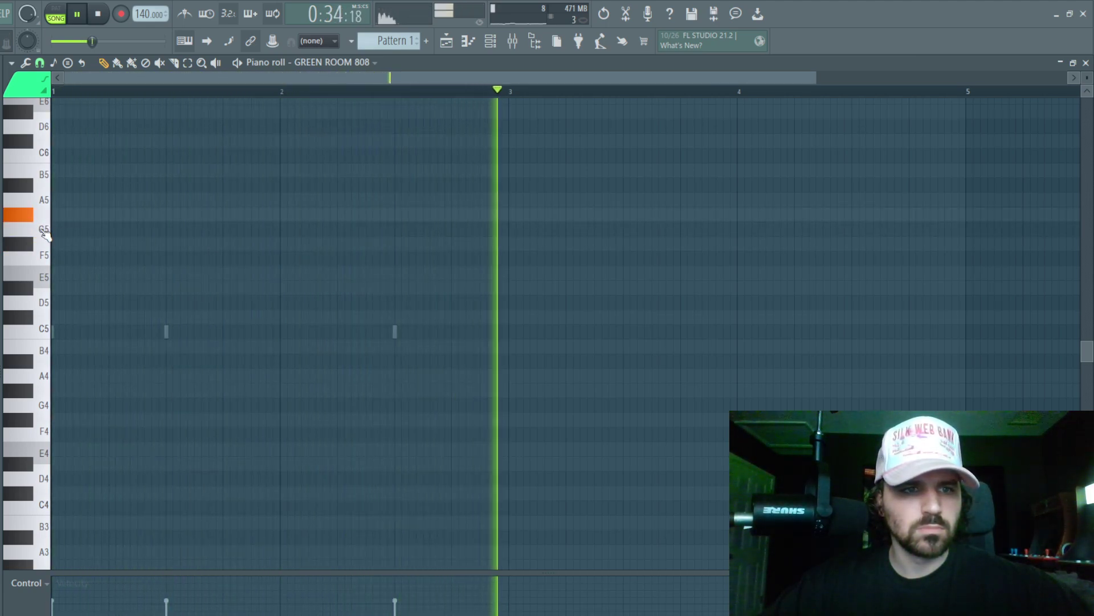
click(65, 229)
click(151, 229)
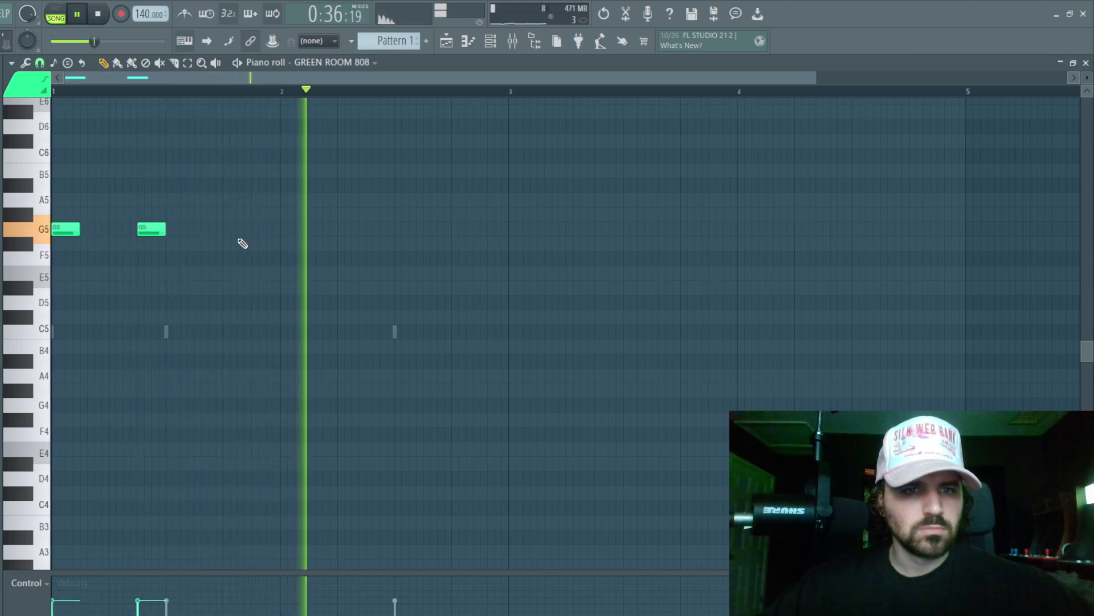
click(230, 228)
drag(225, 222, 225, 227)
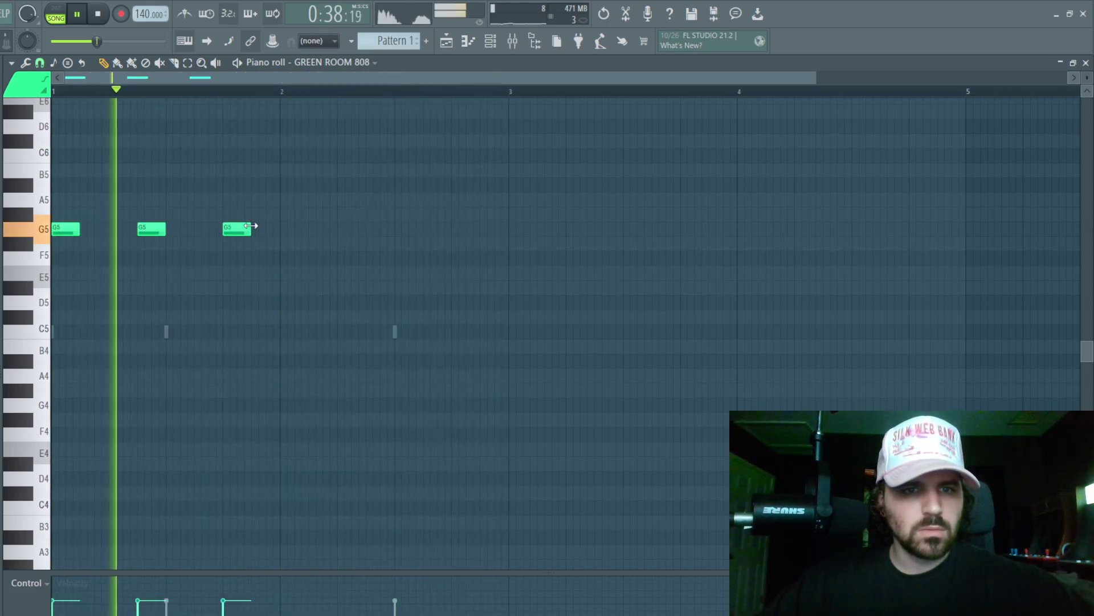
click(311, 230)
click(398, 214)
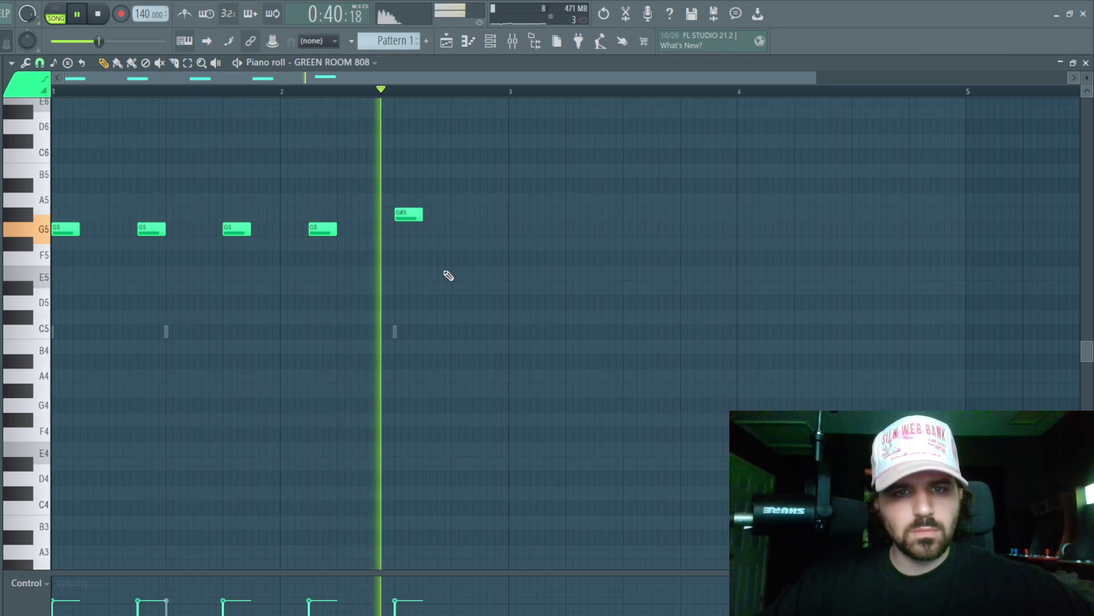
Step: Return to the playlist and replay the song from the beginning to hear the 808 line against the melody
key(F7)
key(F6)
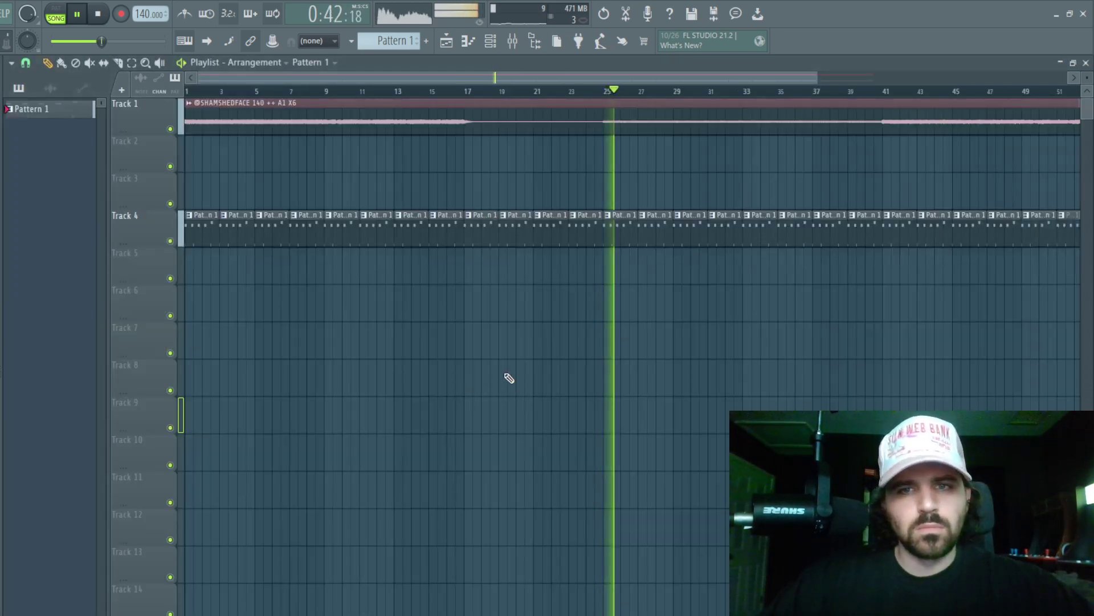
key(space)
key(space)
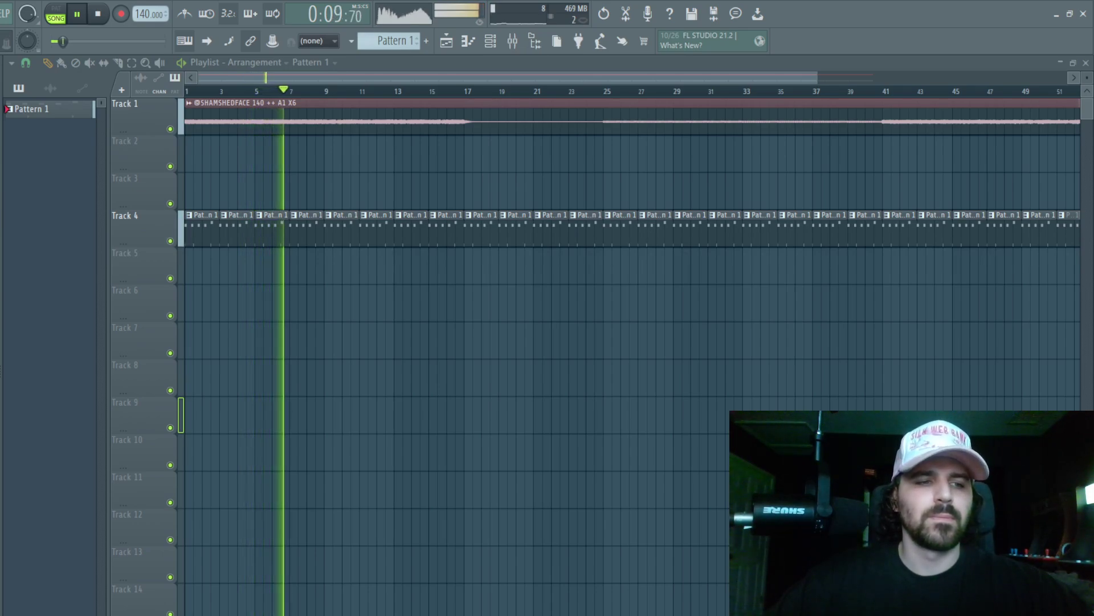
Step: Add Hi Hat - HellShell to Pattern 1 with hits on steps 5, 7, 21, 22 and 23
click(490, 41)
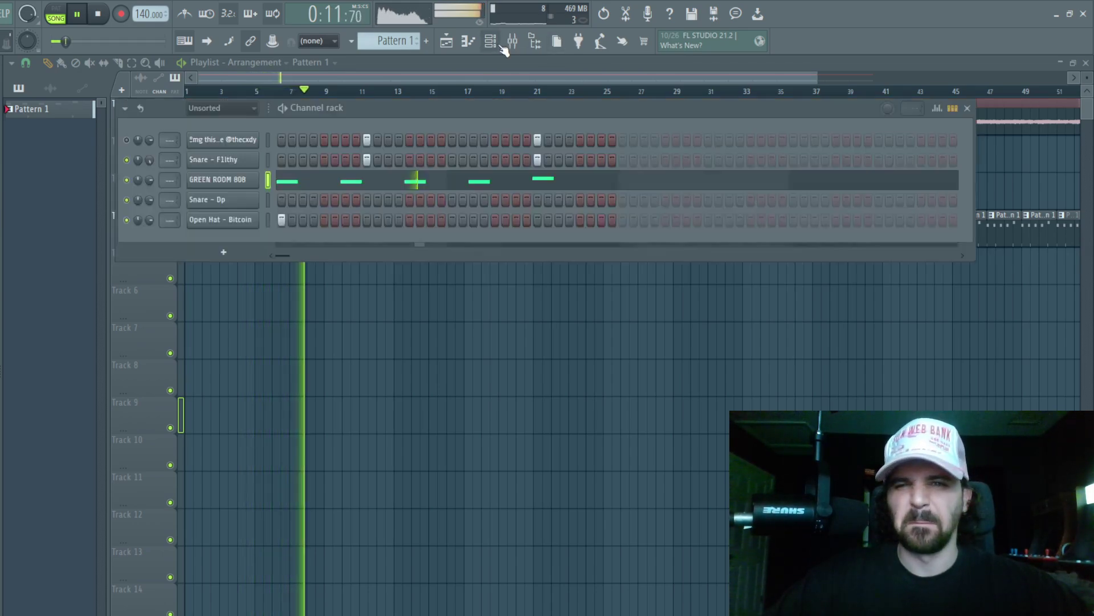
drag(163, 341, 236, 242)
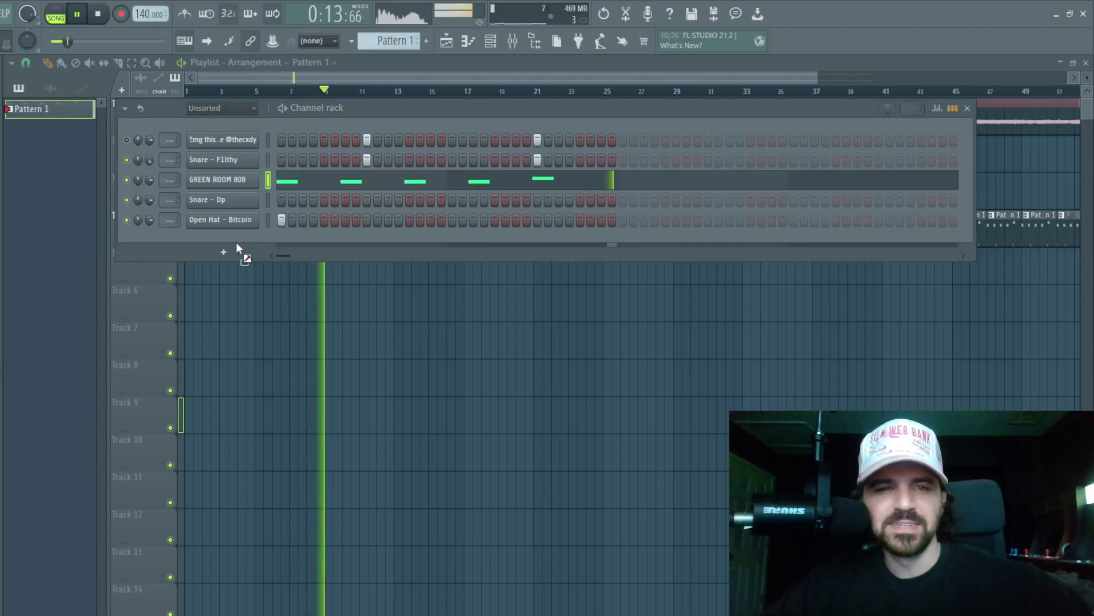
click(324, 239)
click(346, 240)
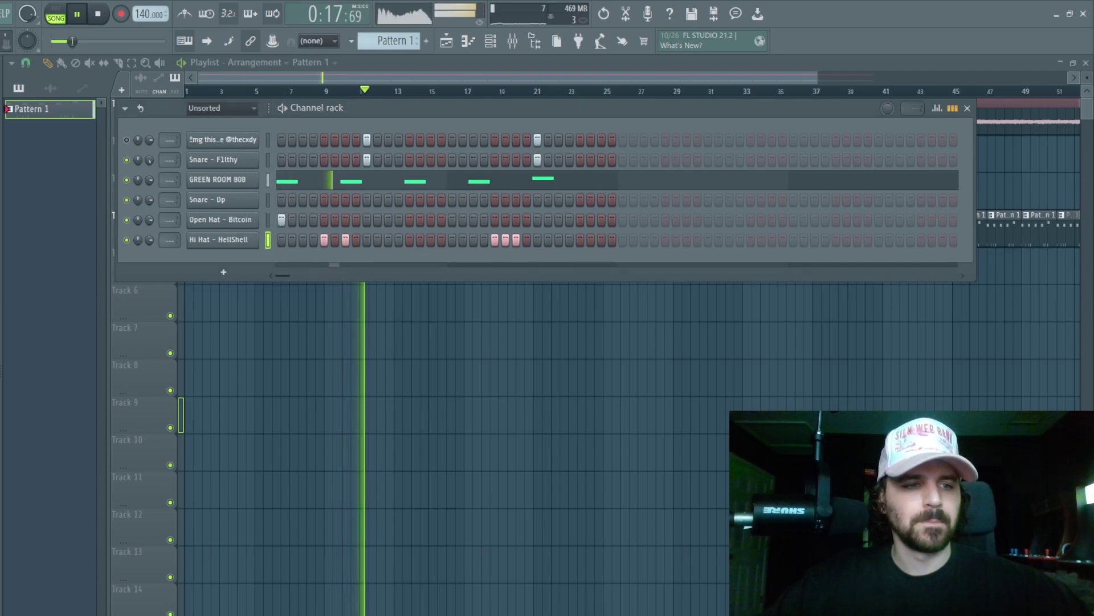
Step: Add Hi Hat - Hickey to Pattern 1 and fill its row on every second step
drag(299, 255, 290, 261)
right_click(251, 259)
click(407, 300)
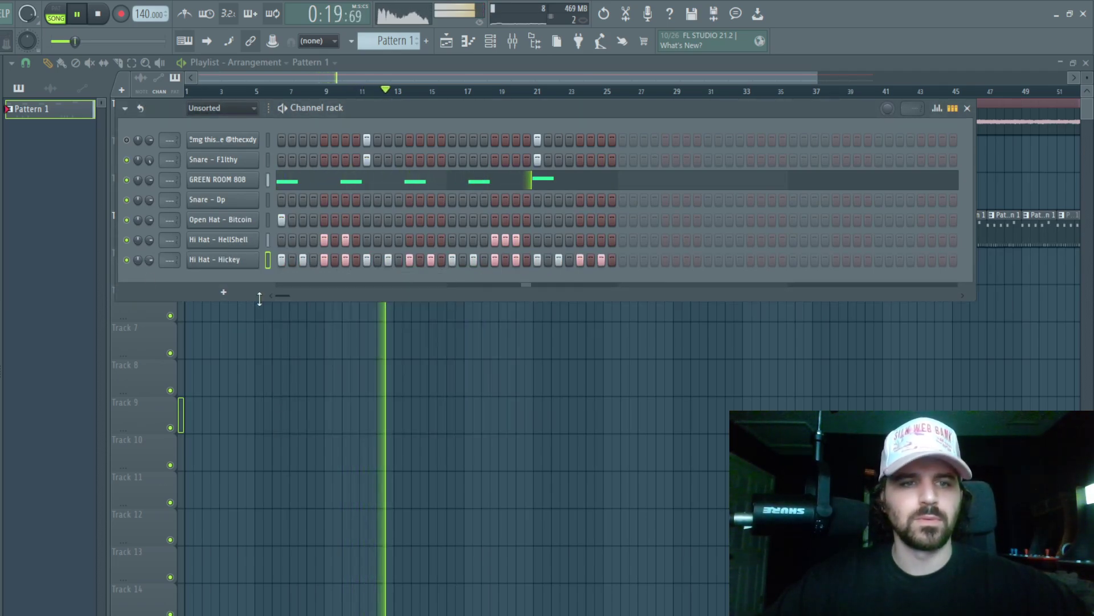
Step: Add extra Hi Hat - Hickey hits on steps 6, 10, 26 and 32 of Pattern 1
click(292, 260)
click(314, 259)
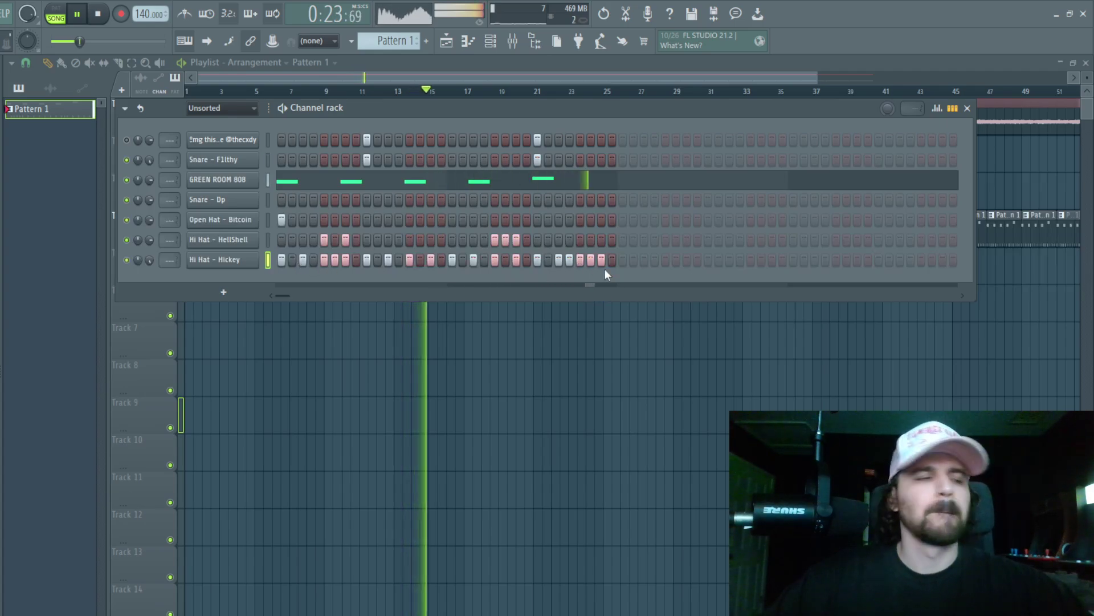
click(590, 260)
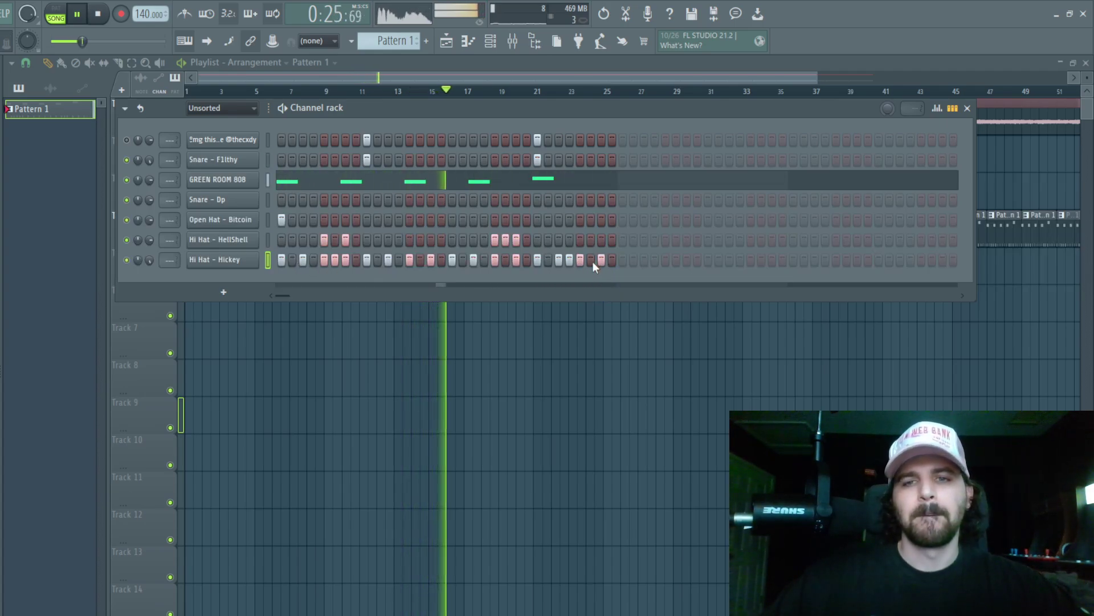
click(612, 260)
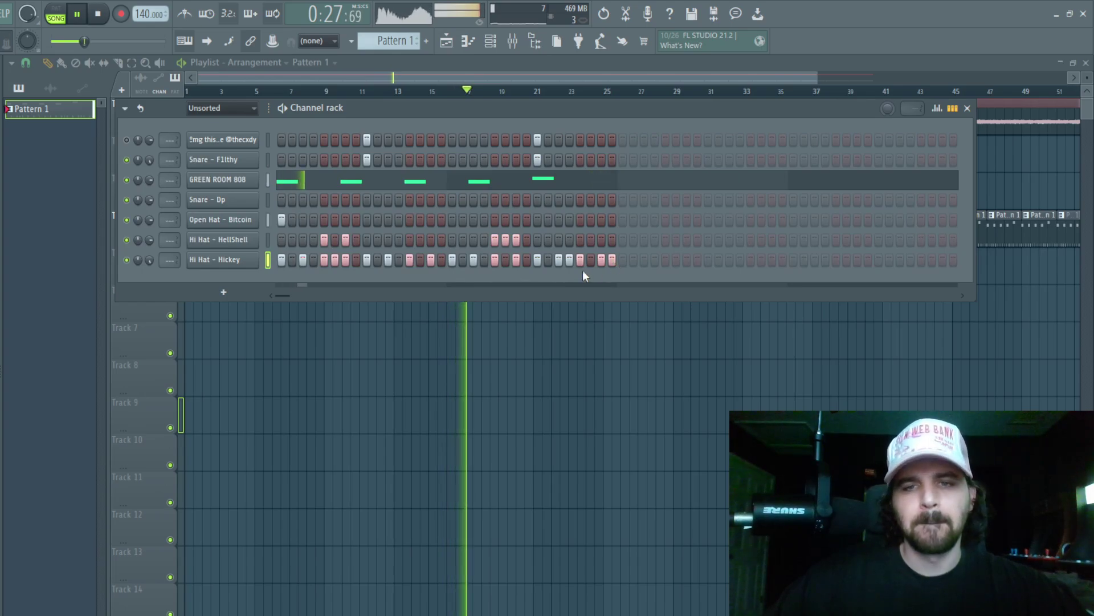
click(571, 260)
click(548, 261)
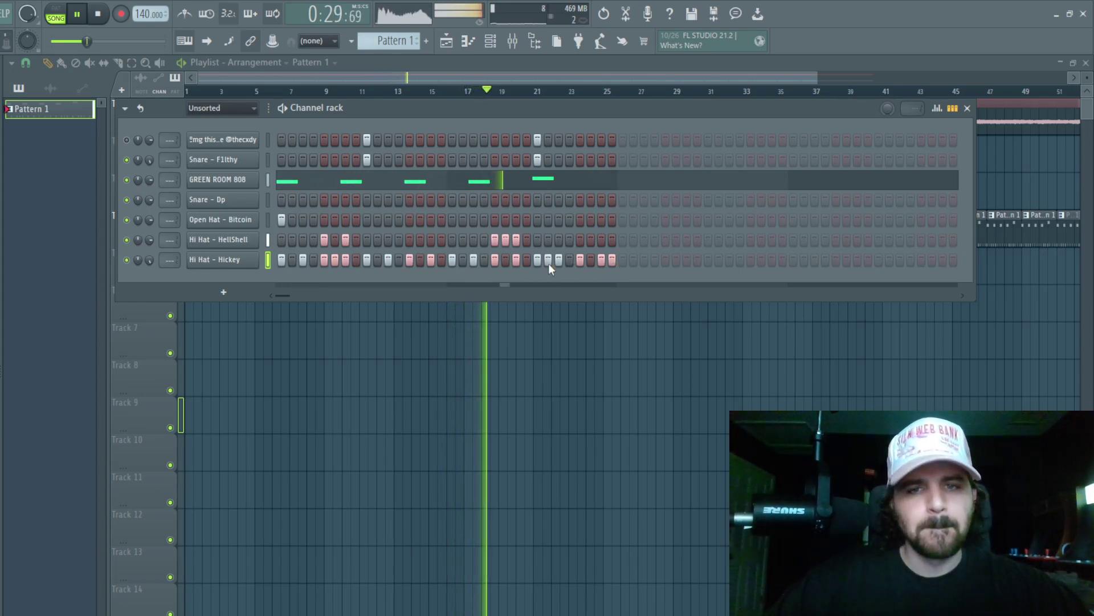
click(378, 260)
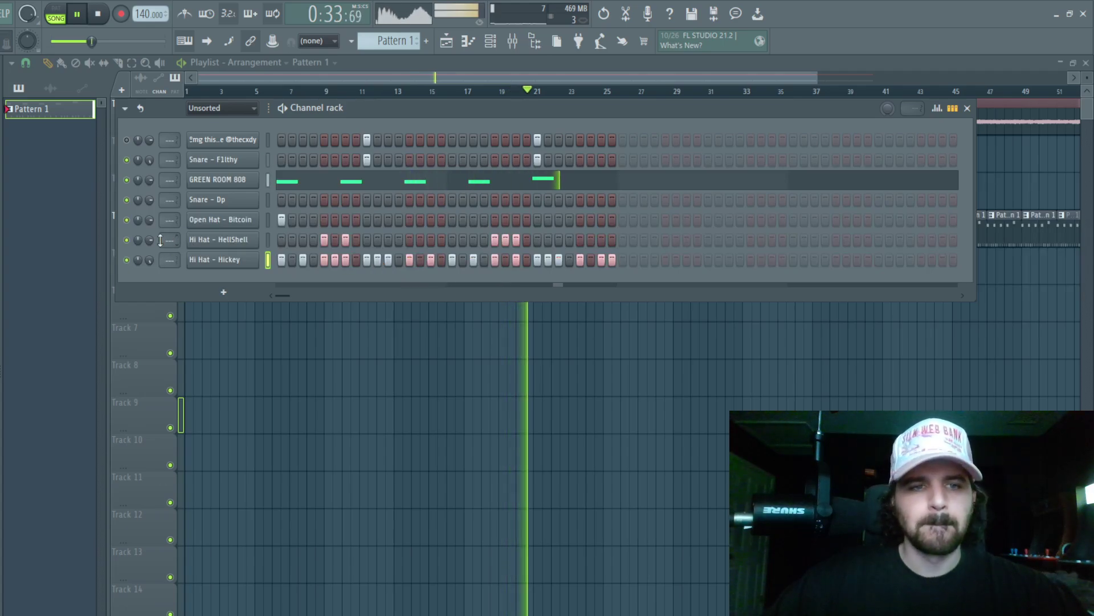
Step: Slice the SHAMSHEDFACE melody at bars 17 and 41, delete both sections after bar 17, and replay from the start
key(F6)
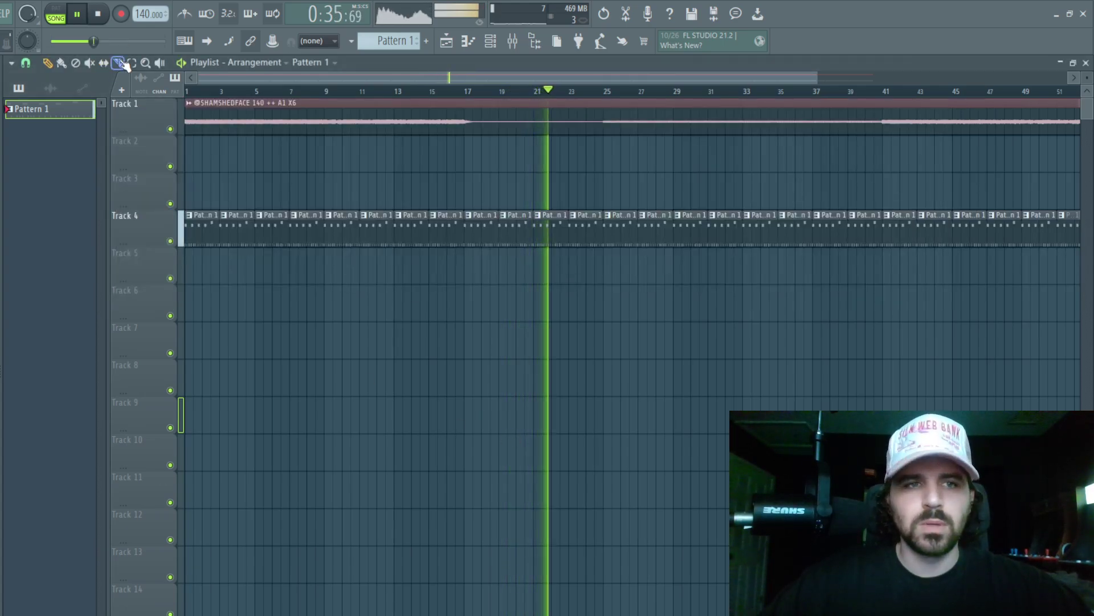
shift+click(468, 121)
scroll(350, 166, down, 2)
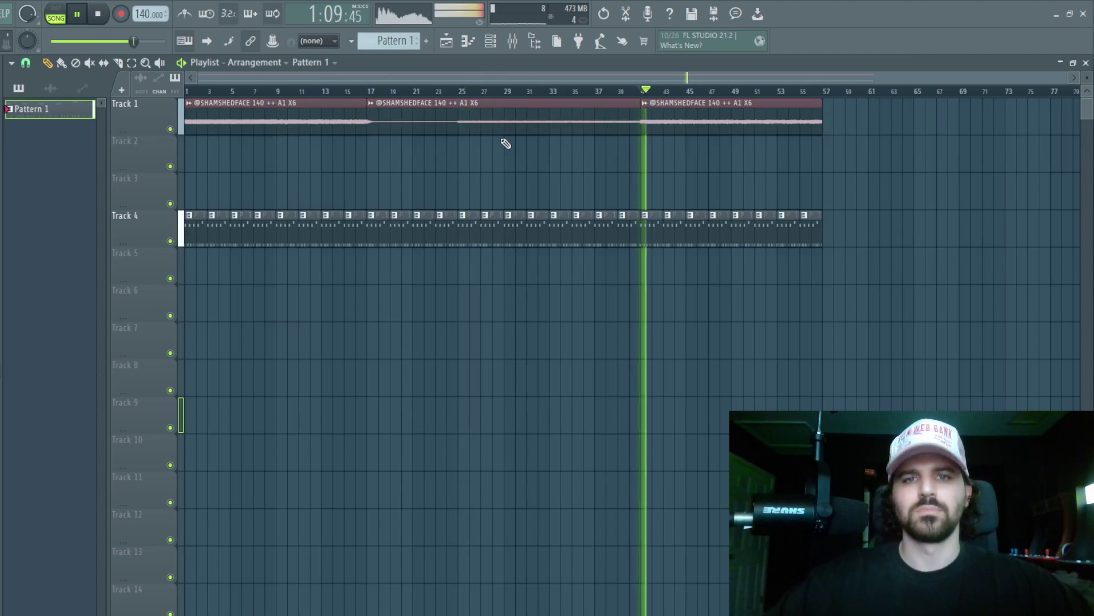
right_click(583, 112)
right_click(661, 112)
key(space)
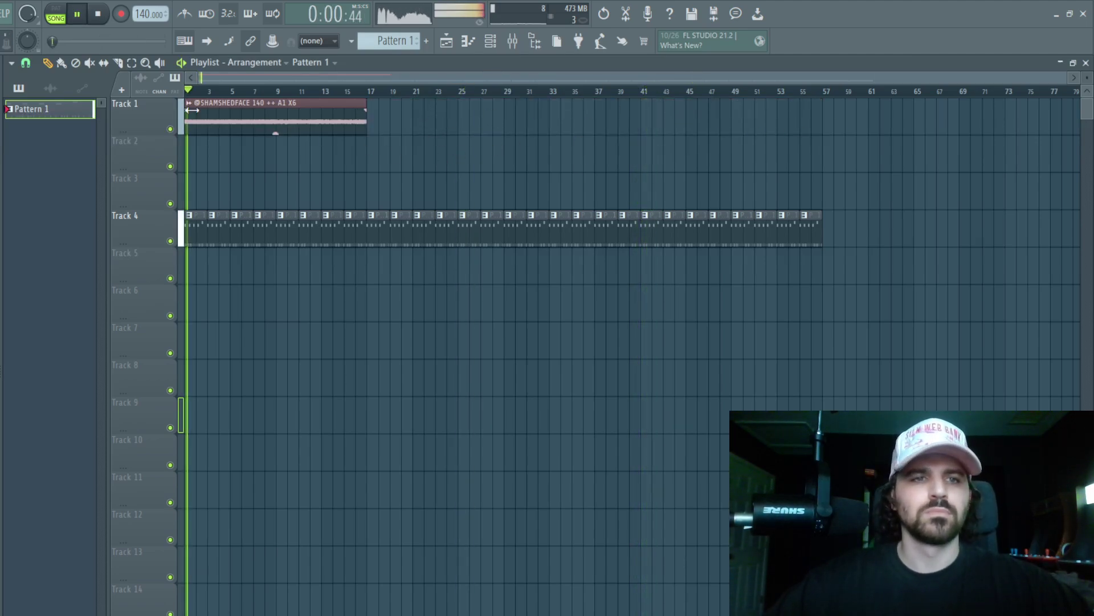
Step: Review the melody clip's channel settings and mixer insert, and the channel rack of Pattern 1, ending back in the playlist
double_click(290, 109)
key(F9)
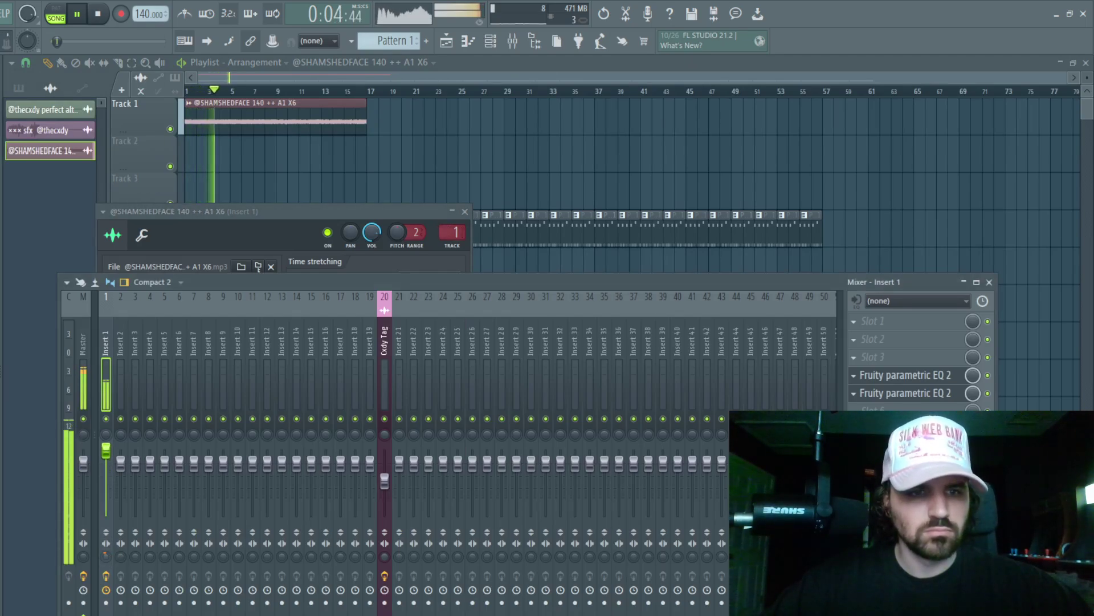
key(F9)
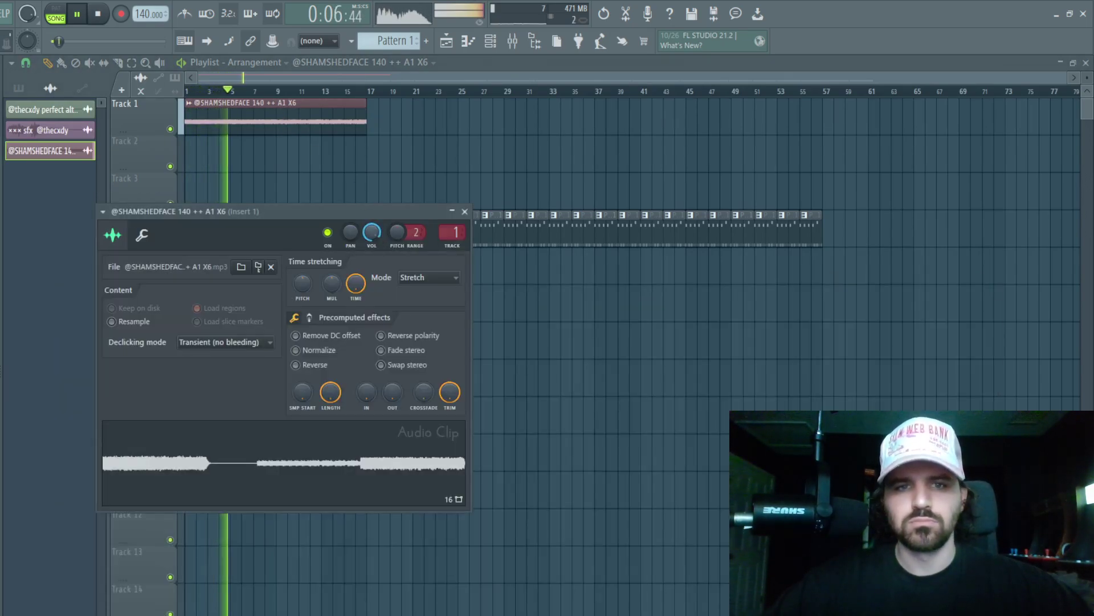
key(Escape)
click(490, 40)
scroll(398, 43, down, 1)
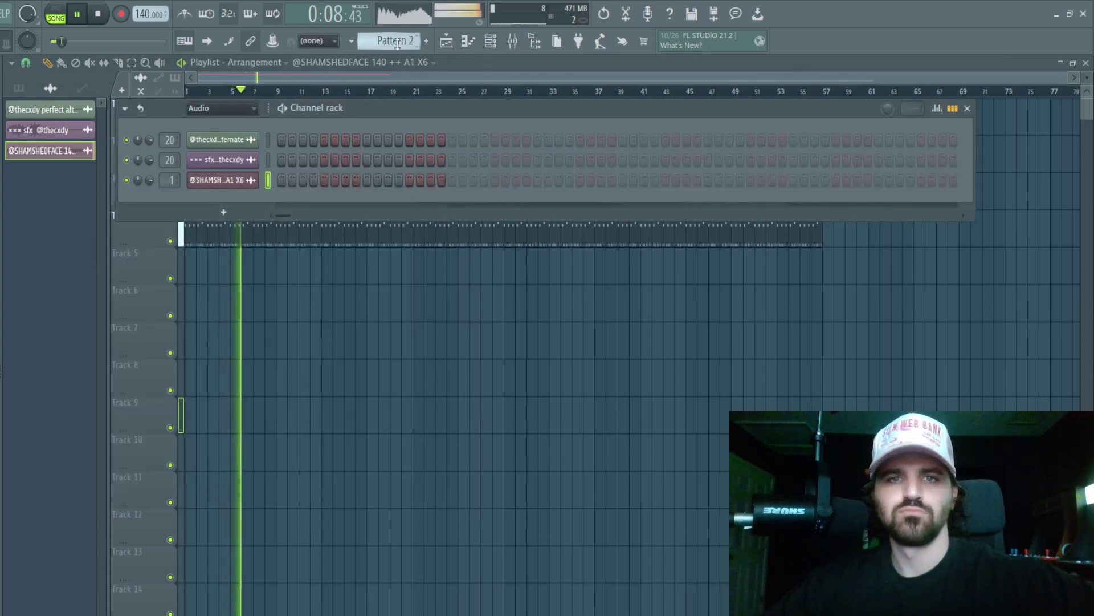
scroll(398, 45, up, 1)
key(F6)
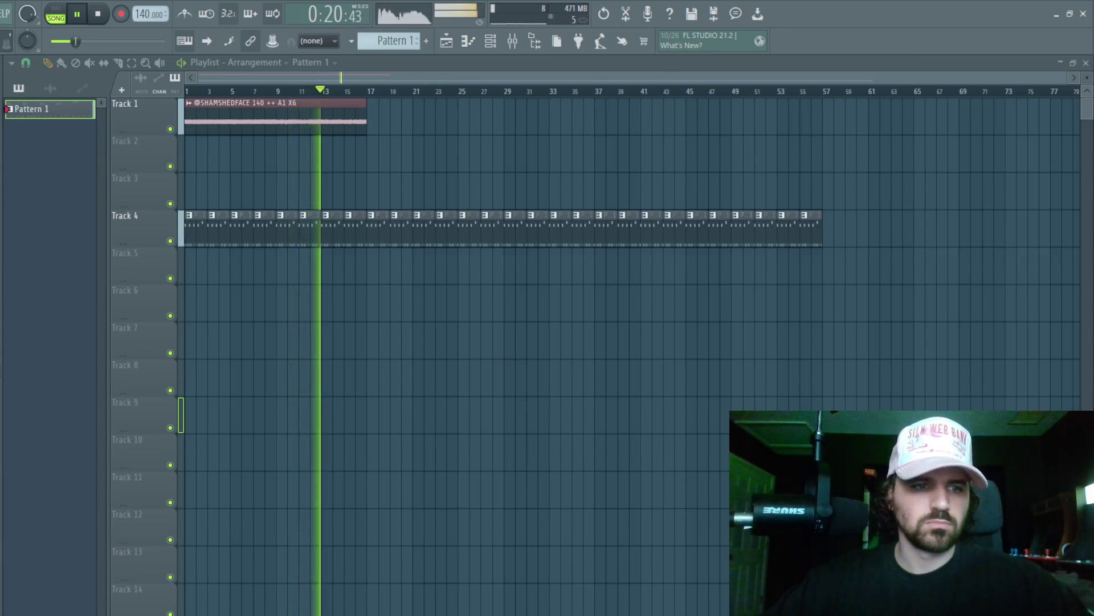
key(F6)
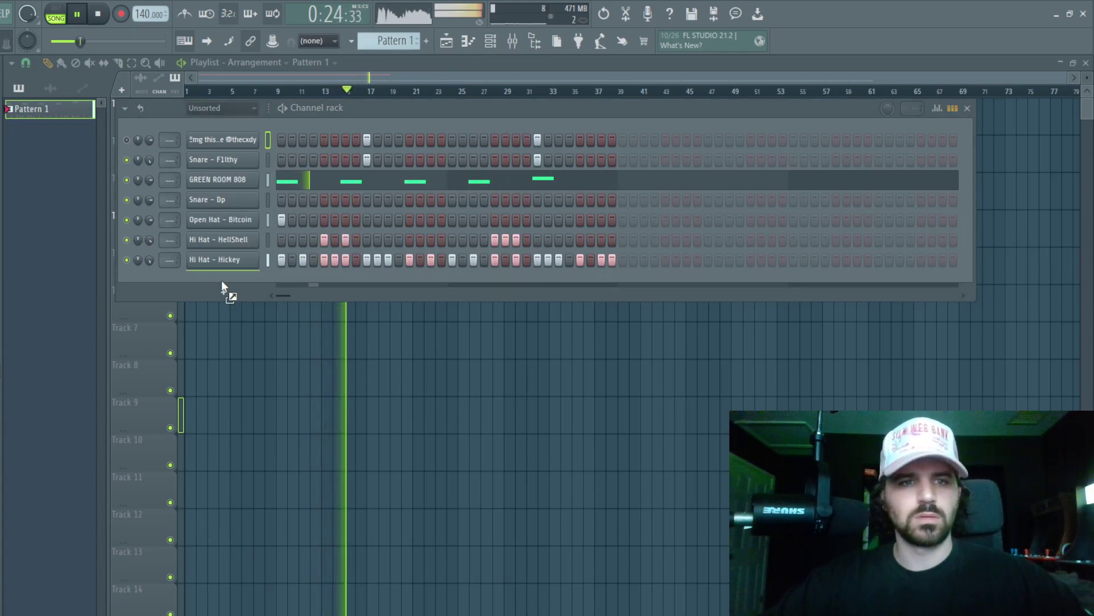
click(313, 184)
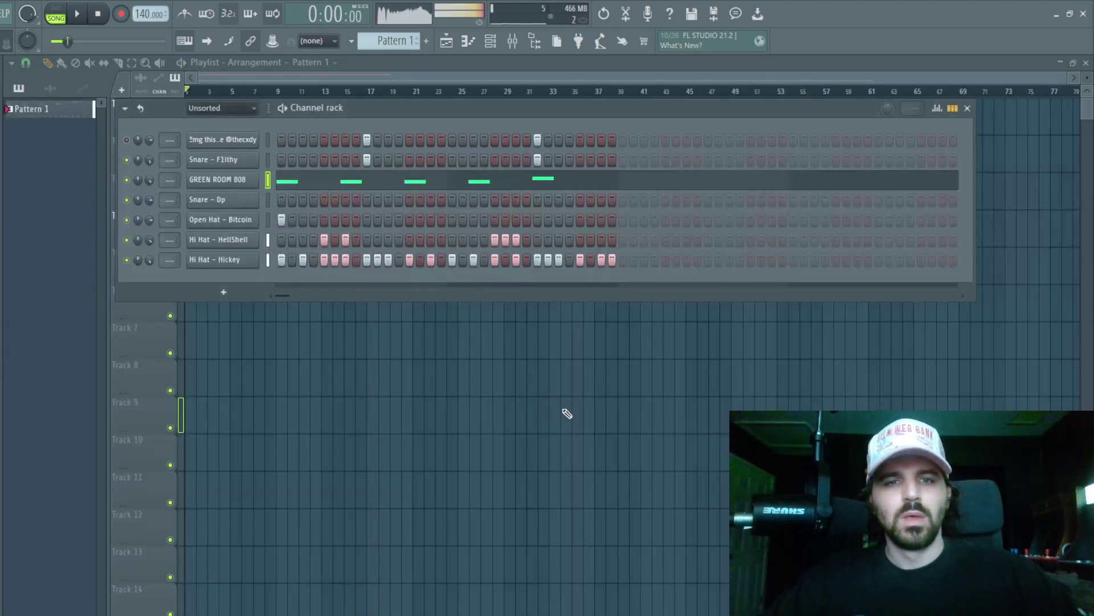
key(F6)
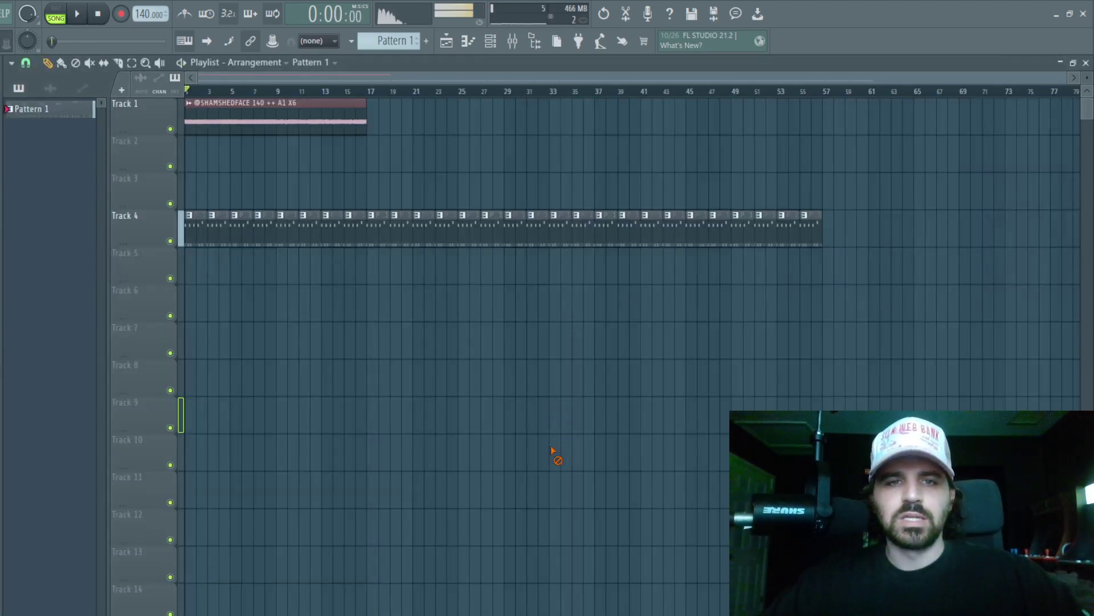
Step: Trim the first melody clip on Track 1 to end at bar 9, delete its old copy, and repeat the shortened clip
key(ctrl+b)
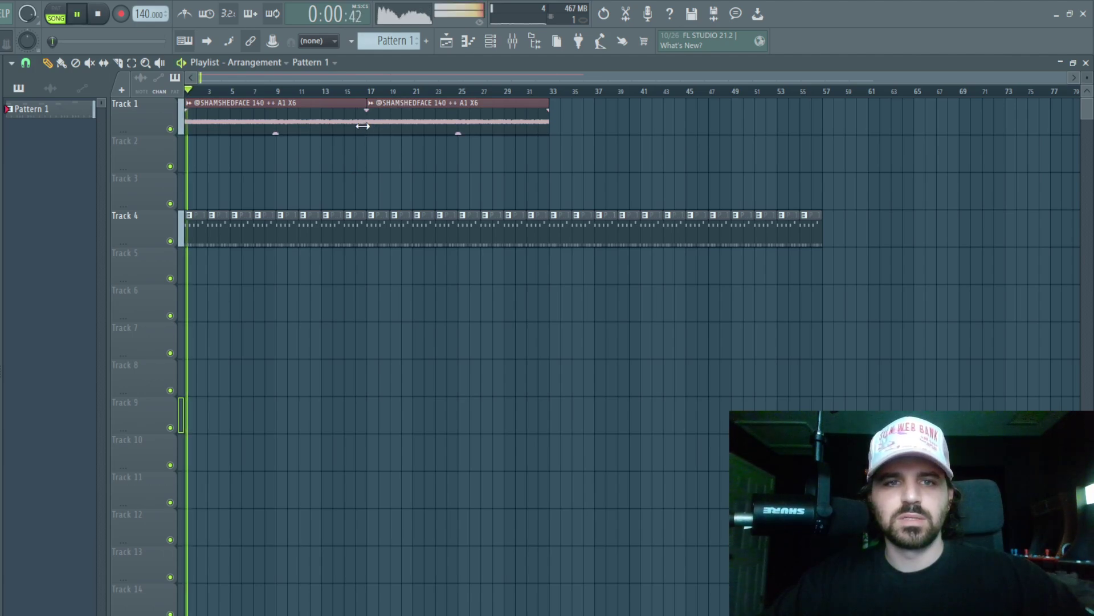
drag(363, 126, 276, 126)
key(Delete)
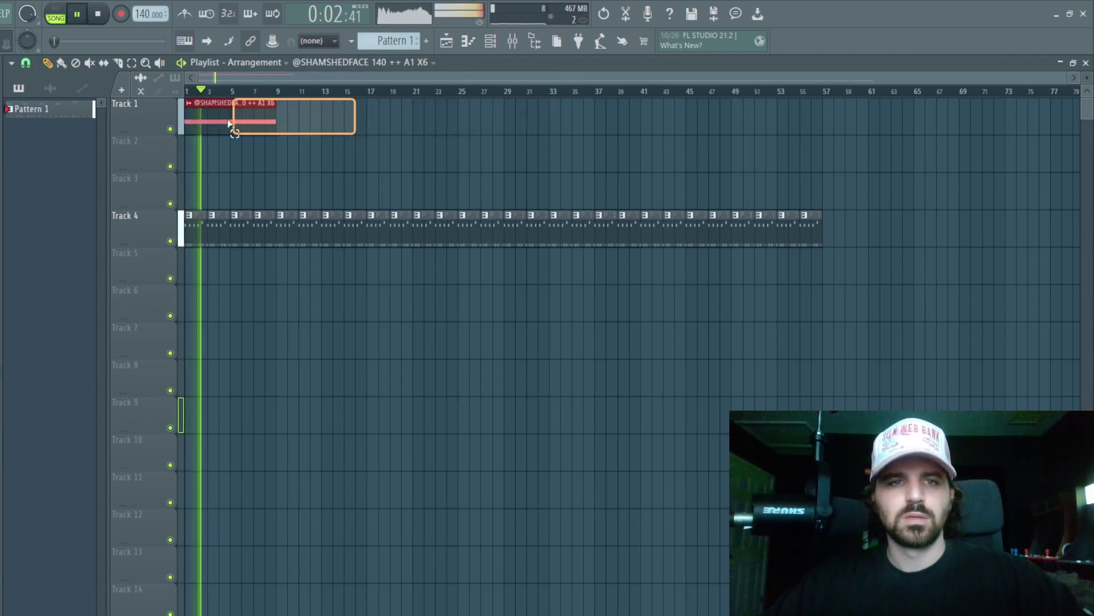
key(ctrl+b)
key(ctrl+b)
key(ctrl+b)
key(ctrl+b)
Step: Delete all clips after bar 17 on Tracks 1 and 4 and duplicate the remaining 16 bars up to bar 33
drag(386, 147, 1004, 325)
key(Delete)
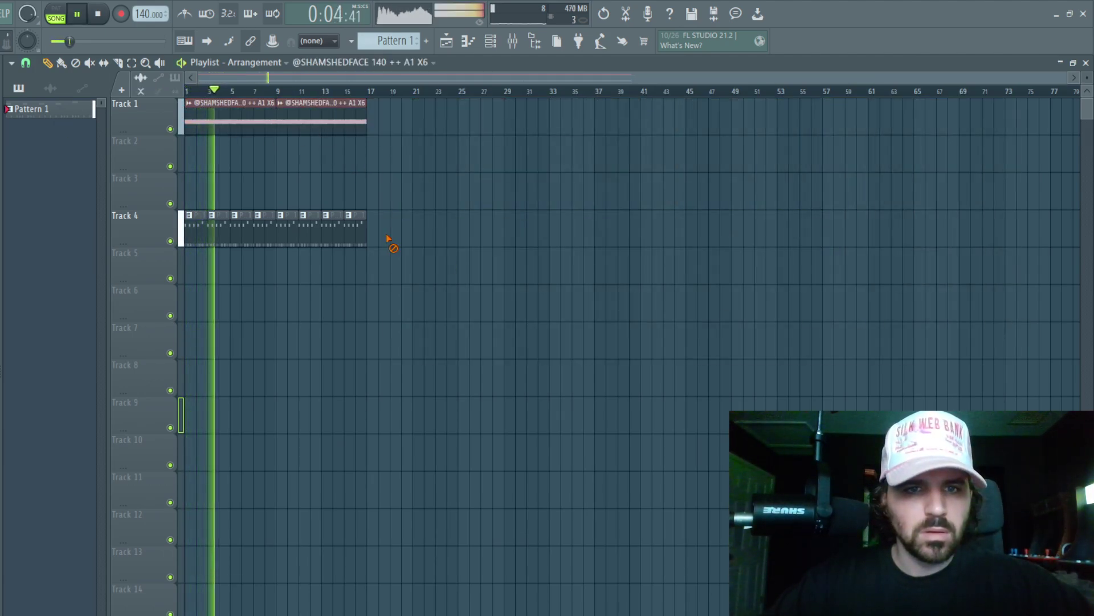
scroll(353, 143, up, 2)
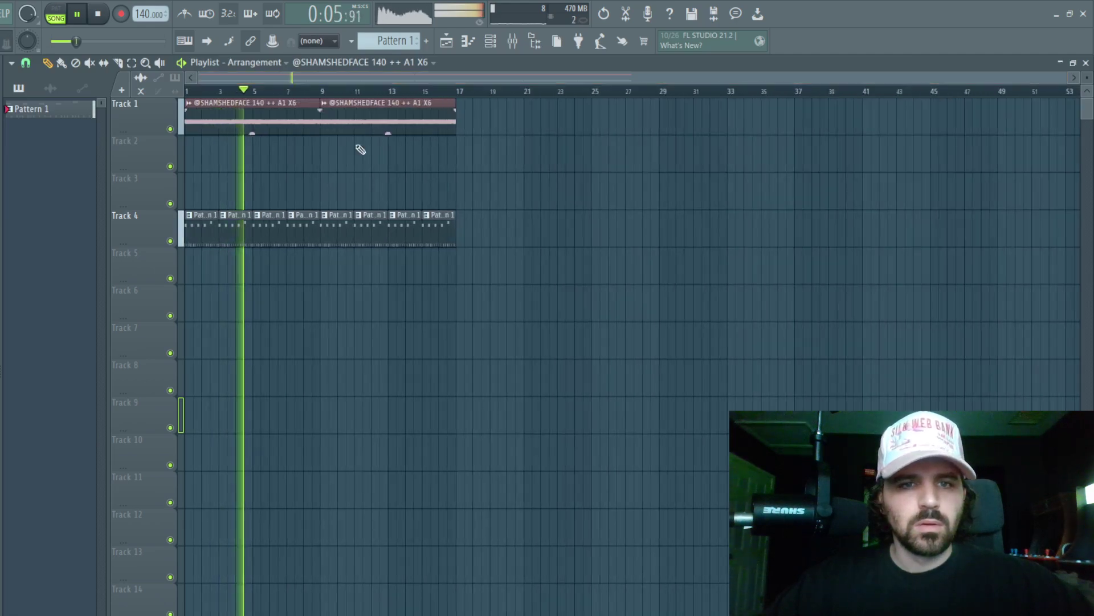
right_click(332, 224)
click(671, 282)
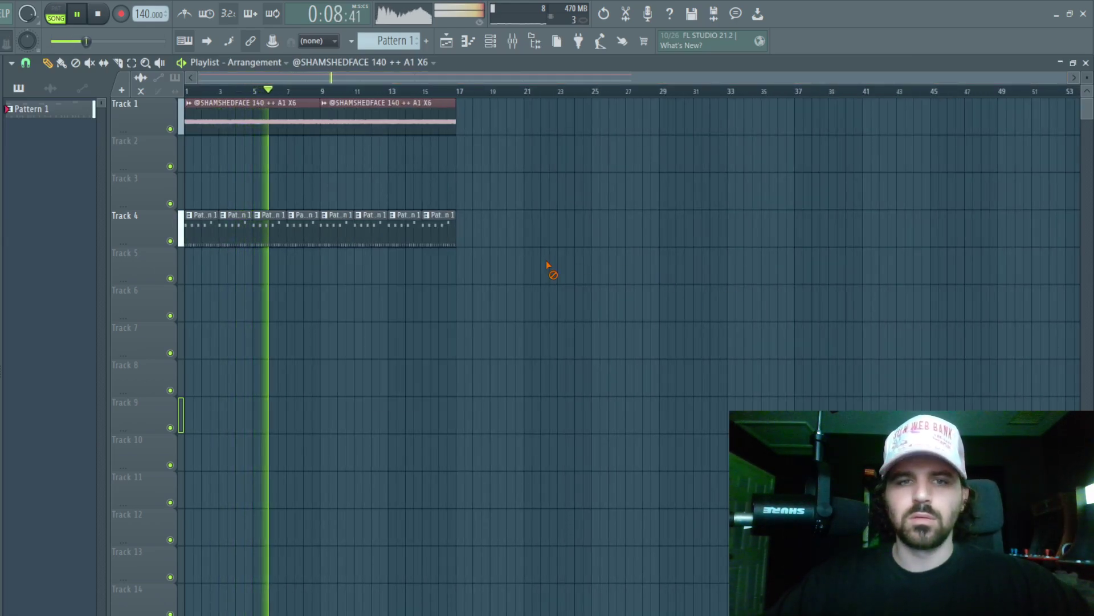
key(ctrl+a)
key(ctrl+b)
right_click(379, 118)
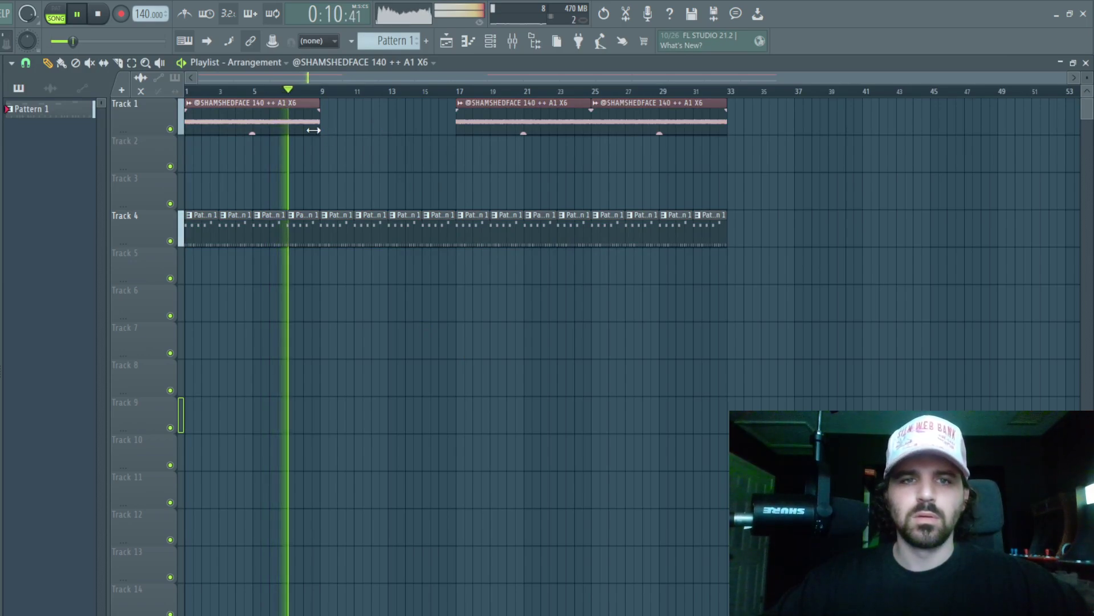
drag(318, 117, 445, 146)
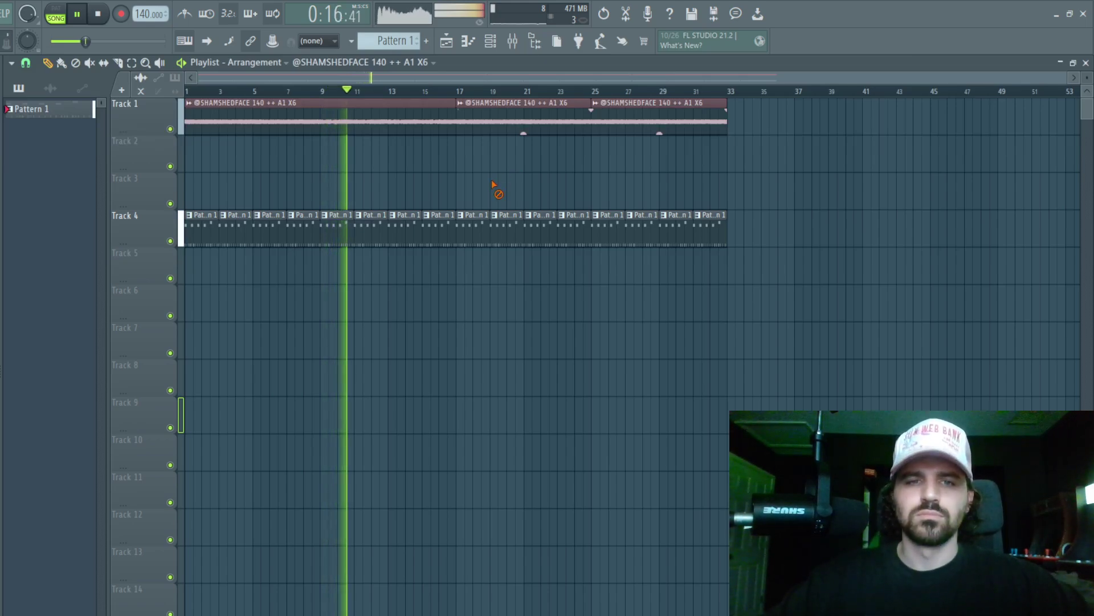
right_click(327, 224)
click(353, 328)
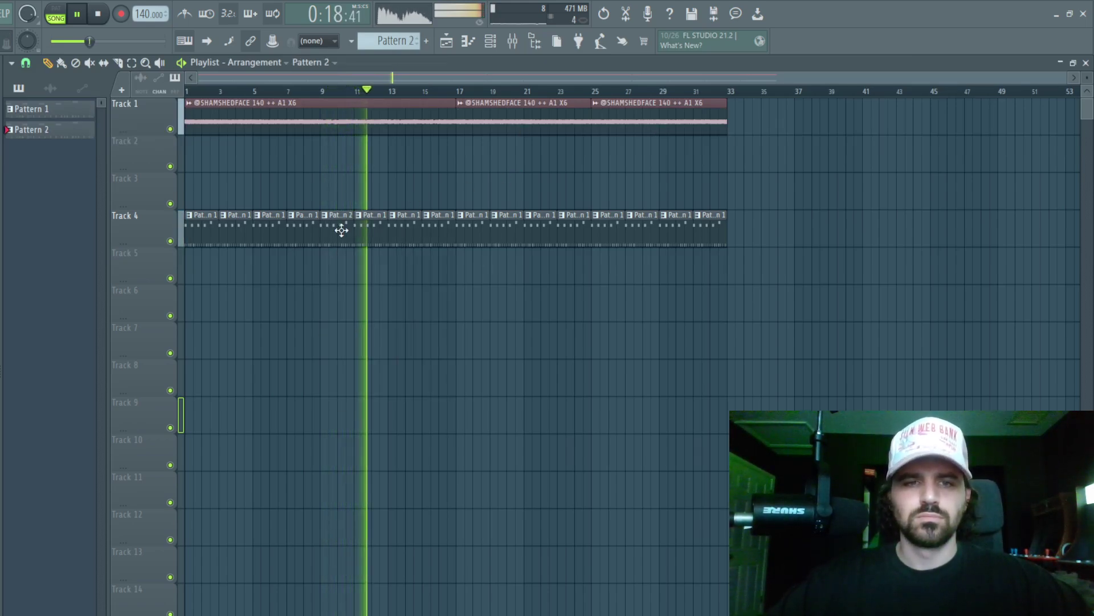
key(ctrl+z)
key(ctrl+z)
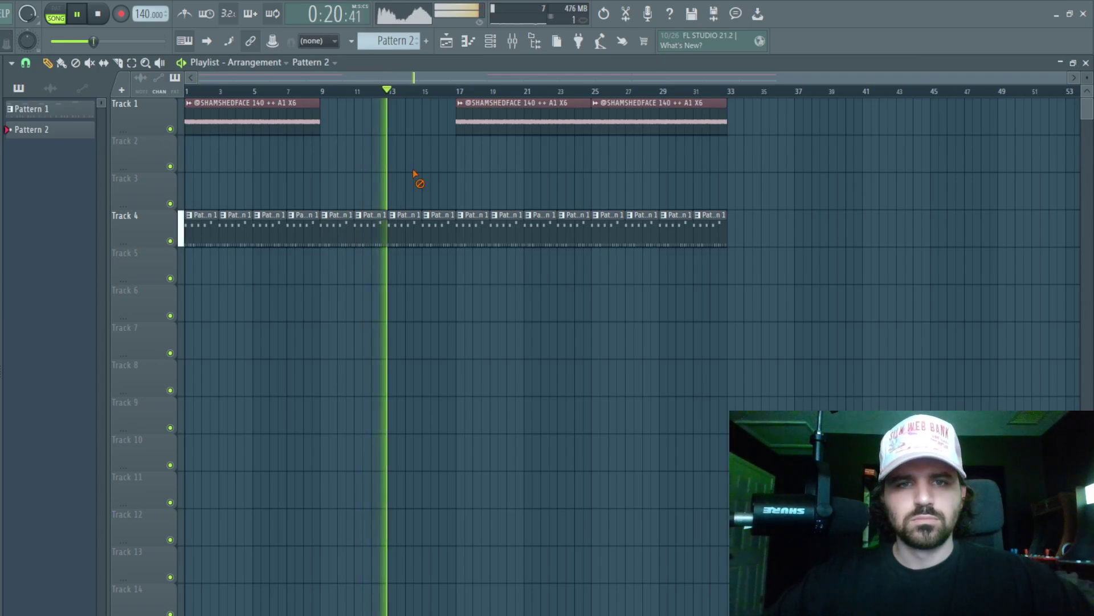
key(space)
key(ctrl+z)
key(space)
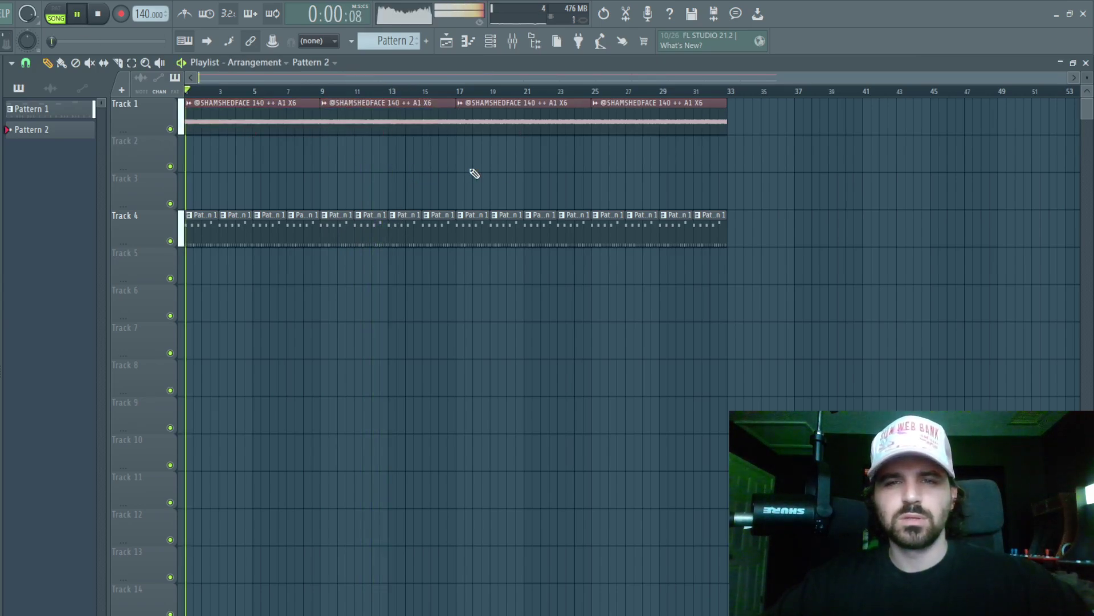
Step: Make the Track 4 pattern clip at bar 9 unique as Pattern 2 and open its GREEN ROOM 808 notes
right_click(342, 220)
click(362, 326)
double_click(344, 244)
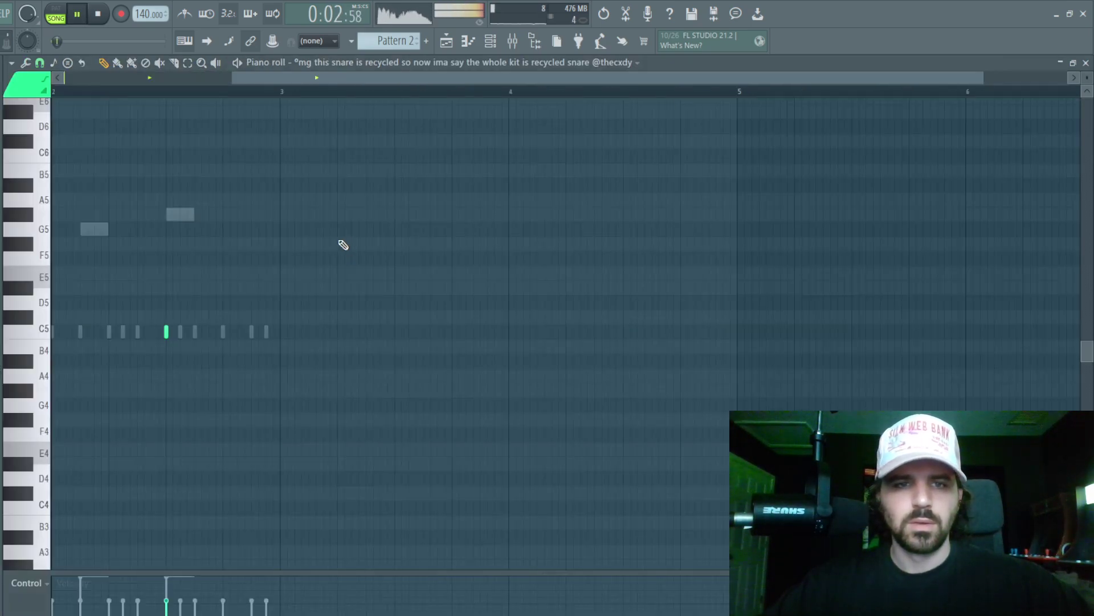
double_click(158, 231)
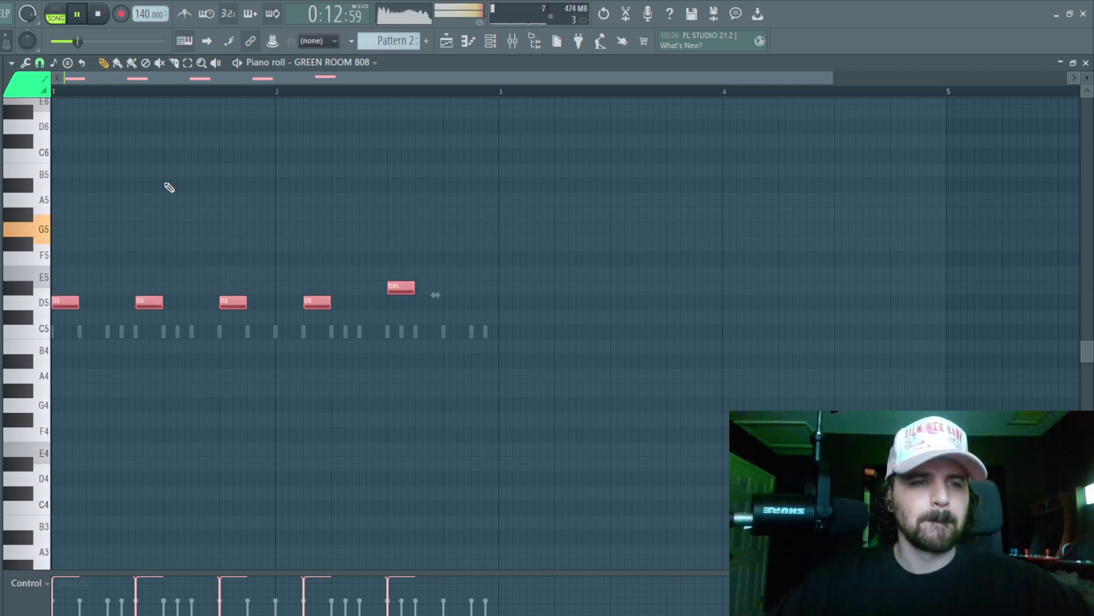
Step: Try the GREEN ROOM 808 line of Pattern 2 lower, on C#5 with D5 as the last note, and restore G5 and G#5
key(Down)
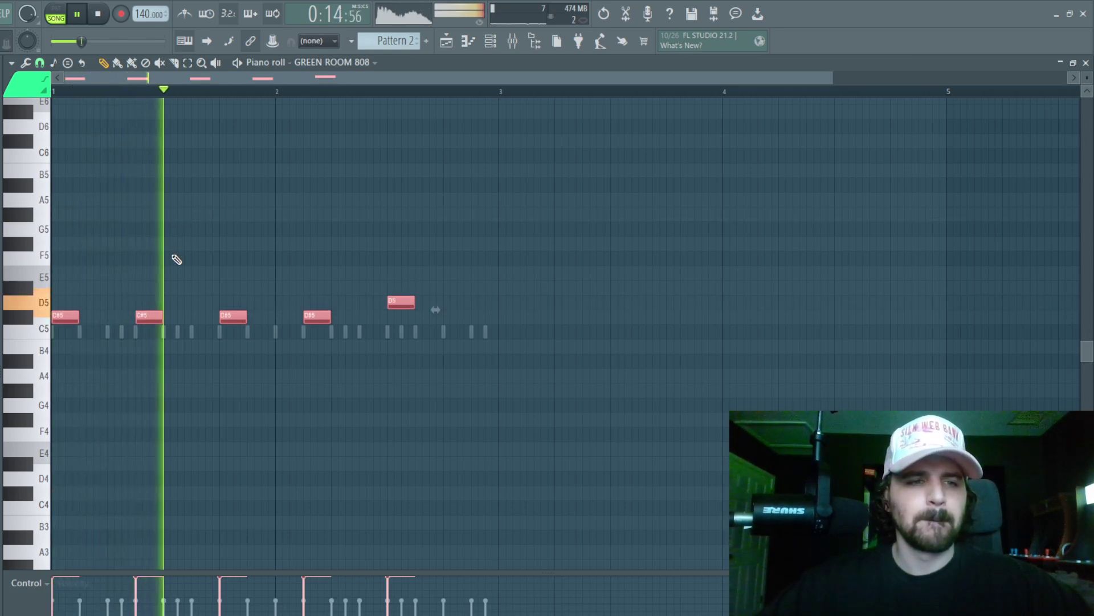
key(Up)
key(Up)
key(Up)
key(Up)
key(Up)
key(Up)
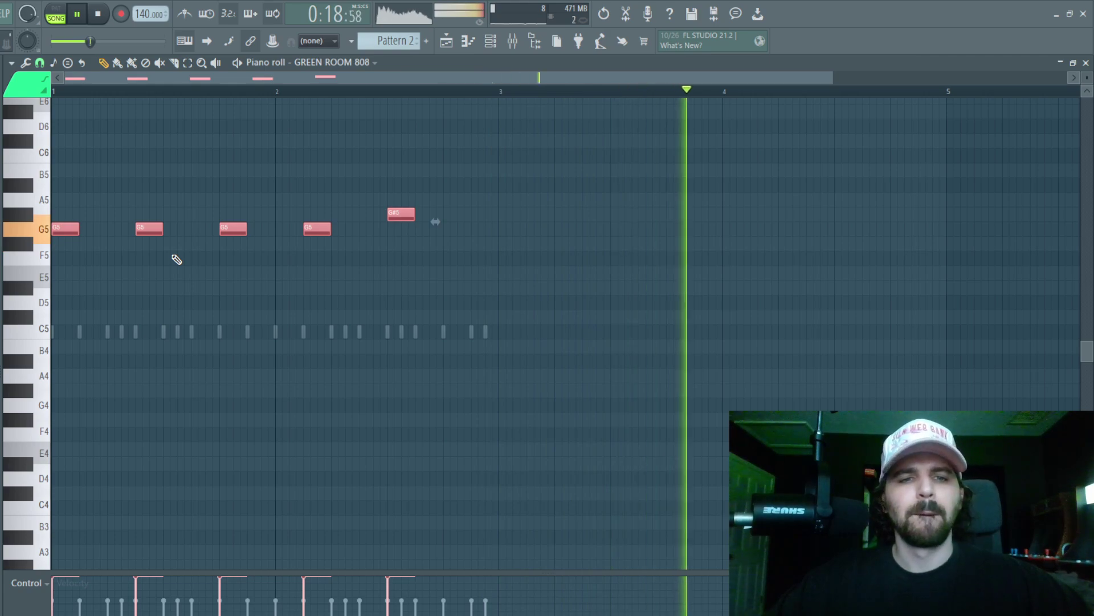
Step: Try the GREEN ROOM 808 notes of Pattern 1 an octave lower on G4 and G#4, and restore G5 and G#5
key(F5)
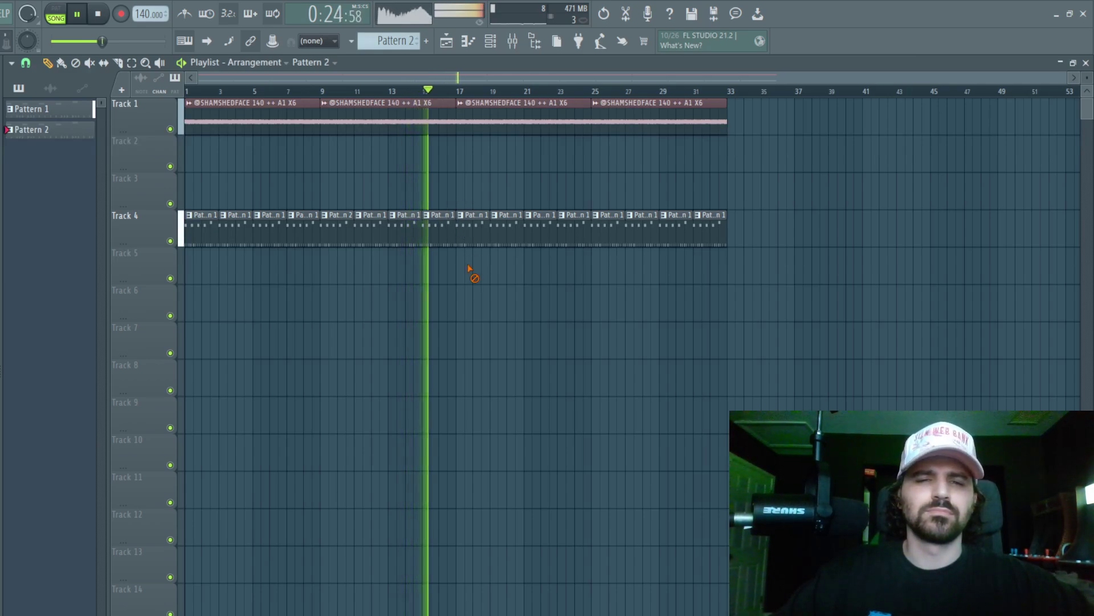
double_click(470, 235)
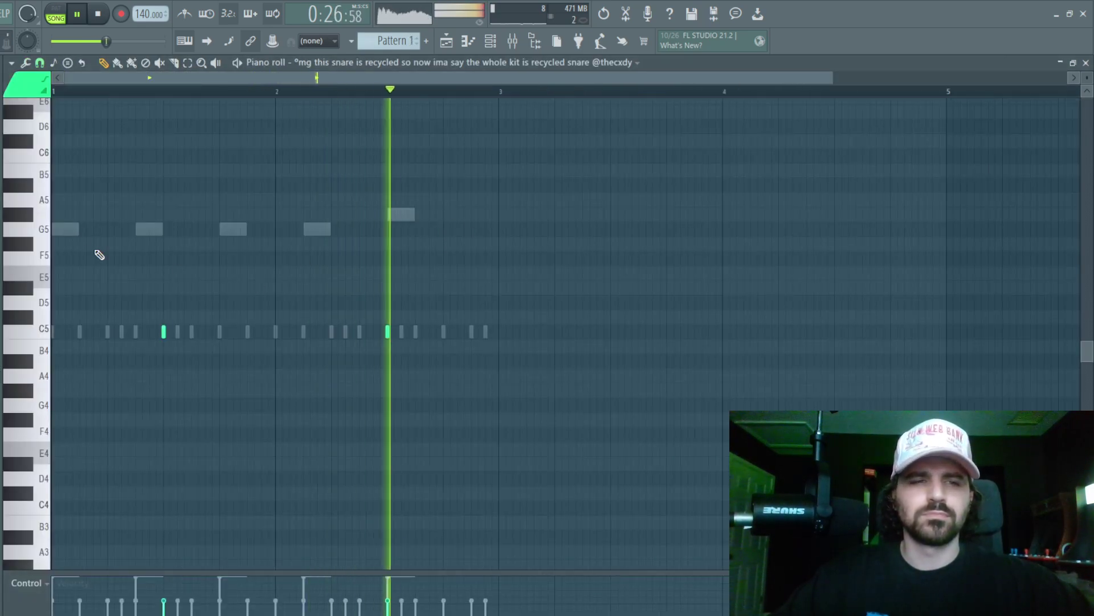
key(ctrl+Up)
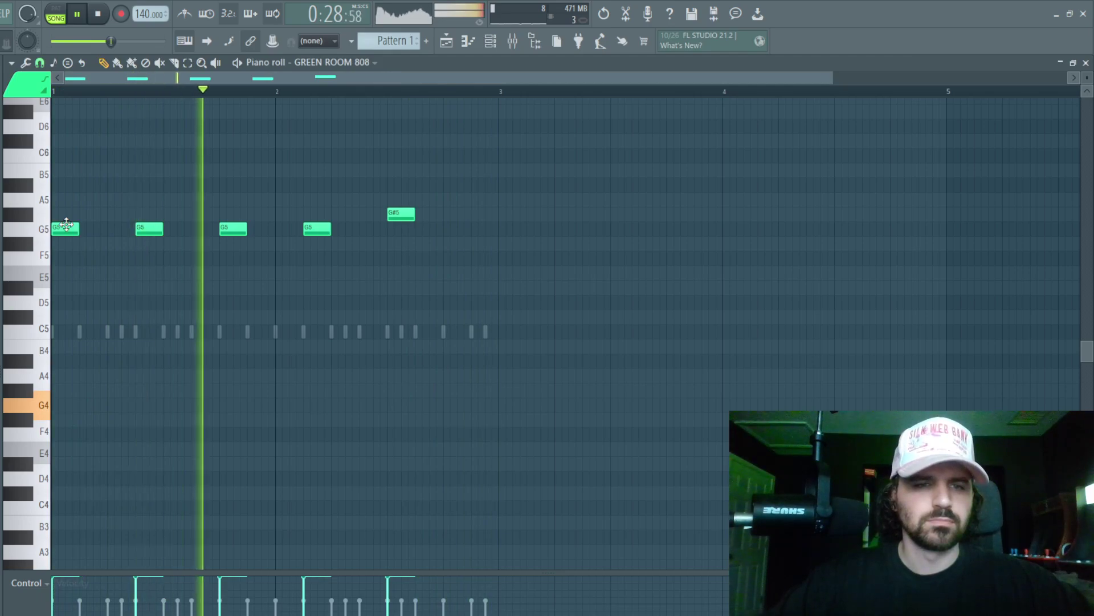
key(ctrl+Down)
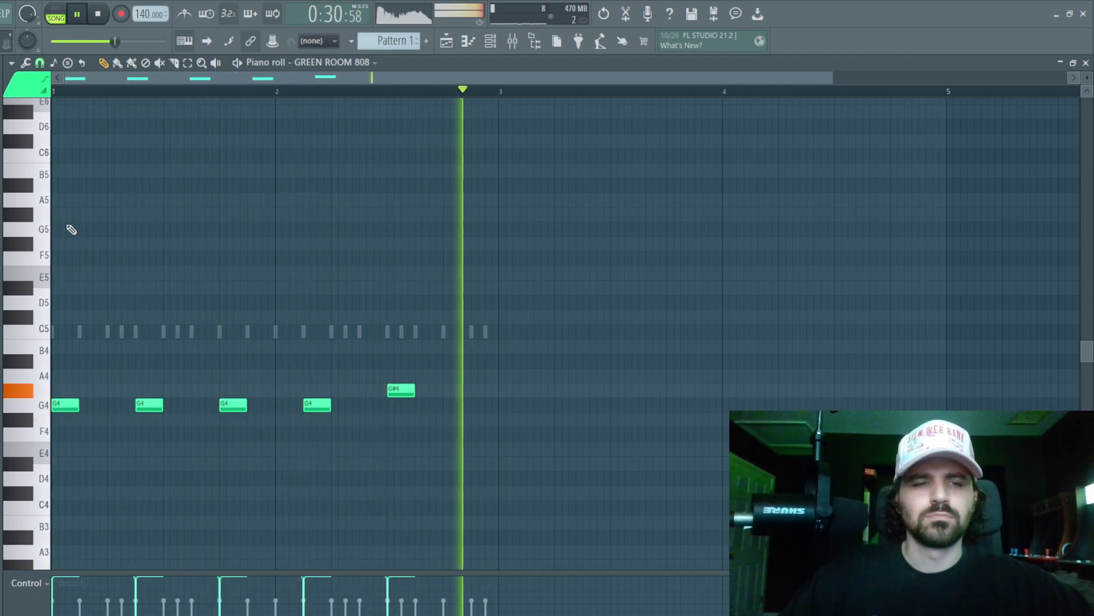
key(ctrl+Up)
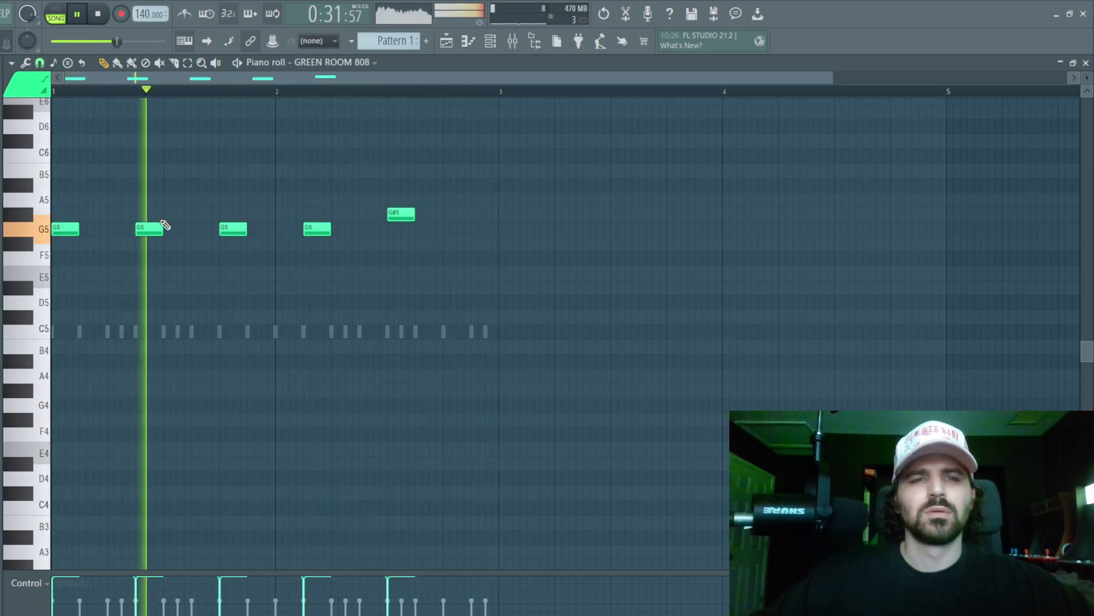
click(513, 41)
click(513, 41)
key(F5)
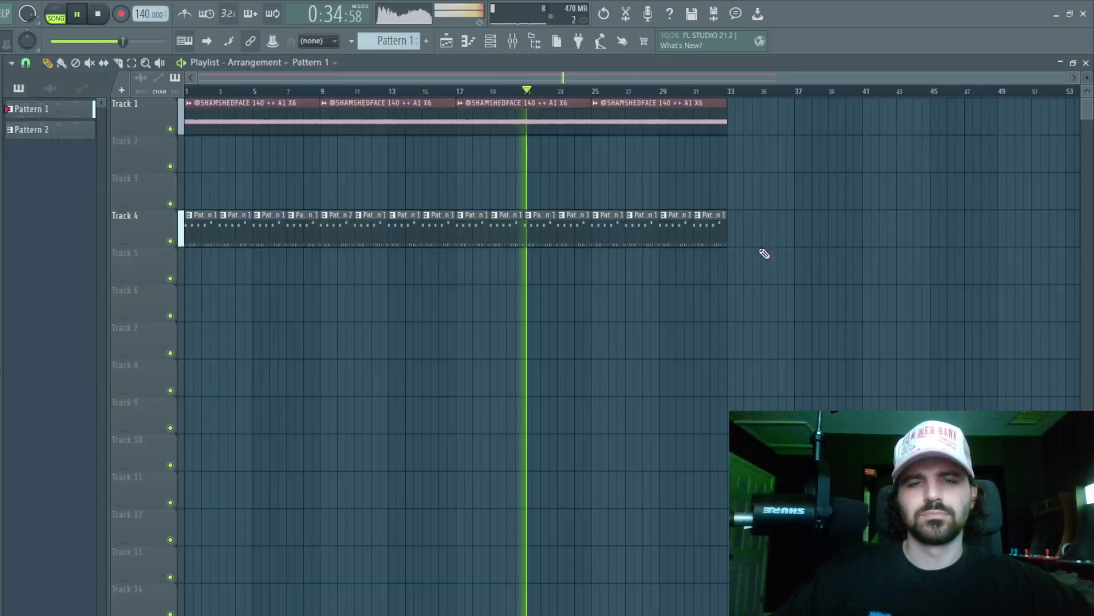
Step: Import ddfdf.mid from the midis folder into Pattern 1's top snare channel and shift its notes to start at bar 1
click(491, 41)
scroll(386, 45, down, 1)
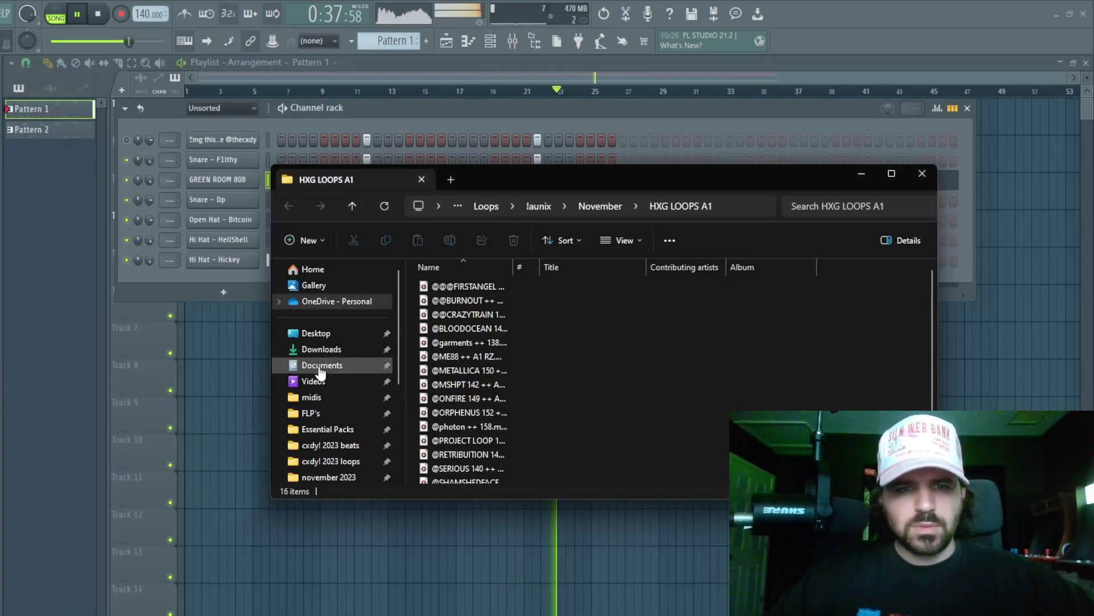
click(312, 396)
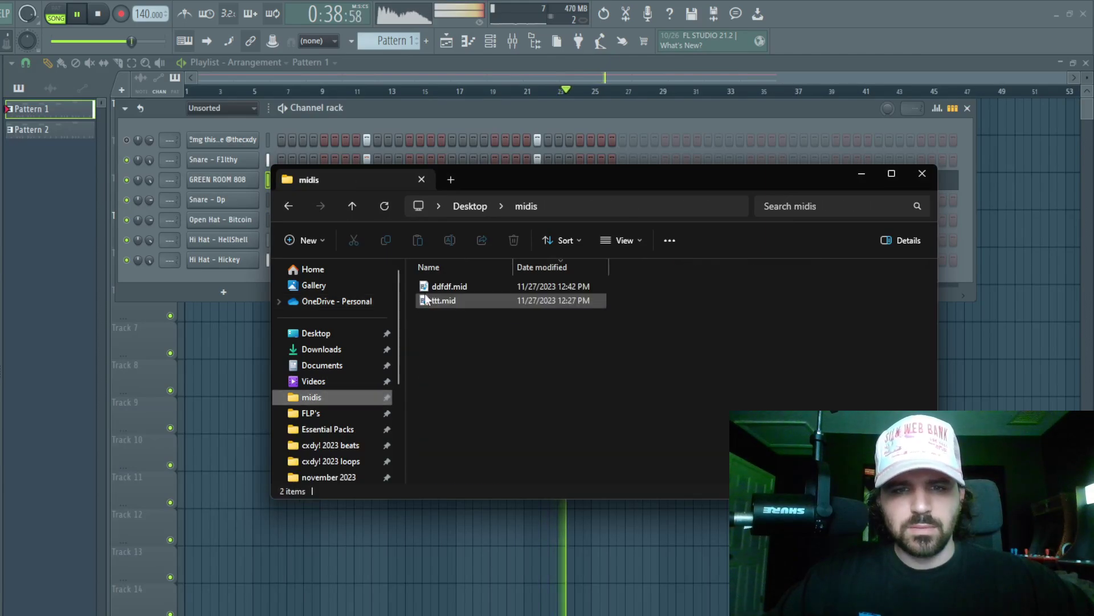
drag(449, 286, 224, 142)
key(ctrl+a)
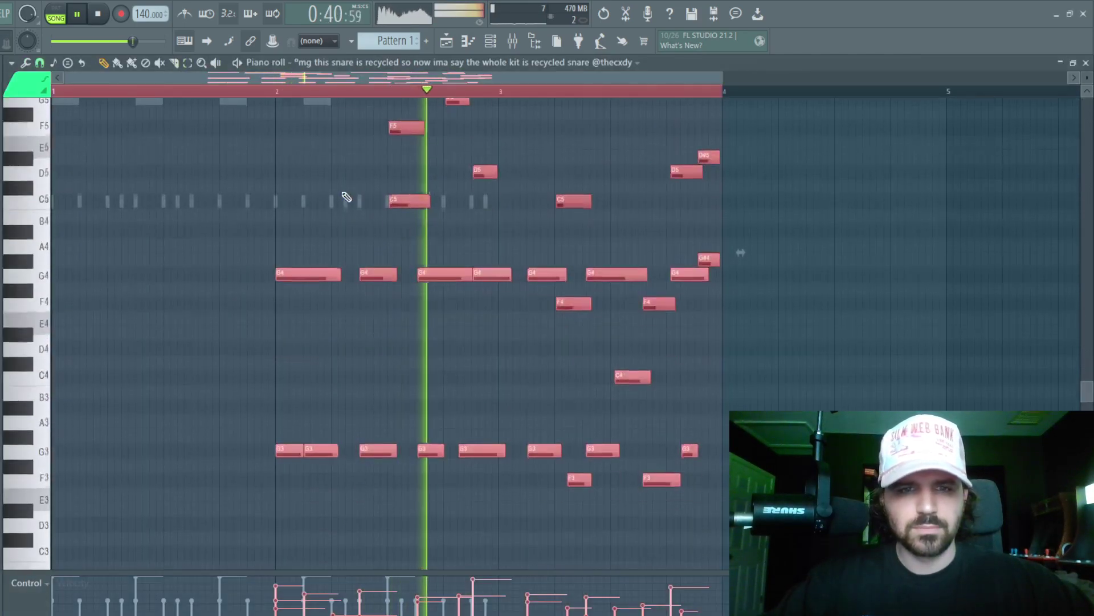
drag(322, 277, 80, 276)
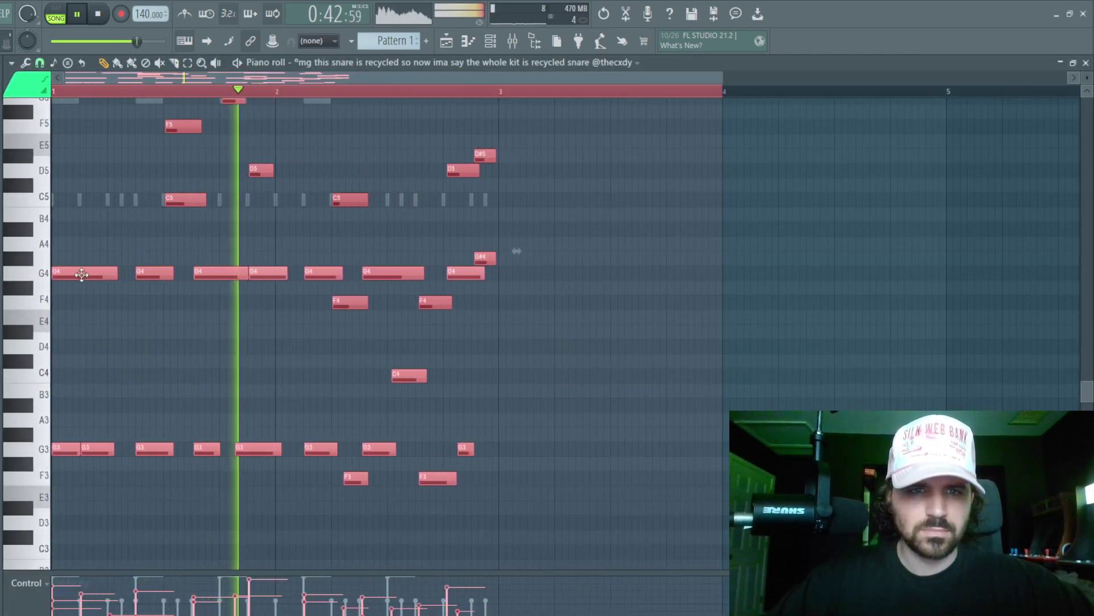
Step: Transpose the imported MIDI notes in Pattern 1 up one octave and return to the arrangement
click(220, 311)
key(ctrl+Up)
scroll(215, 306, up, 5)
scroll(537, 282, down, 2)
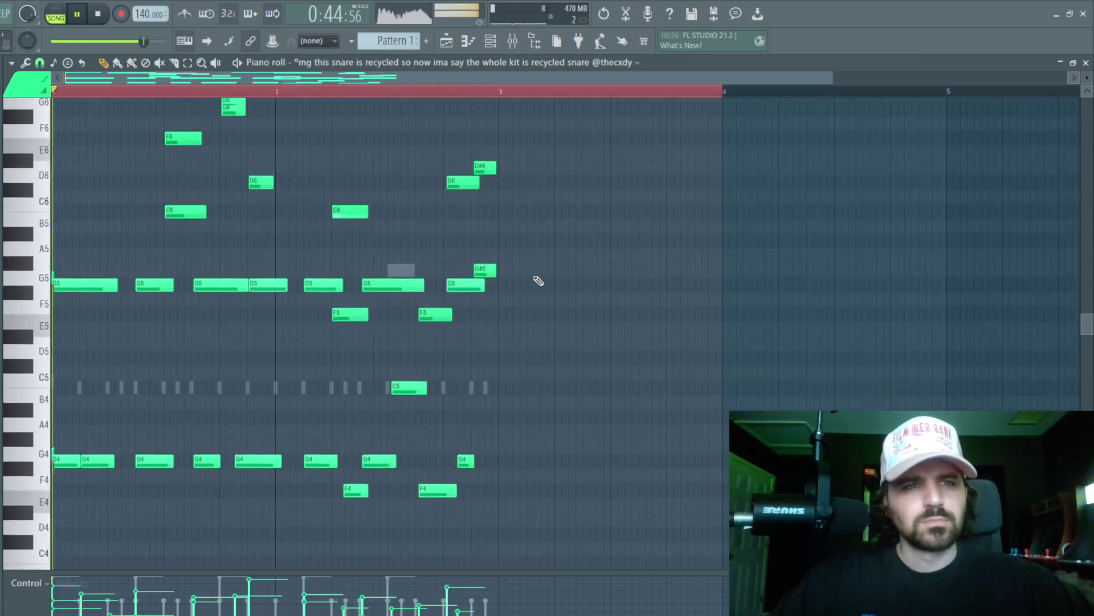
key(F7)
key(F6)
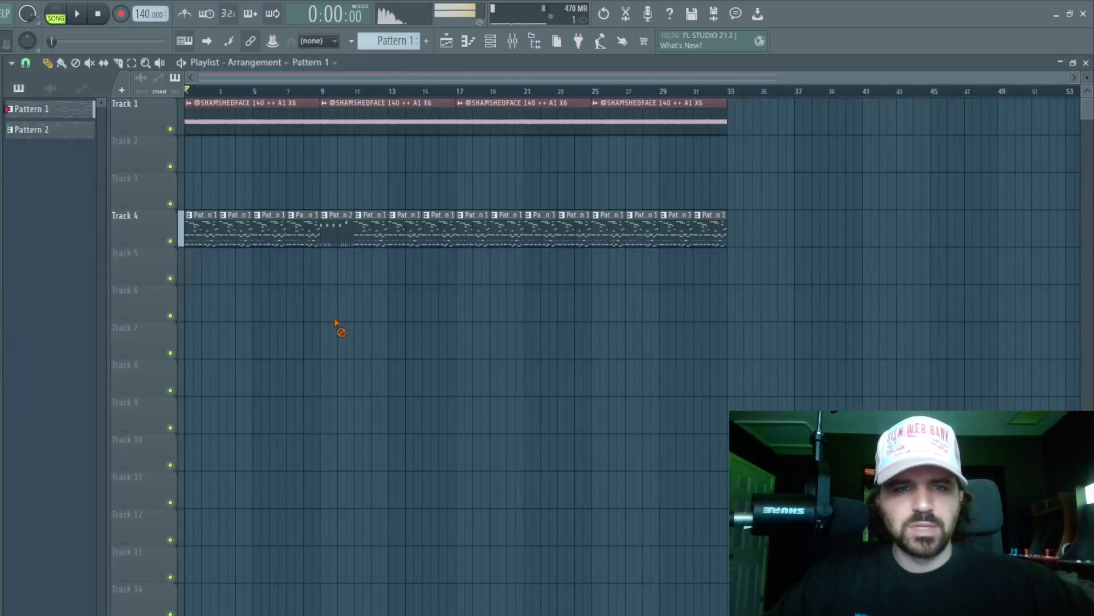
Step: Rework the GREEN ROOM 808 line of Pattern 2 into four C5 notes ending with a C#5 note
double_click(342, 242)
key(space)
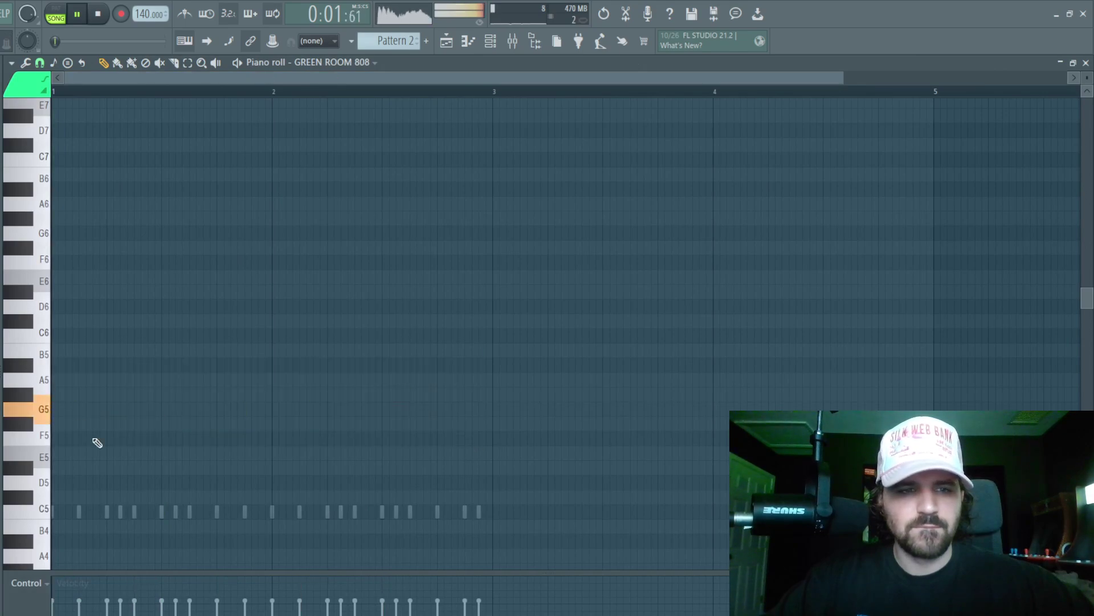
key(shift+Down)
key(shift+Down)
key(shift+Down)
key(shift+Down)
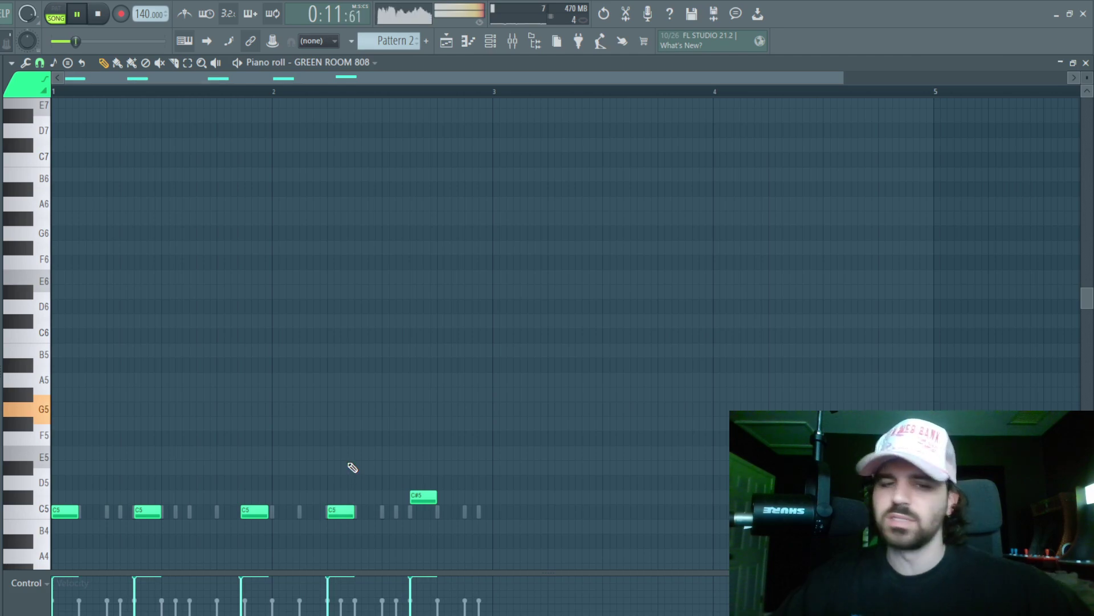
Step: Replace the Pattern 1 clips between bars 11 and 17 on Track 4 with Pattern 2 clips
key(F5)
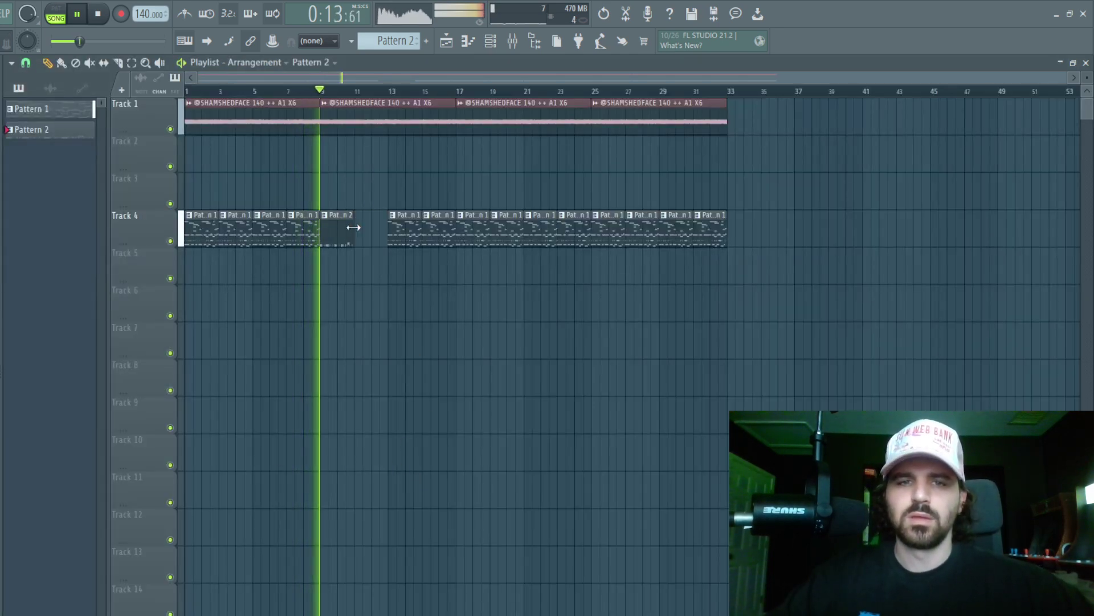
click(365, 228)
right_click(404, 236)
right_click(439, 236)
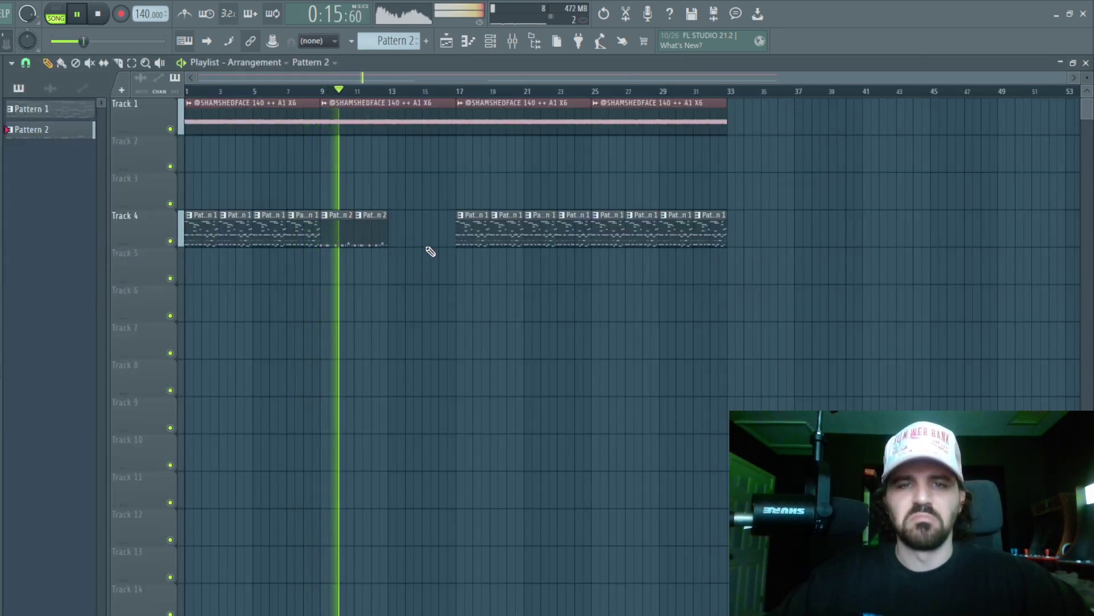
key(ctrl+z)
Step: Shift the third GREEN ROOM 808 note of Pattern 2 slightly later and replace the closing note with D5
click(490, 40)
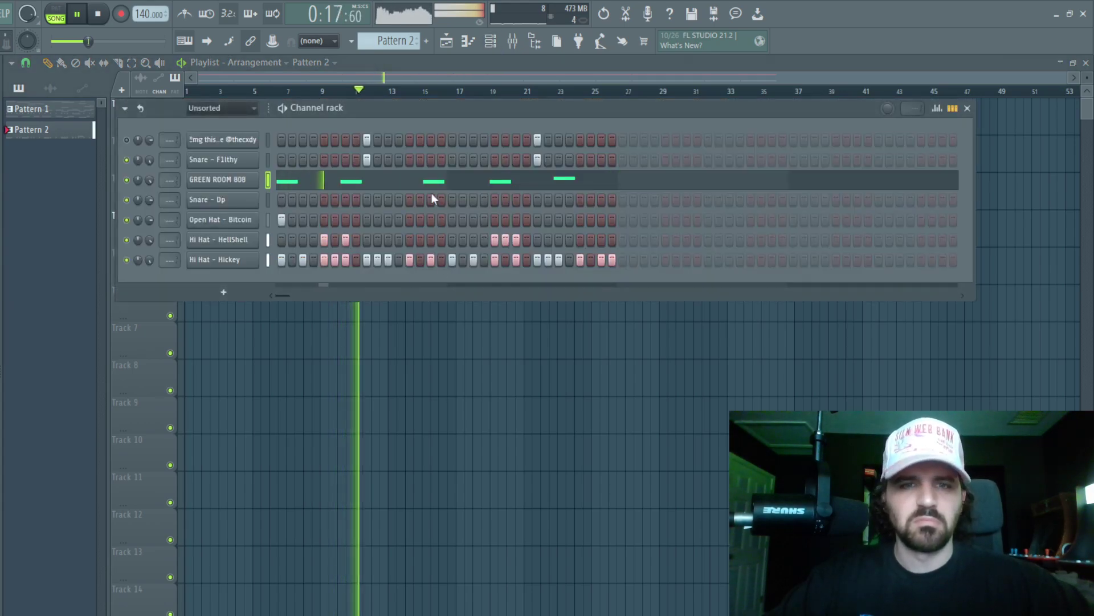
key(F7)
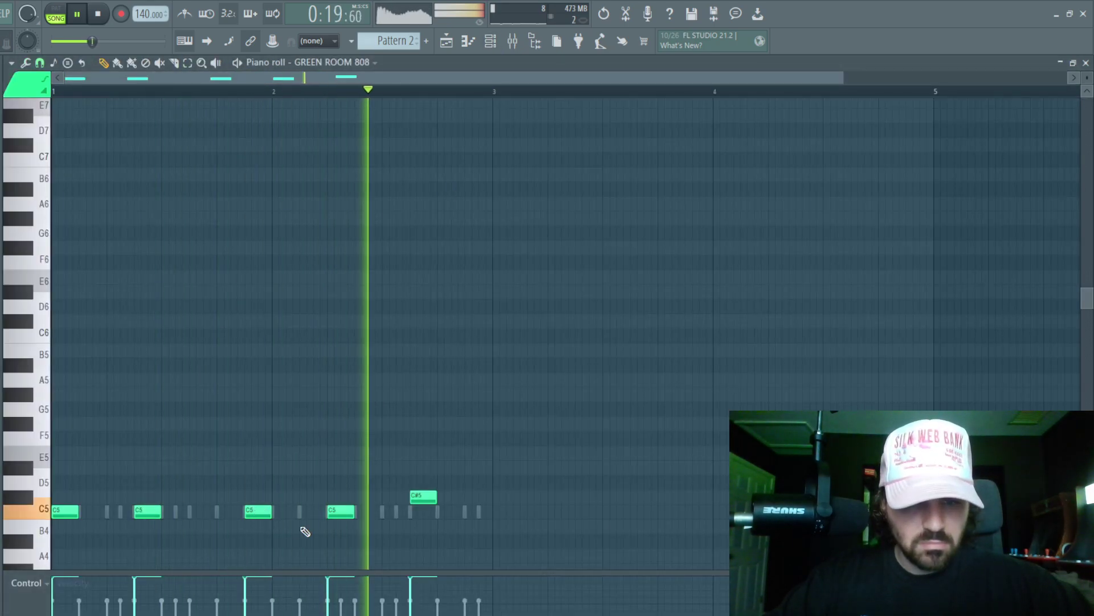
drag(429, 496, 417, 409)
right_click(417, 410)
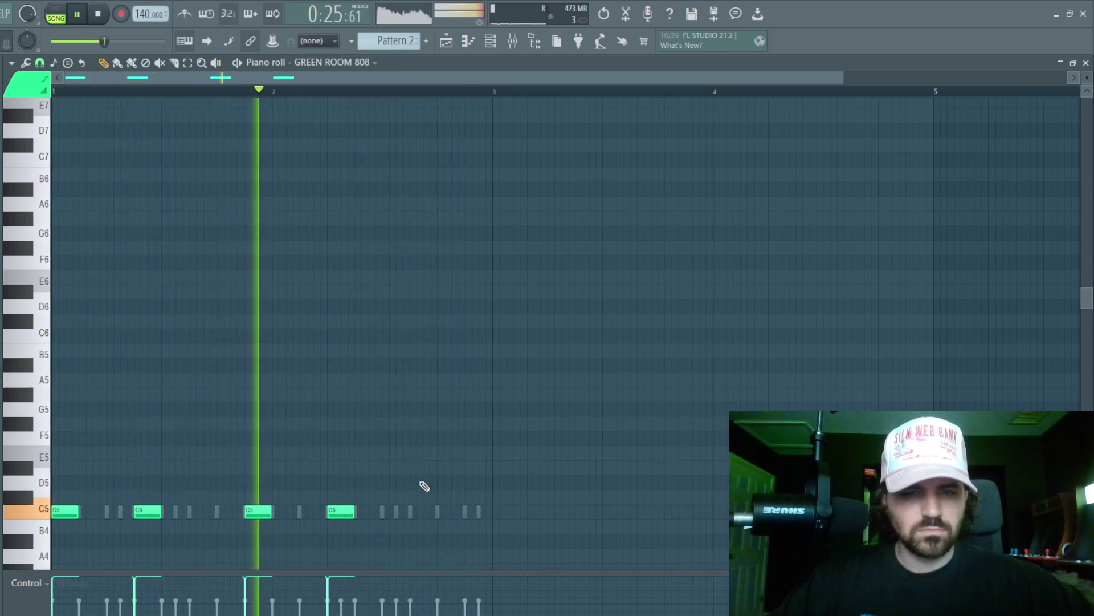
mouse_move(424, 485)
mouse_down()
mouse_move(416, 457)
mouse_move(425, 480)
mouse_up()
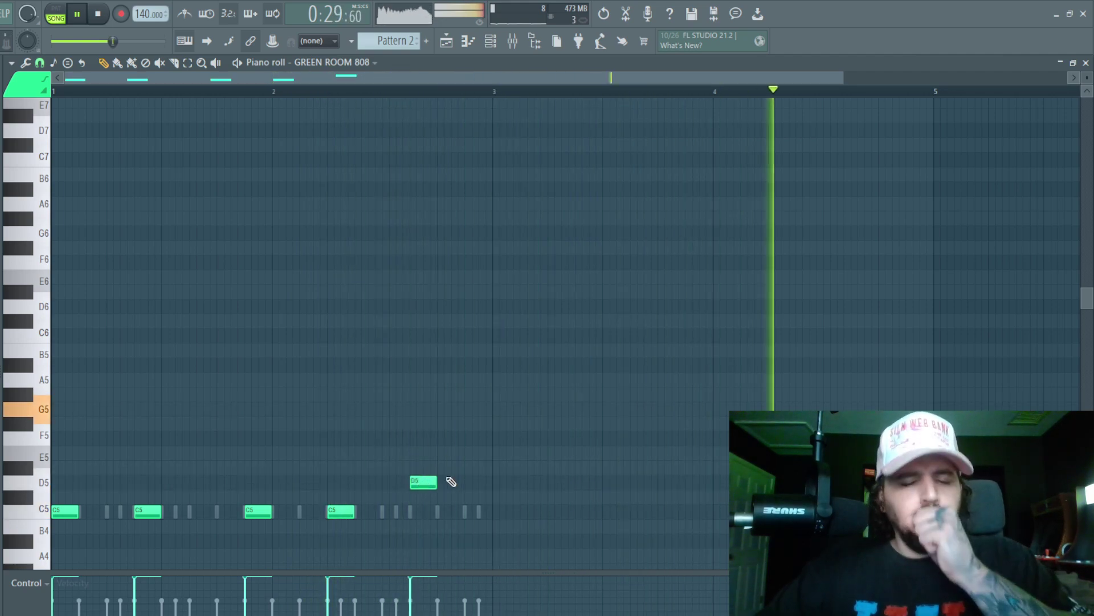
Step: Import the melody MIDI file into Pattern 2's top snare channel as a pitch reference for the 808
click(1086, 64)
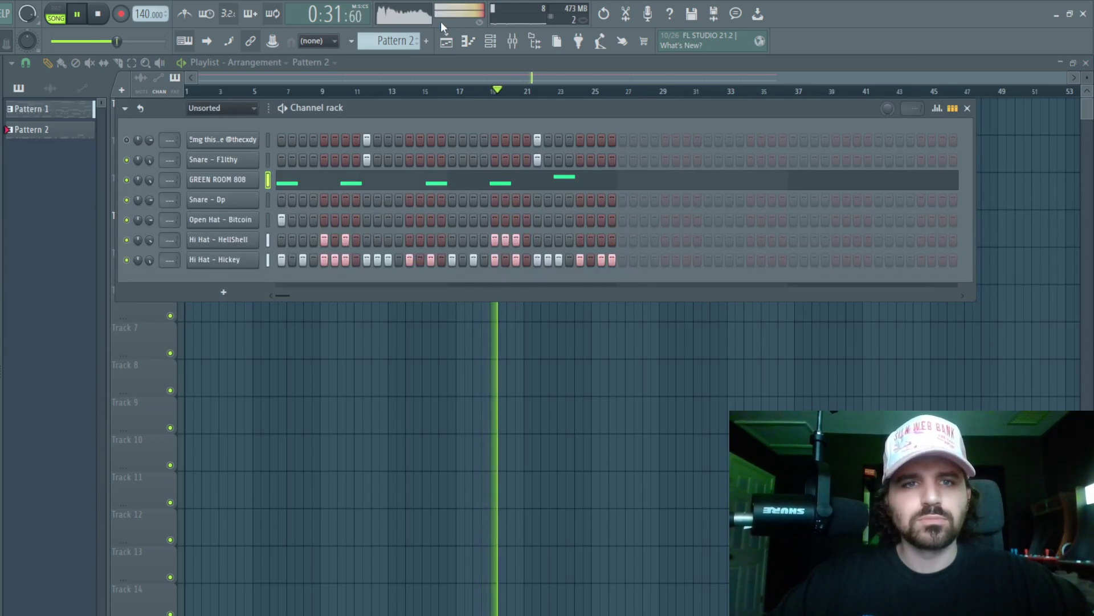
key(alt+Tab)
drag(438, 277, 244, 146)
key(F7)
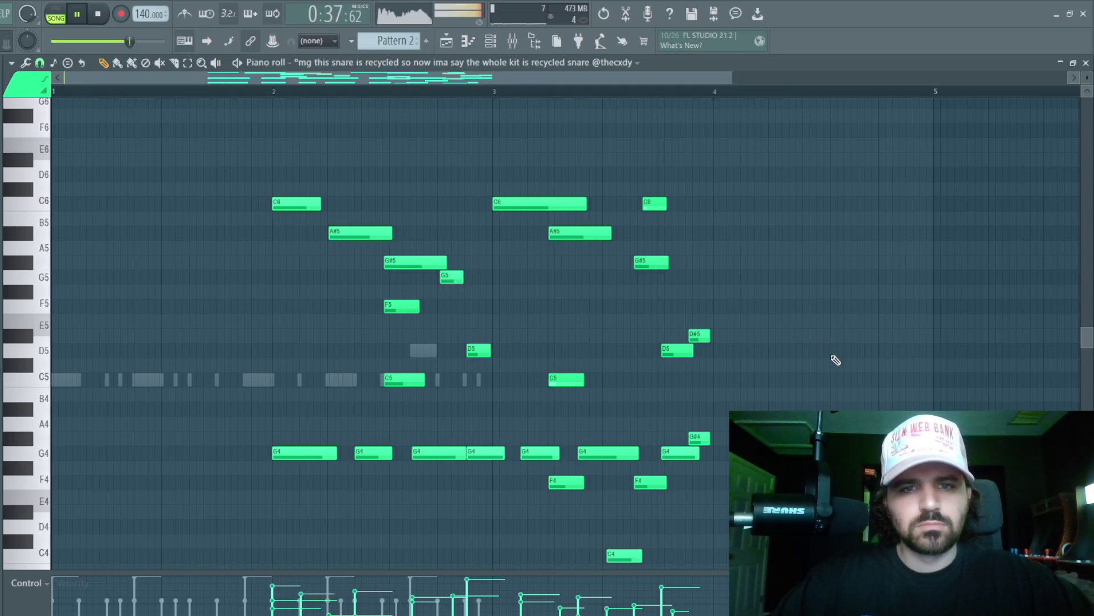
key(F7)
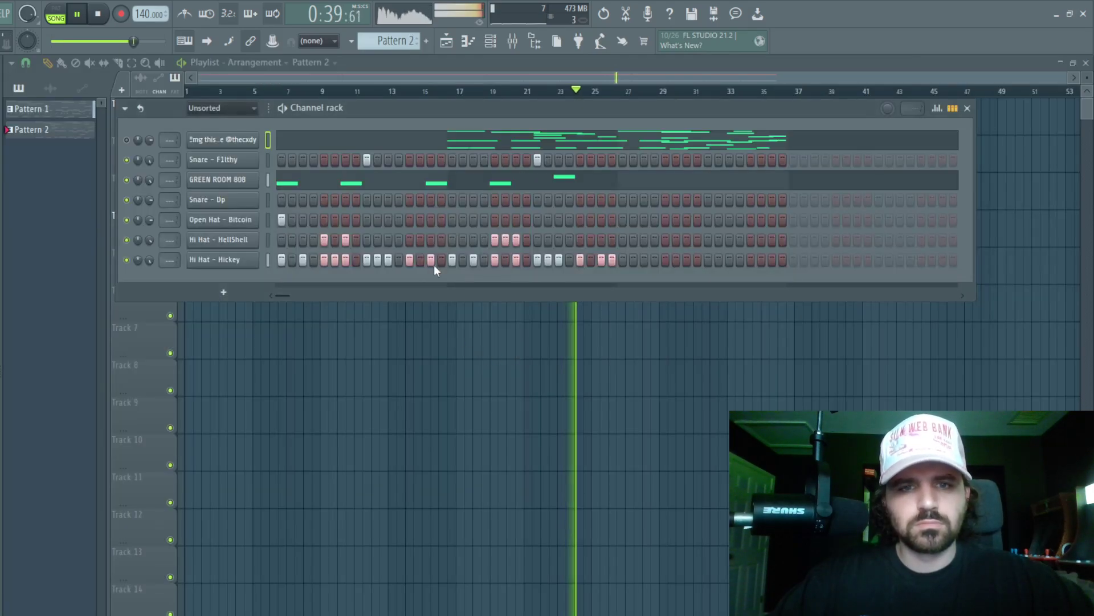
Step: Replace the last GREEN ROOM 808 note of Pattern 2 with A#4 and play the section back from bar 9
click(447, 181)
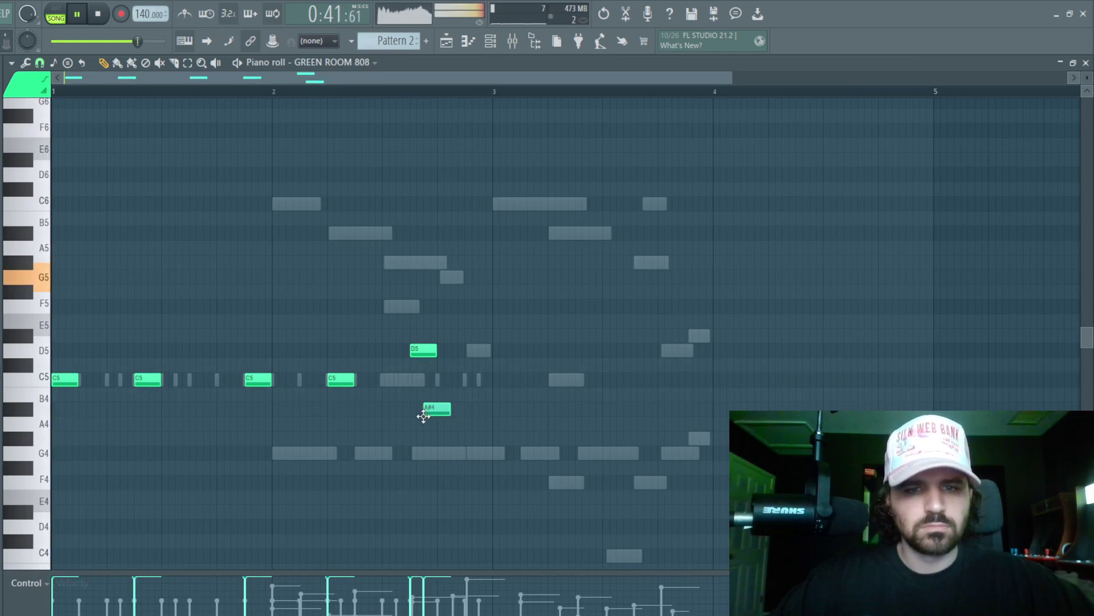
click(296, 83)
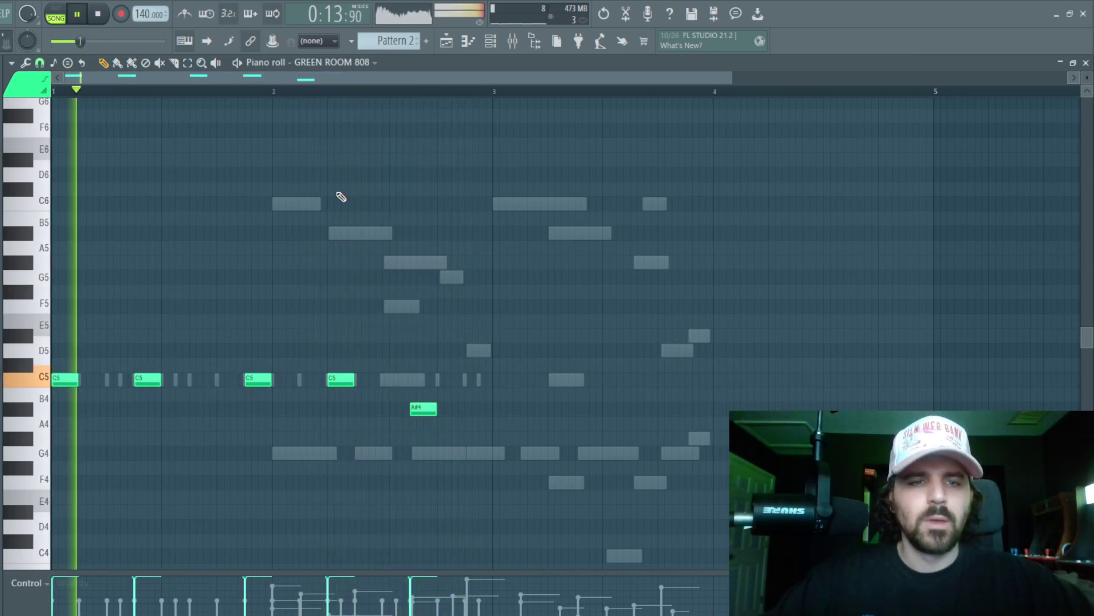
click(222, 381)
right_click(225, 380)
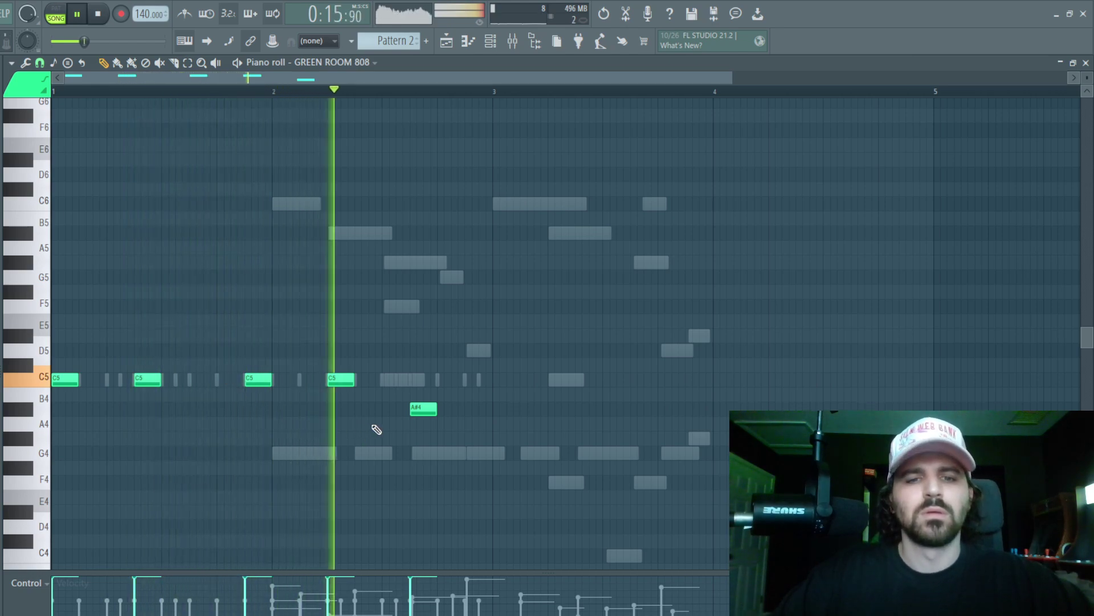
Step: Move the A#4 note to beat 4 of bar 2, trying a second A#4 directly behind it and deleting that one
drag(384, 409, 437, 410)
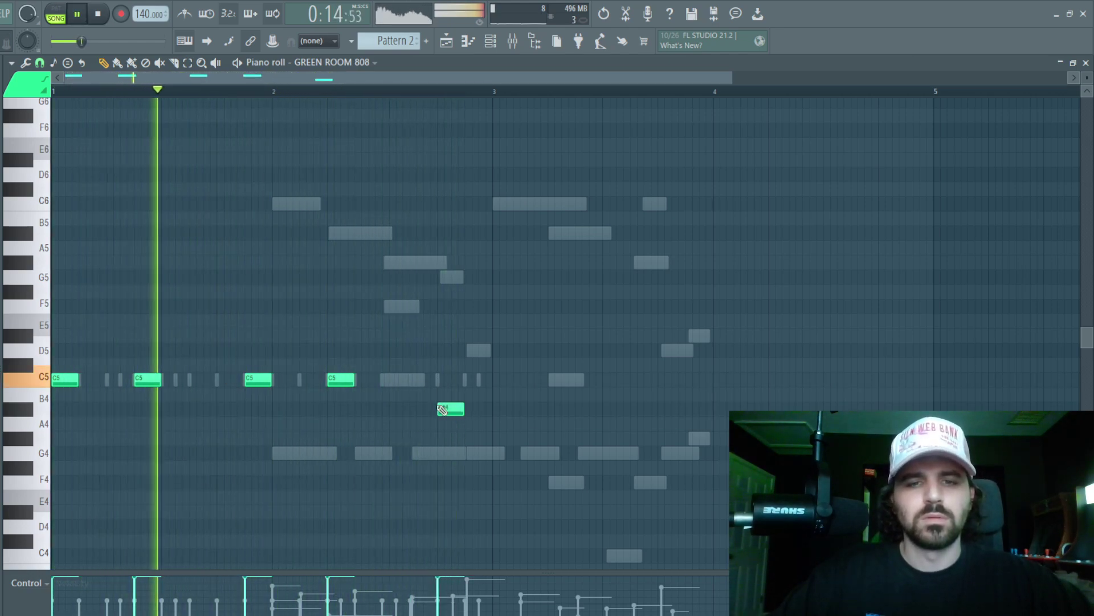
click(477, 409)
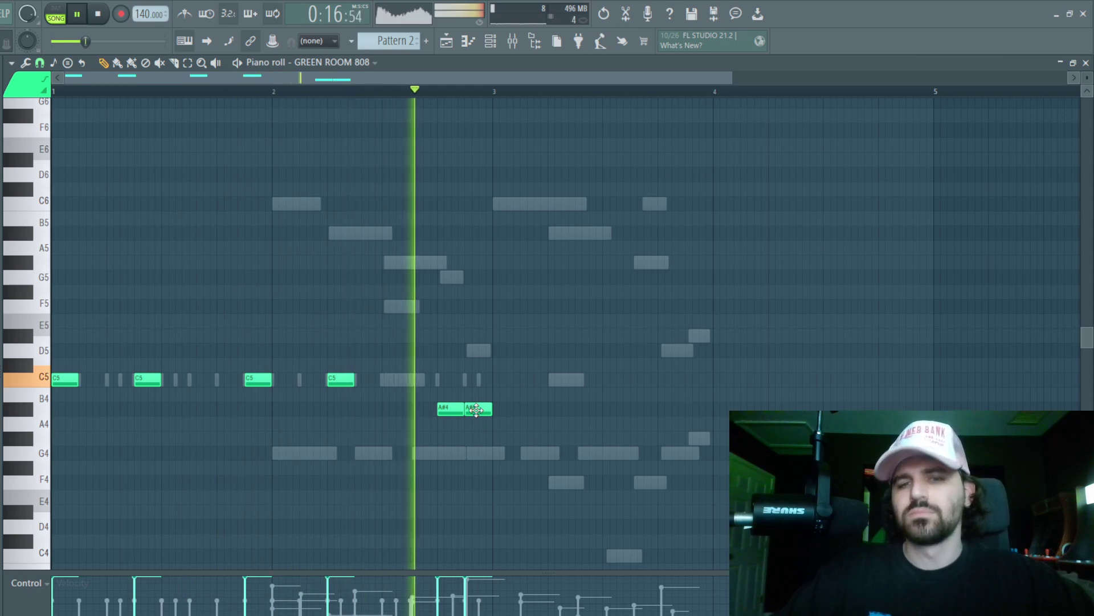
right_click(477, 409)
key(F7)
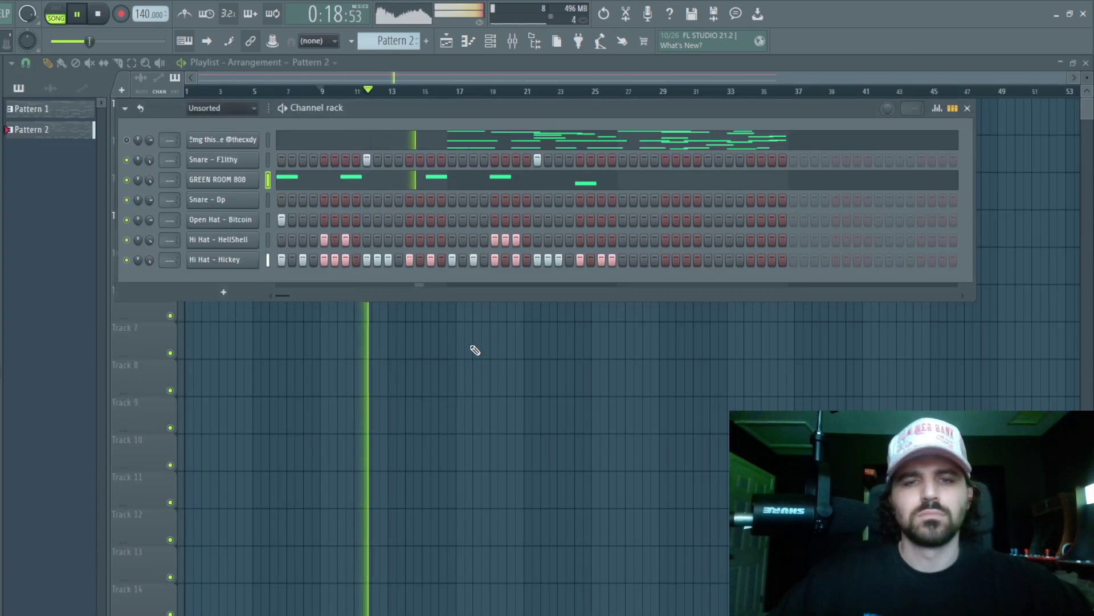
Step: Move the four Pattern 2 clips at bars 9 to 17 down to Track 5 and clear Pattern 2's imported MIDI notes
key(F6)
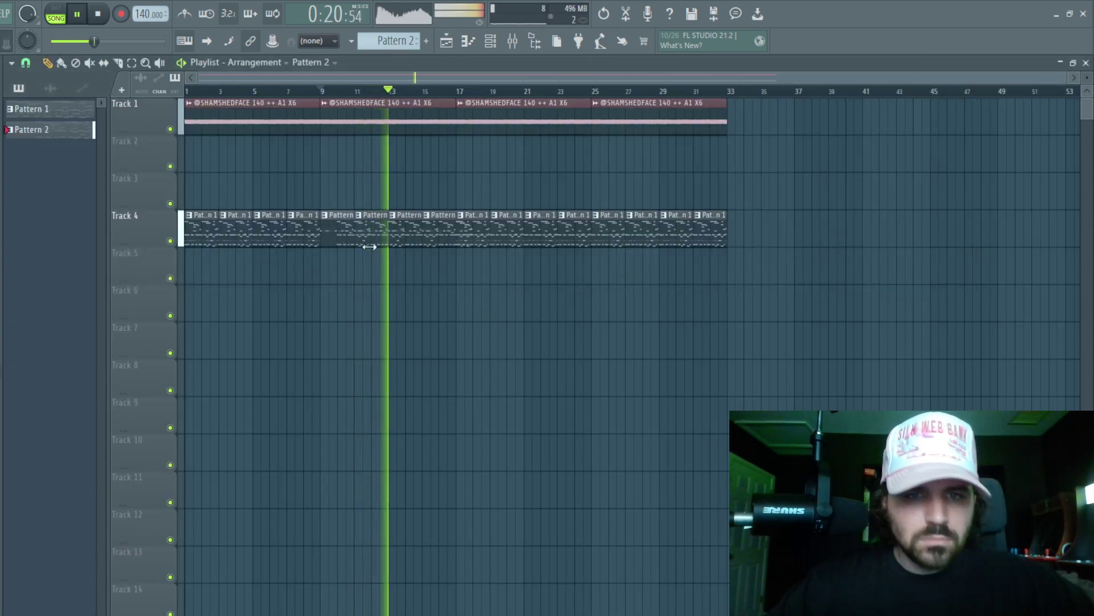
drag(369, 247, 345, 294)
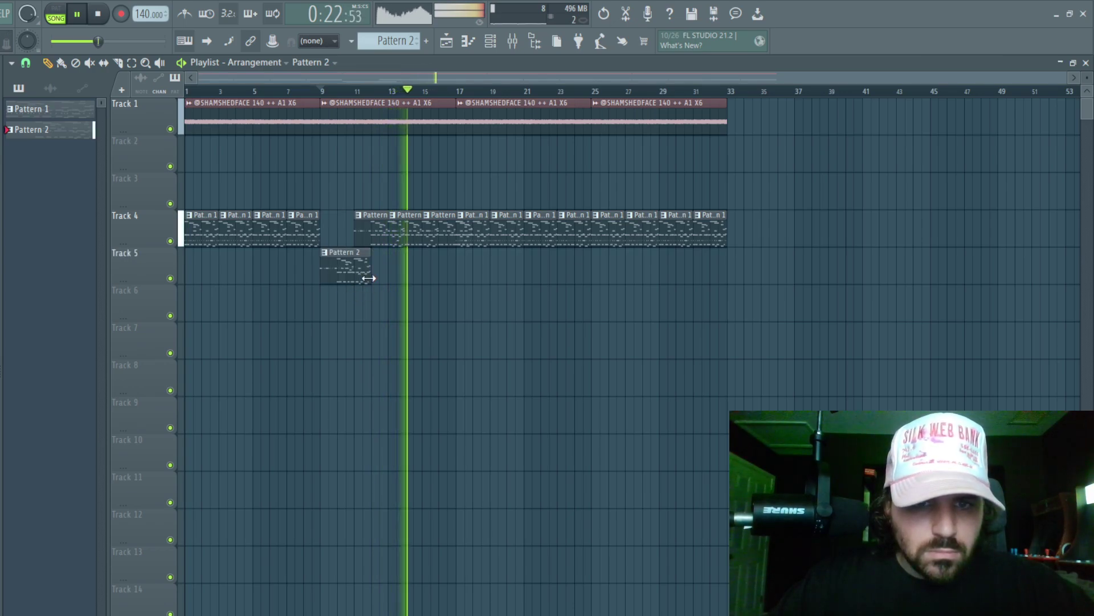
drag(368, 234, 368, 272)
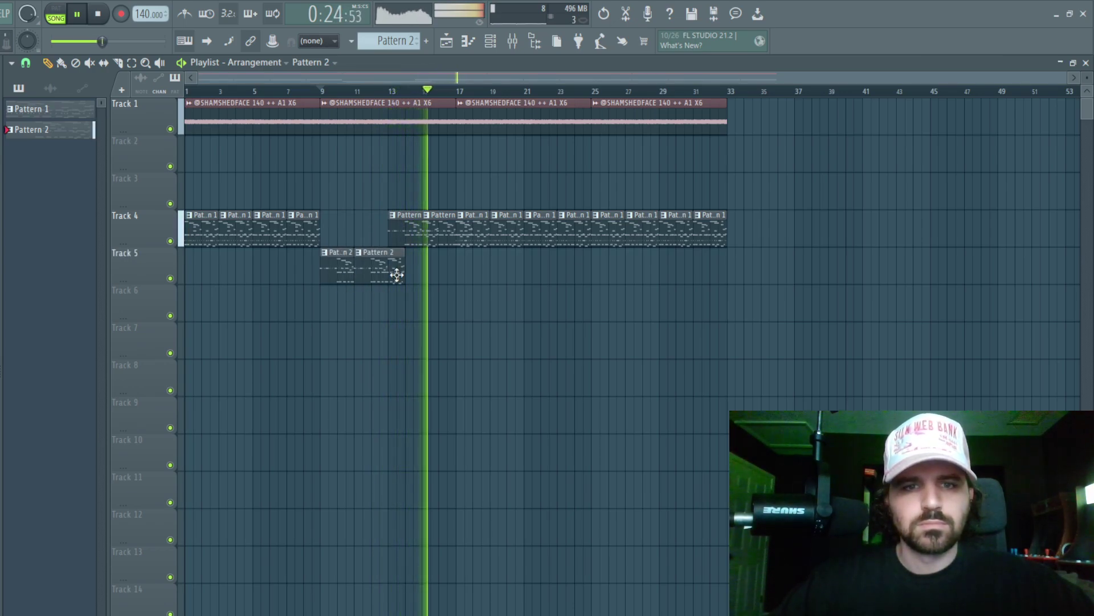
double_click(384, 274)
key(Escape)
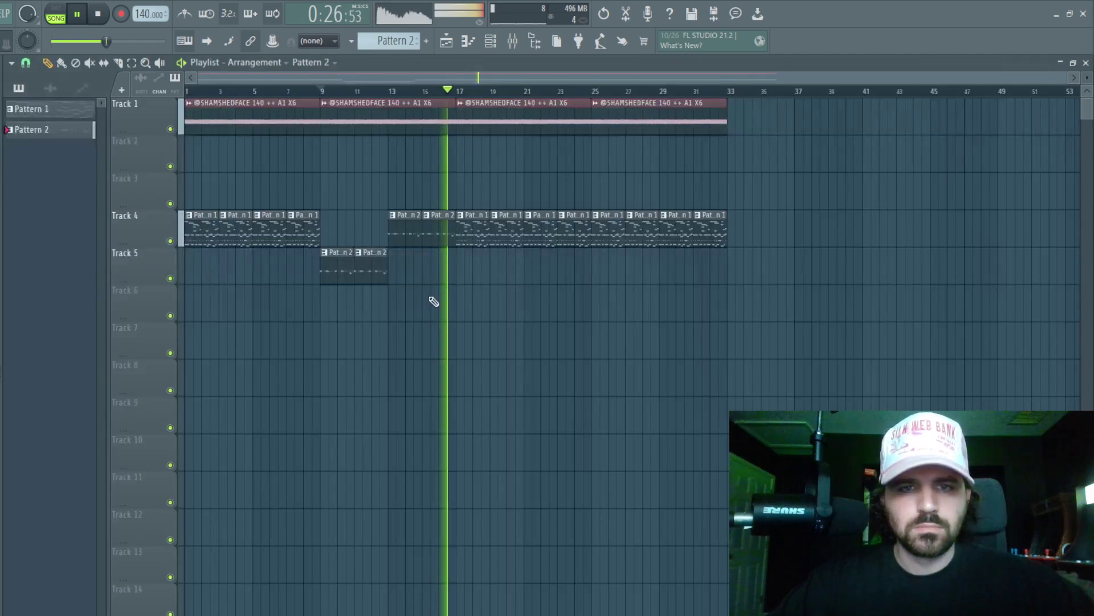
click(412, 238)
drag(411, 238, 403, 283)
Step: Delete the Pattern 1 clips from bar 25 to 33 on Track 4 and copy the four Pattern 2 clips to Track 5 there
drag(604, 214, 686, 255)
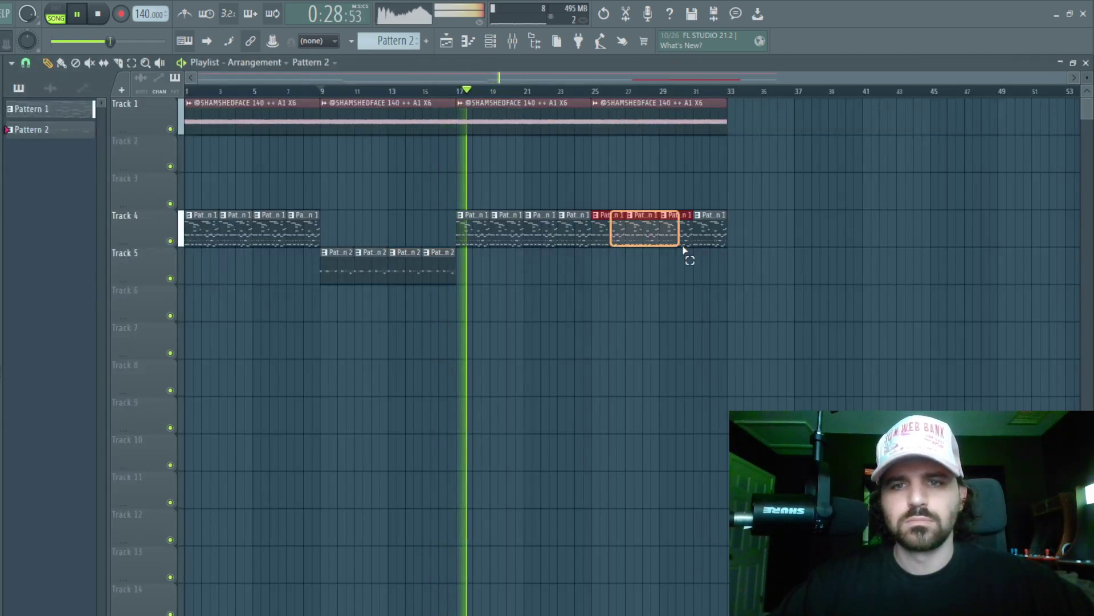
key(Delete)
click(321, 276)
drag(322, 276, 608, 259)
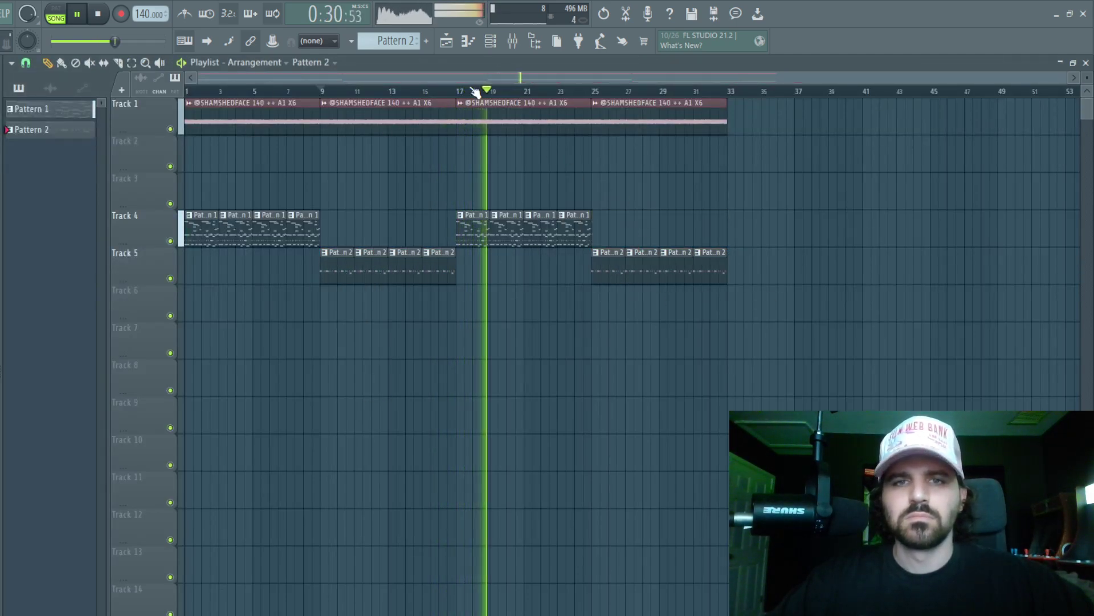
Step: Route the six channels from Snare - F1lthy to Hi Hat - Hickey to mixer tracks 3 to 8
click(490, 40)
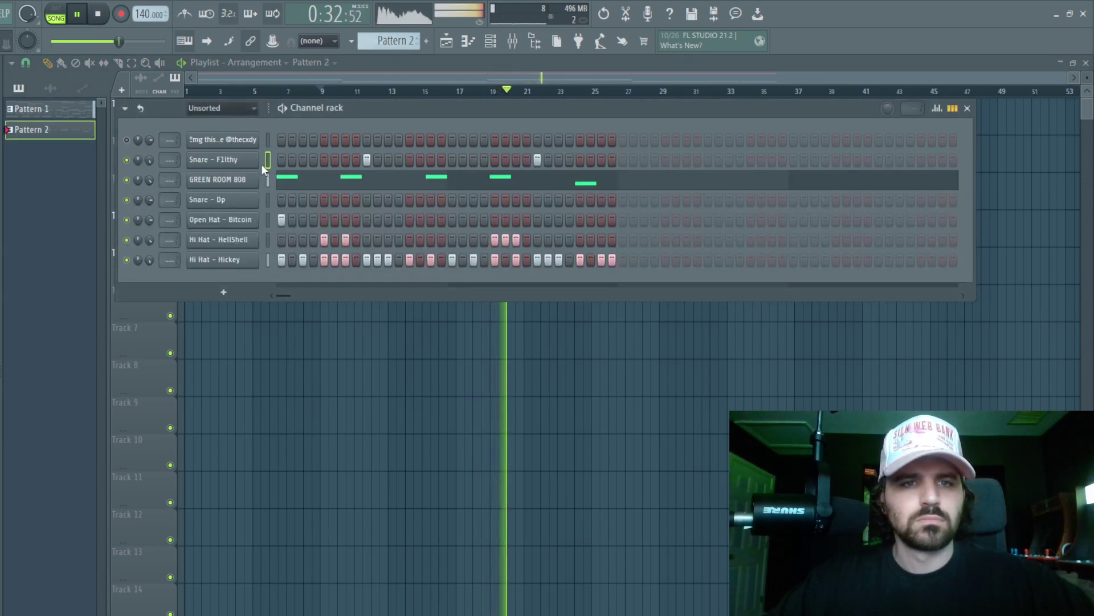
click(512, 41)
click(135, 368)
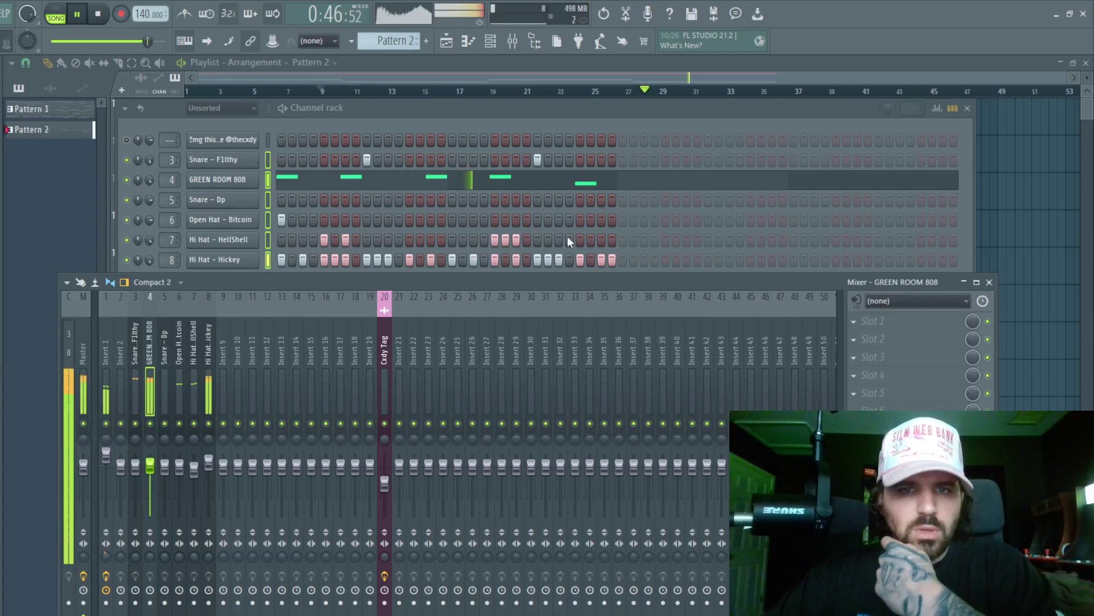
key(F5)
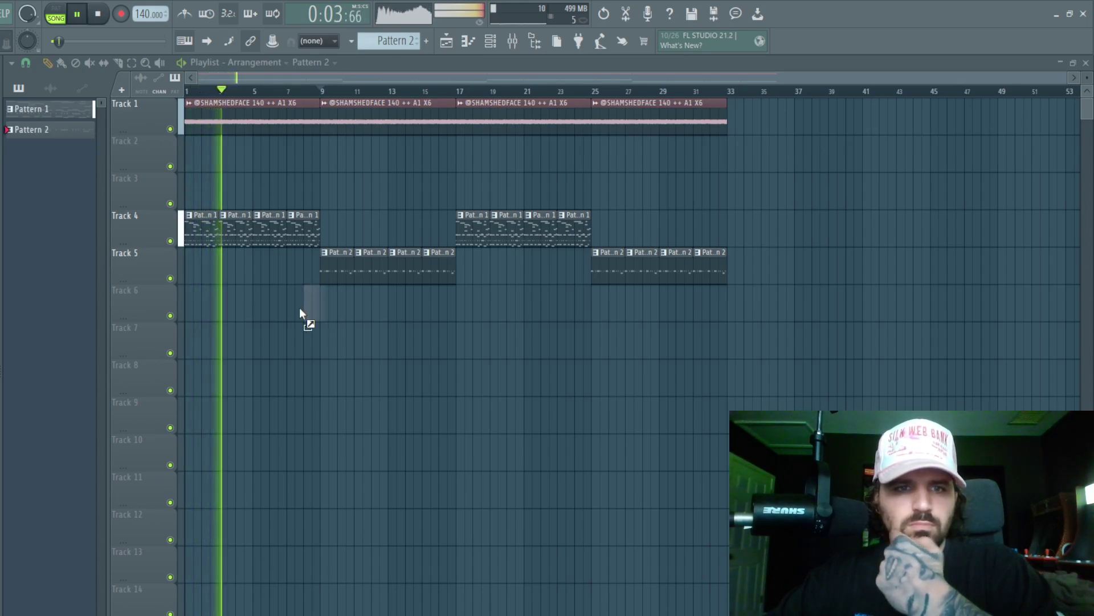
Step: Place the MEDUSA FX sample on Track 6 at bars 1, 9, 17 and 25
drag(189, 308, 190, 308)
click(325, 305)
click(460, 305)
click(595, 305)
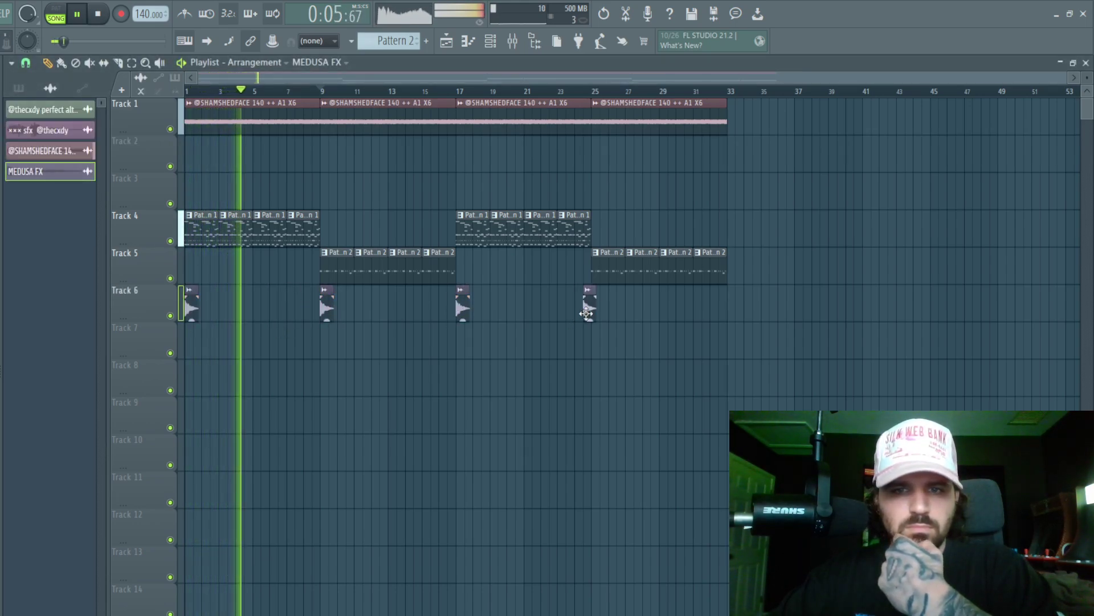
Step: Route the MEDUSA FX audio clip to mixer track 2
double_click(596, 310)
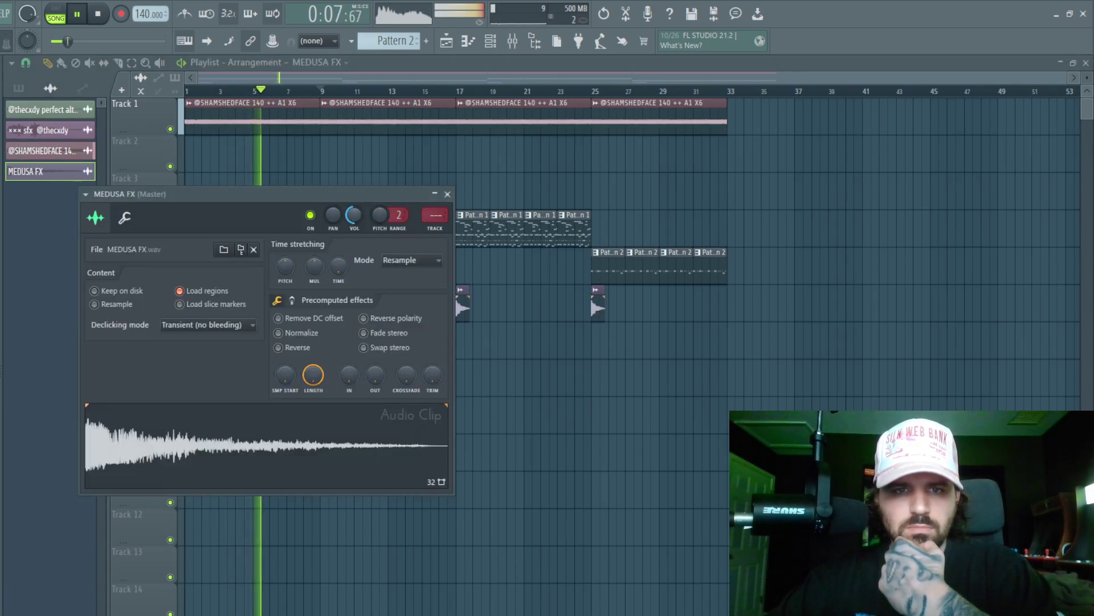
click(435, 215)
key(F12)
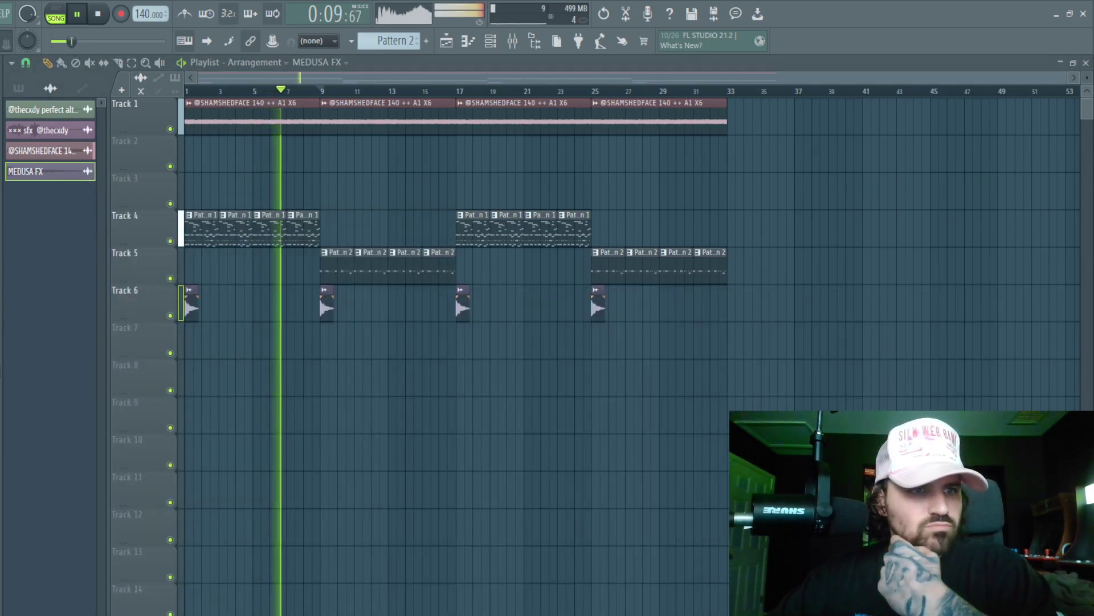
Step: Add the POP OUT FX sample to Track 7, starting at bar 1
drag(323, 369, 190, 337)
click(514, 396)
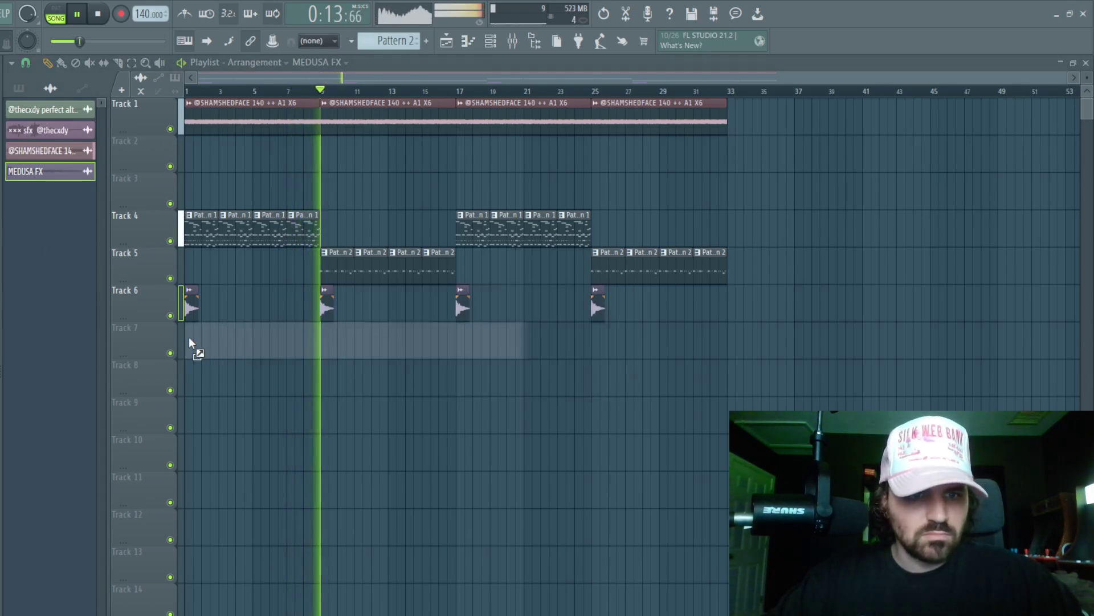
double_click(189, 337)
key(Escape)
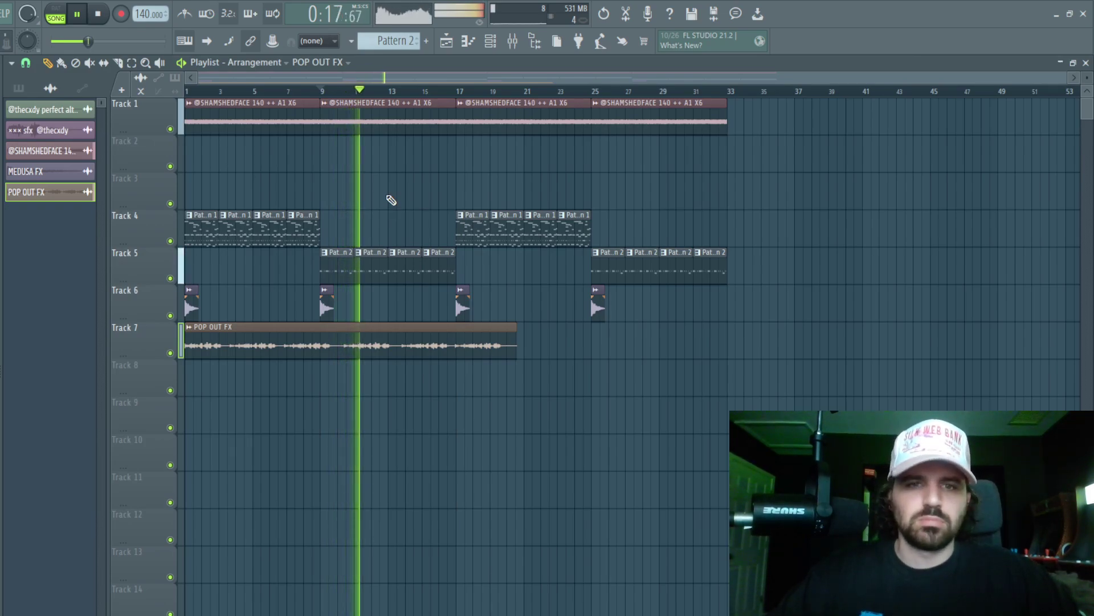
Step: Trim the end of the last Pattern 2 clip before bar 17 and replace Pattern 1 at bars 17 to 25 with Pattern 2 copies on Track 5
drag(387, 261, 386, 281)
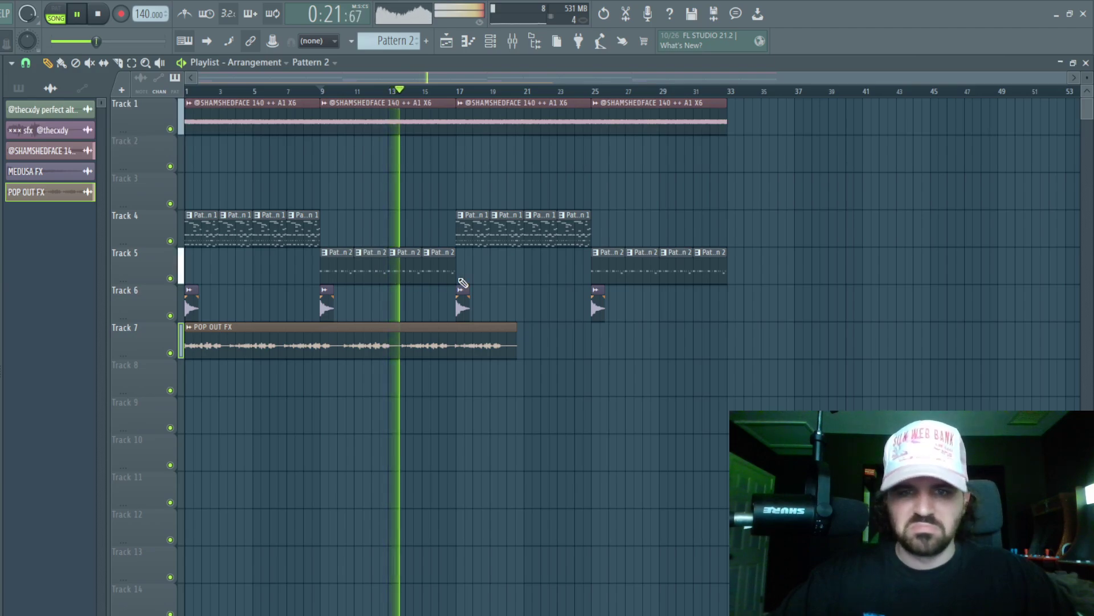
mouse_move(463, 283)
mouse_down()
mouse_move(574, 223)
mouse_move(355, 247)
mouse_move(335, 269)
mouse_move(466, 274)
mouse_up()
key(Delete)
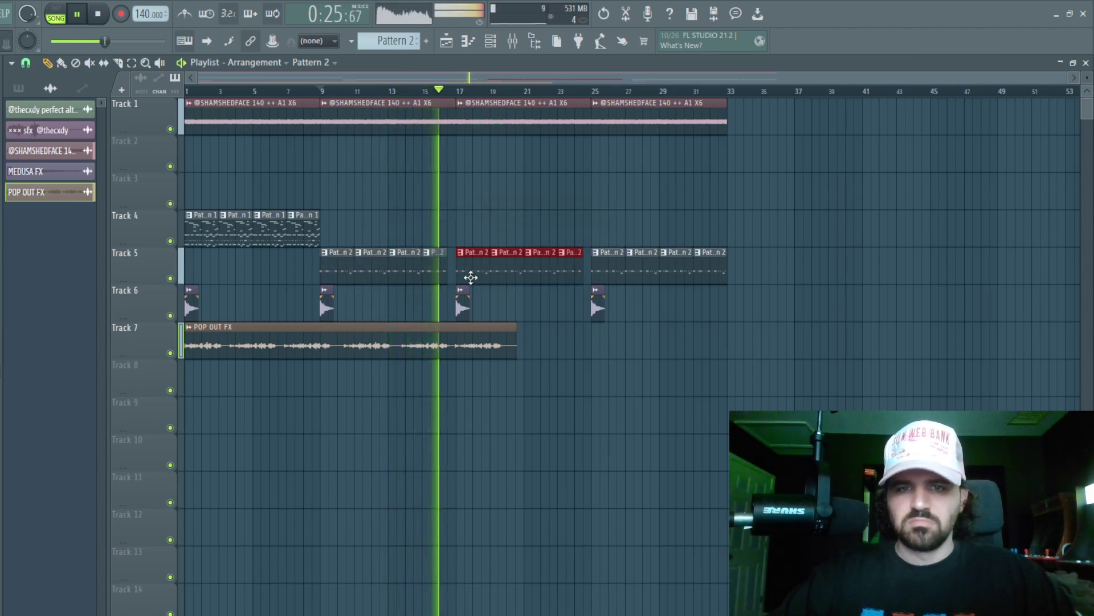
Step: Replace the Pattern 2 clips at bars 25 to 33 with four Pattern 1 clips on Track 4
click(471, 264)
shift+drag(279, 237, 735, 282)
key(Delete)
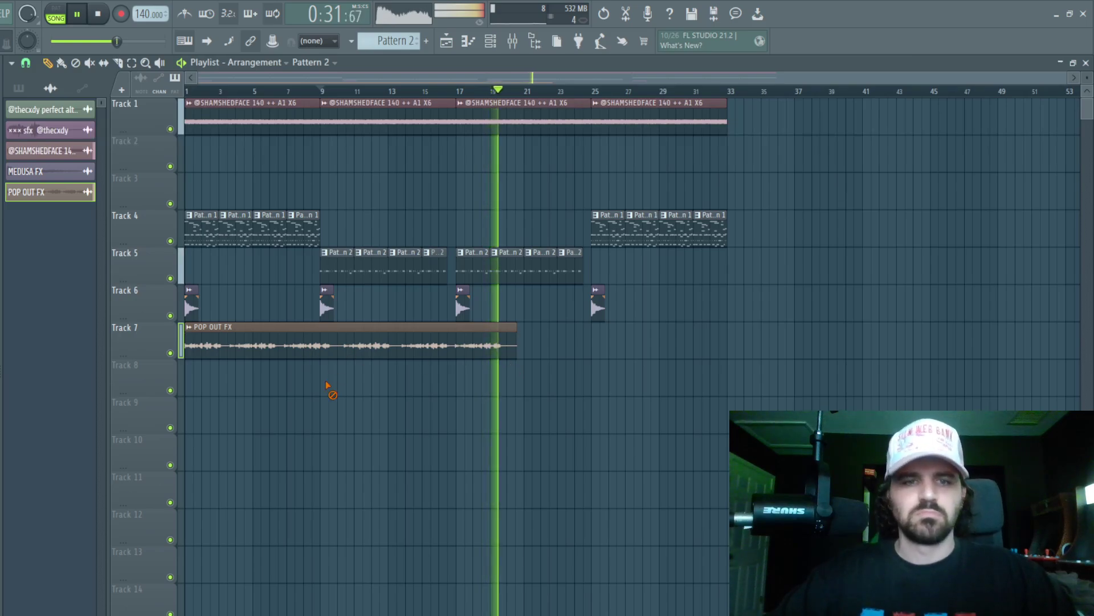
Step: Cut the POP OUT FX clip on Track 7 to four bars and repeat it up to bar 33
key(space)
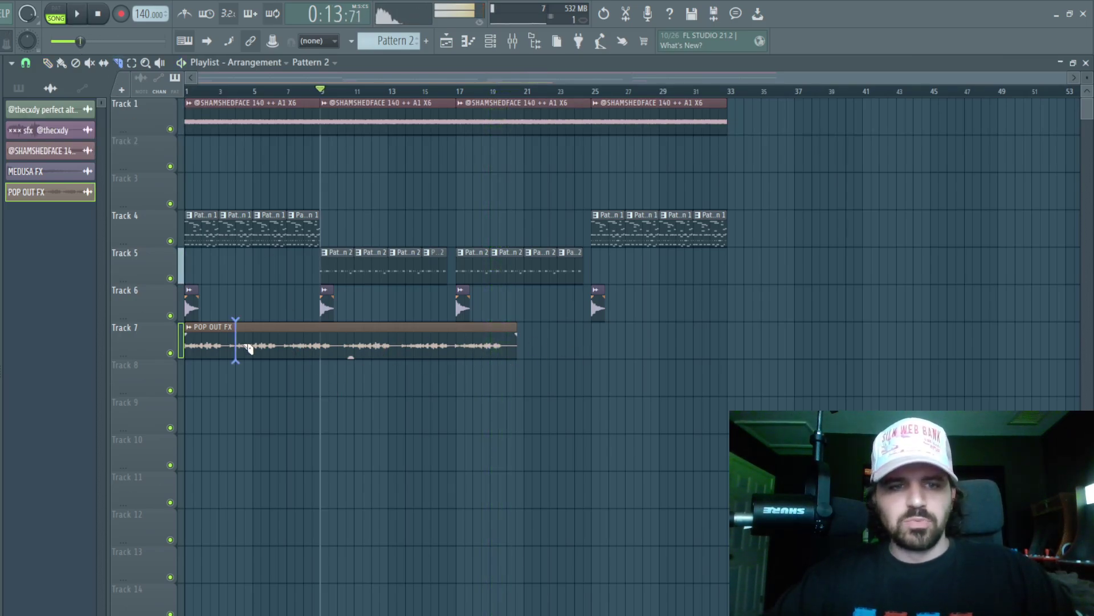
right_click(271, 349)
key(ctrl+b)
key(ctrl+b)
key(ctrl+b)
key(ctrl+b)
key(ctrl+b)
key(ctrl+b)
key(ctrl+b)
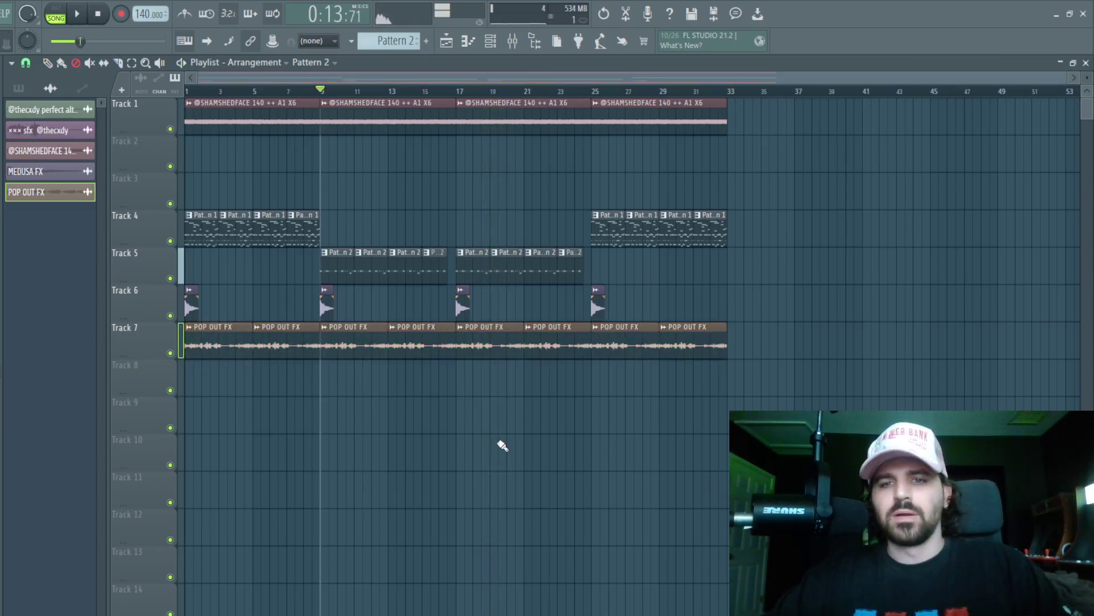
Step: Play the arrangement from the start with Track 7 soloed to hear POP OUT FX alone
double_click(228, 349)
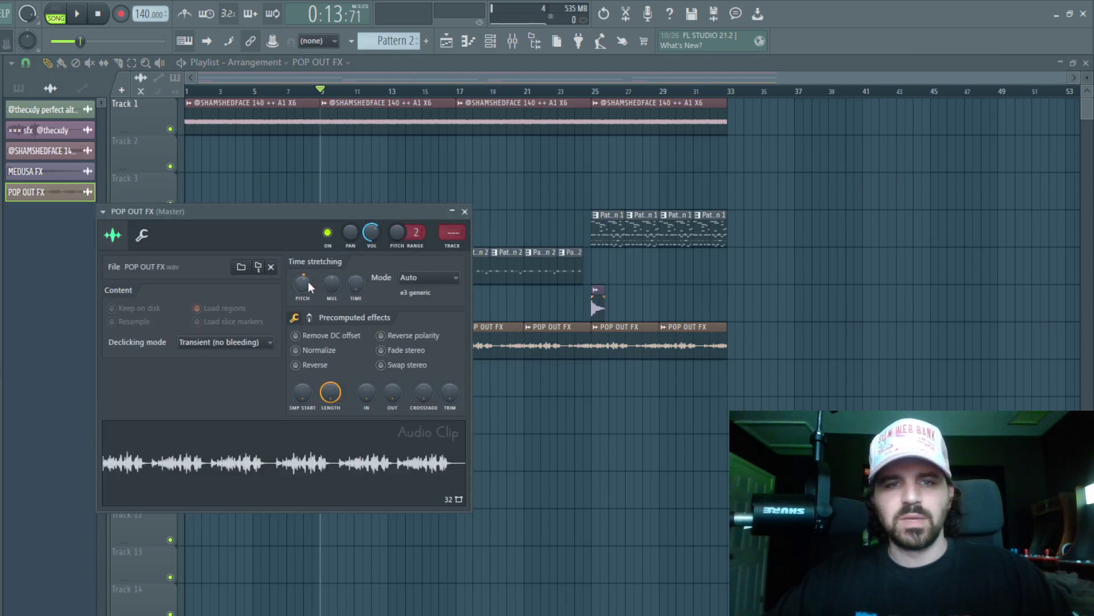
key(Escape)
key(space)
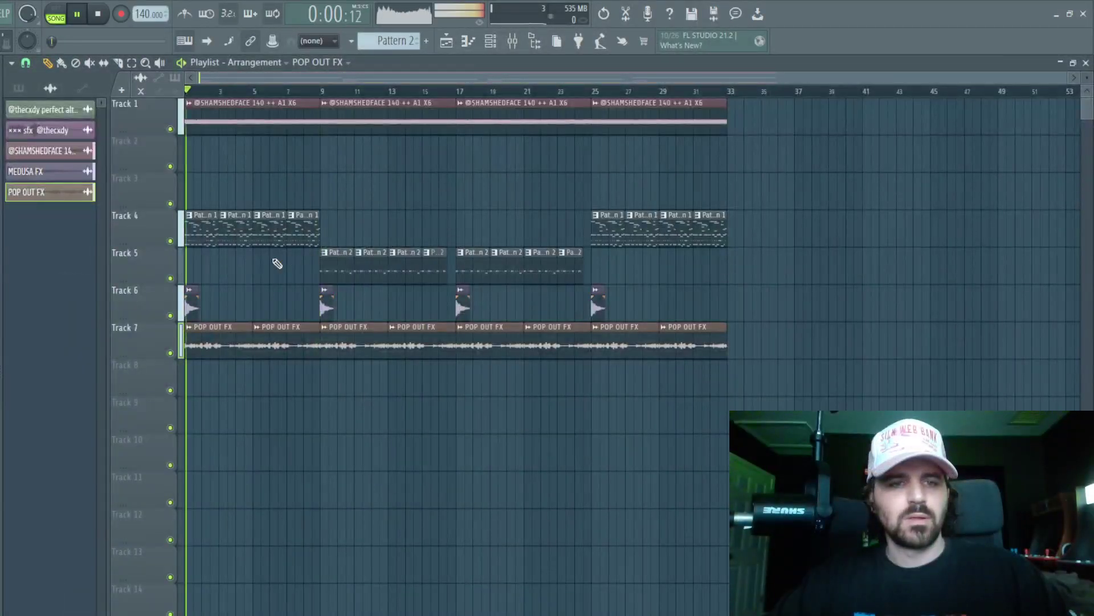
ctrl+click(169, 353)
Step: Route the POP OUT FX audio clip to mixer track 9 and turn off Track 7's solo
double_click(237, 326)
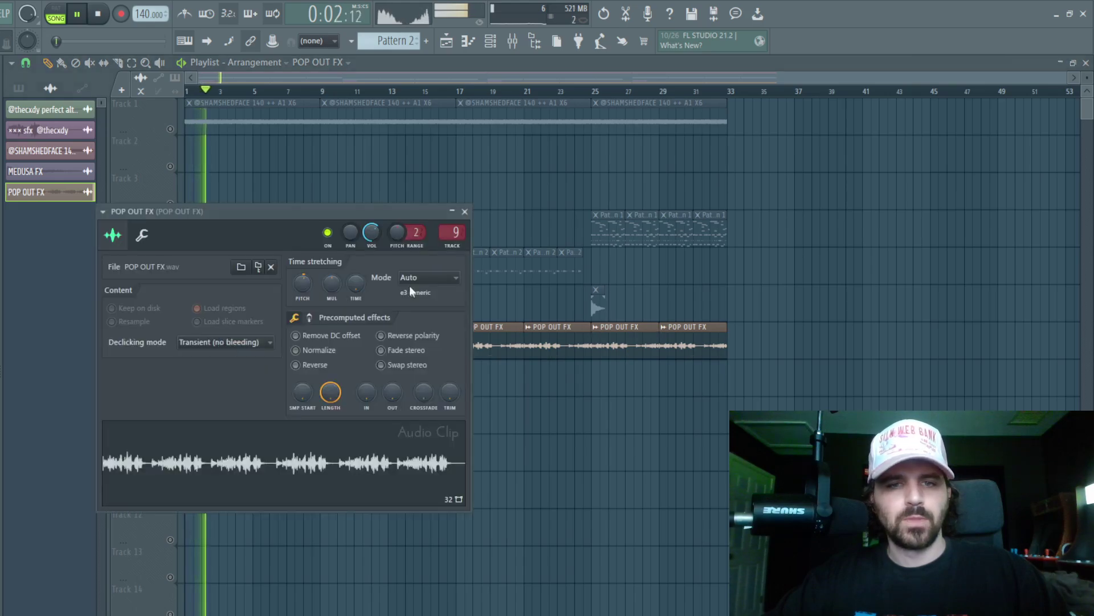
click(456, 232)
click(900, 393)
click(656, 436)
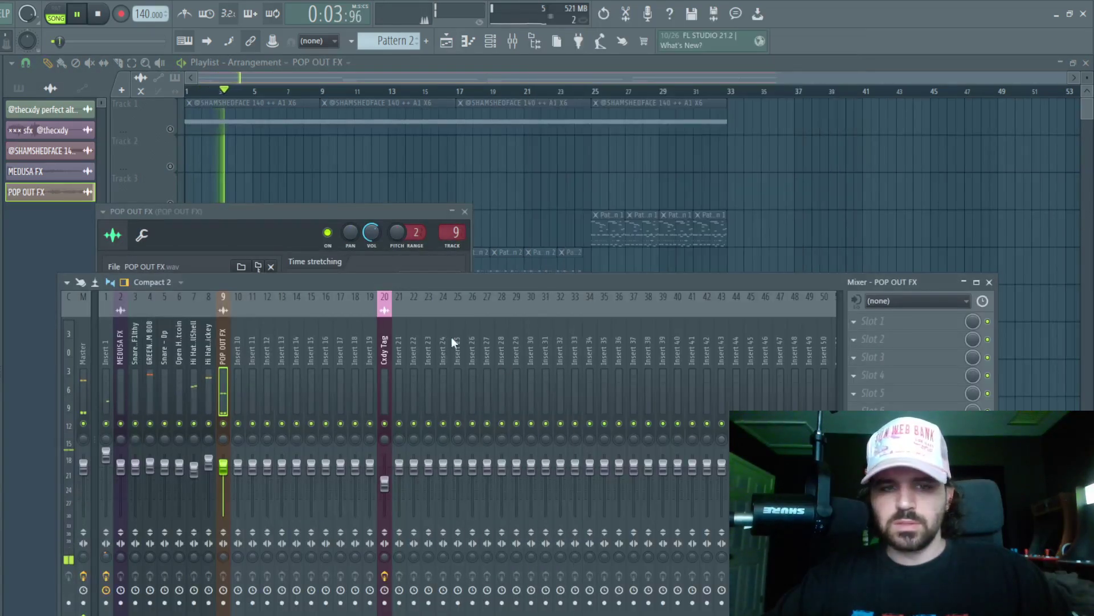
drag(293, 237, 314, 294)
key(F5)
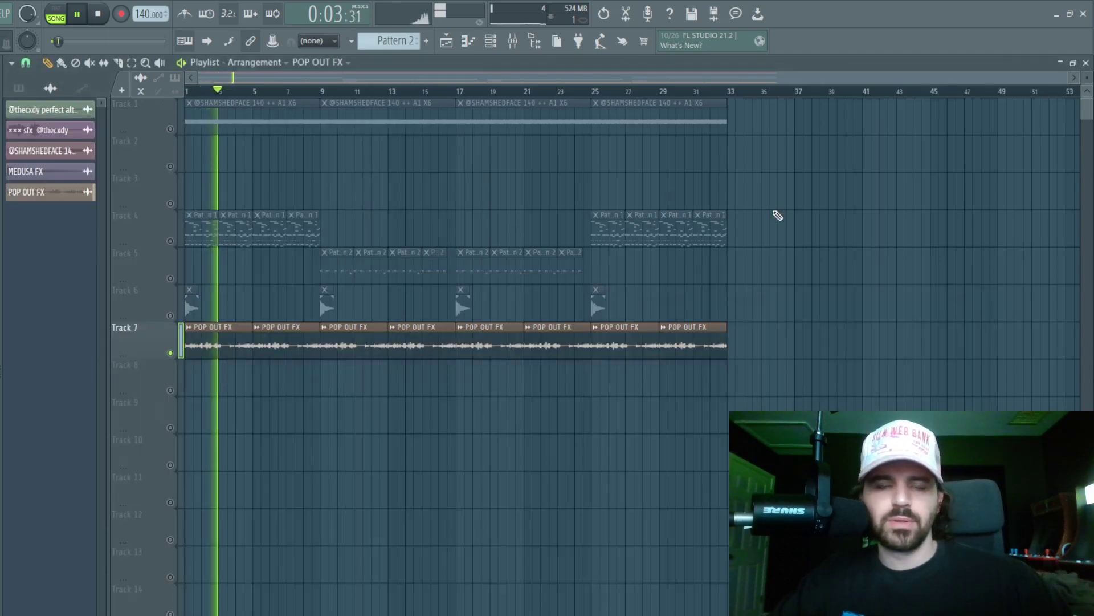
right_click(170, 352)
Step: Try the intro without the first two Pattern 1 clips on Track 4, and put them back at bars 1 to 5
key(space)
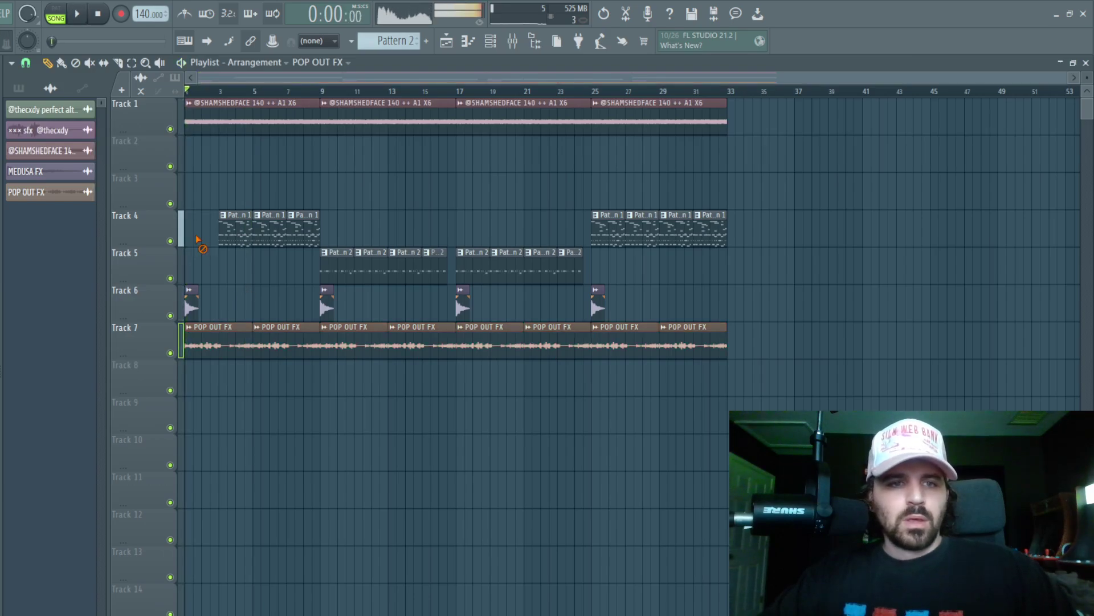
right_click(237, 235)
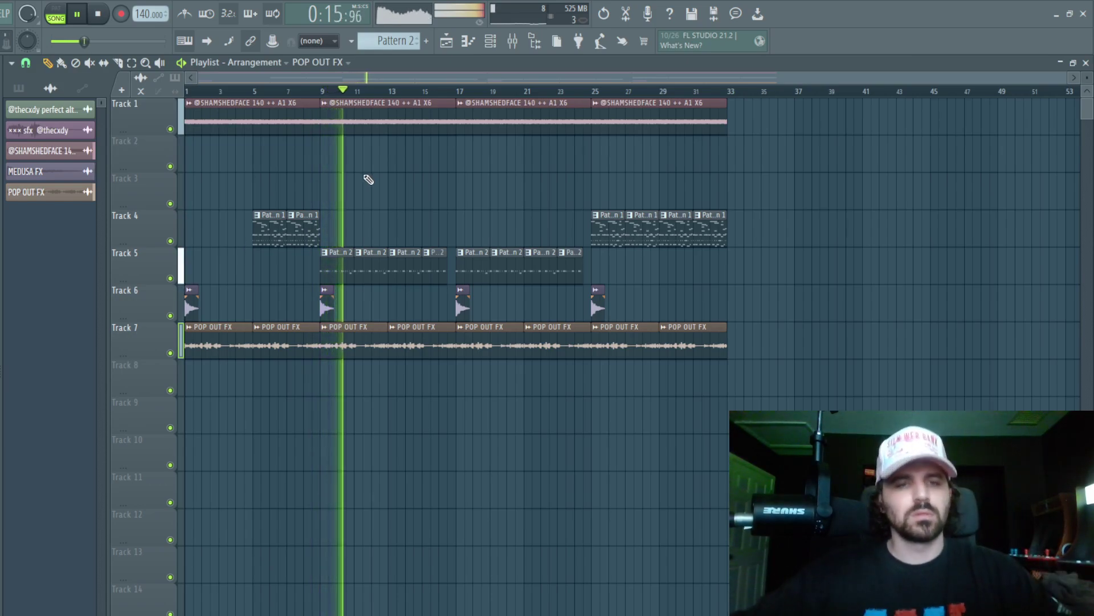
drag(293, 231, 87, 232)
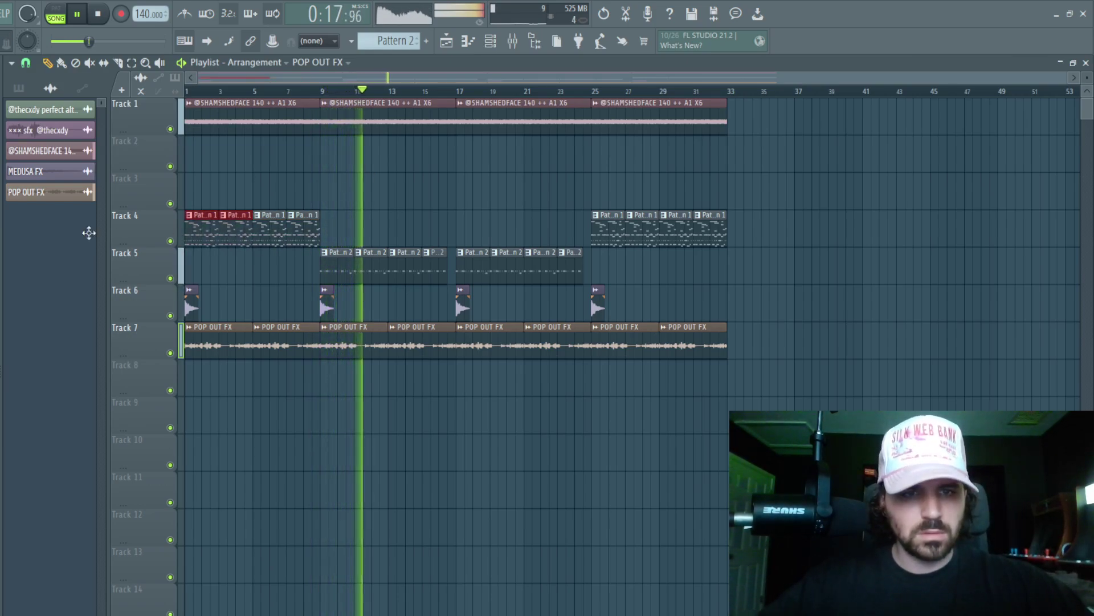
Step: Shift the whole arrangement four bars later and fill bars 1 to 5 of Track 1 with a four-bar SHAMSHEDFACE melody clip
drag(764, 391, 183, 97)
mouse_move(237, 122)
mouse_down()
mouse_move(293, 122)
mouse_move(232, 126)
mouse_move(286, 122)
mouse_move(254, 122)
mouse_up()
click(240, 131)
click(240, 131)
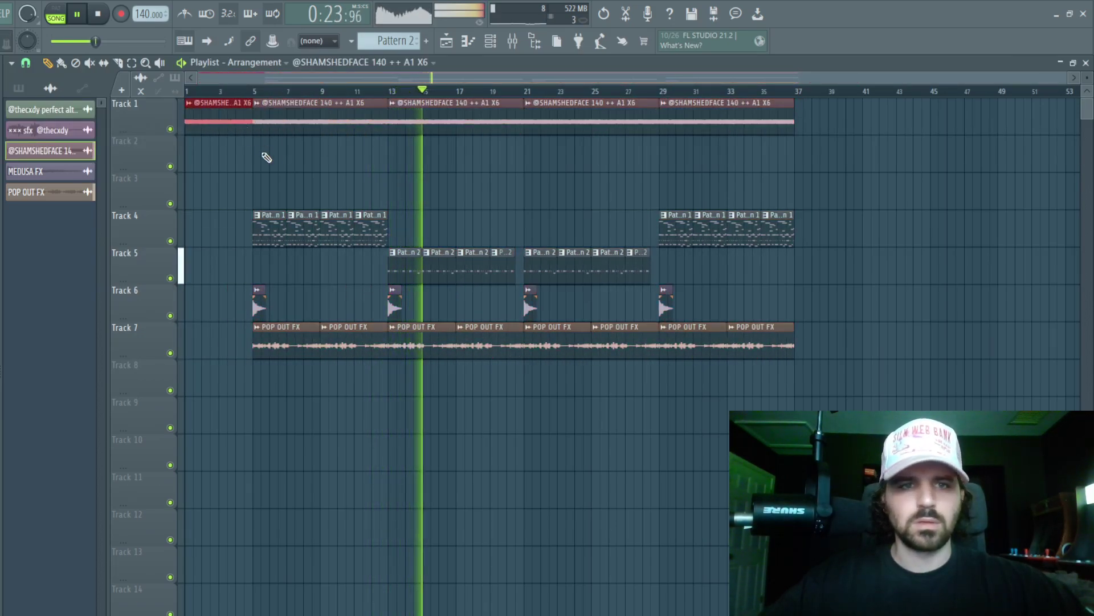
Step: Trim the starts of the POP OUT FX clips at bars 17 and 29 so they begin at bars 19 and 31
mouse_move(456, 346)
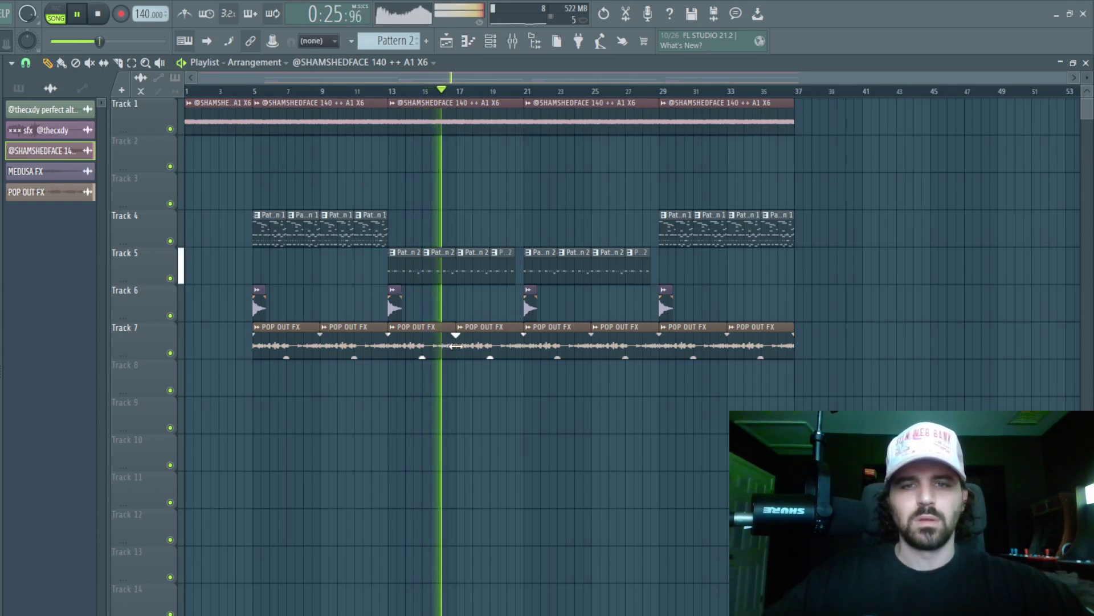
drag(464, 347, 470, 349)
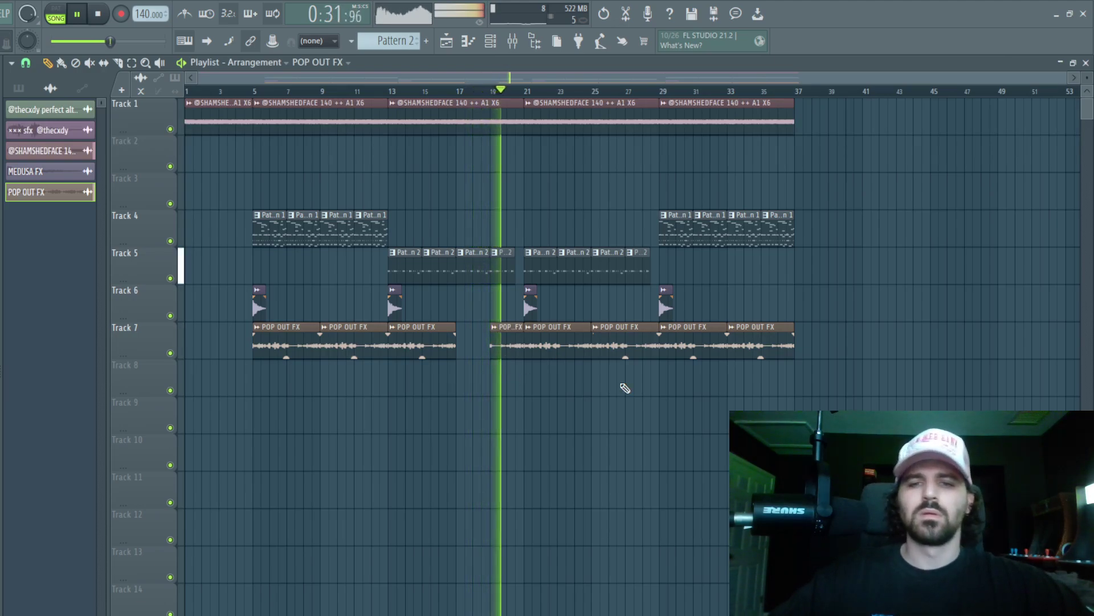
drag(660, 342, 693, 342)
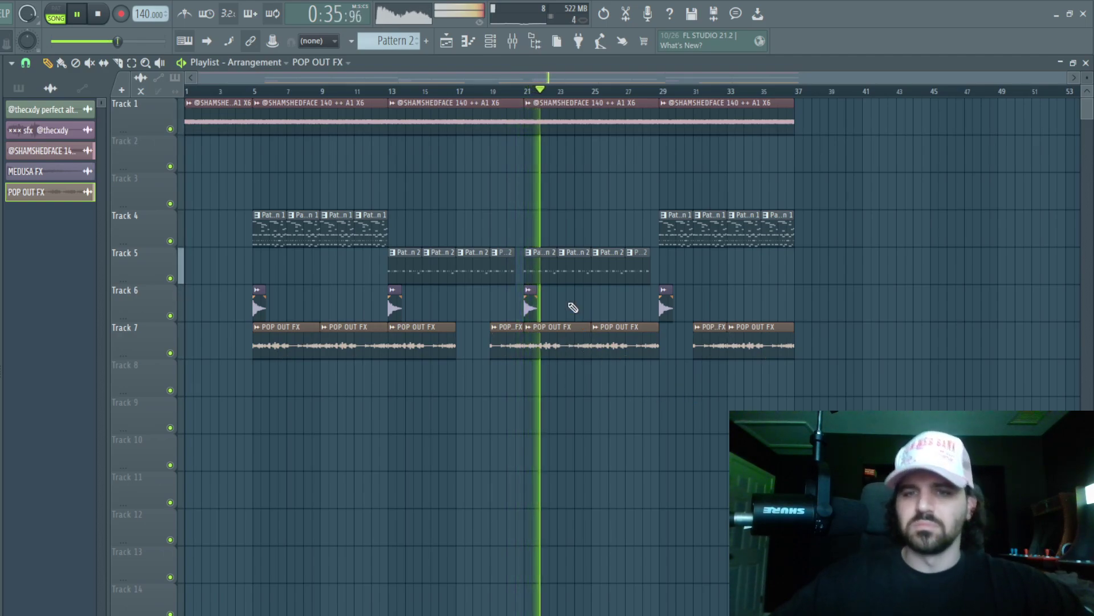
Step: Make the Pattern 2 clip at bar 21 on Track 5 unique and open its GREEN ROOM 808 notes for editing
right_click(532, 257)
click(547, 359)
double_click(542, 273)
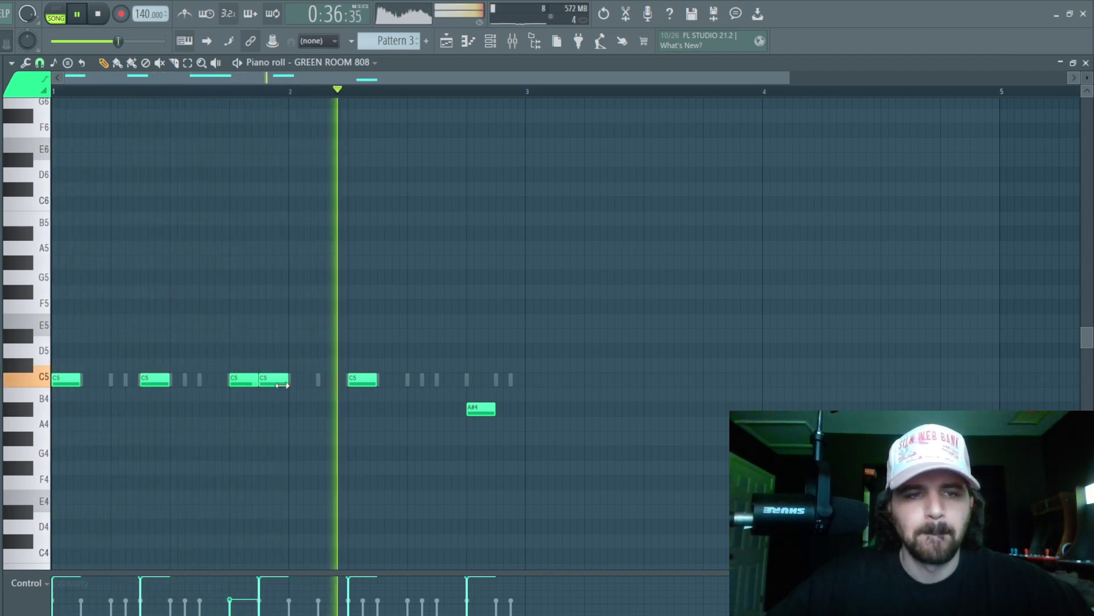
Step: Raise the bar 2 C5 note of the 808 to G5 and replace the A#4 note with a G#5 two steps earlier
drag(362, 377, 363, 267)
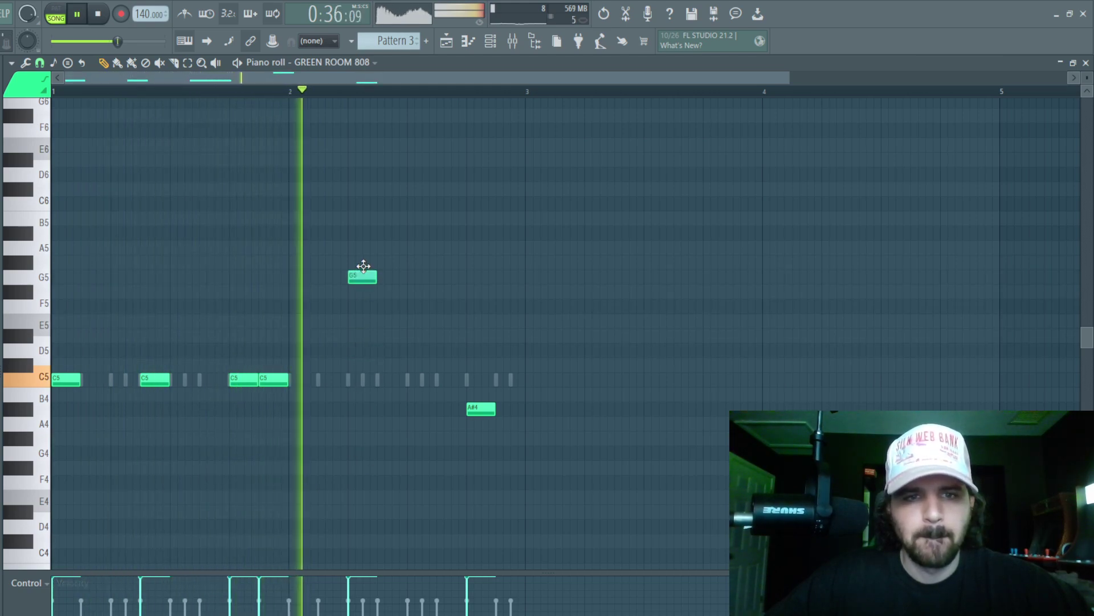
drag(454, 256, 440, 257)
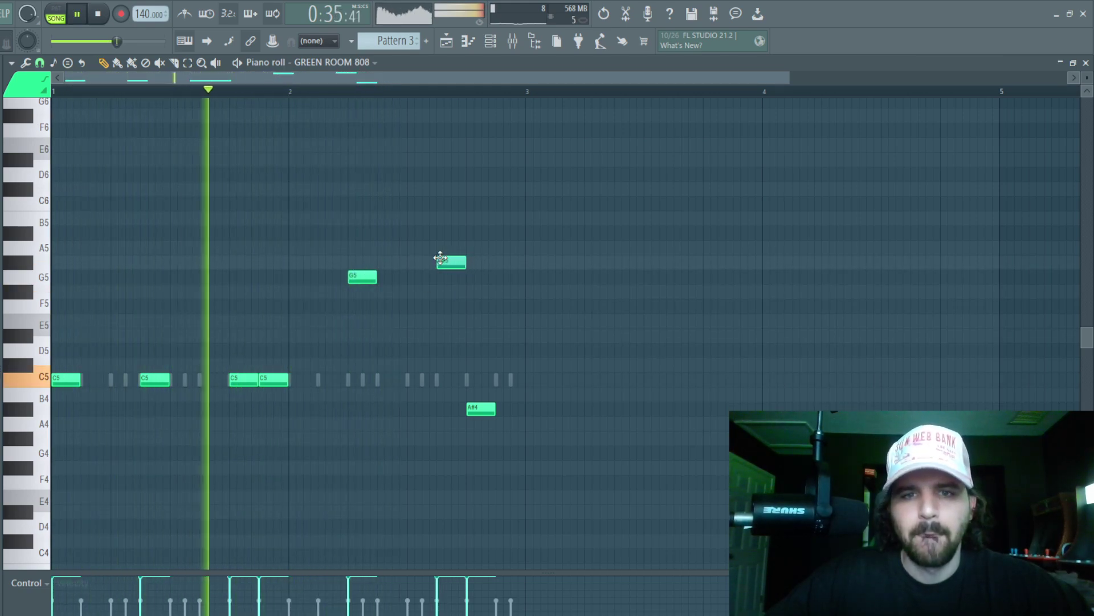
right_click(482, 408)
key(F5)
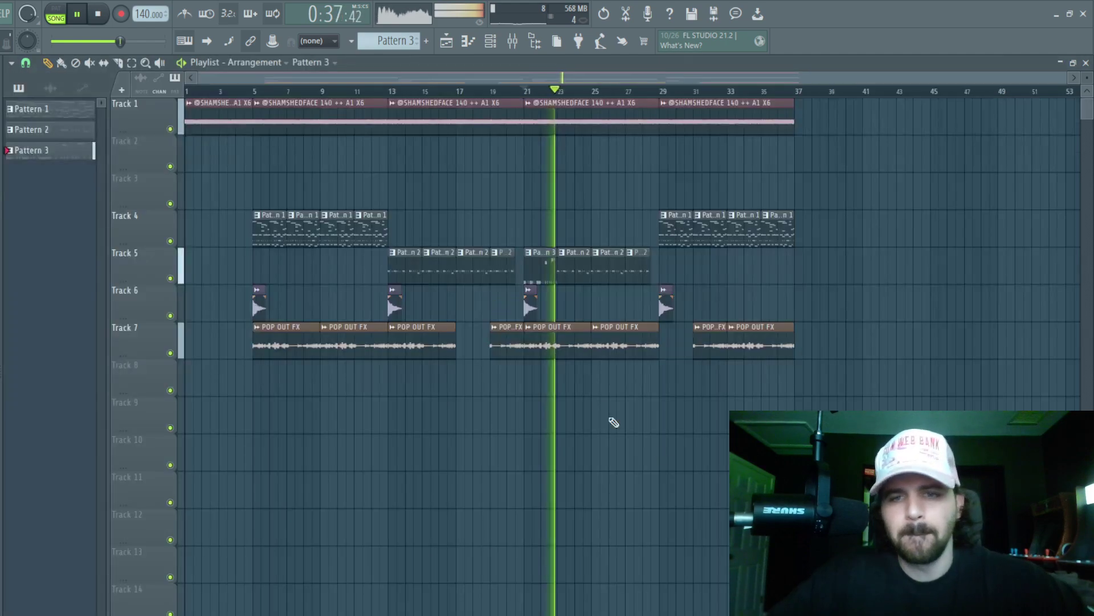
Step: Replace the remaining Pattern 2 clips at bars 23 to 29 on Track 5 with copies of Pattern 3
right_click(590, 268)
click(558, 266)
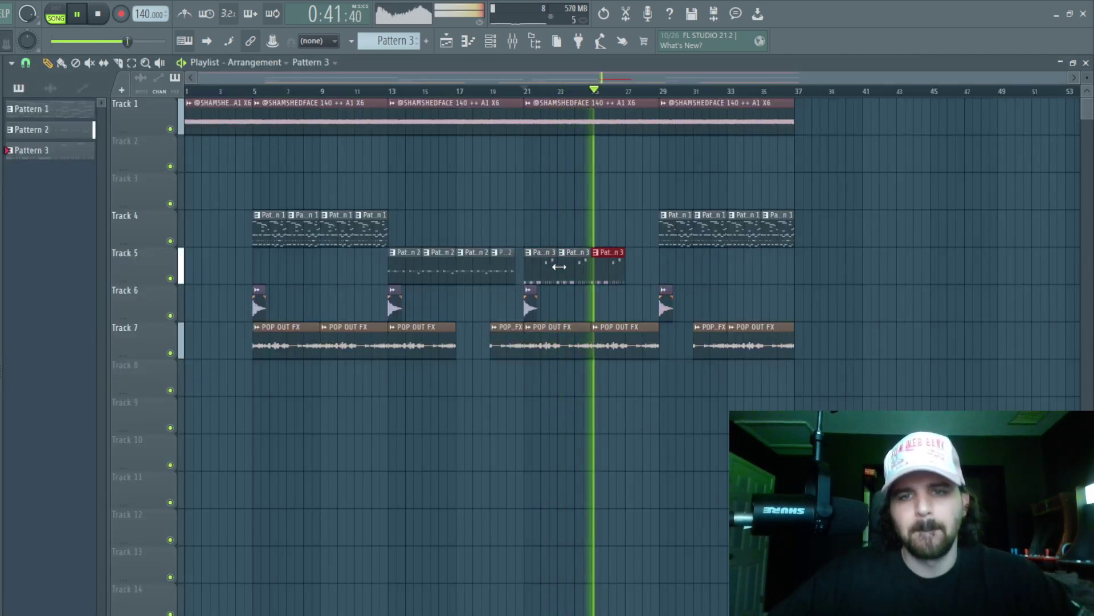
key(ctrl+b)
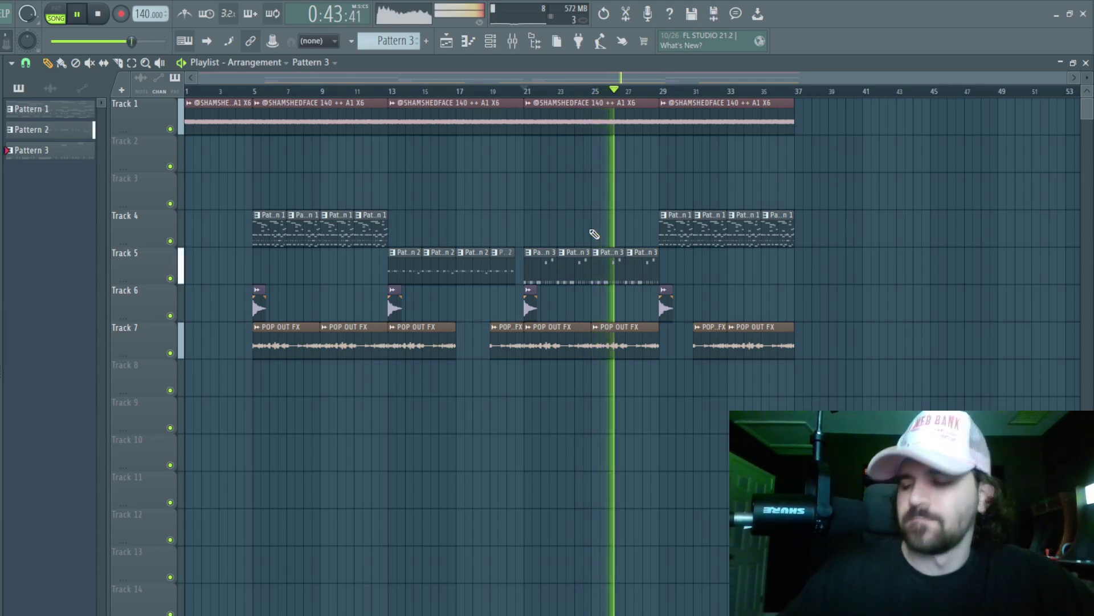
Step: Delete the first of the two adjacent C5 notes late in bar 1 of Pattern 3's GREEN ROOM 808 part
double_click(531, 276)
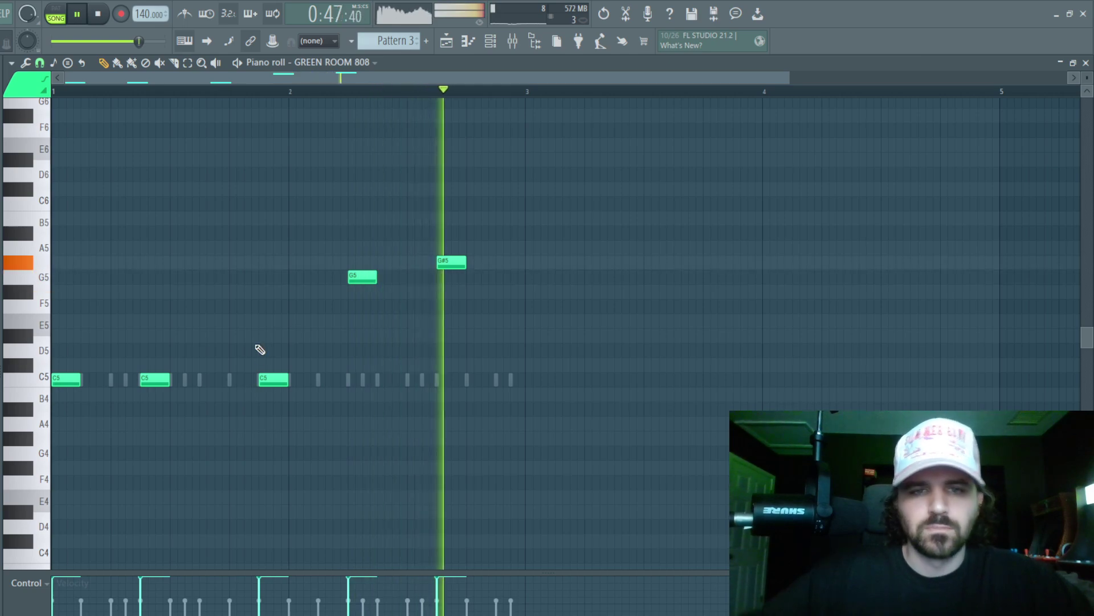
key(F5)
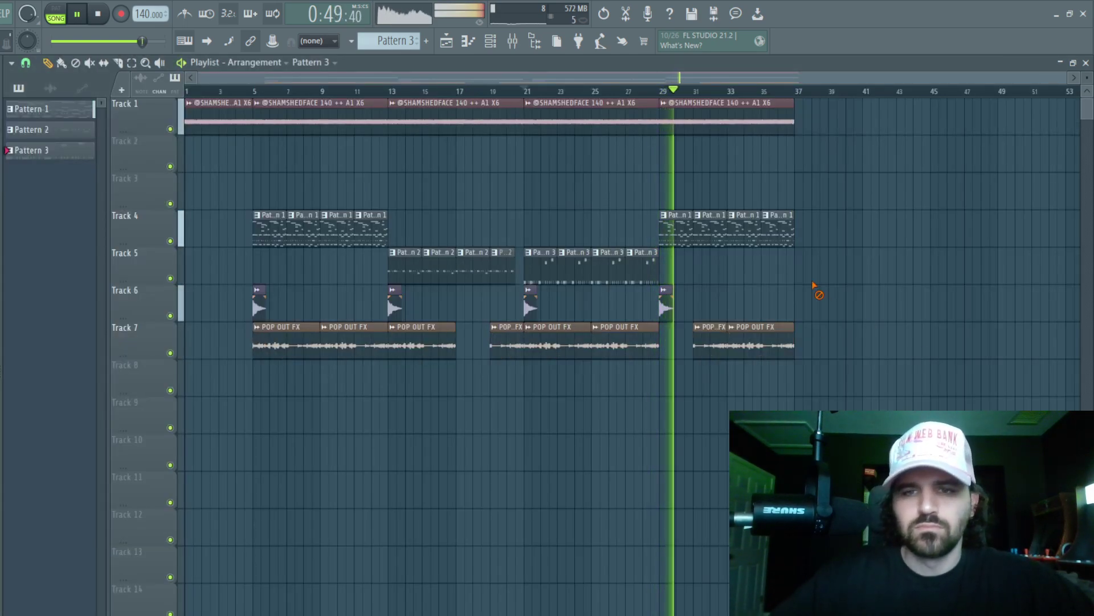
Step: Move Pattern 3's G#5 note in bar 2 and its last C5 note in bar 1 of the GREEN ROOM 808 two steps earlier
key(F7)
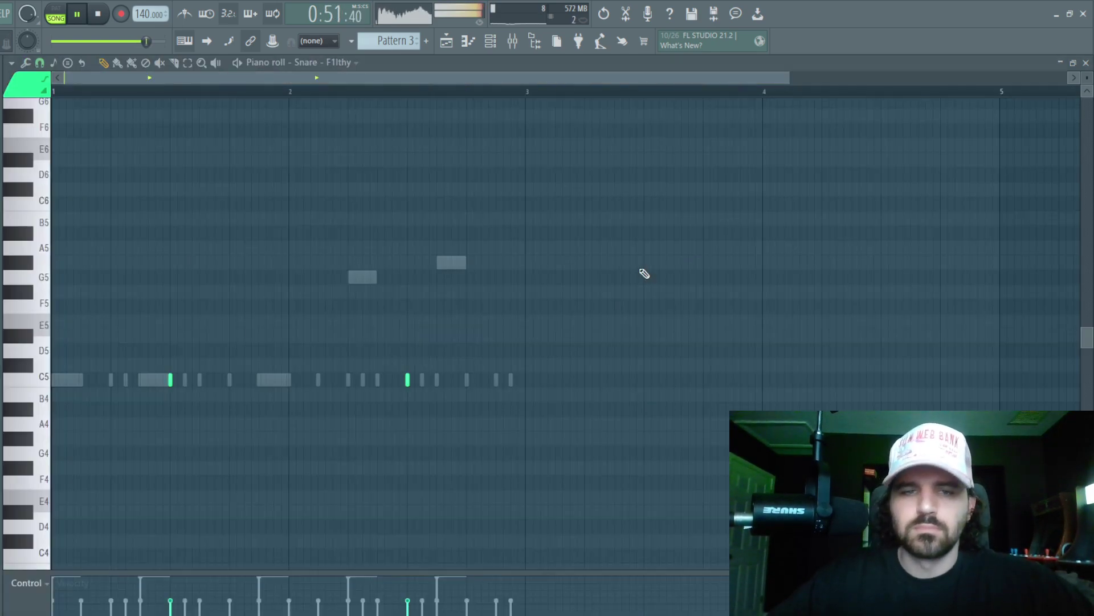
scroll(250, 285, down, 1)
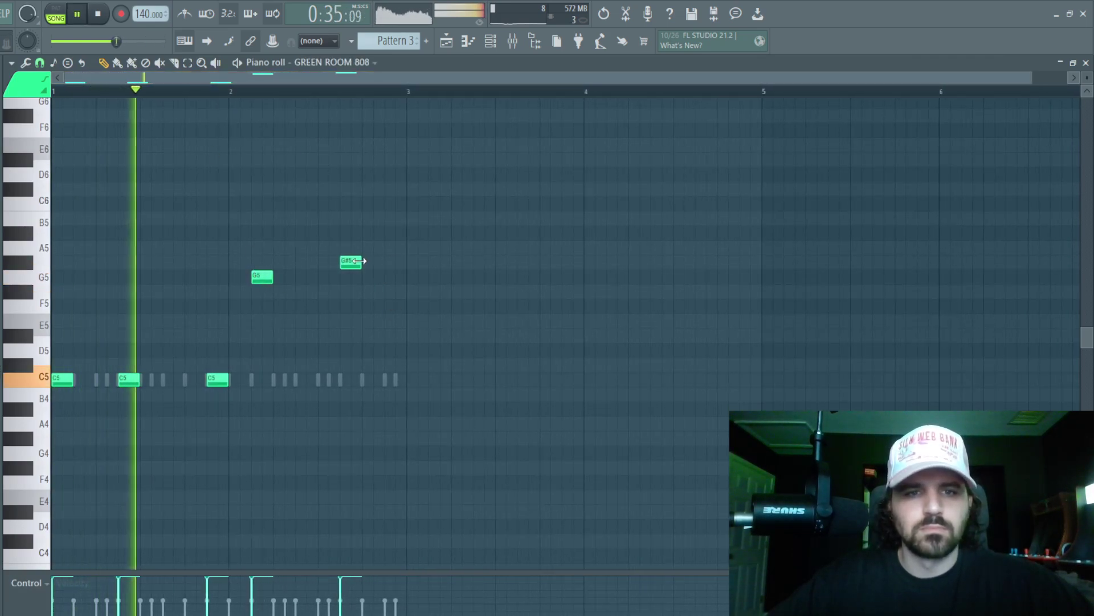
drag(361, 260, 328, 256)
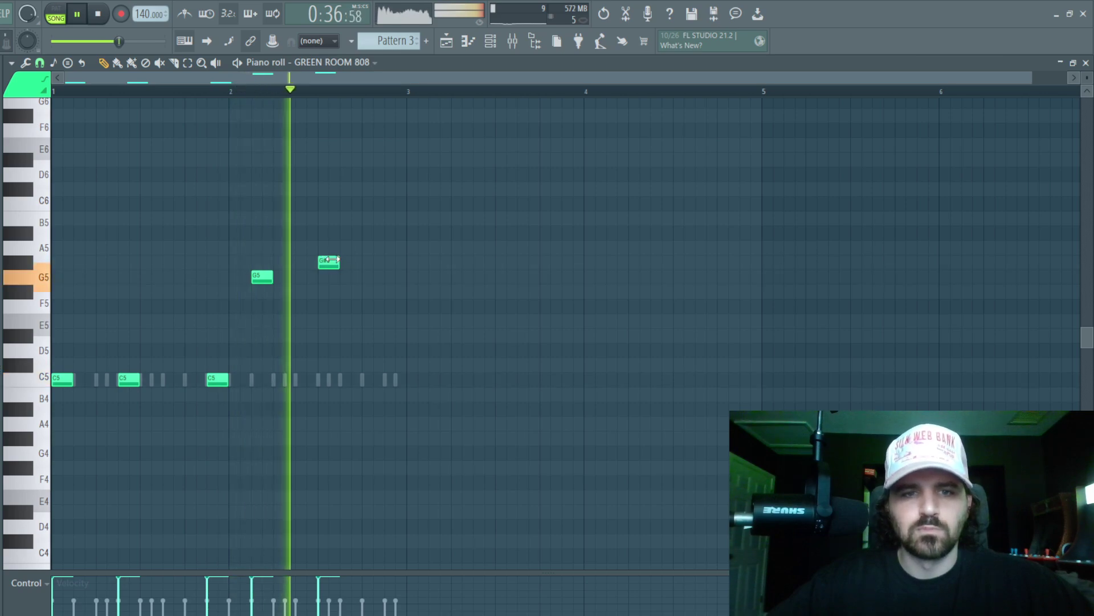
drag(221, 378, 199, 378)
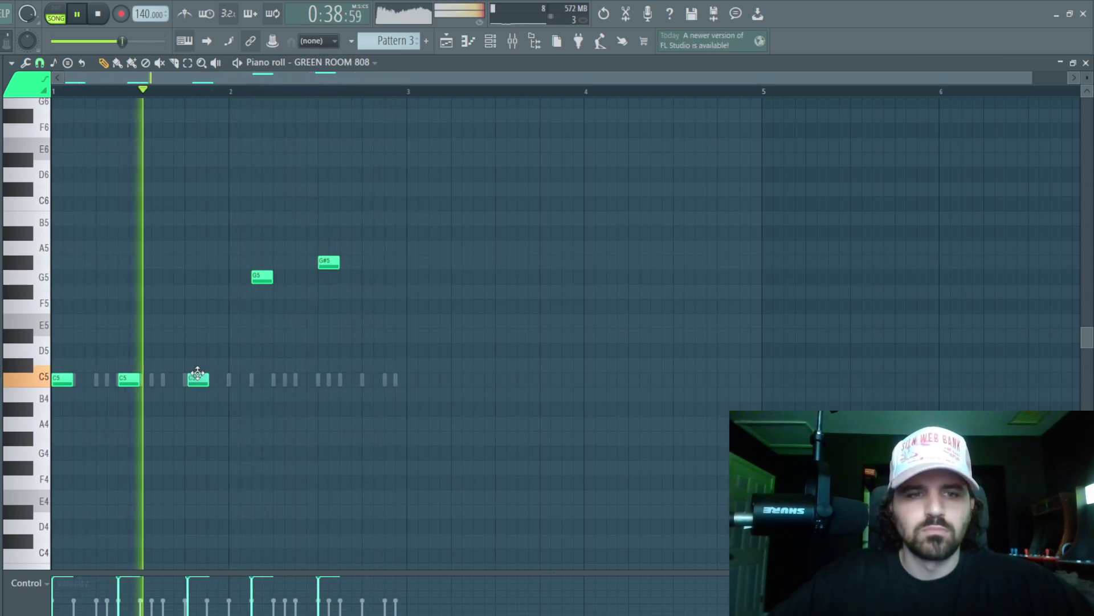
key(F5)
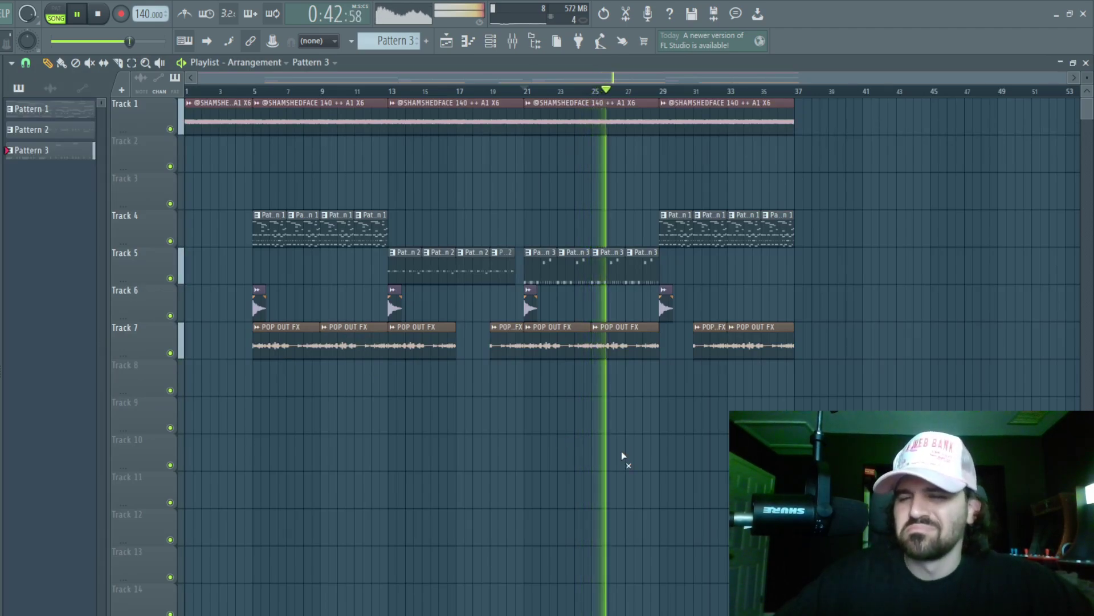
Step: Move the four Pattern 3 clips at bars 21 to 29 from Track 5 up to Track 3
drag(674, 297, 542, 269)
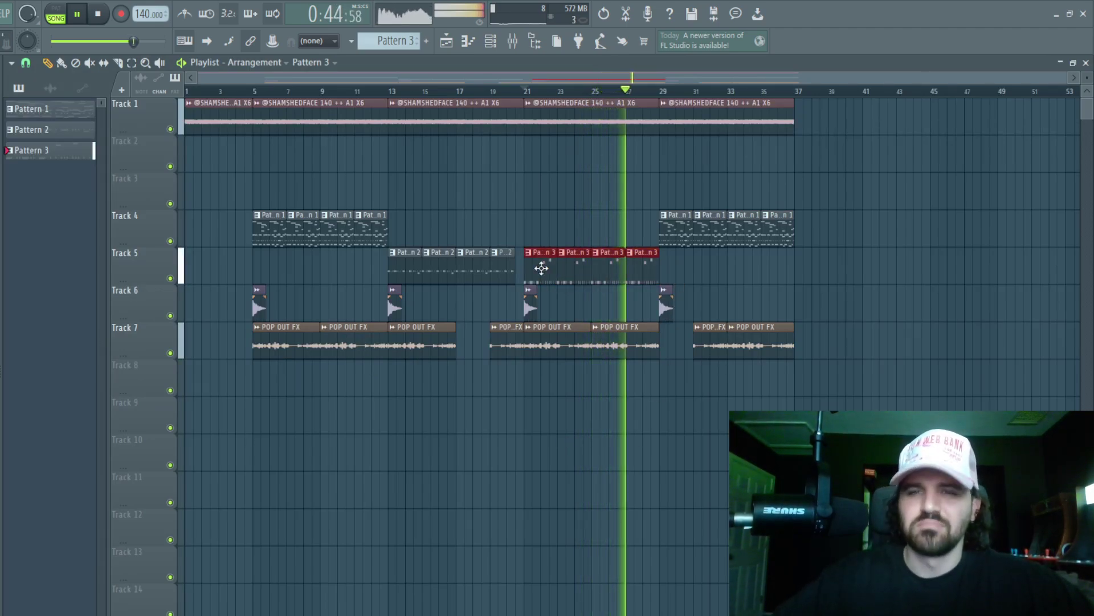
key(shift+Up)
key(shift+Up)
click(654, 419)
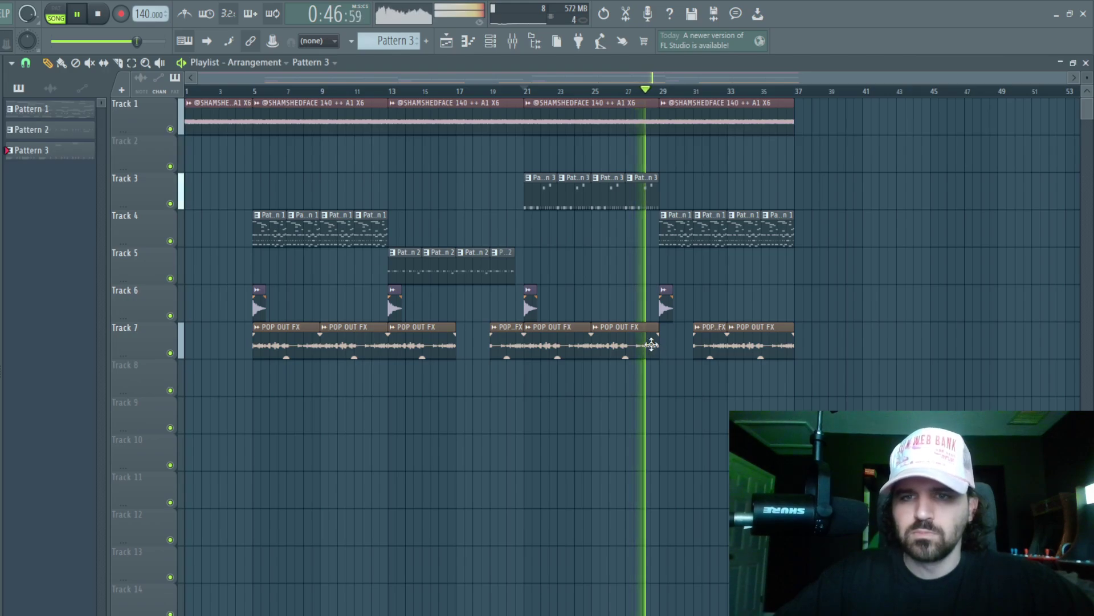
Step: Shorten the Pattern 3, POP OUT FX and SHAMSHEDFACE clips that end at bar 29 by about a quarter of a bar
scroll(650, 344, up, 3)
drag(661, 342, 655, 188)
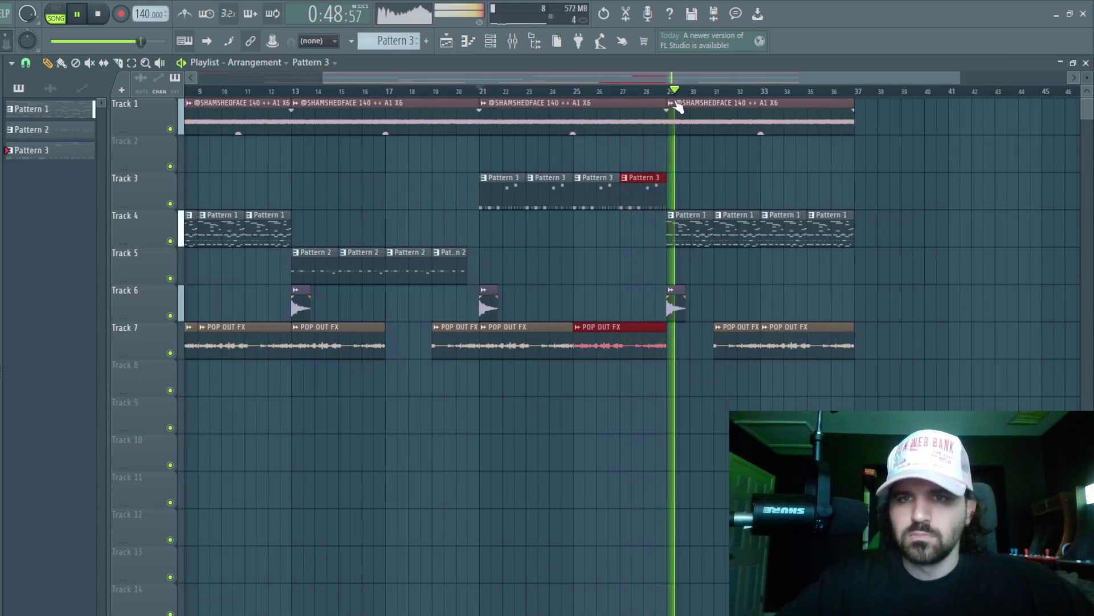
scroll(677, 107, up, 4)
key(space)
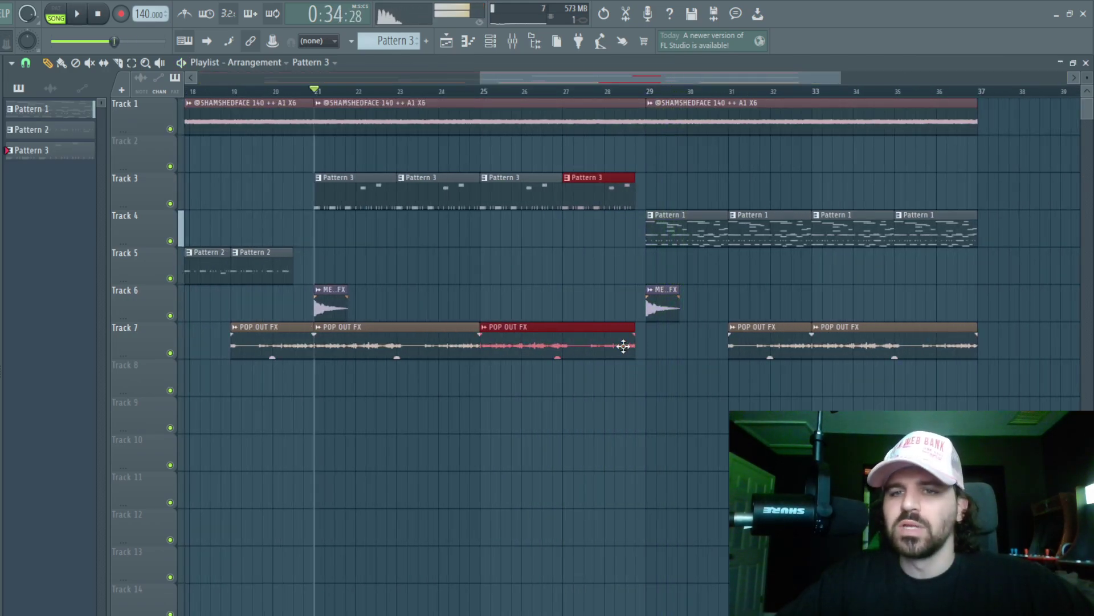
key(space)
drag(618, 102, 633, 376)
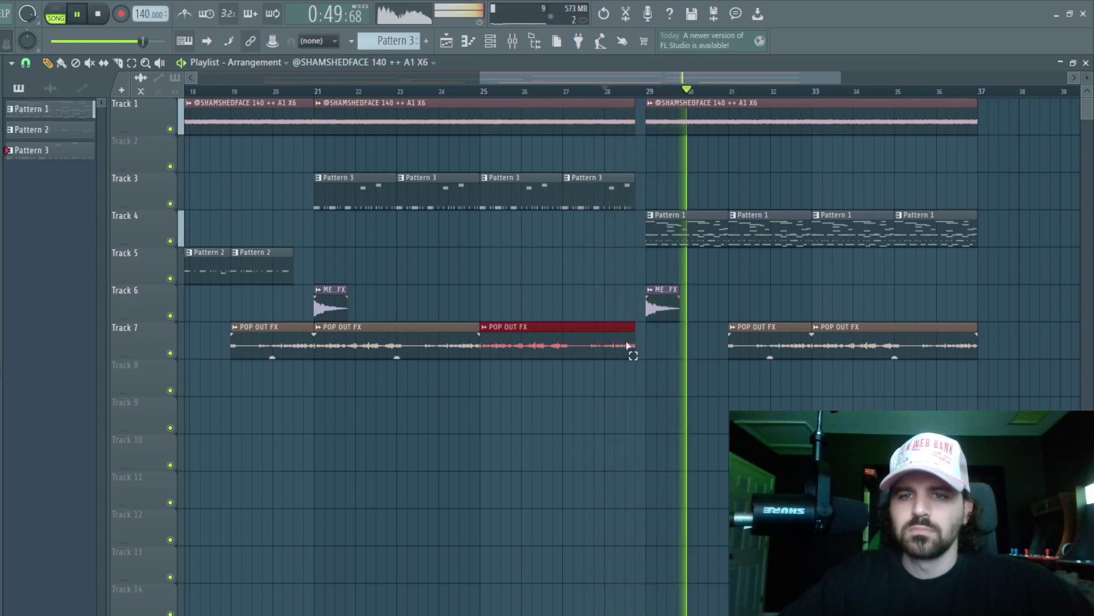
Step: Lengthen the three shortened clips together so that they end about an eighth of a bar before bar 29
scroll(650, 94, up, 4)
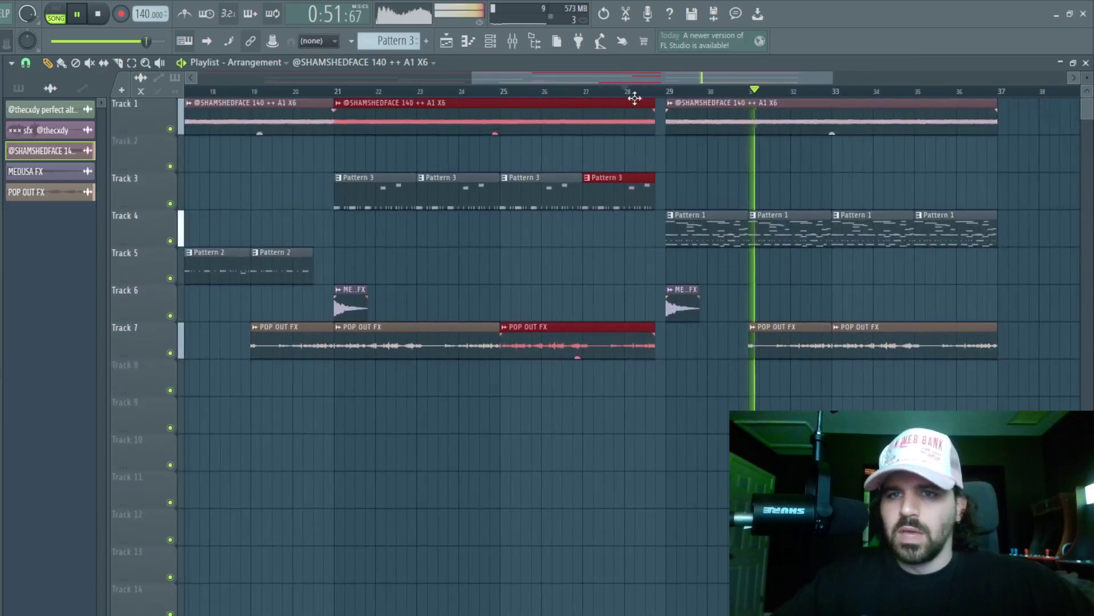
drag(543, 132, 554, 135)
key(space)
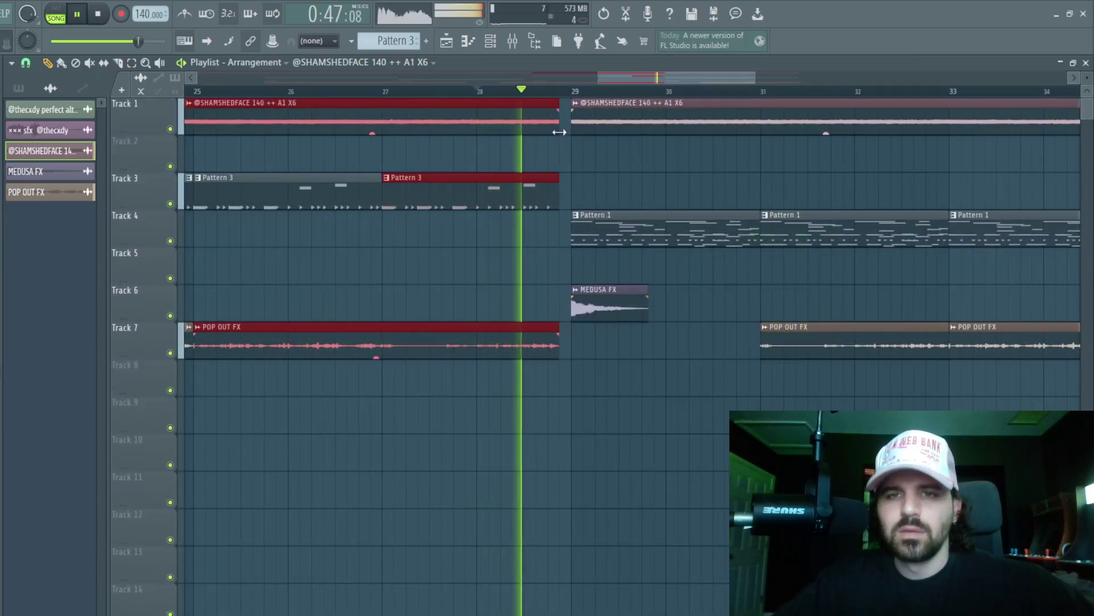
click(440, 251)
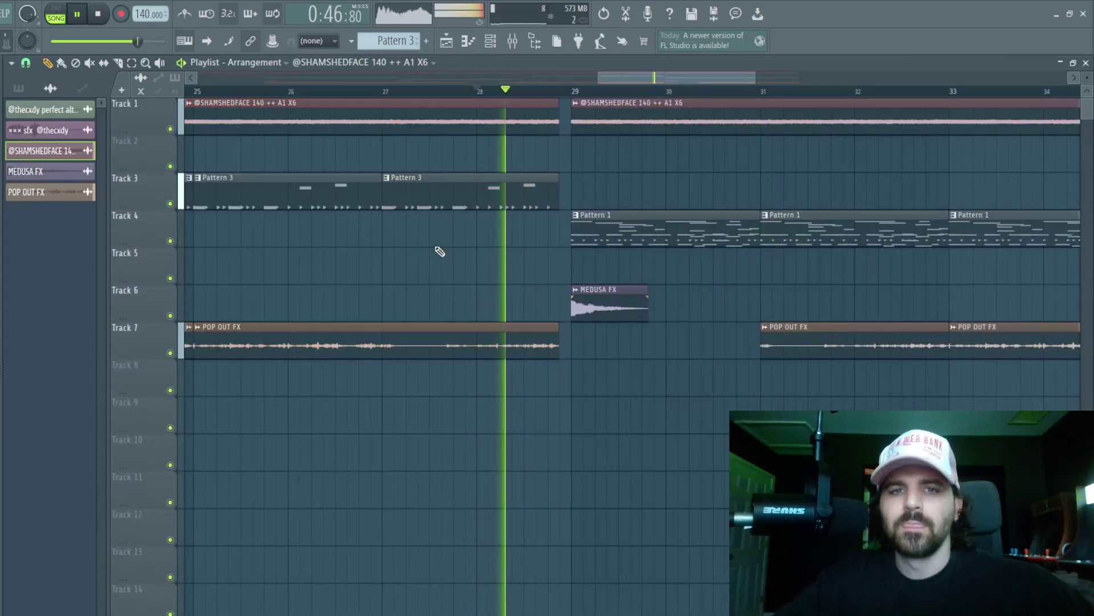
Step: Make the Pattern 3 clip at bar 27 unique and add a very short G#5 GREEN ROOM 808 note just before its end
right_click(383, 180)
click(414, 290)
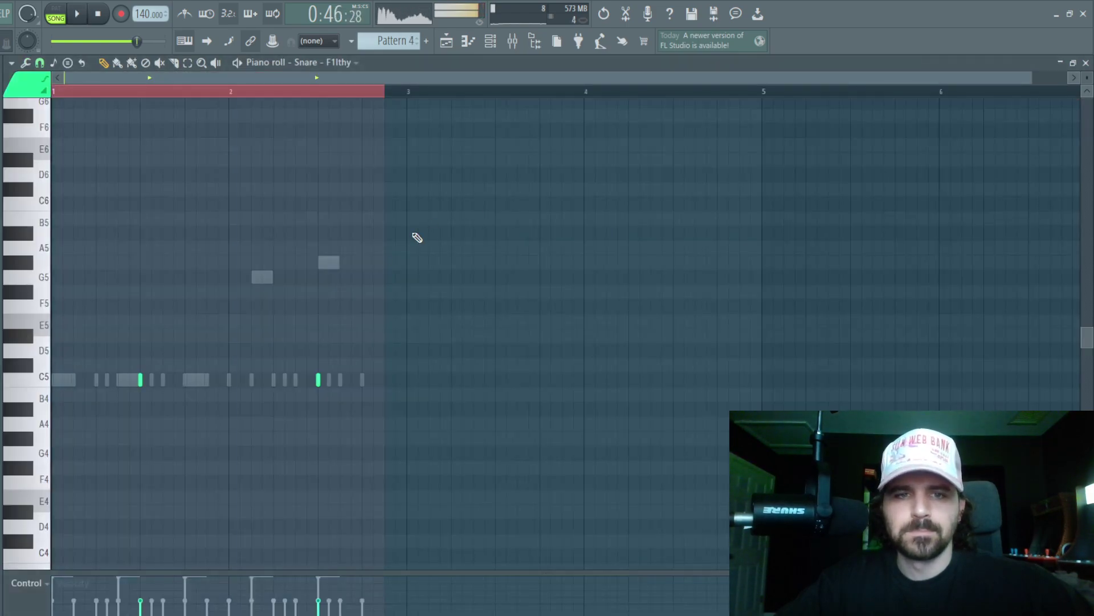
drag(387, 259, 396, 264)
key(space)
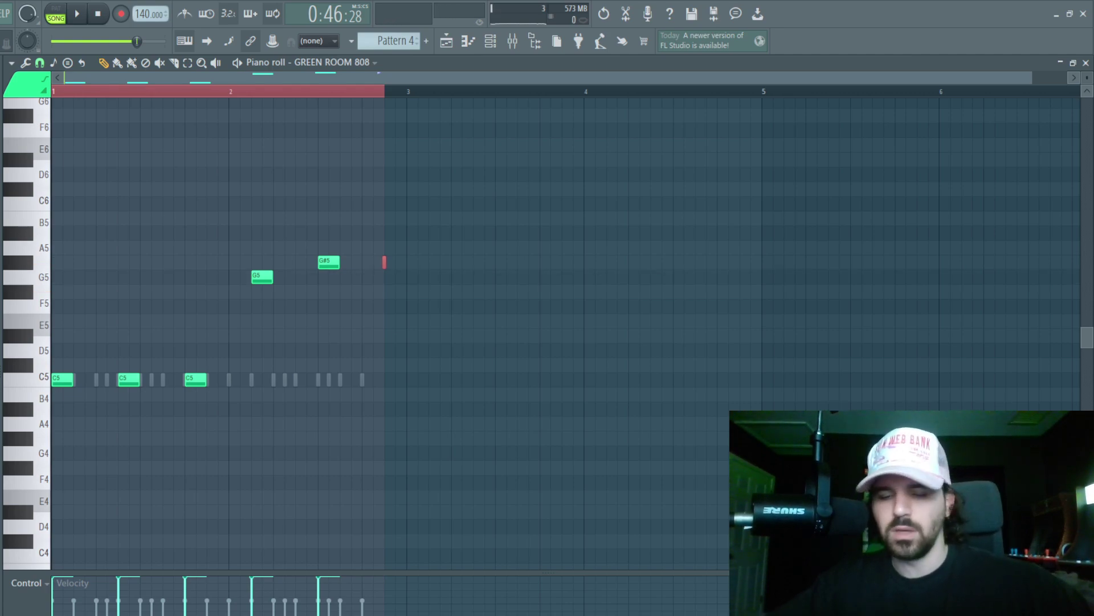
scroll(390, 104, up, 5)
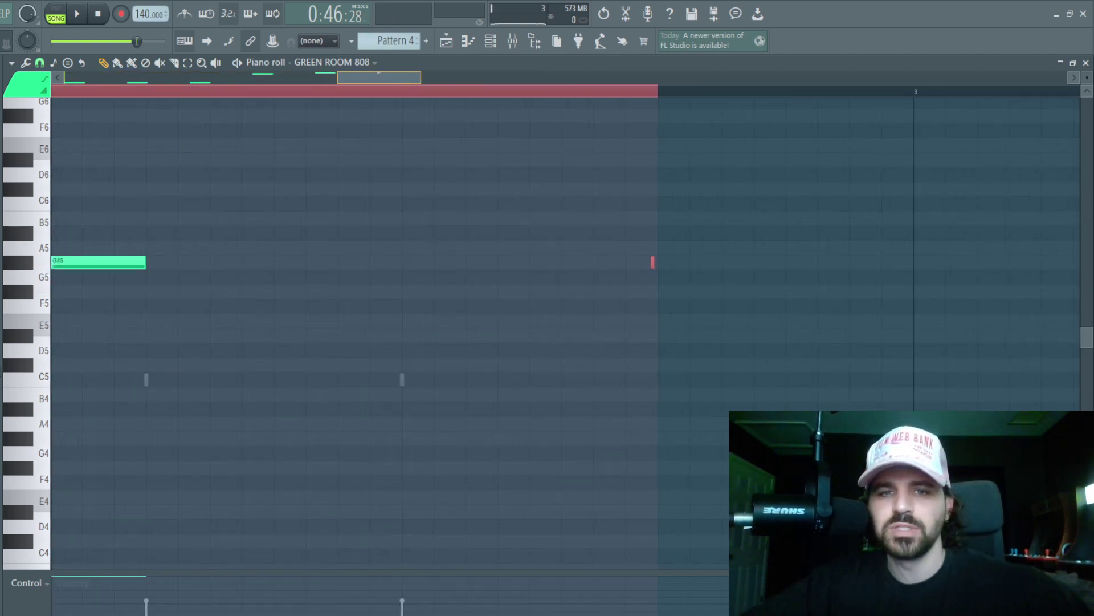
key(F5)
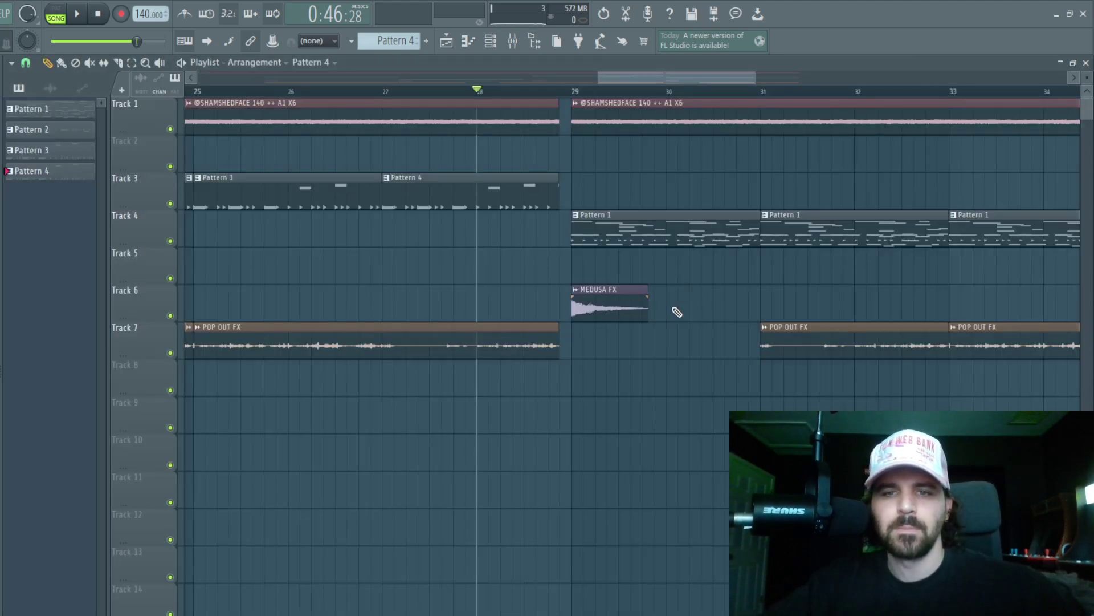
Step: Play the transition into bar 29, close the open EQ, mixer and channel rack windows, and bring back the playlist
key(space)
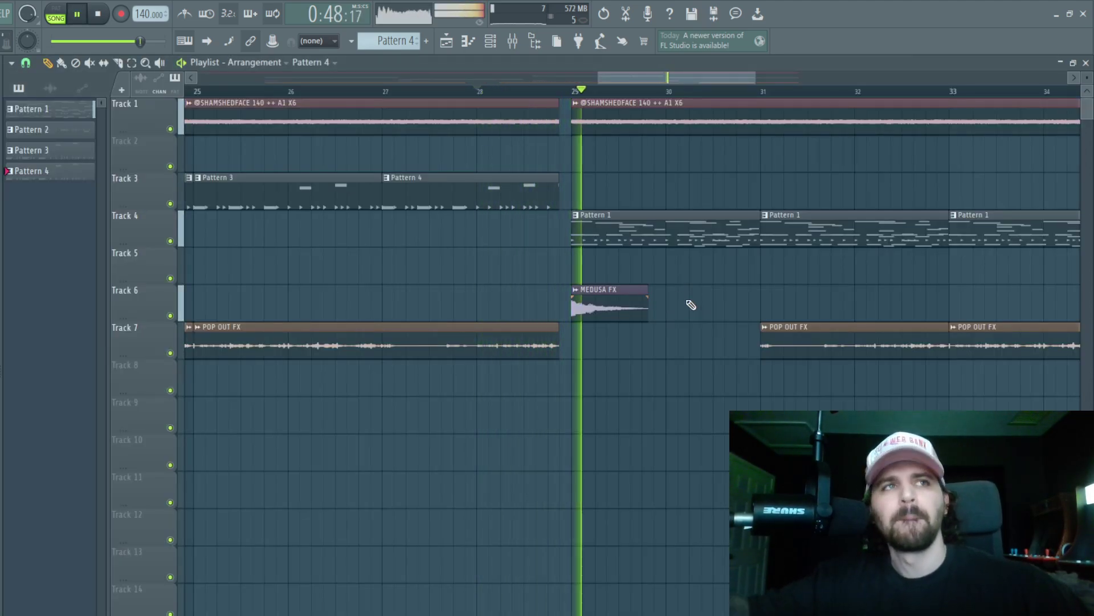
key(F5)
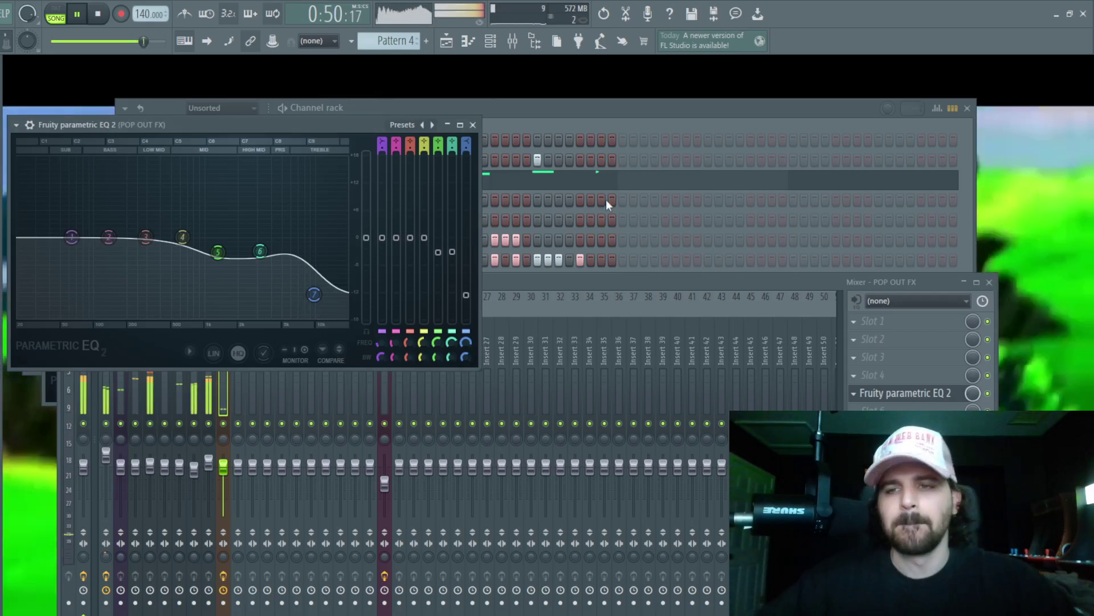
key(F9)
key(F6)
key(Escape)
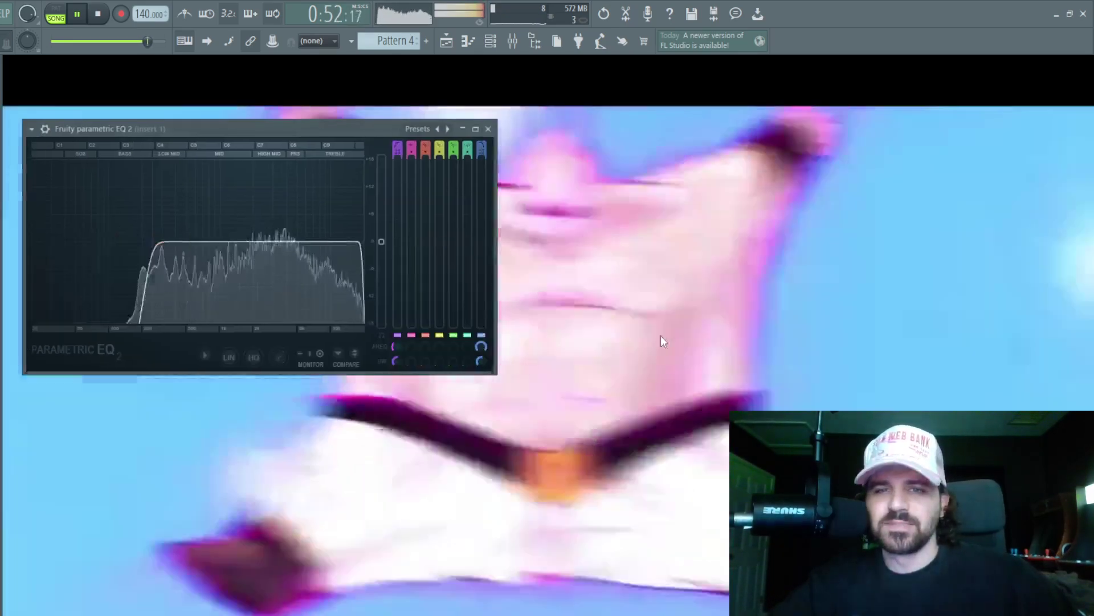
key(Escape)
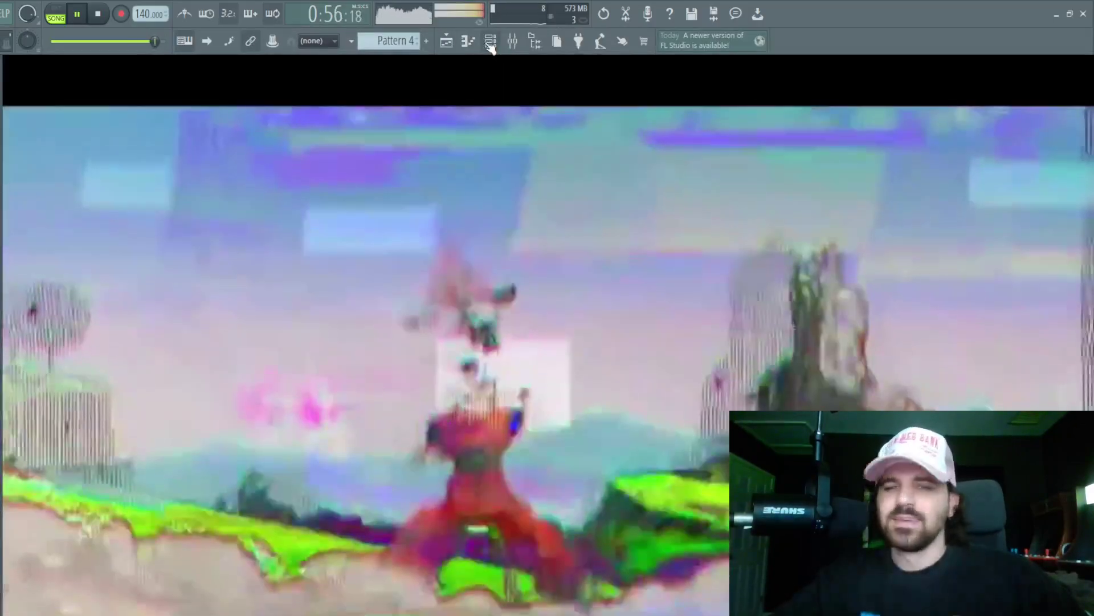
click(490, 42)
click(448, 42)
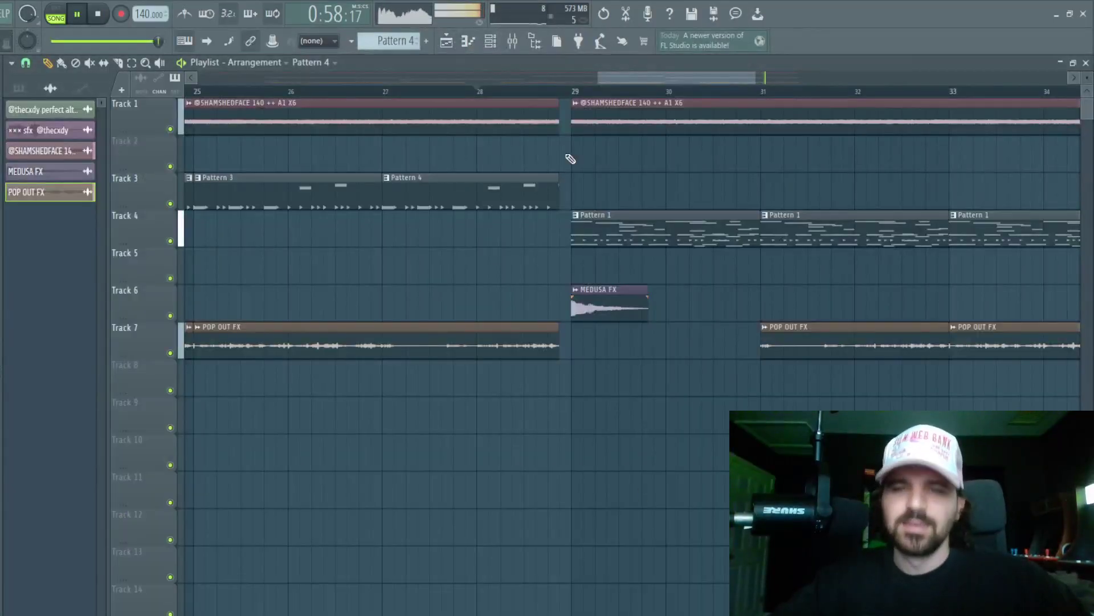
Step: Duplicate the arrangement after bar 37 and shift the copy so its drums start at bar 45, with melody filling bars 37 to 45
scroll(572, 98, down, 5)
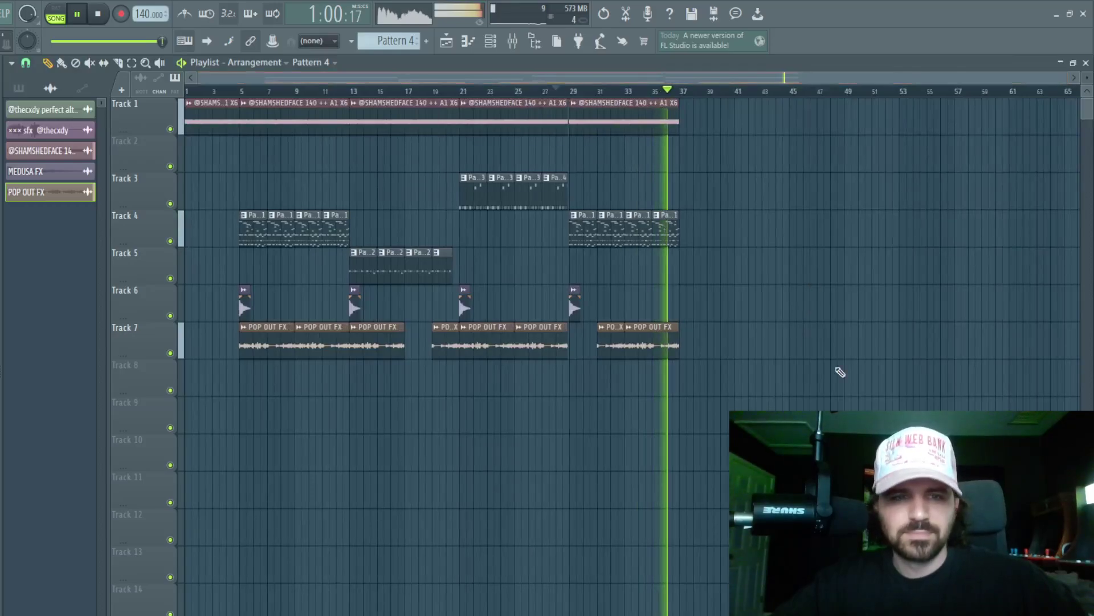
key(ctrl+b)
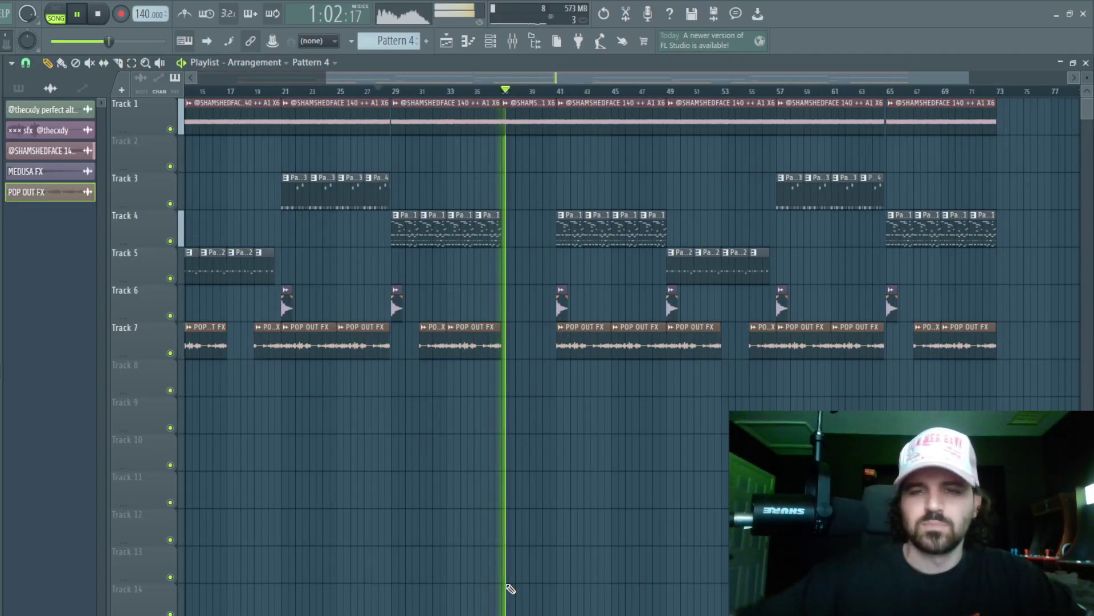
drag(607, 525, 659, 166)
drag(587, 115, 628, 103)
drag(540, 133, 570, 138)
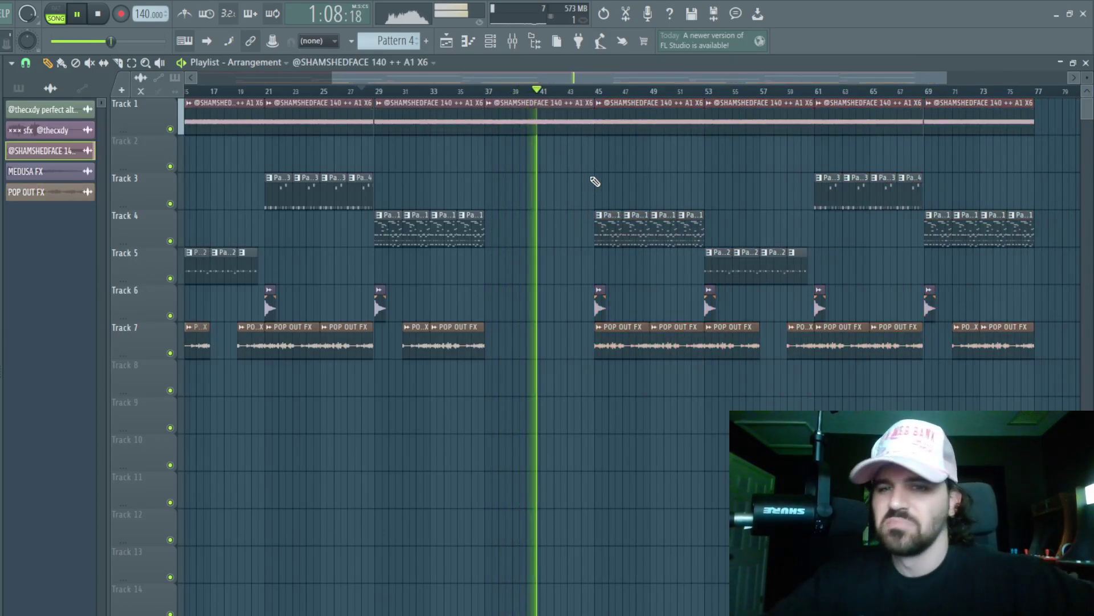
Step: Place a MEDUSA FX clip at bar 37 on Track 6 and move the melody clip at bars 37 to 45 down to Track 2
click(377, 309)
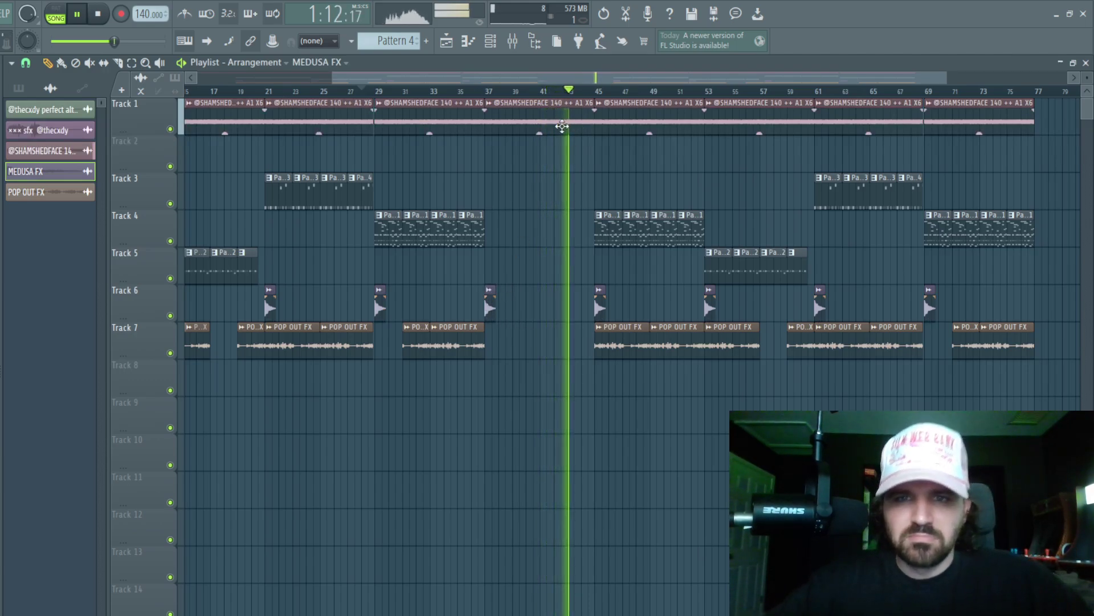
key(space)
drag(562, 126, 593, 165)
key(space)
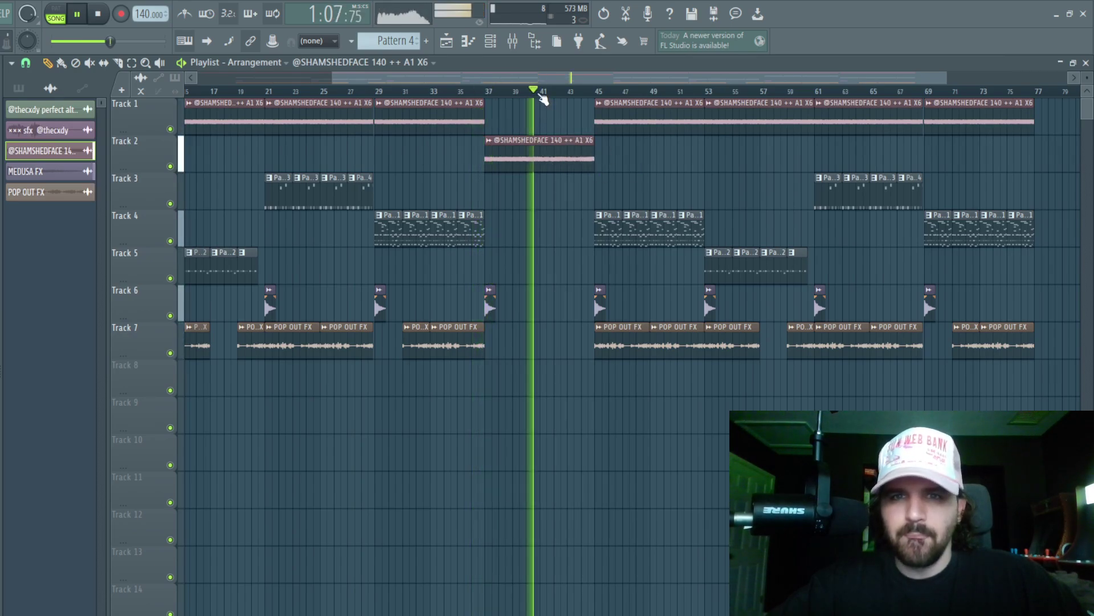
Step: Play back the melody-only break from bar 37 into the drums at bar 45
right_click(664, 225)
click(663, 225)
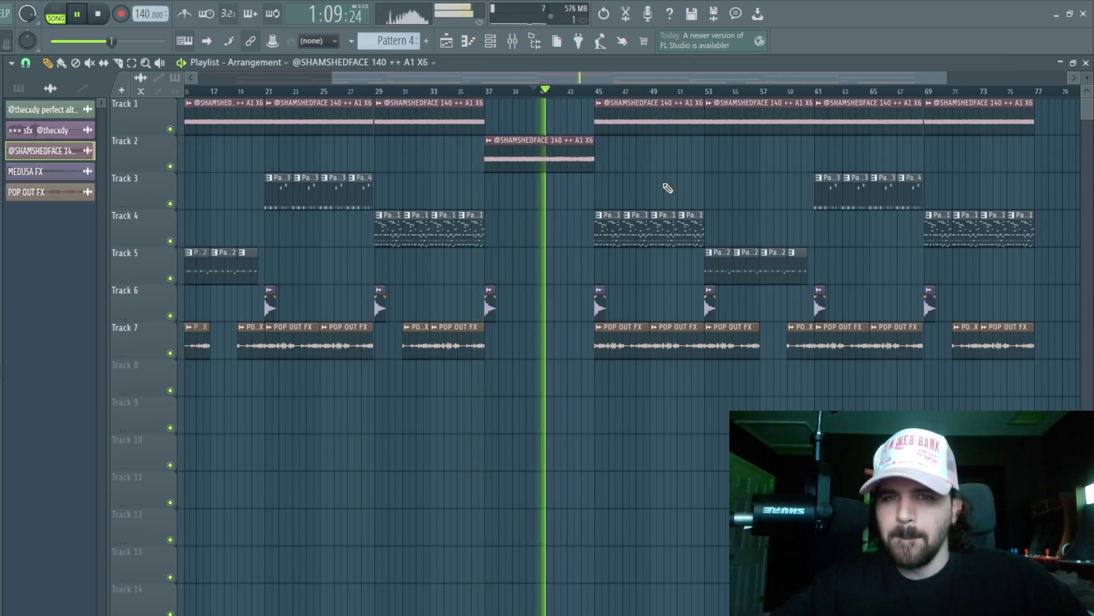
click(481, 93)
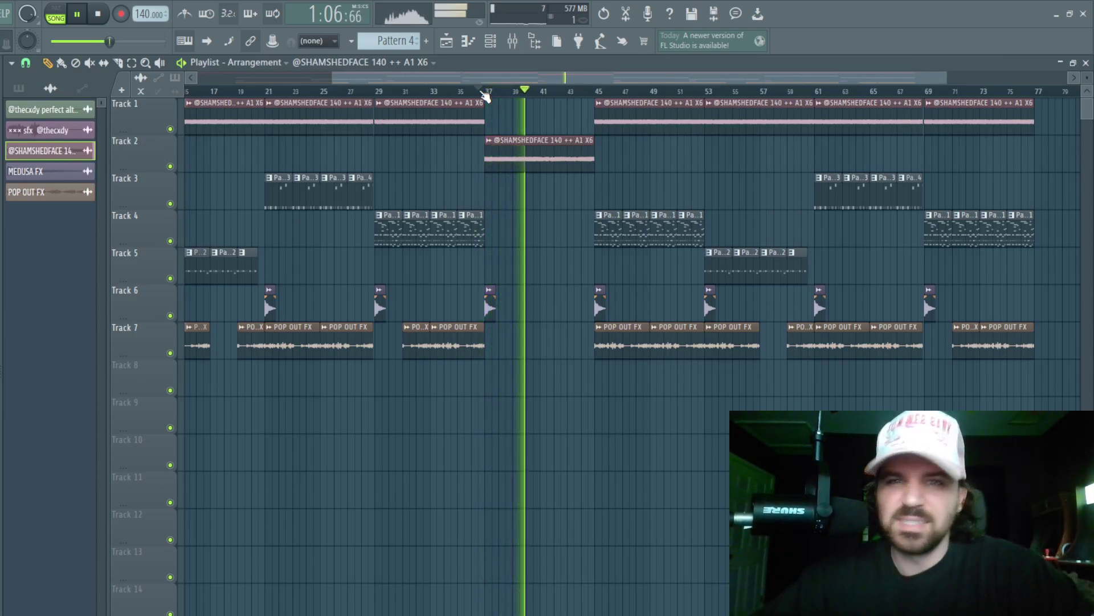
click(26, 171)
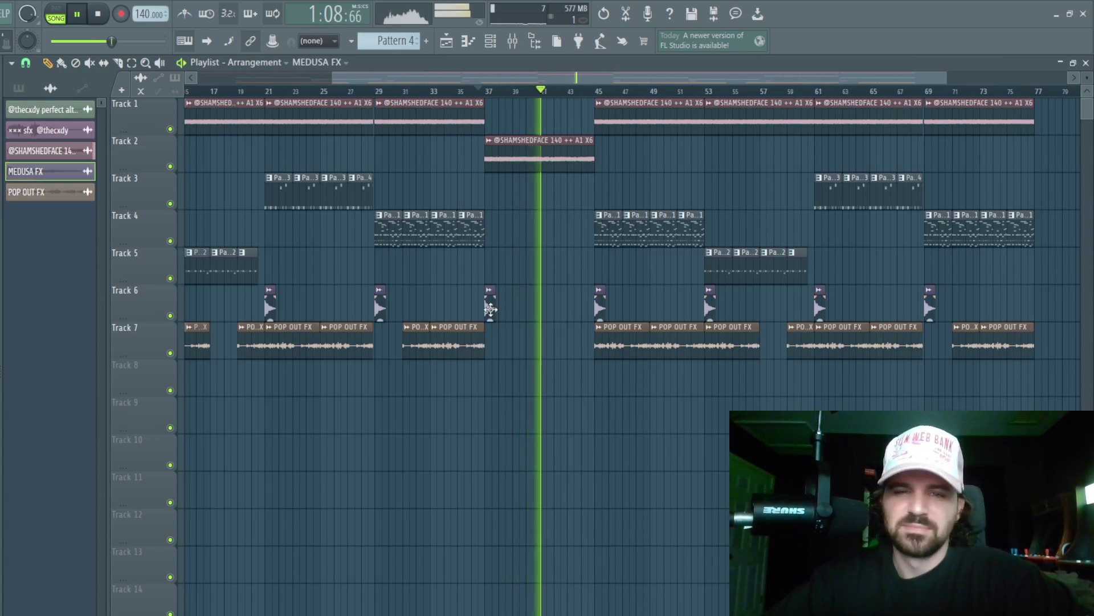
click(447, 194)
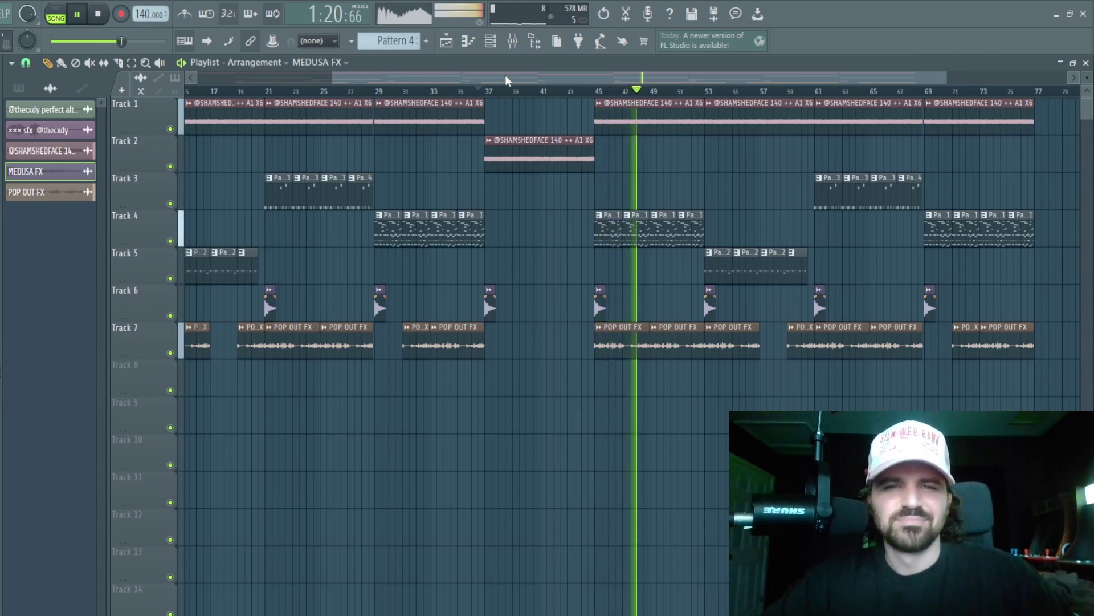
Step: Add the Ready SFX sample on Track 8 just before bar 5 and route it to mixer track 10 with the STREET FIGHTER 2 PERFECT SFX_2 preset
drag(505, 74, 328, 402)
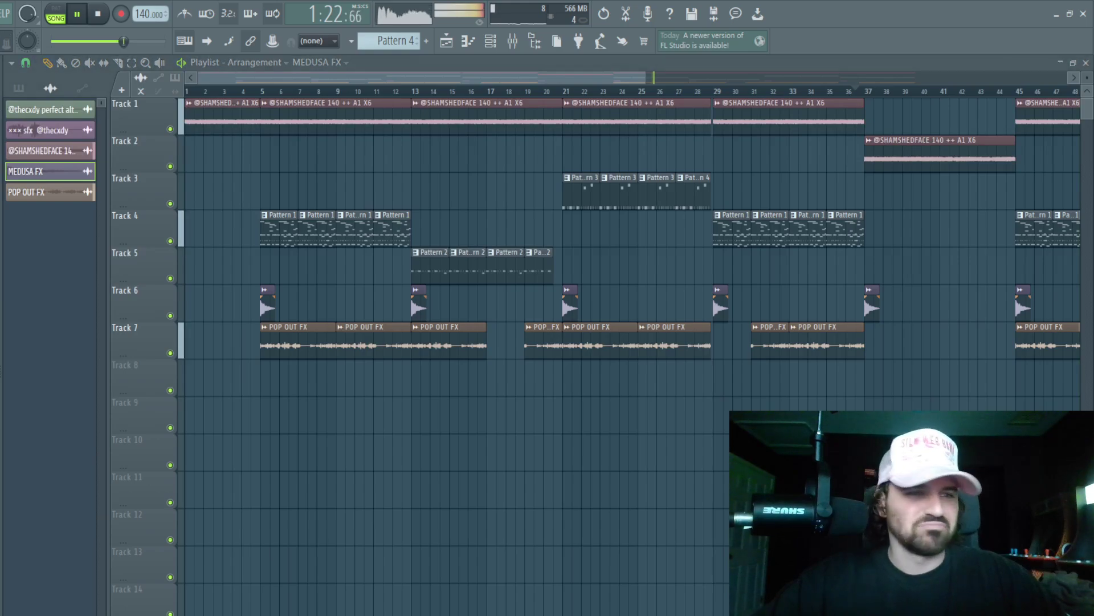
double_click(253, 387)
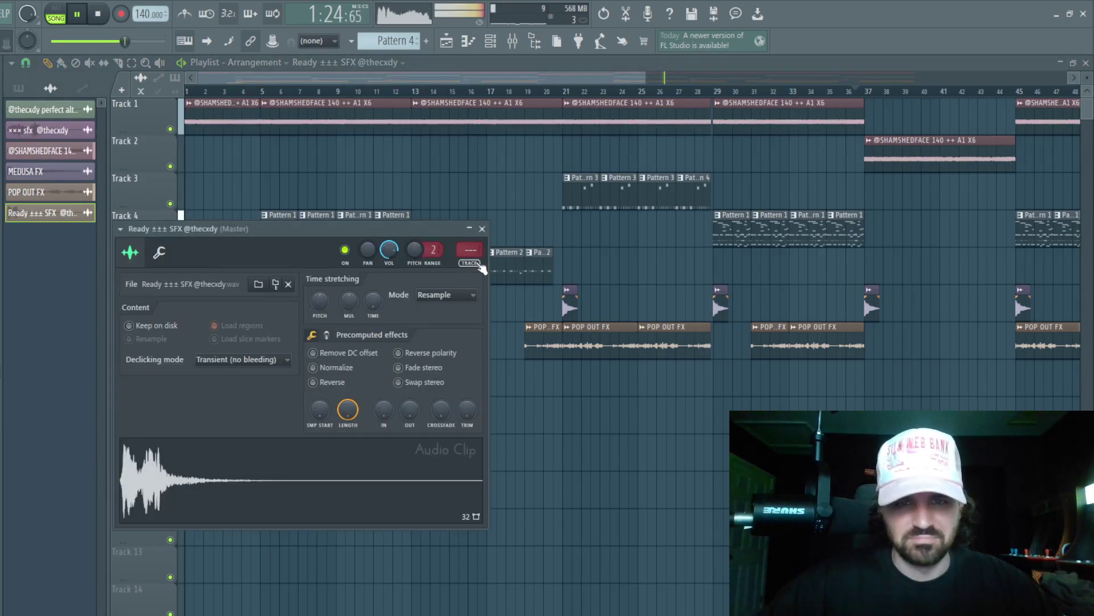
click(480, 265)
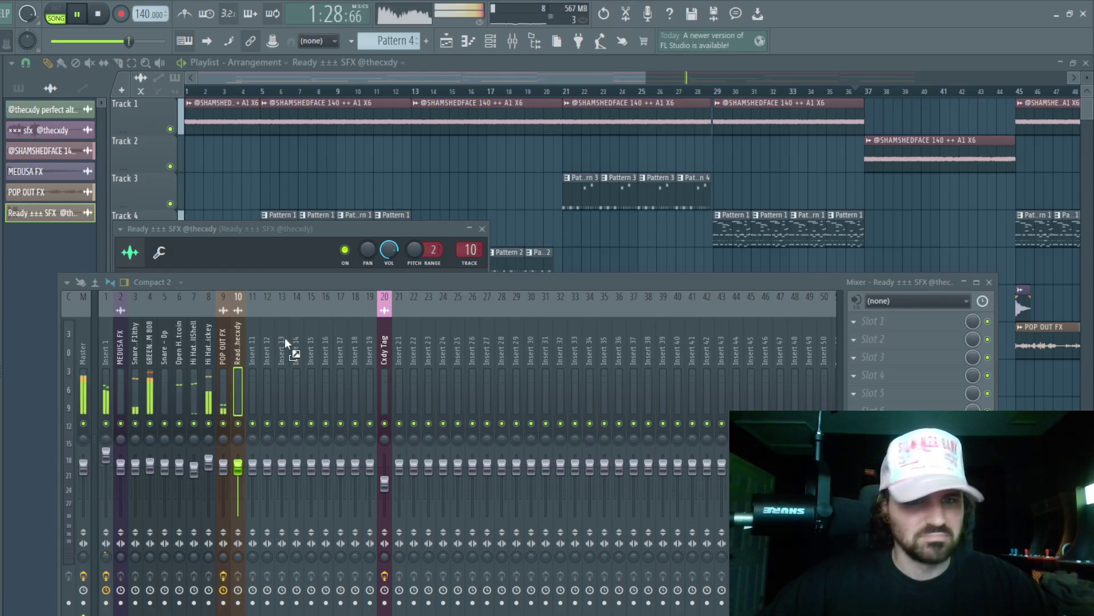
drag(239, 372, 238, 374)
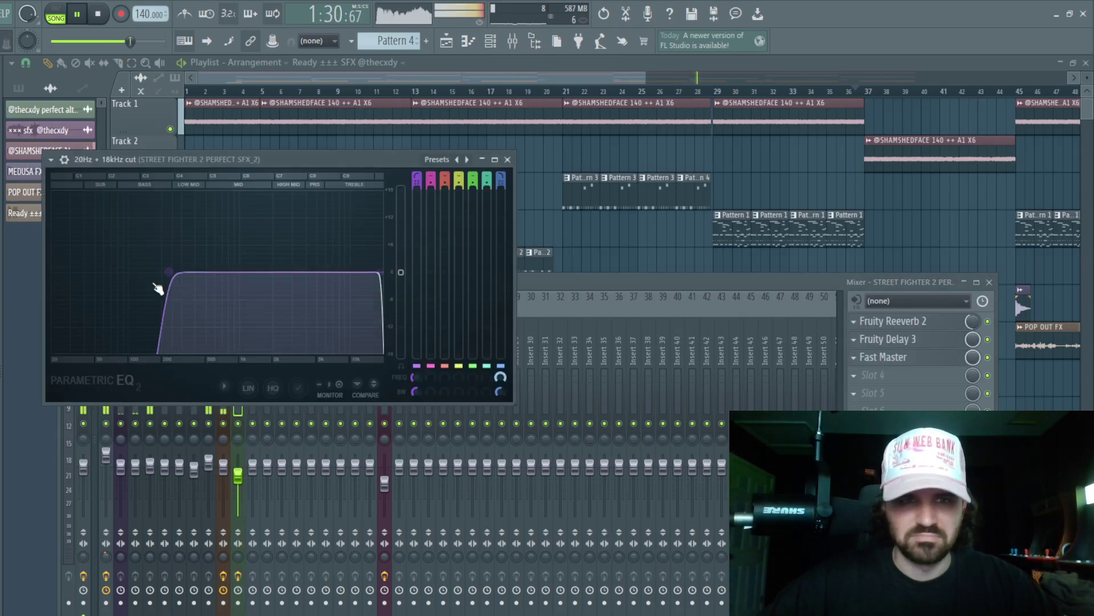
Step: Move the Ready SFX clip on Track 8 to start midway through bar 4 and set its time stretching mode to Auto
click(559, 246)
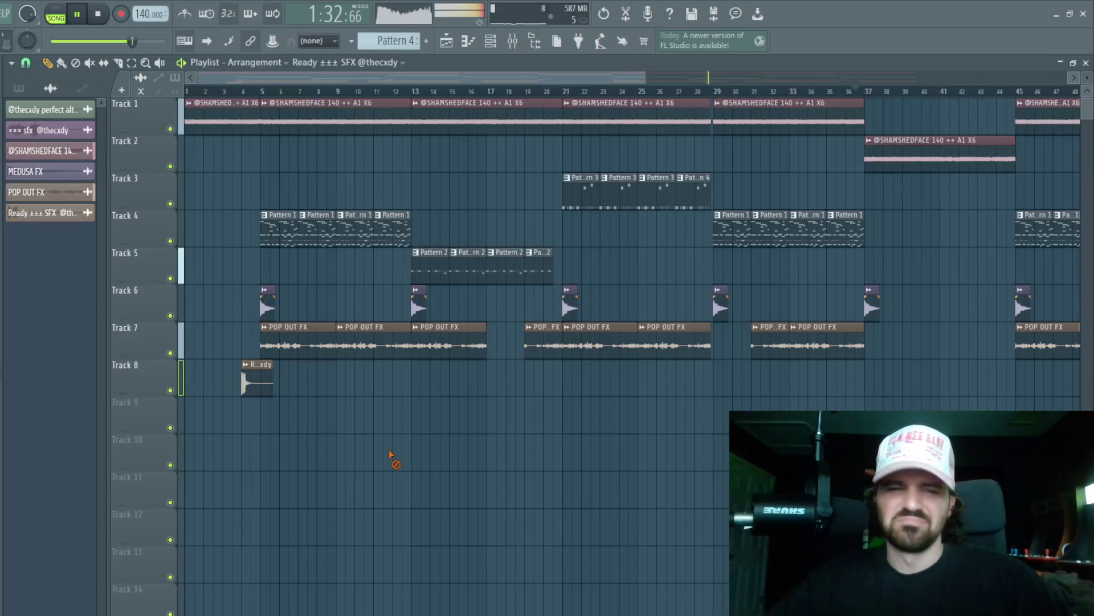
mouse_move(256, 385)
mouse_down()
mouse_move(239, 383)
mouse_move(264, 382)
mouse_up()
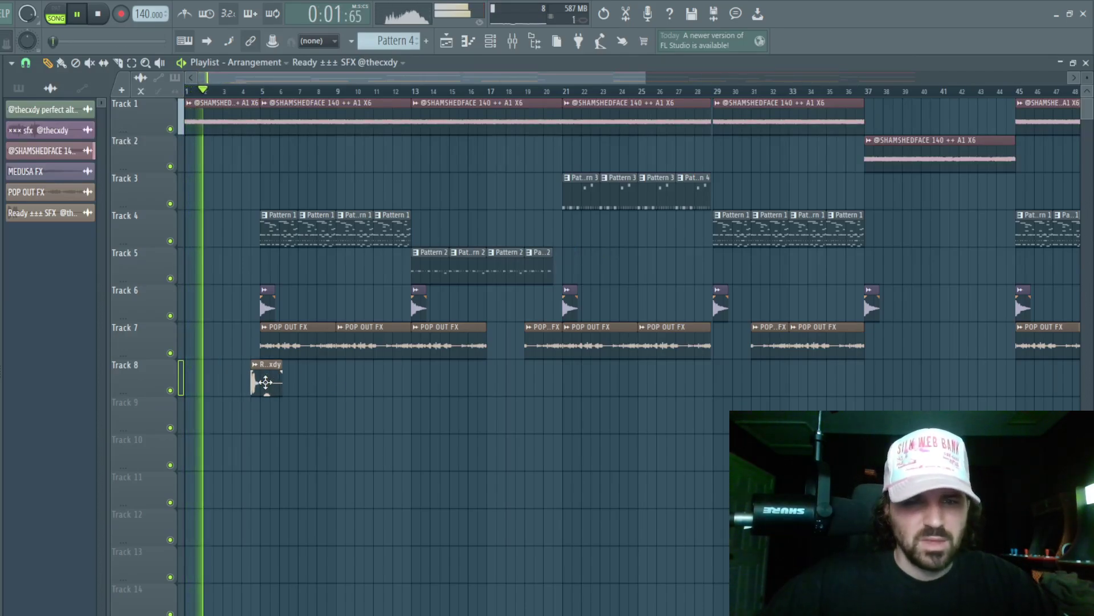
double_click(264, 382)
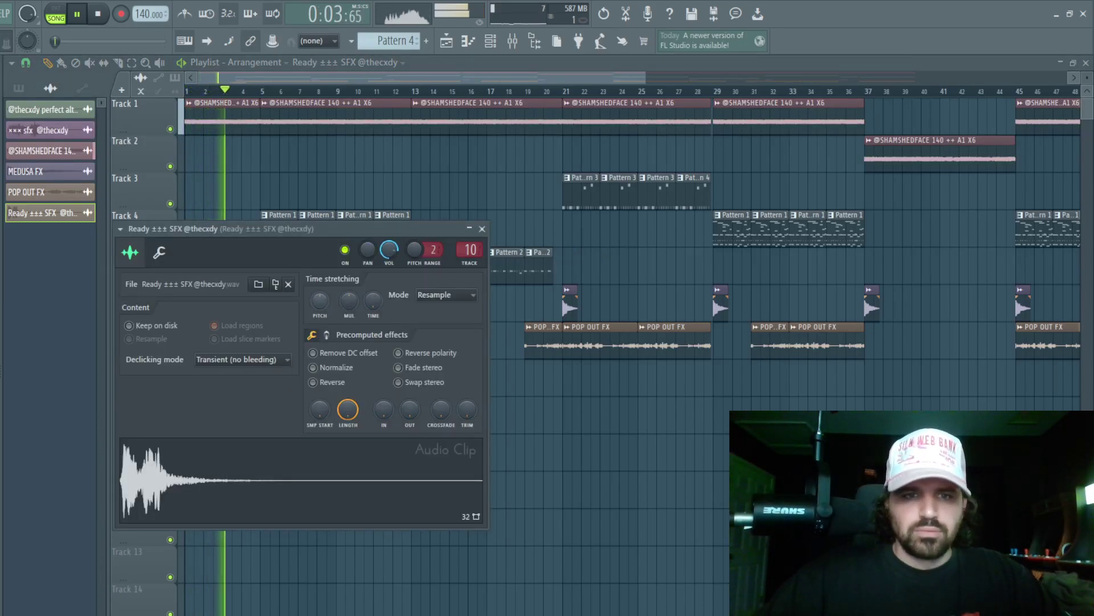
click(482, 229)
scroll(364, 376, up, 4)
drag(387, 387, 399, 386)
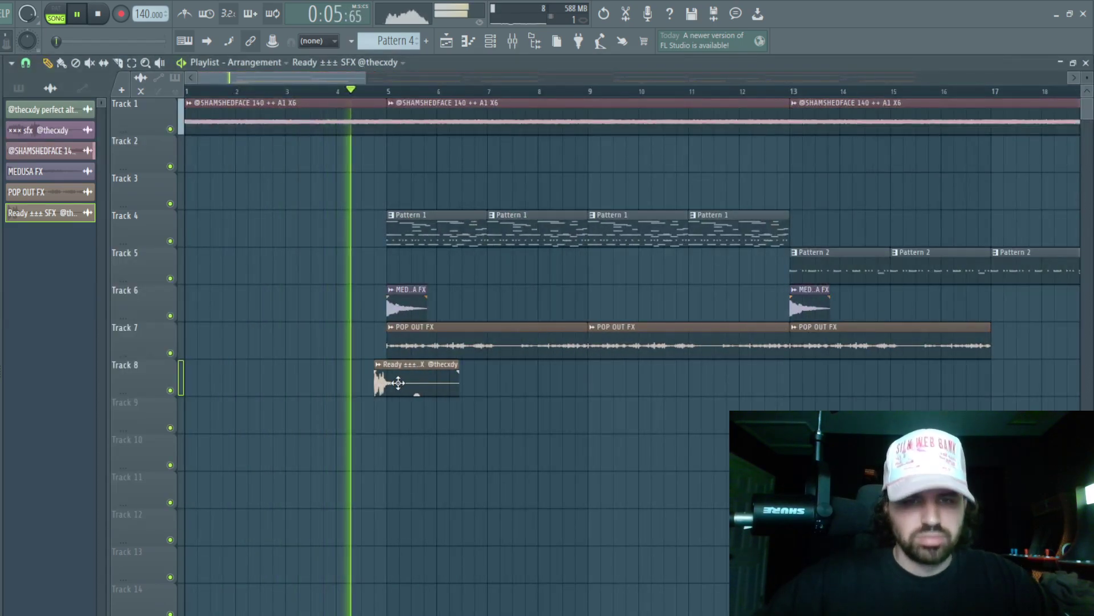
double_click(413, 385)
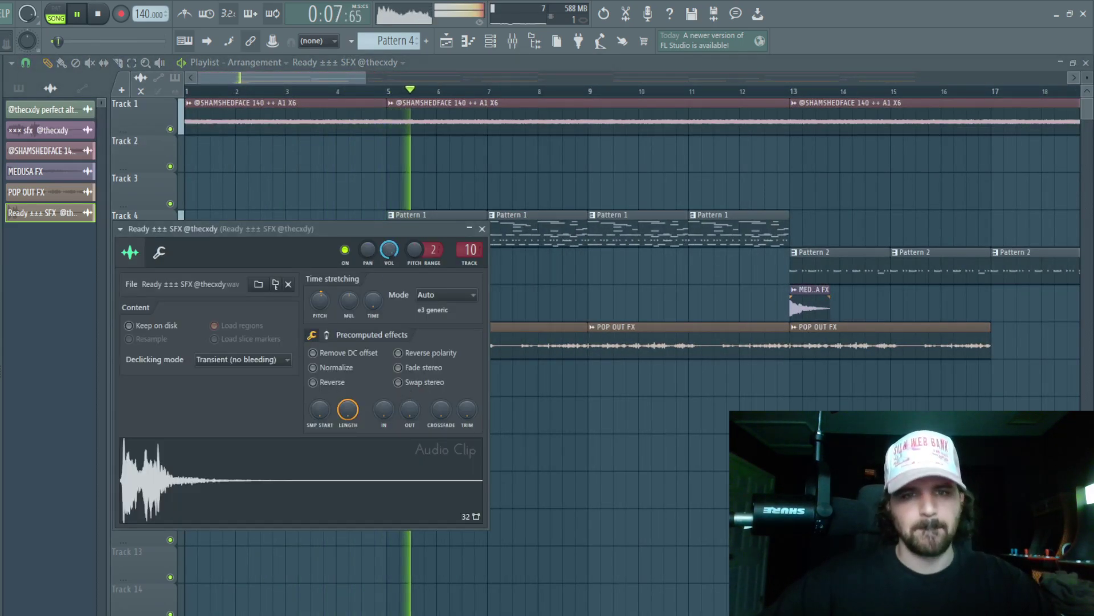
click(482, 228)
mouse_move(388, 379)
mouse_down()
mouse_move(364, 379)
mouse_move(373, 379)
mouse_up()
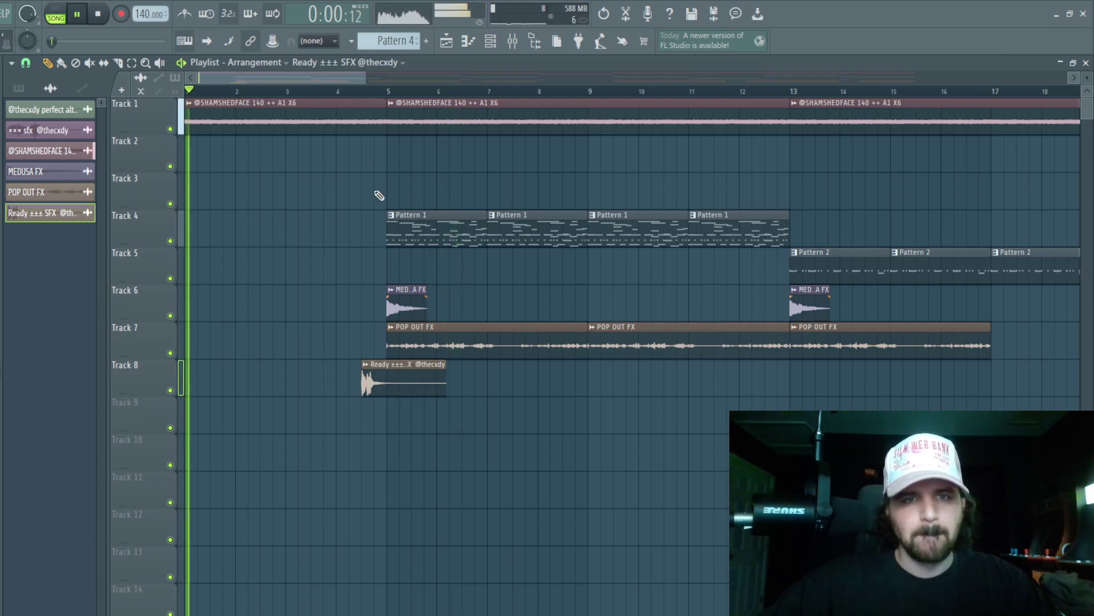
Step: Raise the low-cut frequency in the STREET FIGHTER 2 PERFECT SFX_2 channel's EQ and slightly raise the volume of mixer track 10
key(F9)
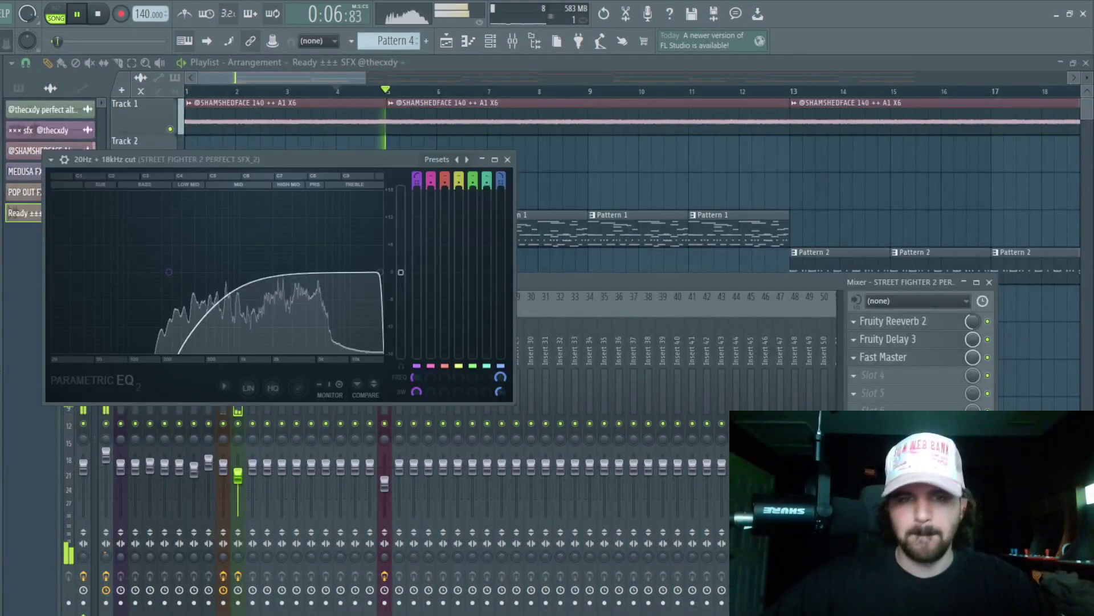
click(241, 475)
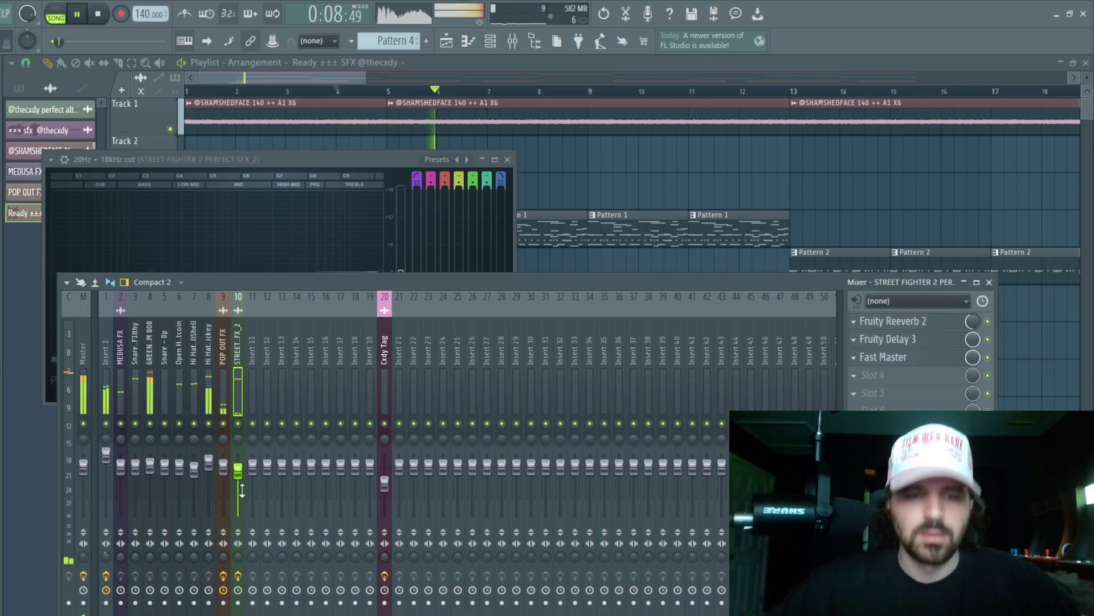
key(F5)
Step: Save the project under the name "cxdy! x aunix - sham 140 (ps, hard)"
key(ctrl+shift+s)
text(cxd)
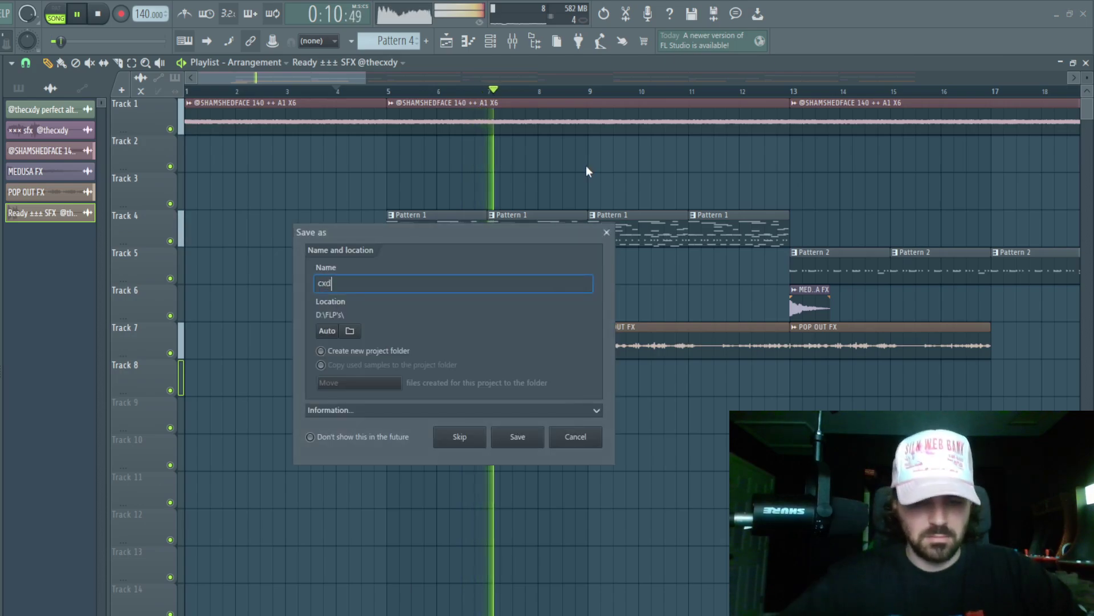
text(y! x aunix - )
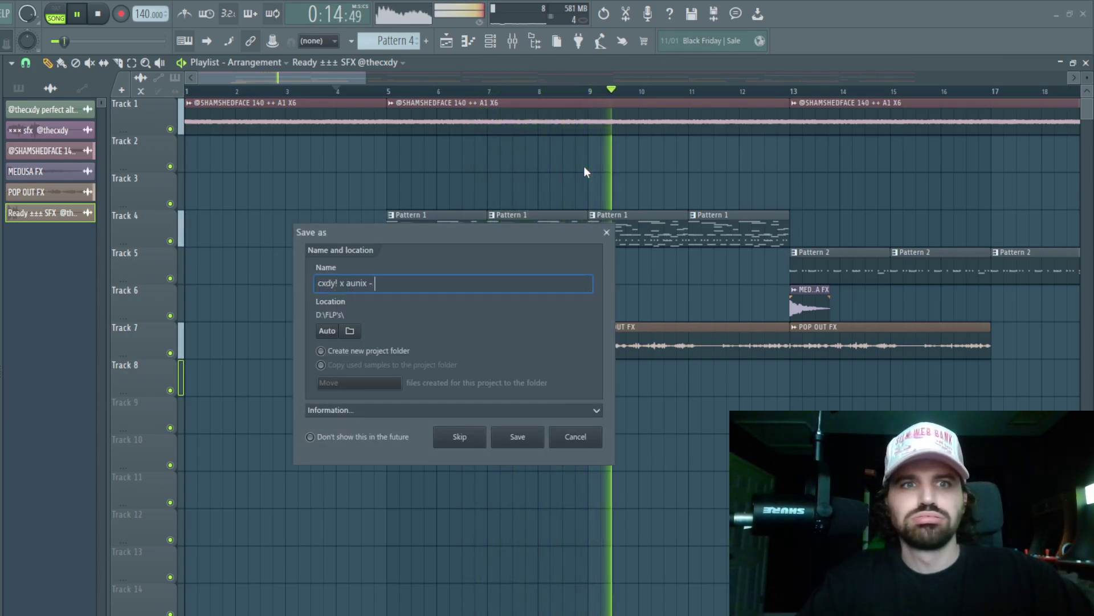
text(sham)
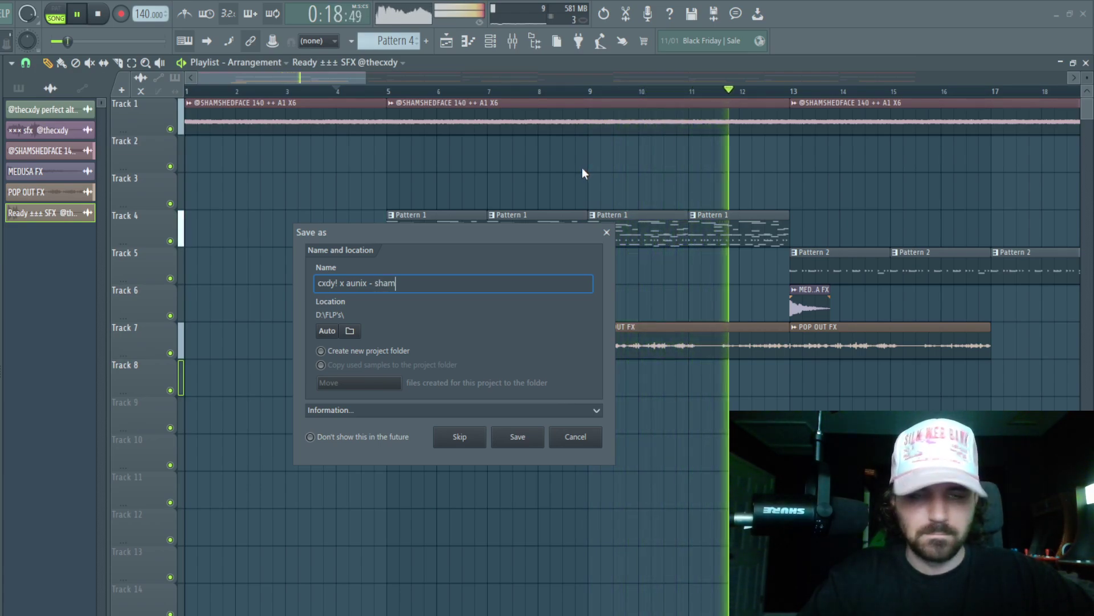
text( 140 (ps,)
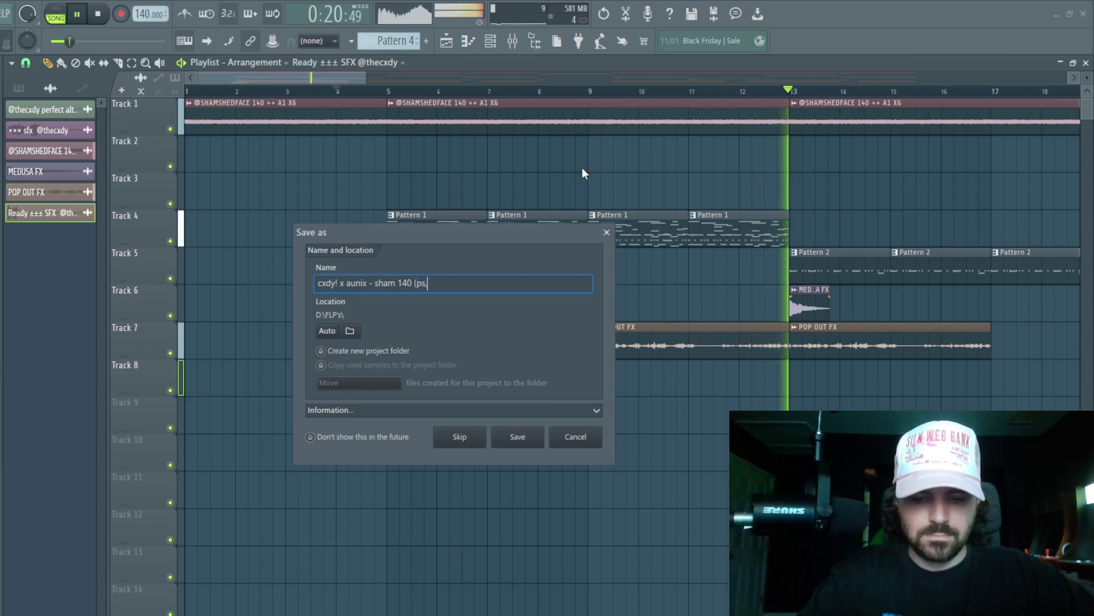
text( hard))
key(Return)
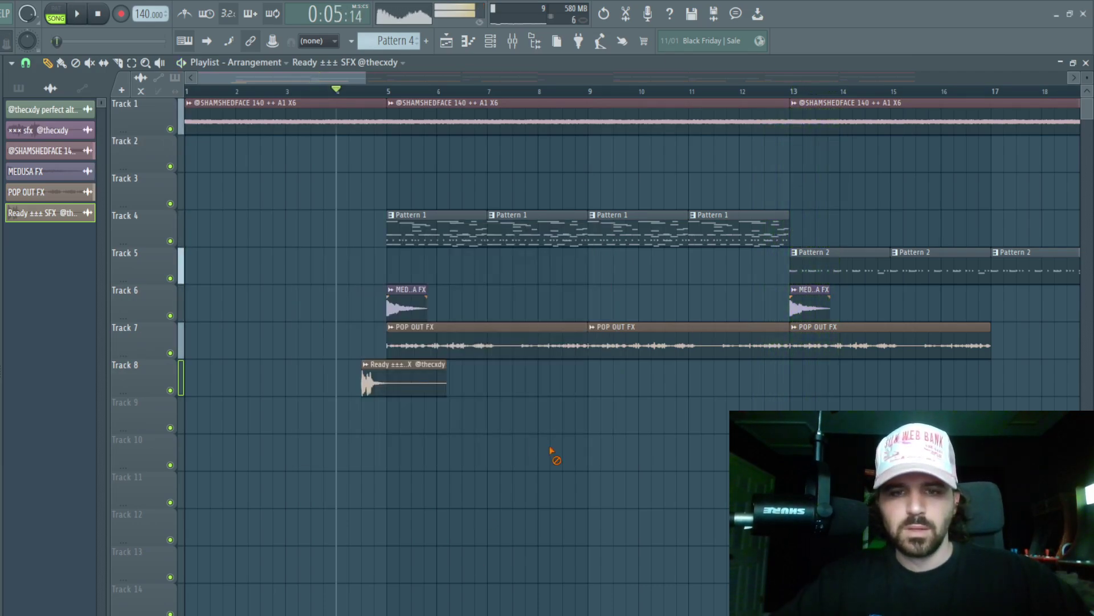